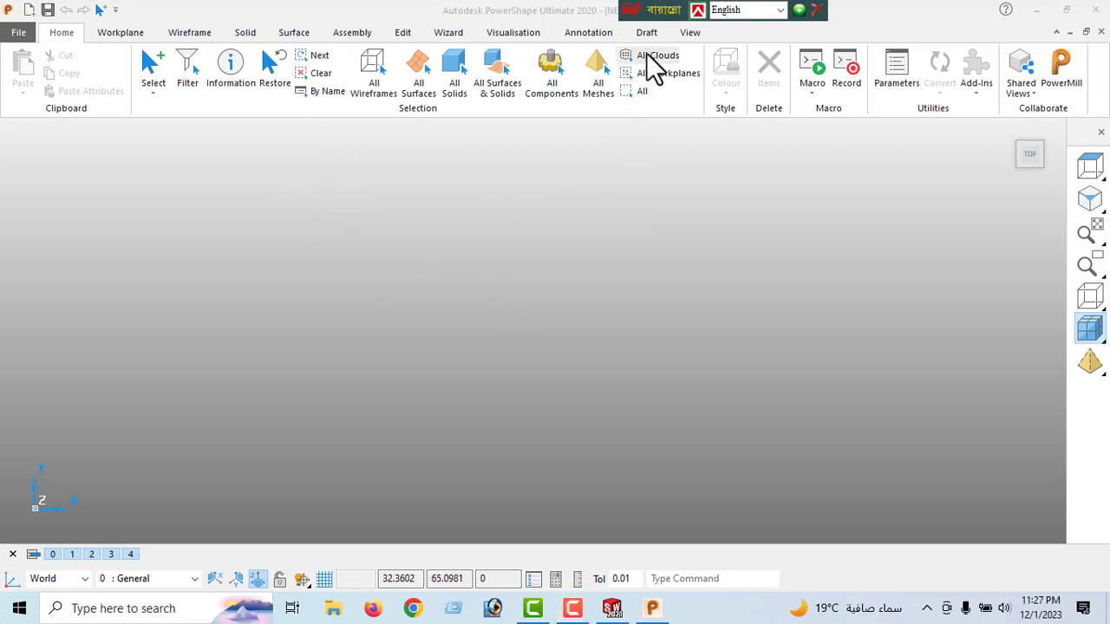
Draw a single horizontal line about 93 long in the top view
drag(649, 12, 813, 12)
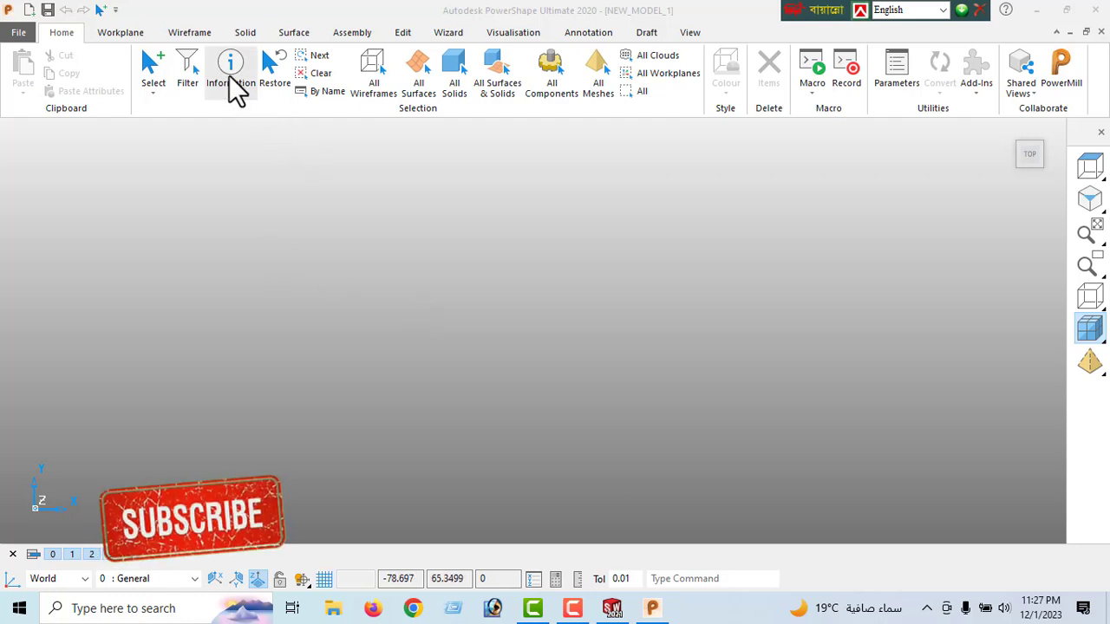
click(191, 32)
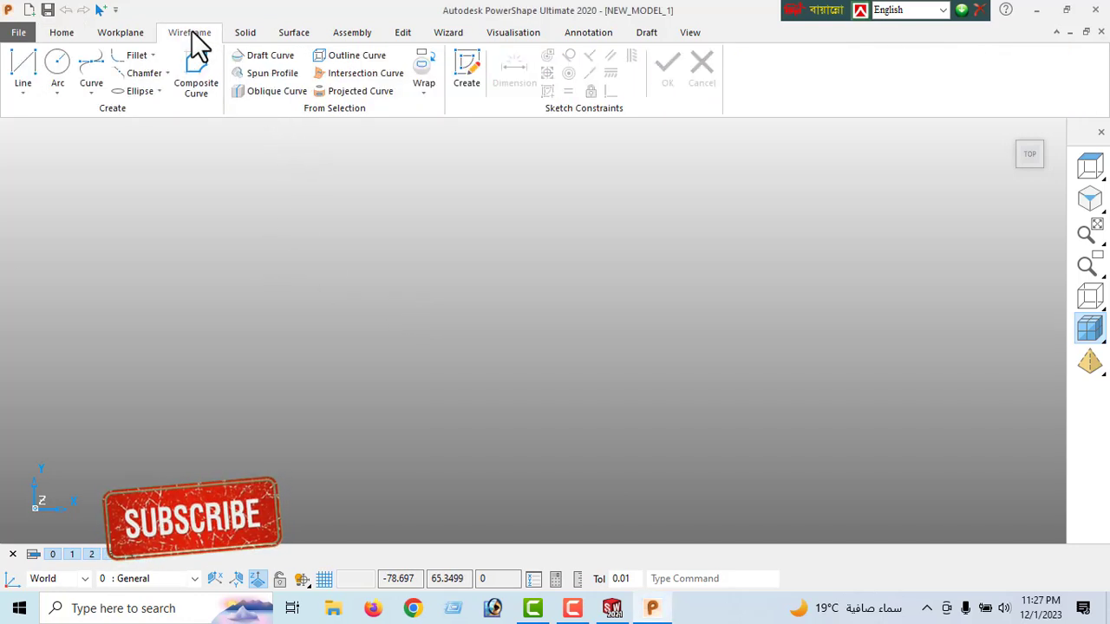
click(21, 94)
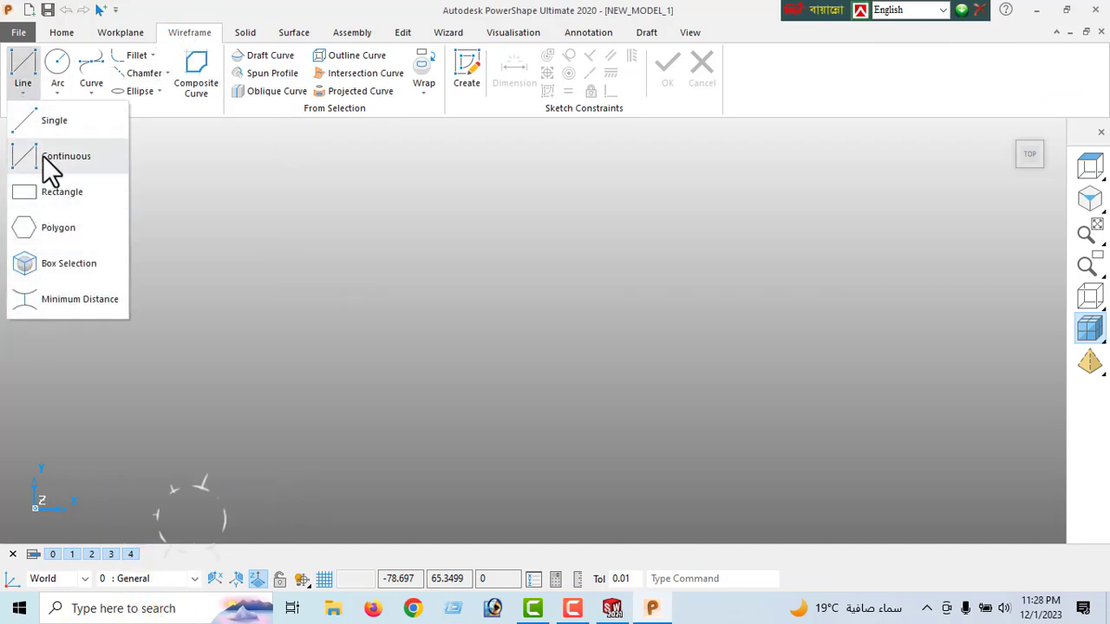
click(54, 121)
click(297, 336)
click(596, 338)
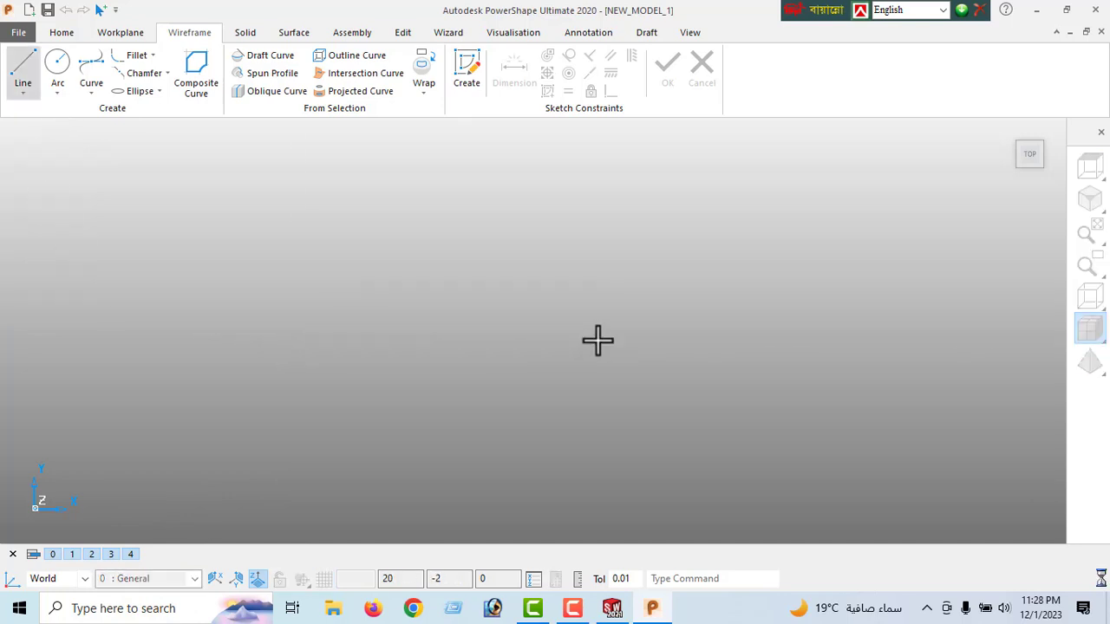
right_click(414, 249)
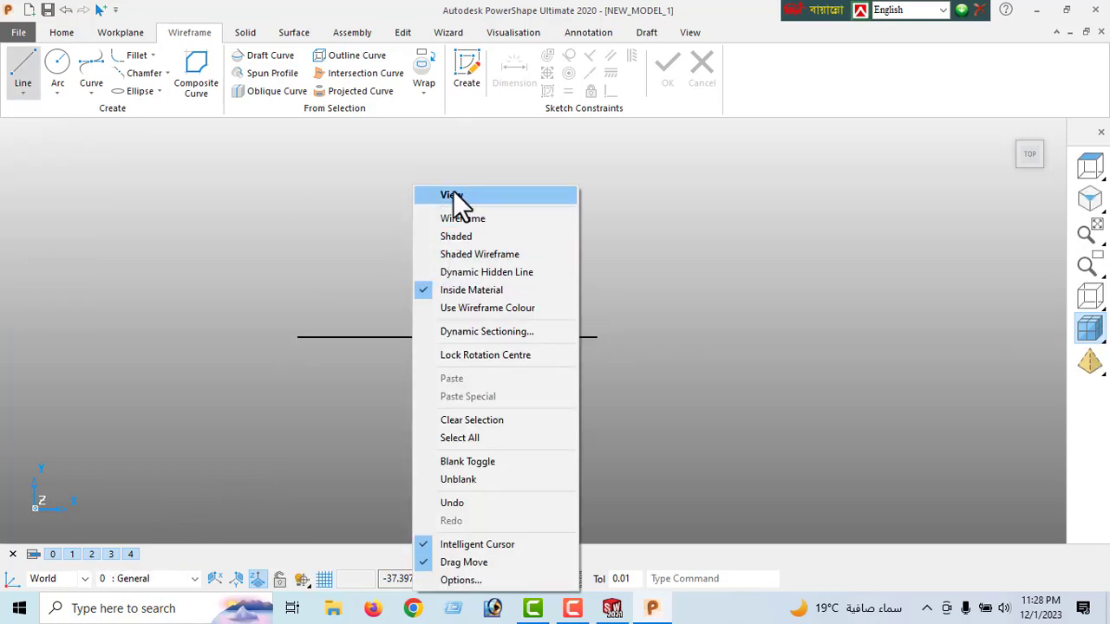
click(456, 194)
Set the horizontal line's length to 75
double_click(479, 337)
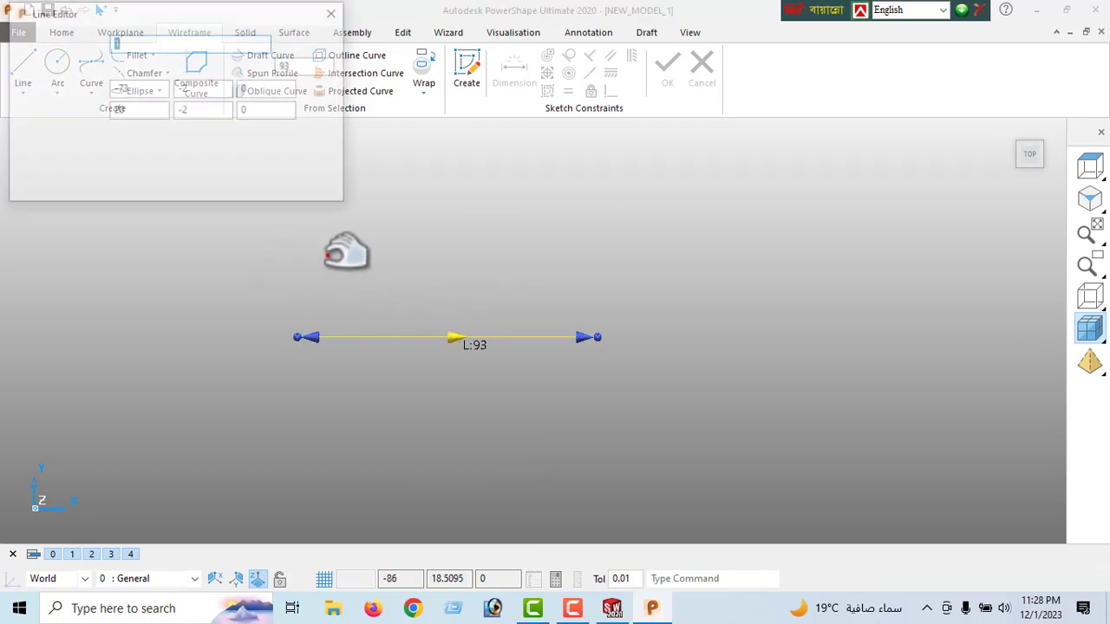
double_click(295, 67)
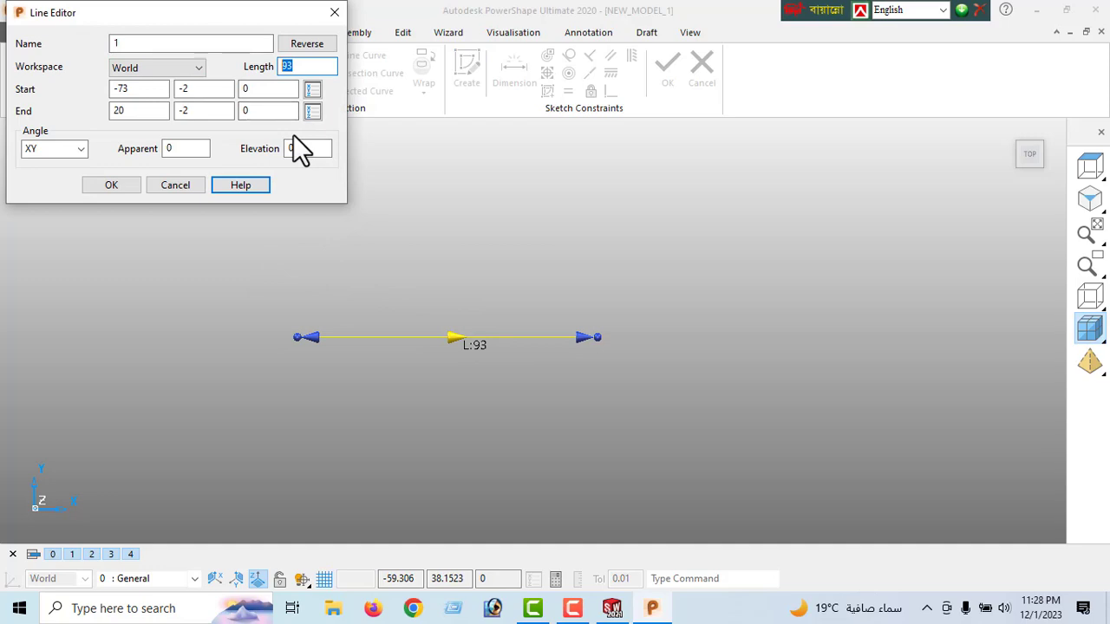
text(75)
key(Return)
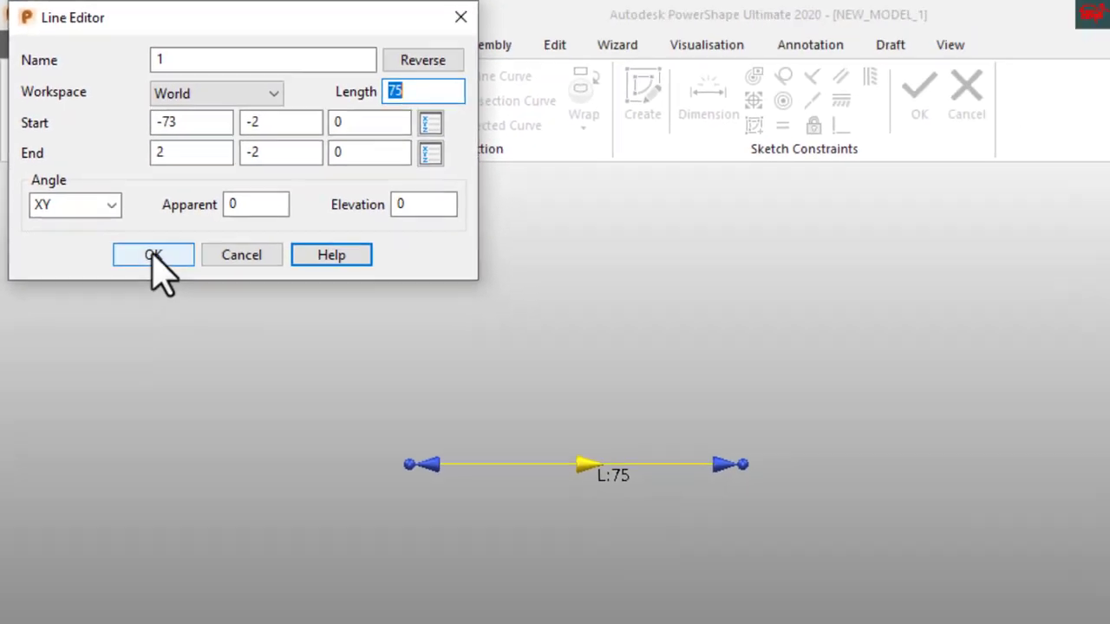
click(153, 255)
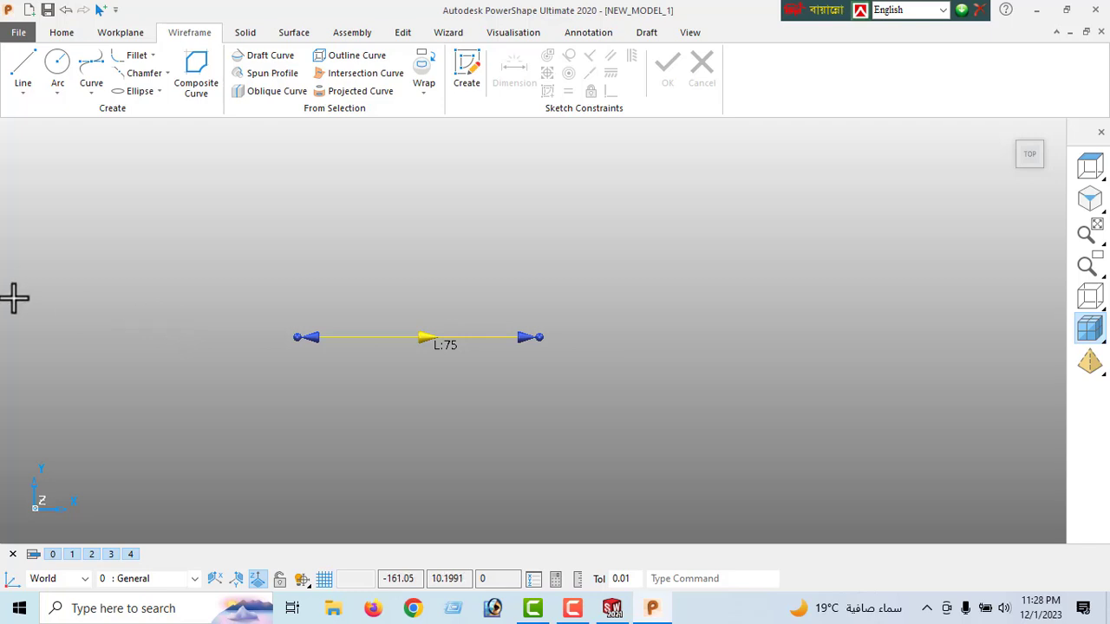
Draw a vertical line about 13 long upward from the right end of the base line
click(19, 71)
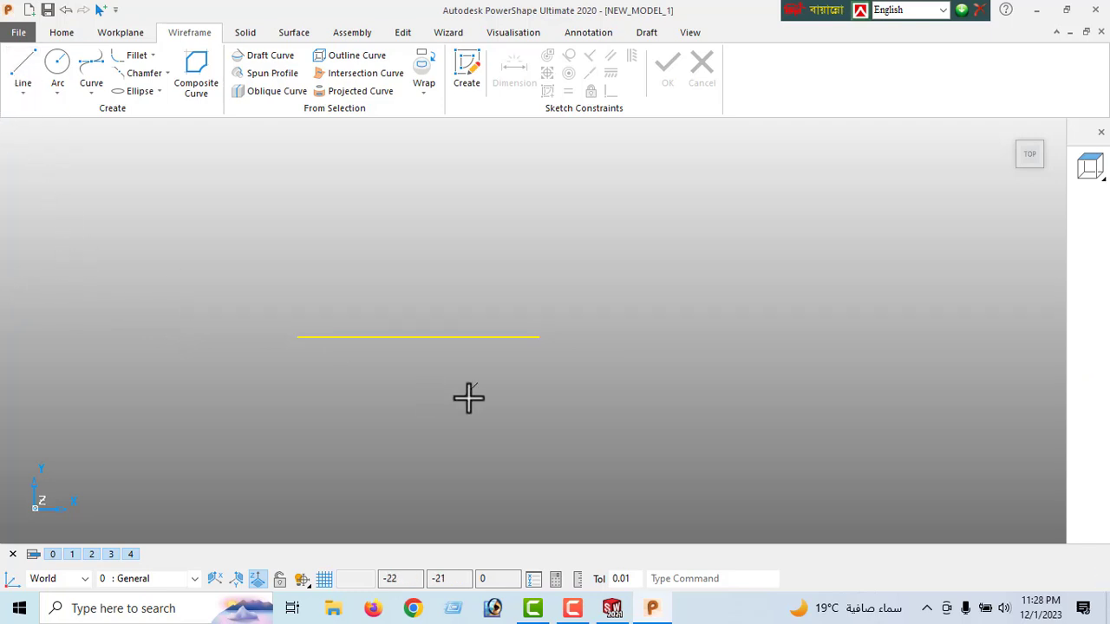
click(538, 337)
click(539, 295)
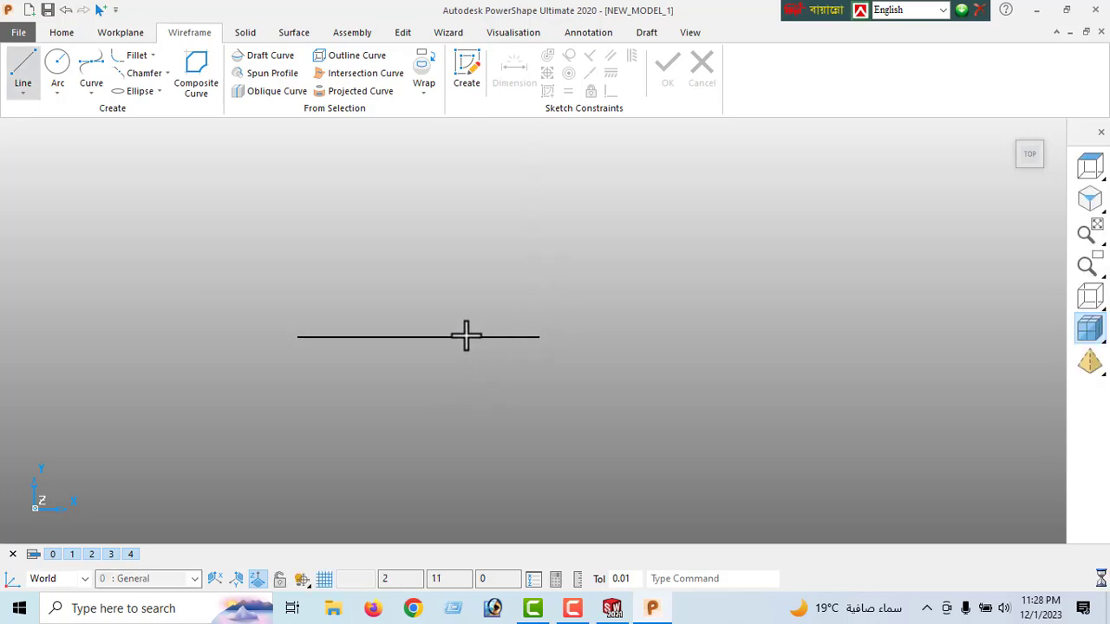
right_click(408, 223)
click(450, 198)
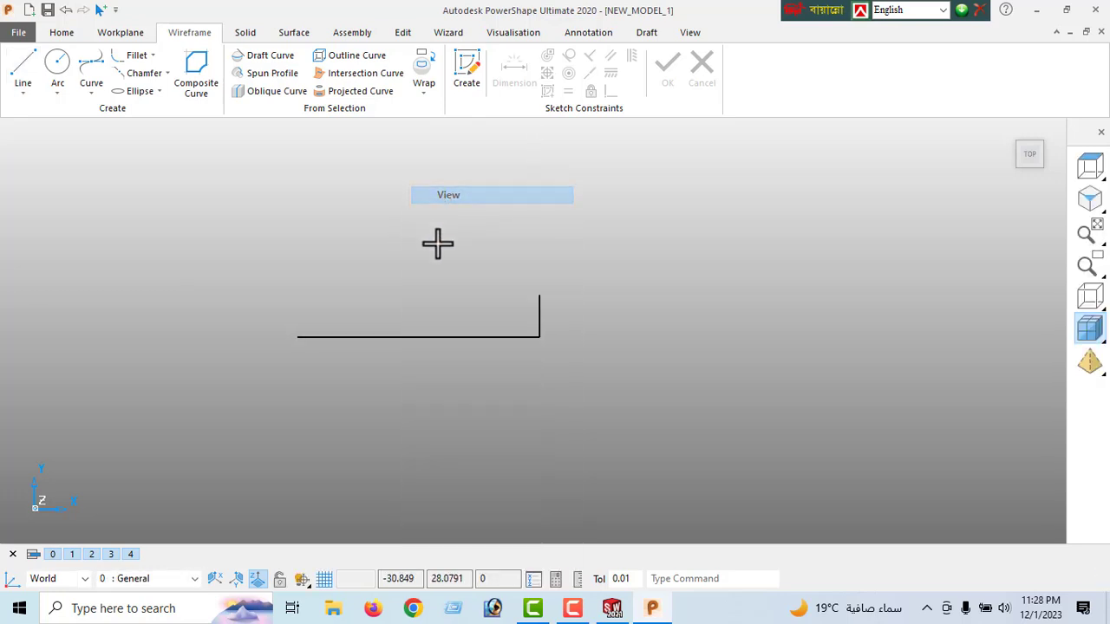
Set the length of the vertical line at the base line's right end to 9
double_click(539, 303)
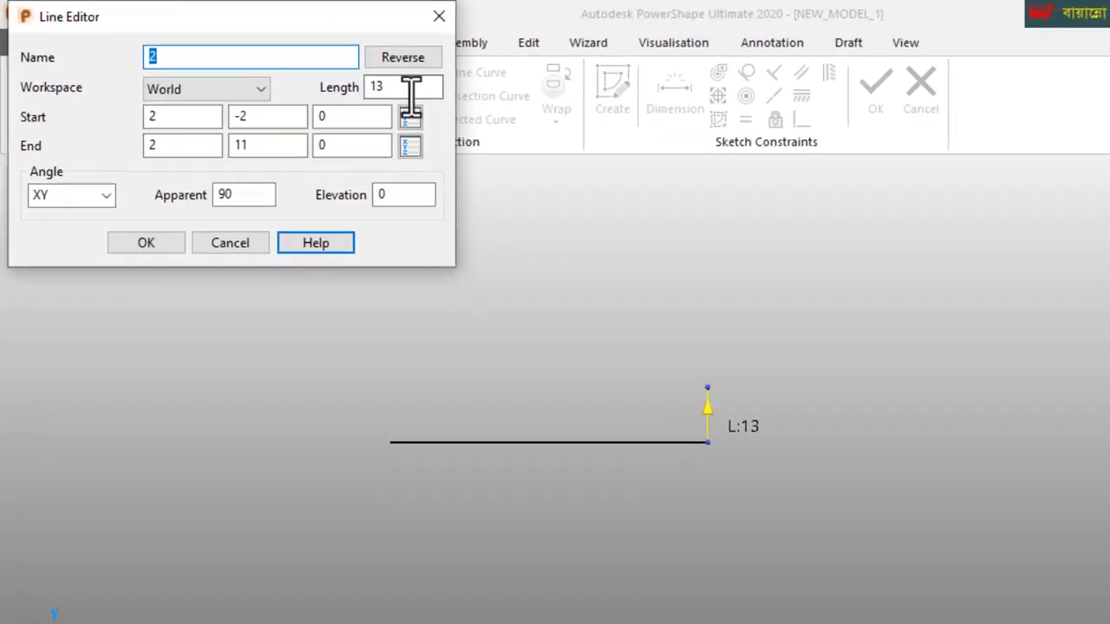
text(9)
key(Return)
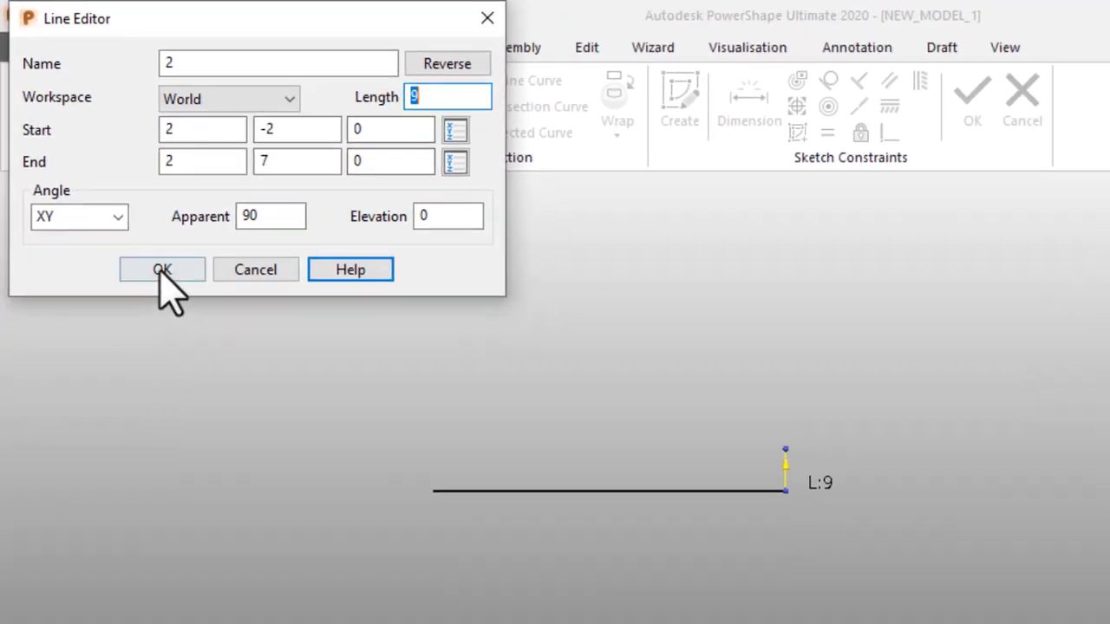
click(181, 300)
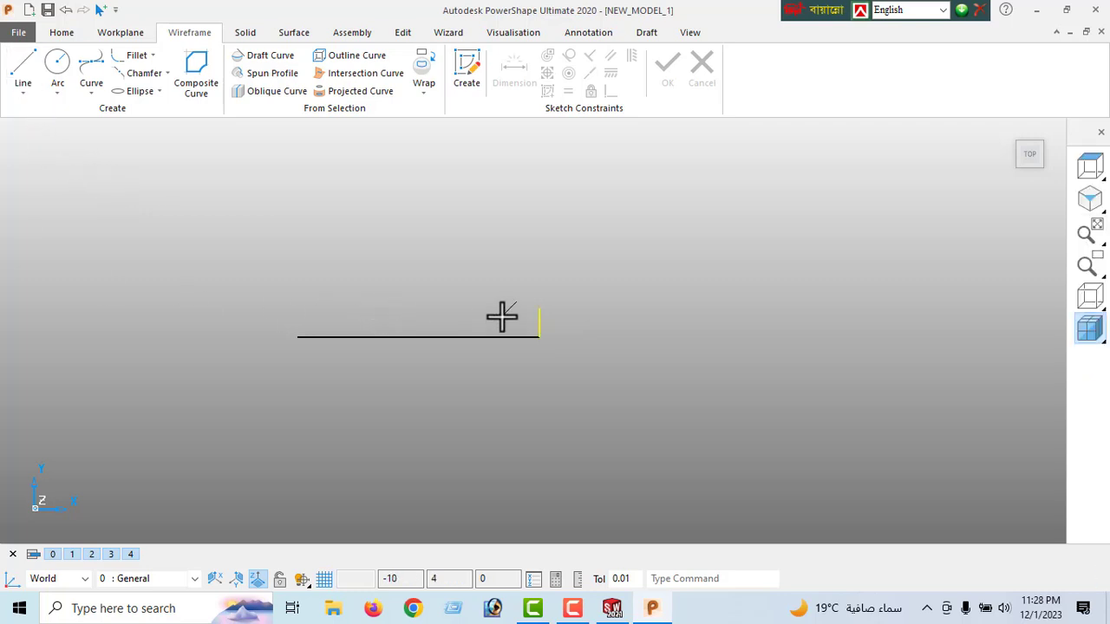
Draw a horizontal line about 27 long leftward from the upper end of the short vertical line
click(539, 308)
click(455, 308)
right_click(312, 231)
click(359, 194)
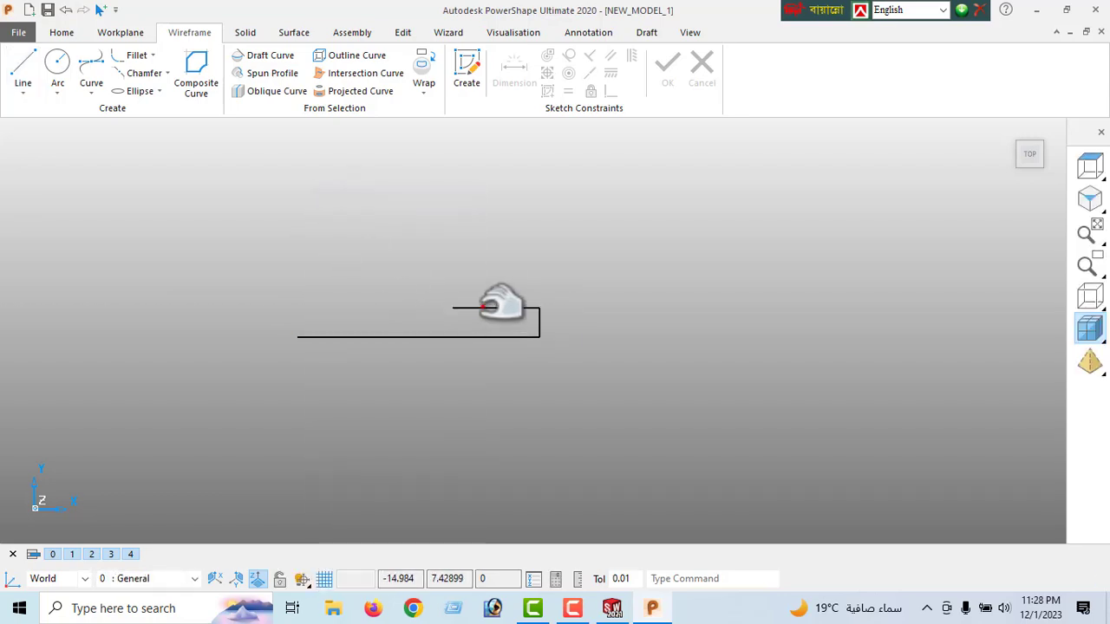
Set the upper horizontal line's length to 37.5
double_click(488, 308)
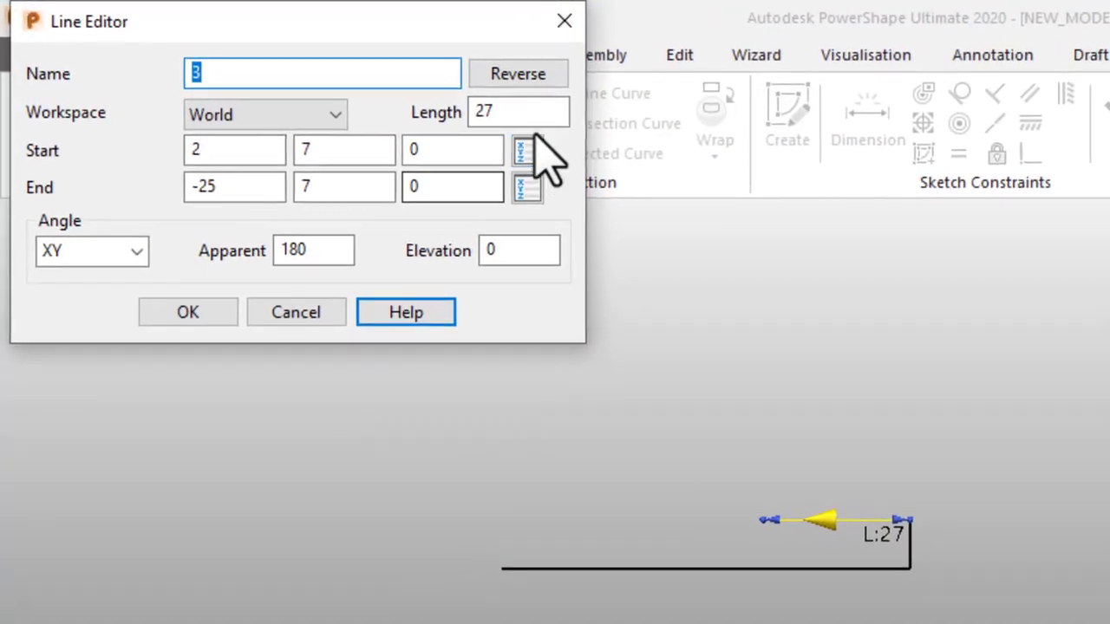
drag(372, 79, 308, 110)
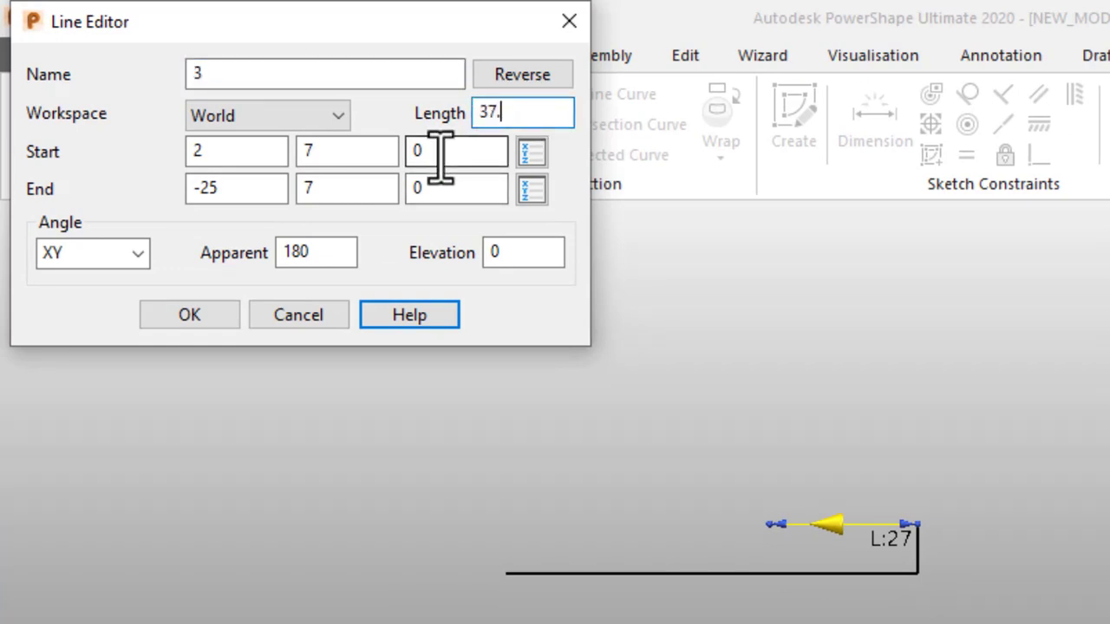
key(Return)
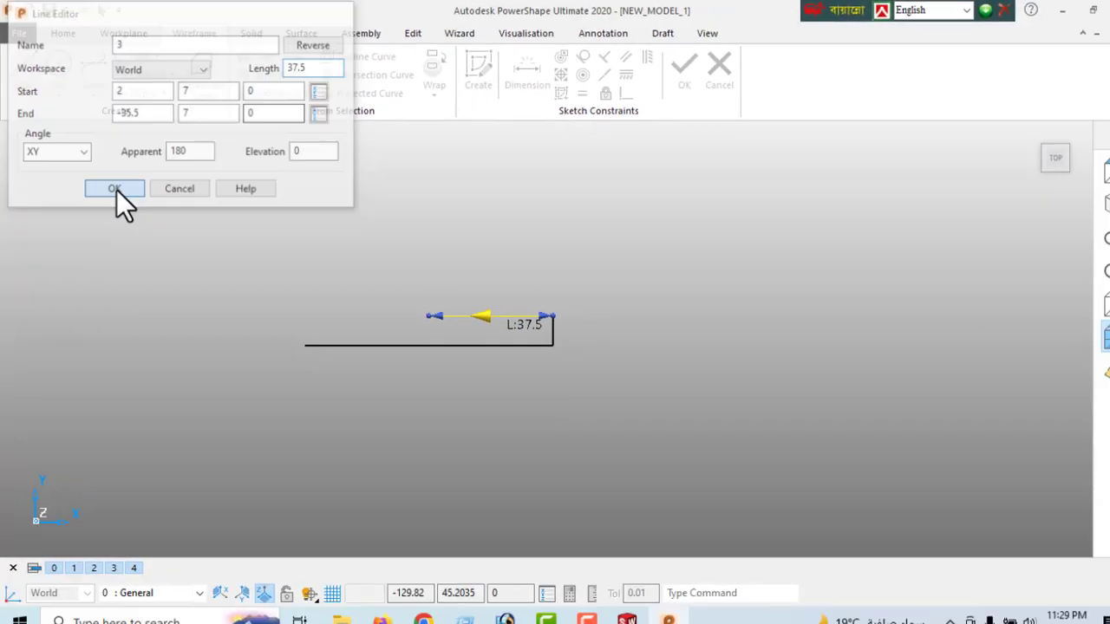
click(189, 315)
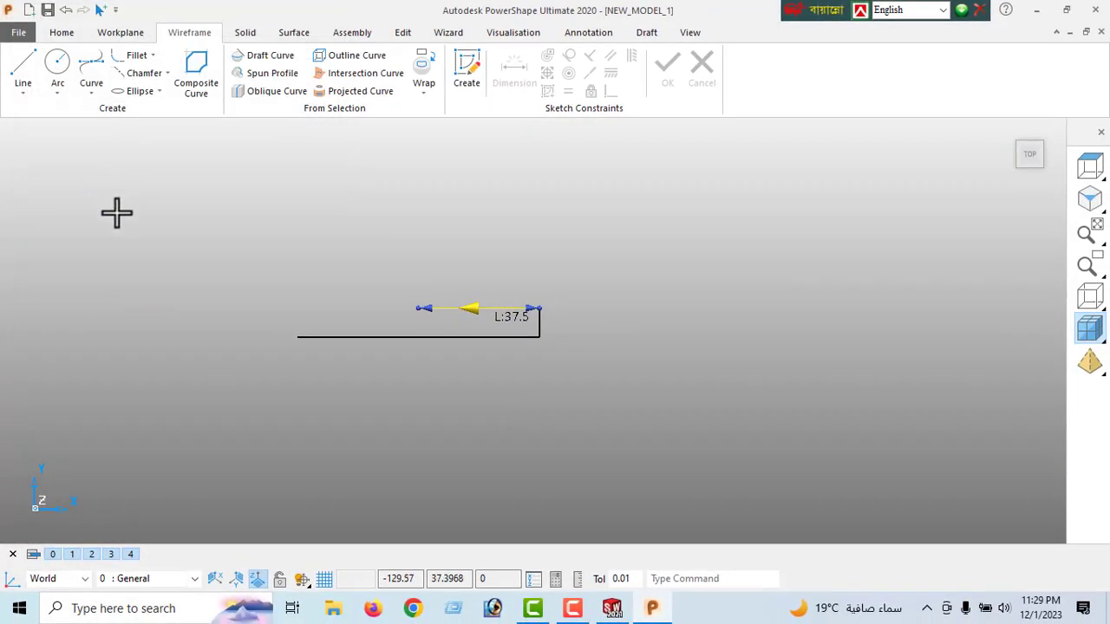
Draw a vertical line about 20 long upward from the base line through the left end of the upper horizontal line
click(24, 72)
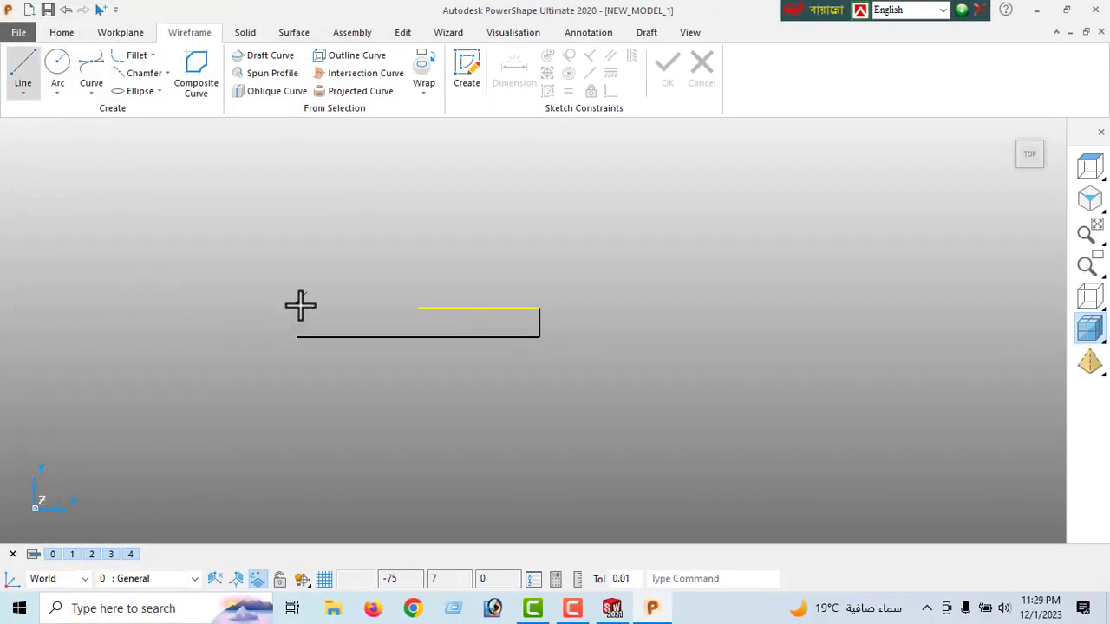
click(419, 329)
click(418, 273)
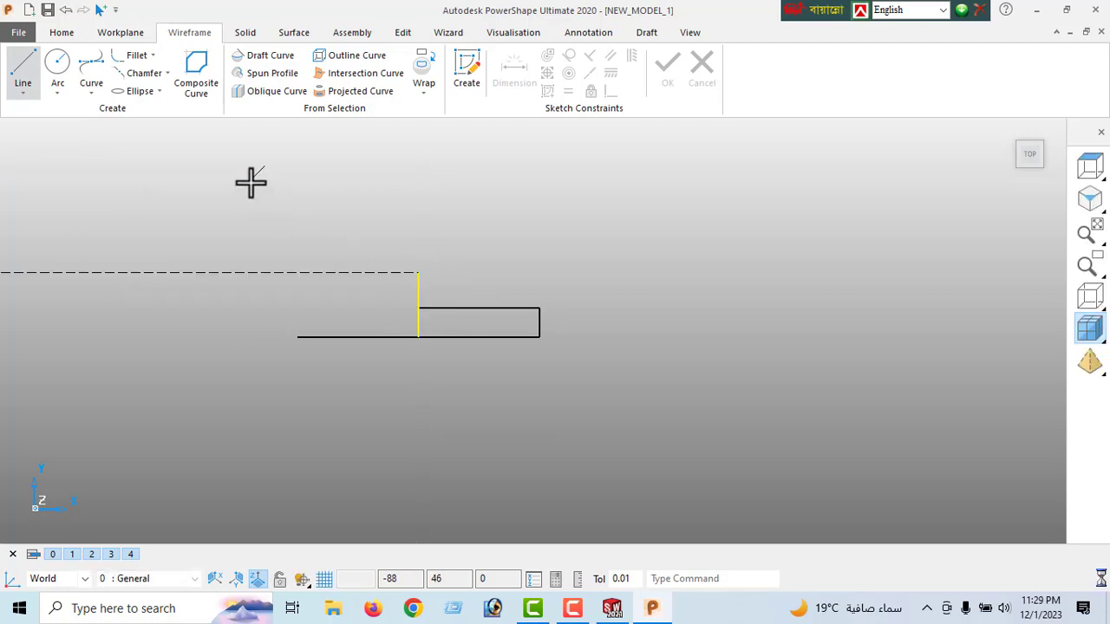
right_click(251, 182)
click(286, 195)
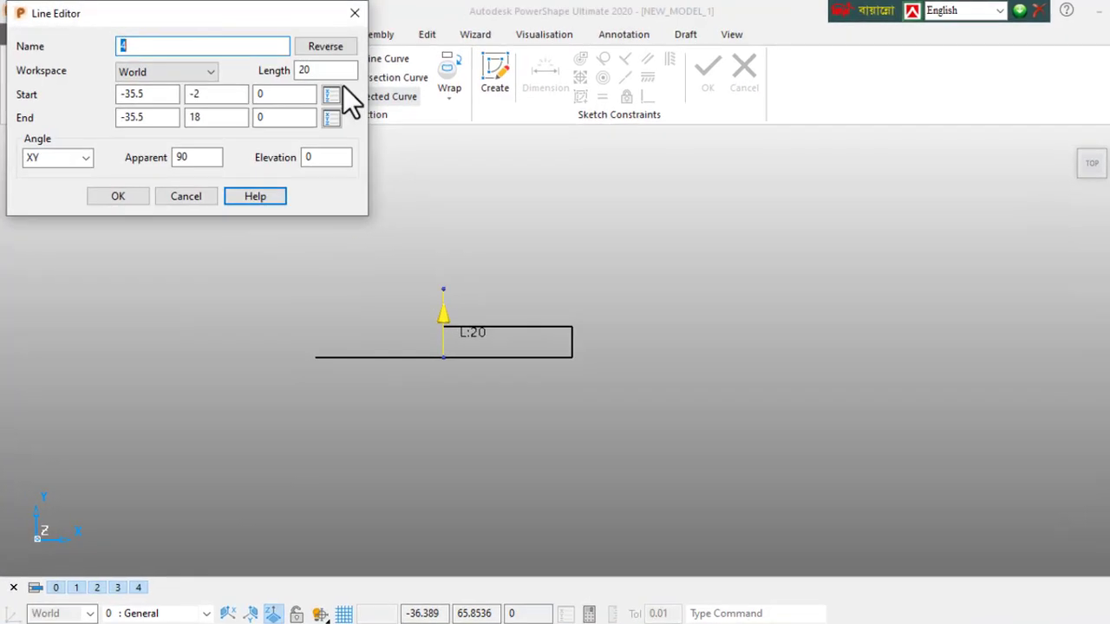
Set the length of the vertical line at the middle of the base line to 13
drag(297, 67, 263, 81)
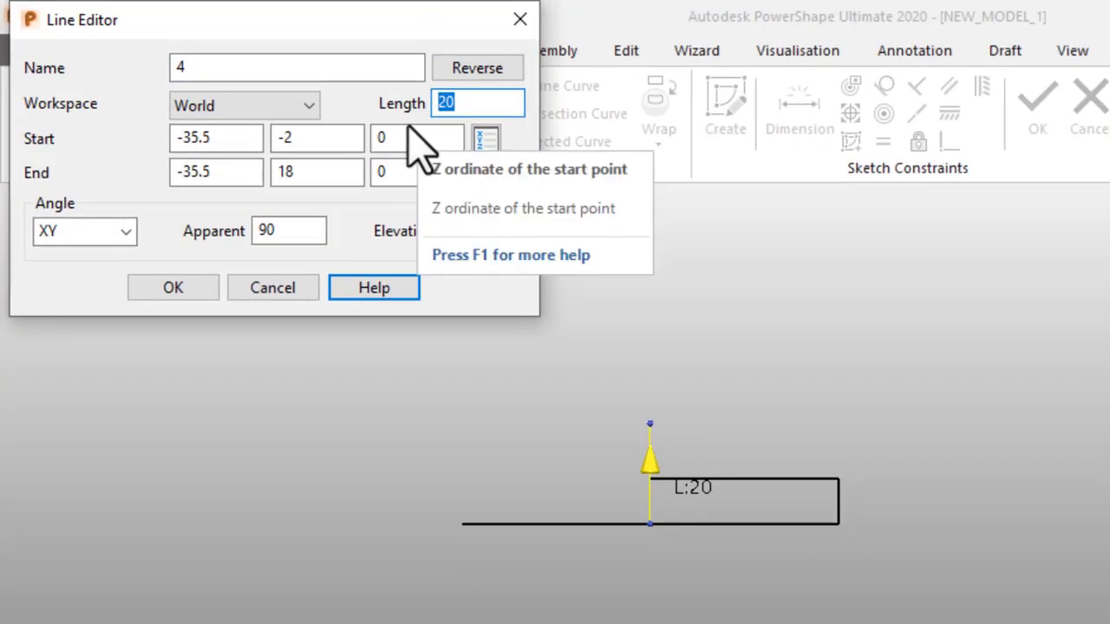
text(13)
key(Return)
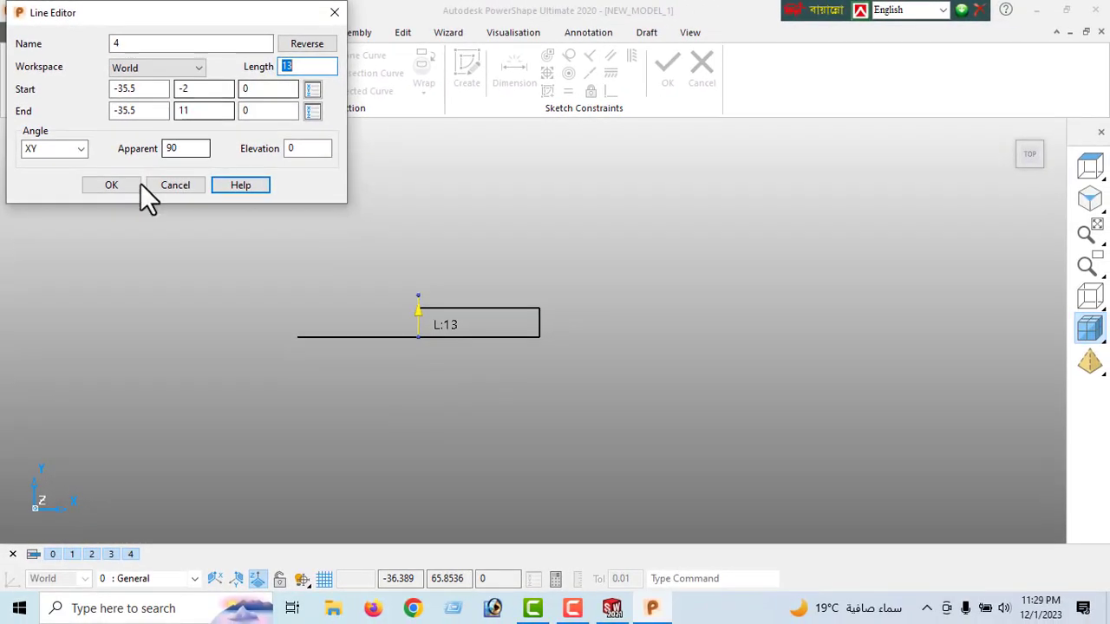
click(114, 185)
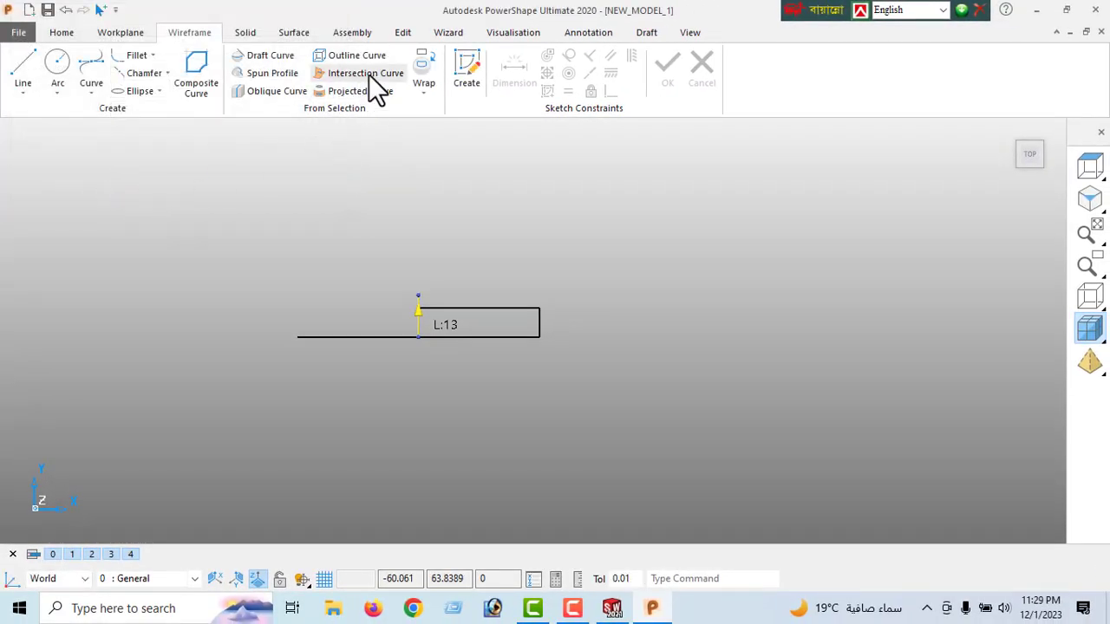
right_click(347, 155)
click(372, 165)
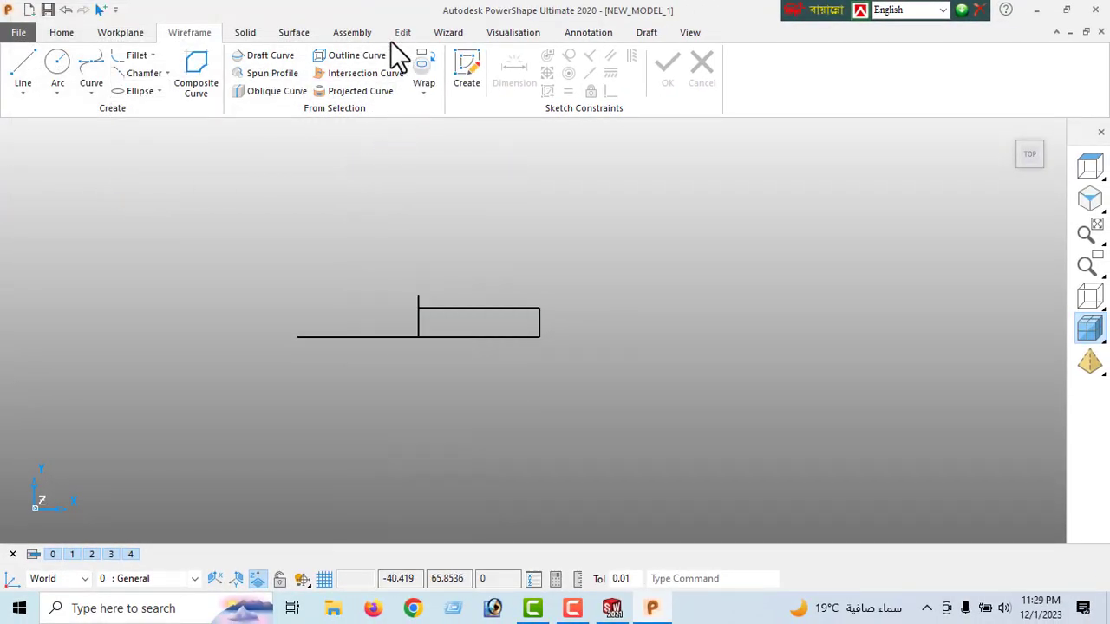
Trim away the part of the middle vertical line between the base line and the upper horizontal line with interactive limiting
click(400, 32)
click(517, 57)
scroll(472, 295, down, 1)
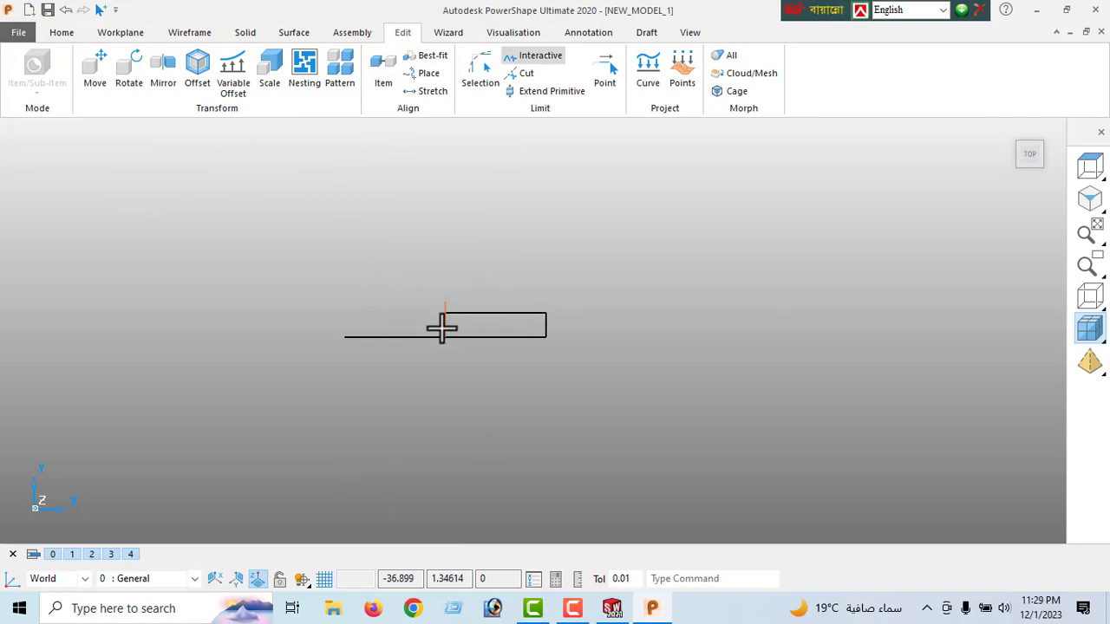
scroll(455, 328, up, 3)
click(472, 323)
right_click(291, 216)
click(332, 196)
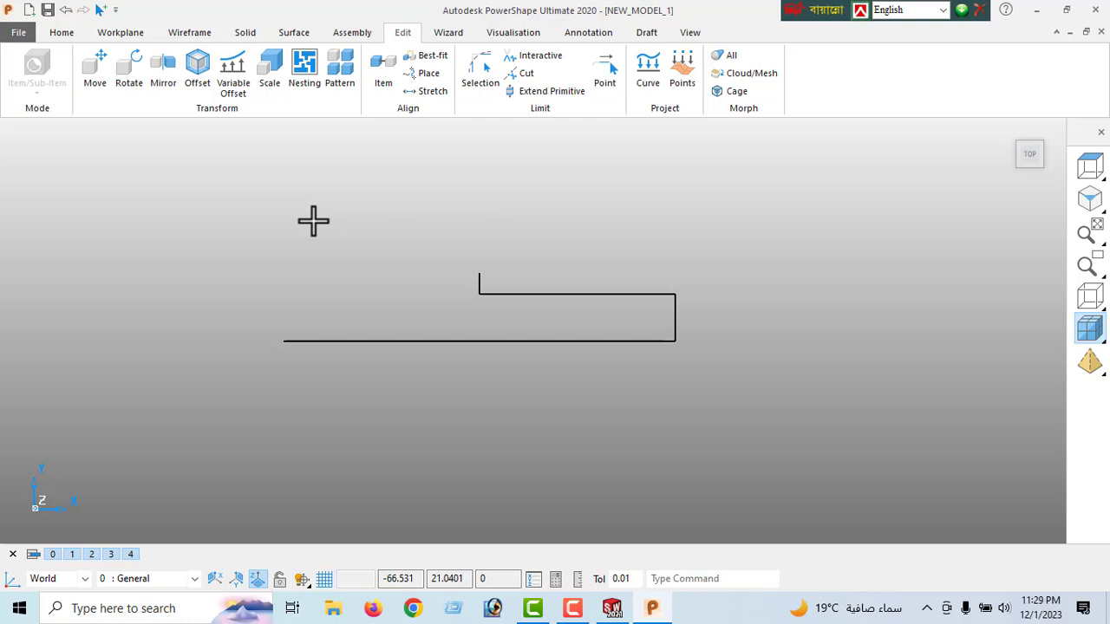
Draw a horizontal line about 6 long leftward from the upper end of the trimmed vertical line
click(192, 32)
click(25, 71)
click(479, 274)
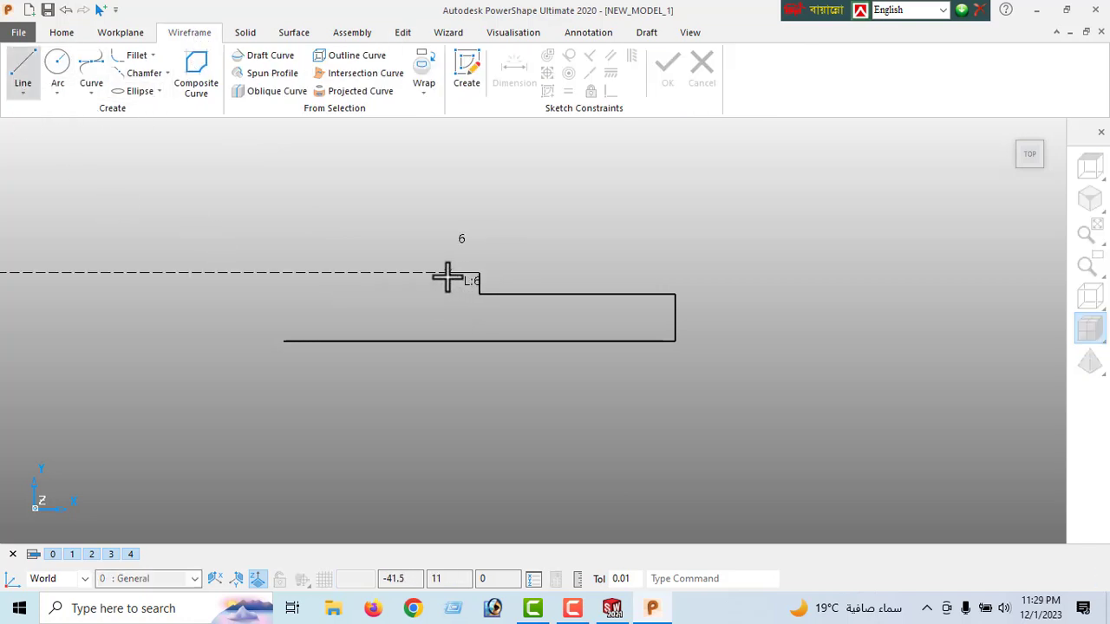
click(447, 277)
right_click(323, 208)
click(357, 198)
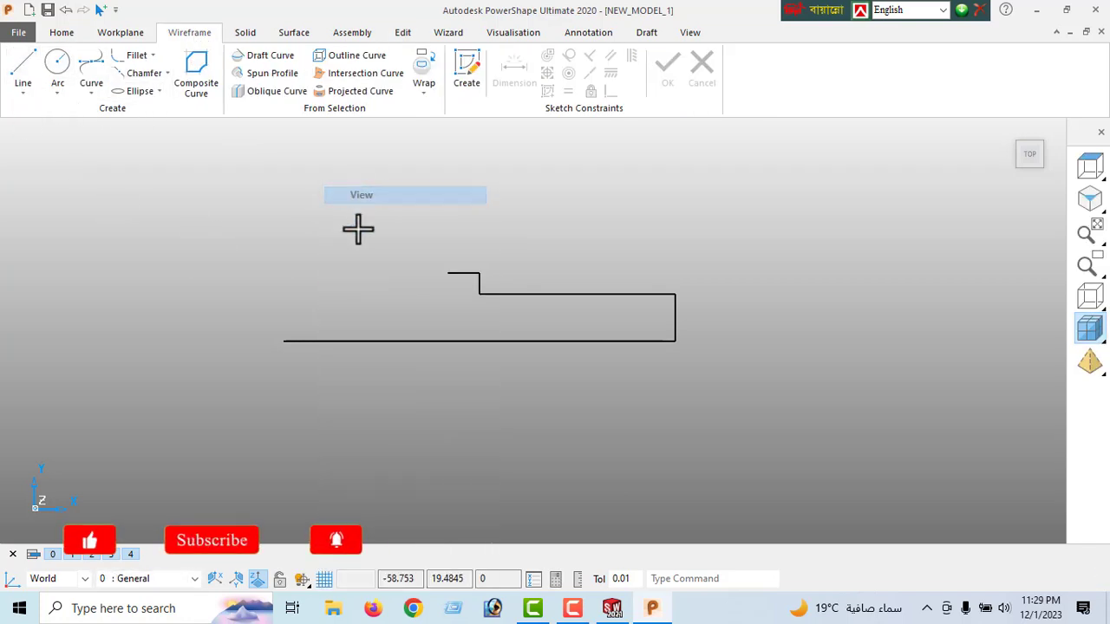
Set the length of the short topmost horizontal line to 3.5
double_click(462, 274)
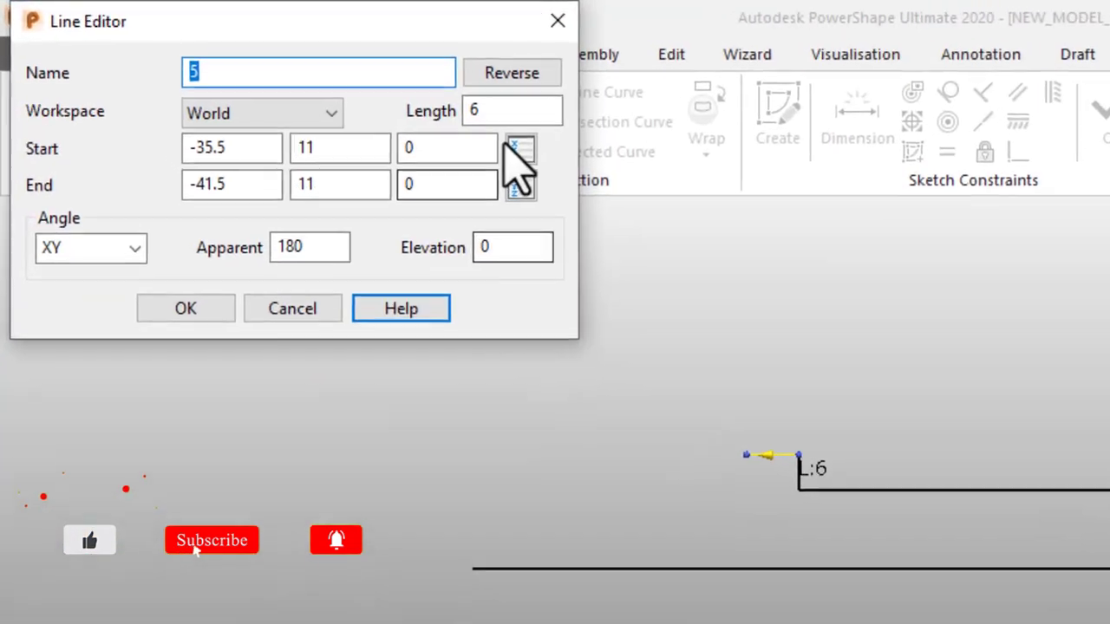
double_click(498, 113)
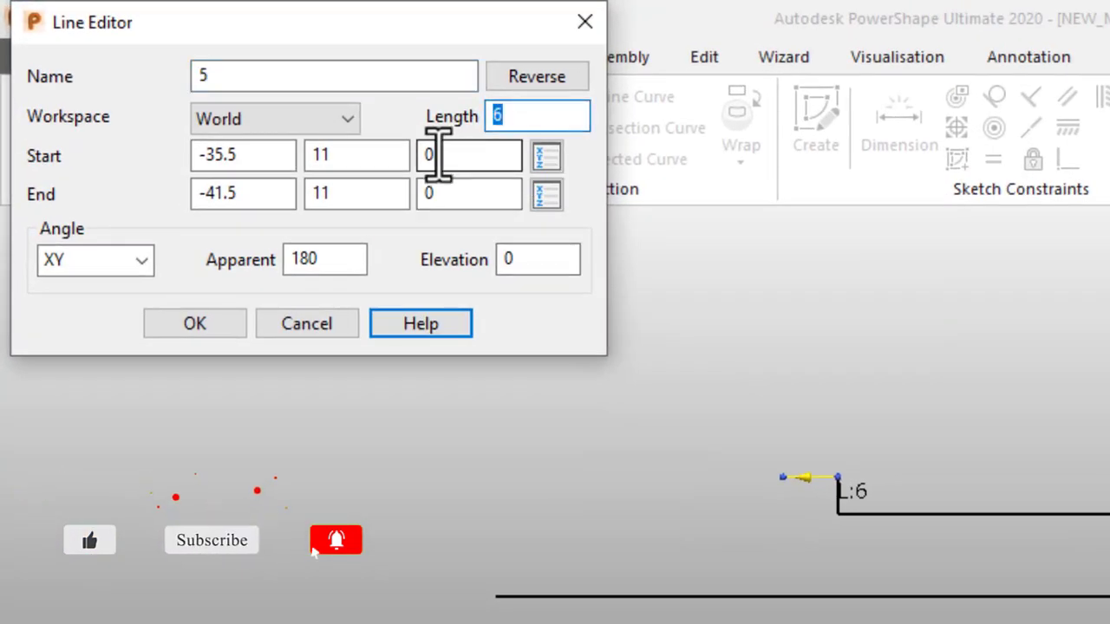
text(3.)
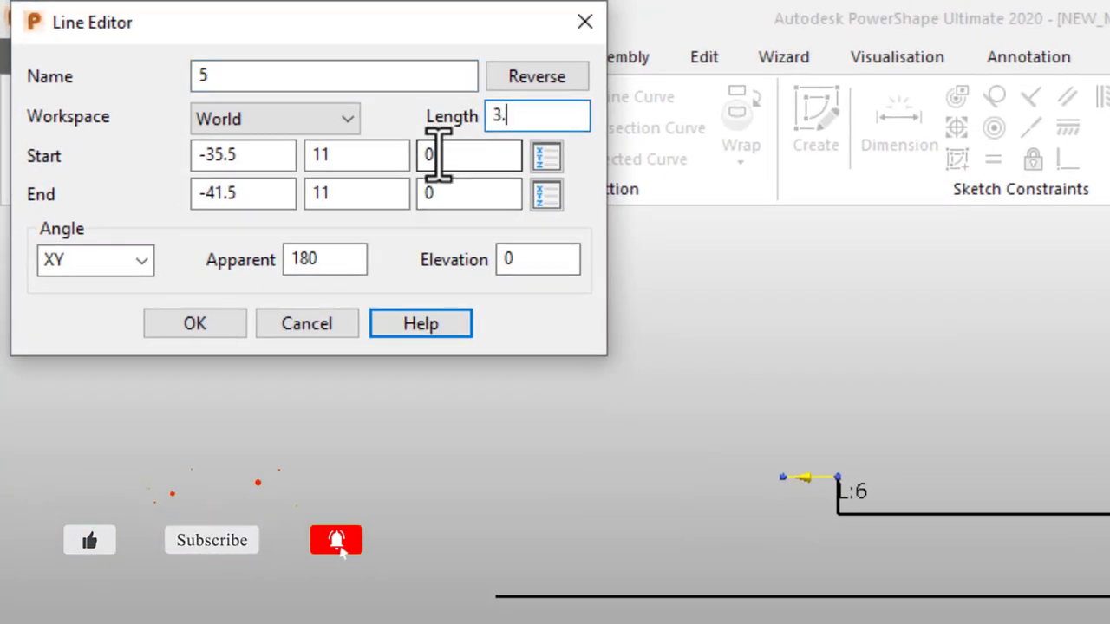
text(5)
key(Return)
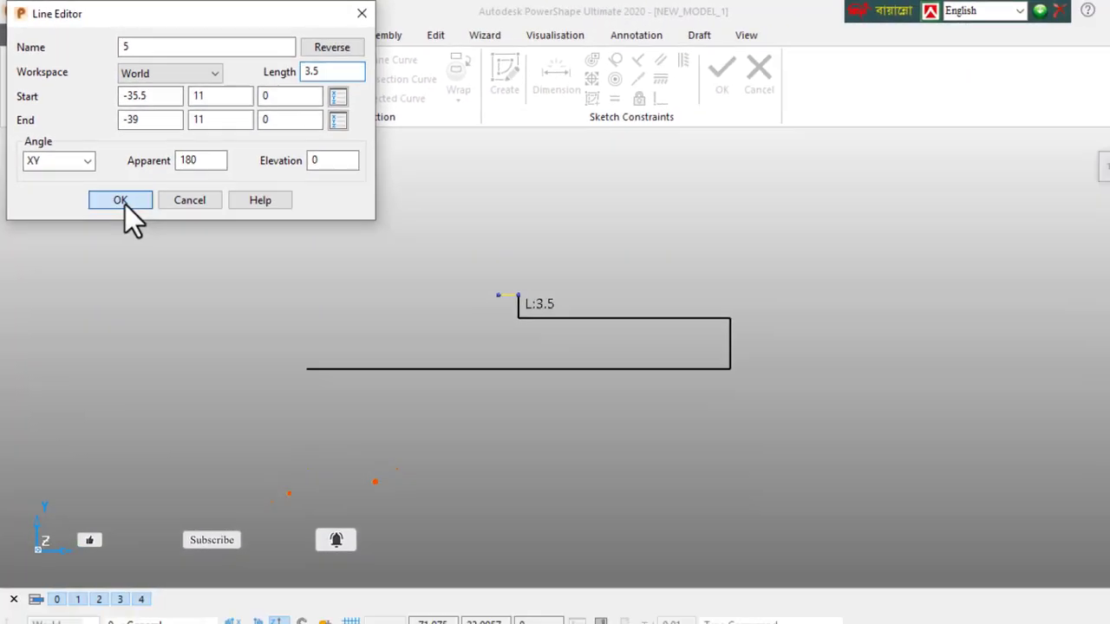
Draw a vertical line about 7 long upward from the left end of the base line
click(194, 323)
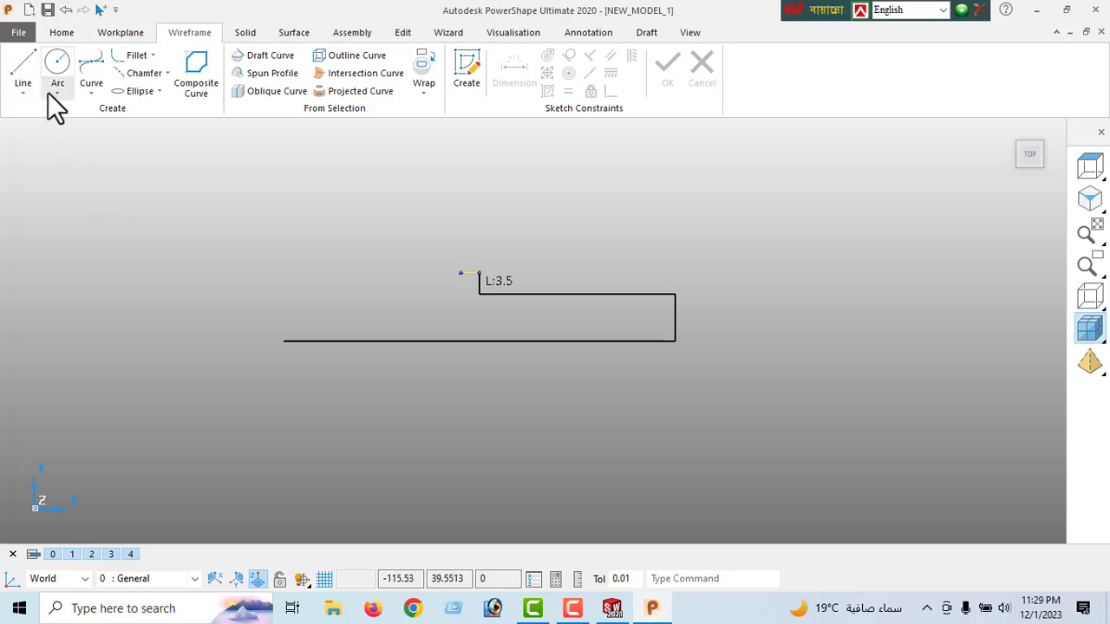
click(17, 66)
click(282, 340)
right_click(191, 238)
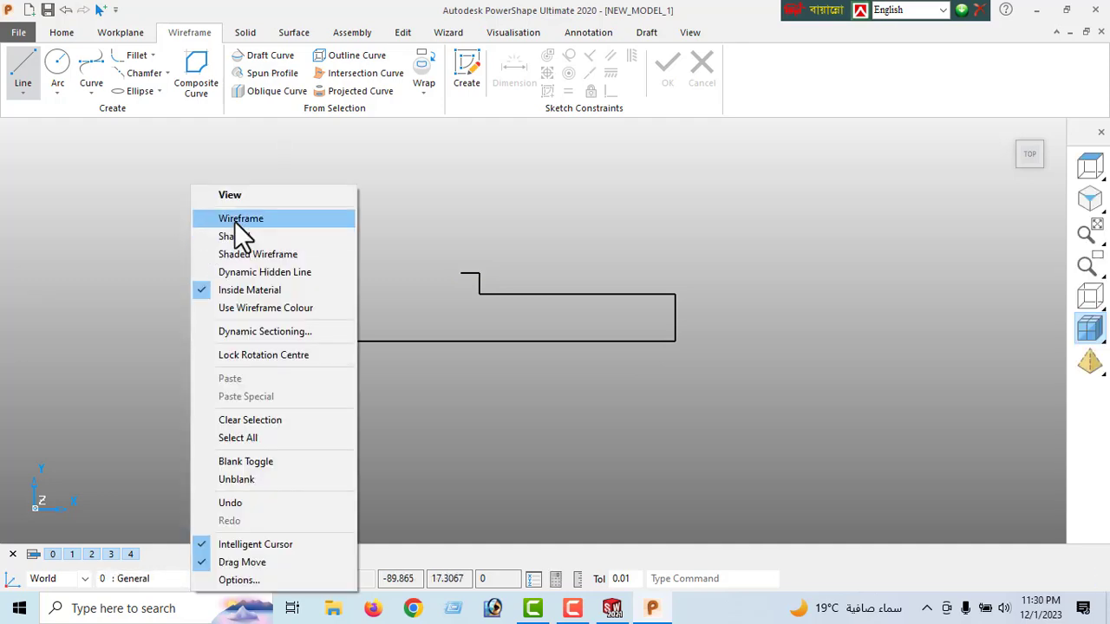
click(249, 200)
Set the length of the vertical line at the base line's left end to 6.63
double_click(283, 316)
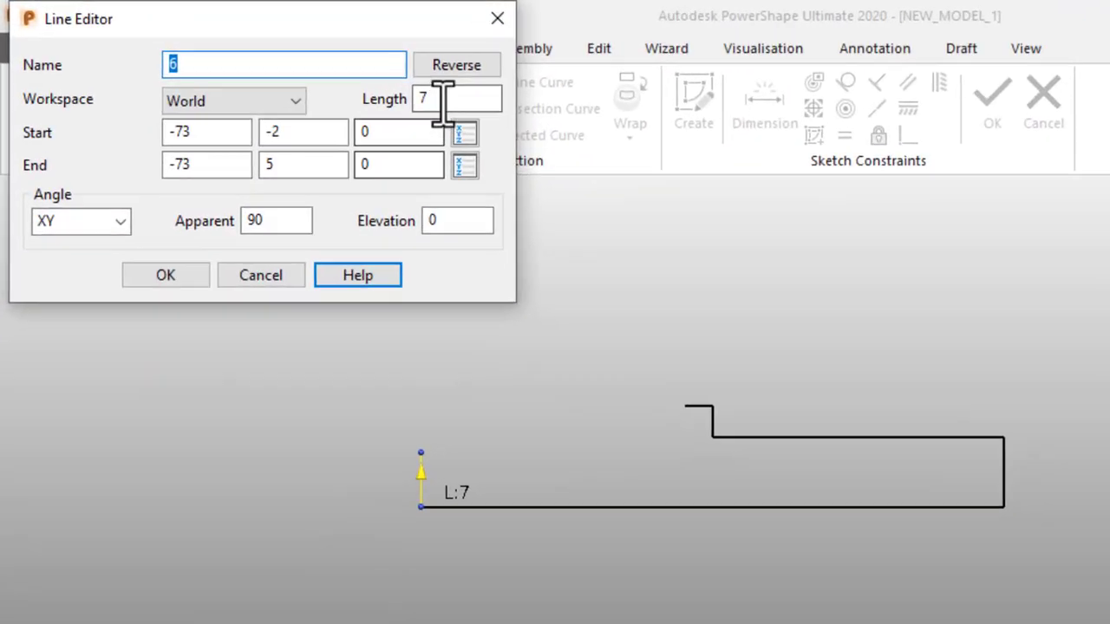
click(442, 100)
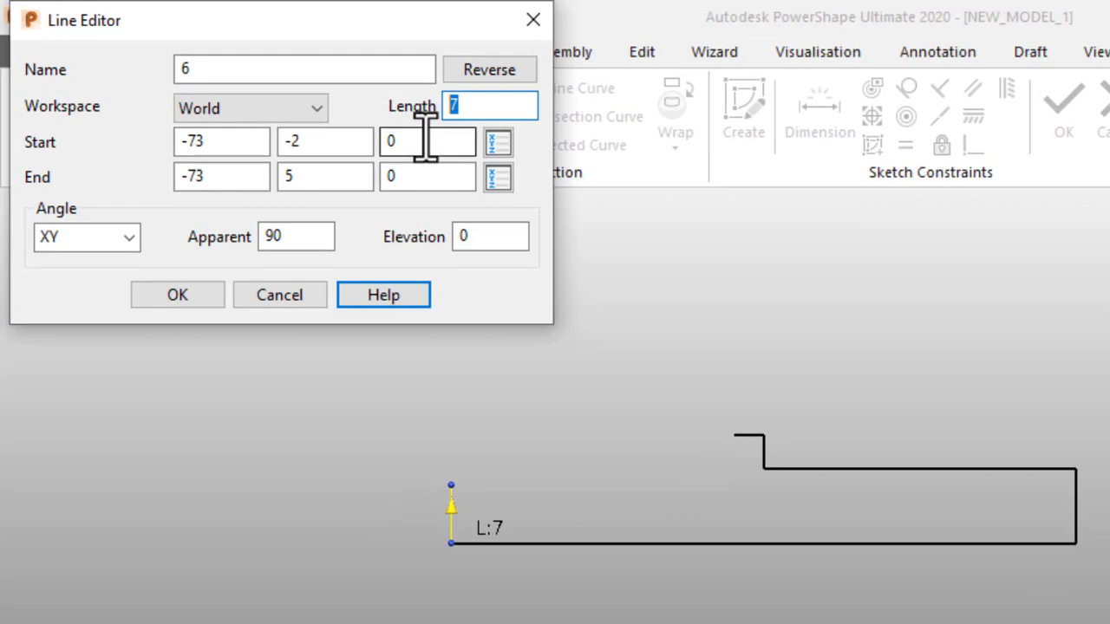
text(6.63)
key(Return)
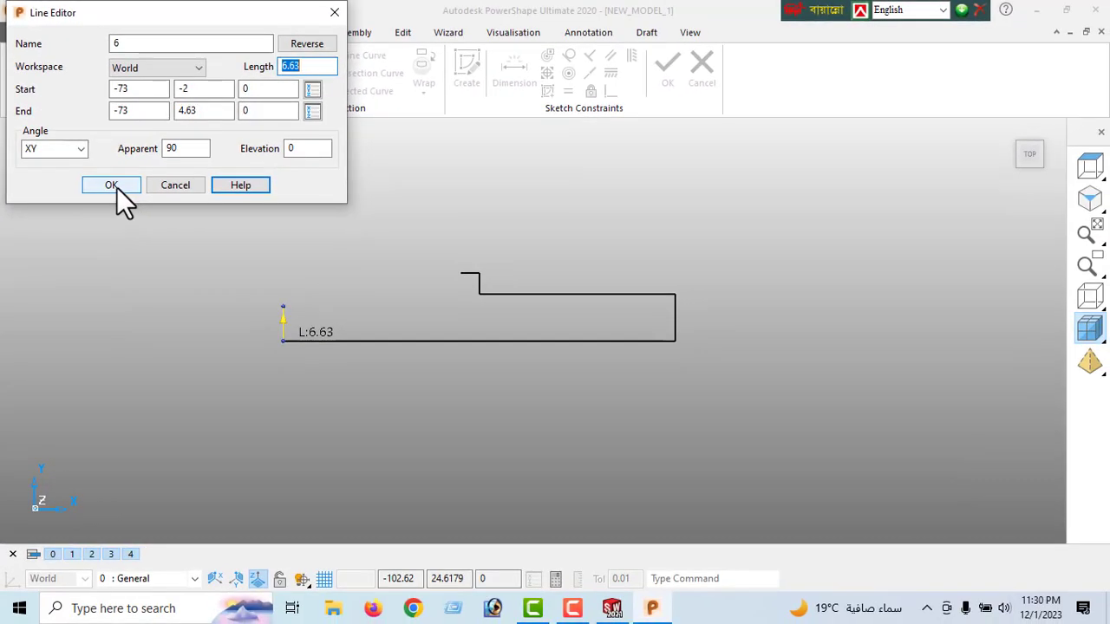
click(185, 299)
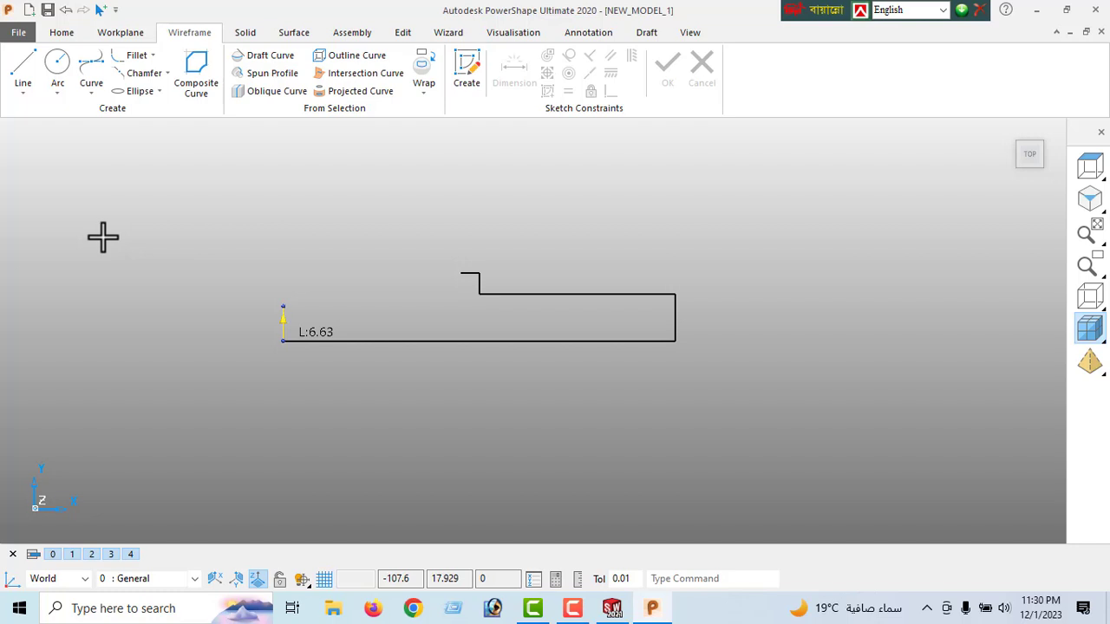
Draw a horizontal line about 16.5 long rightward from the upper end of the left vertical line
click(23, 68)
click(282, 307)
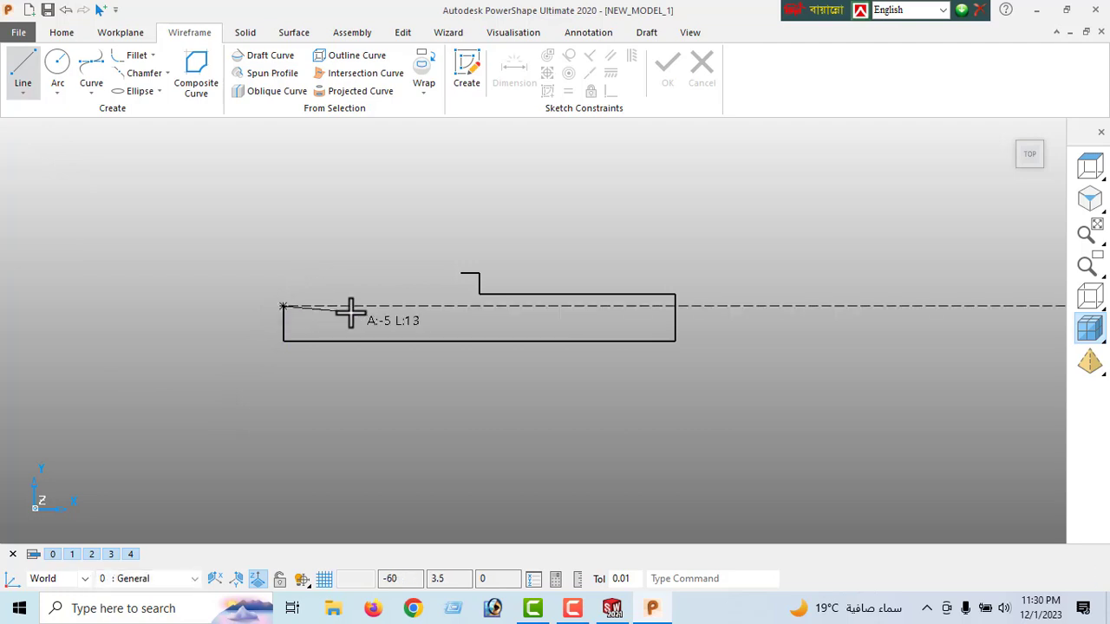
click(368, 306)
right_click(199, 189)
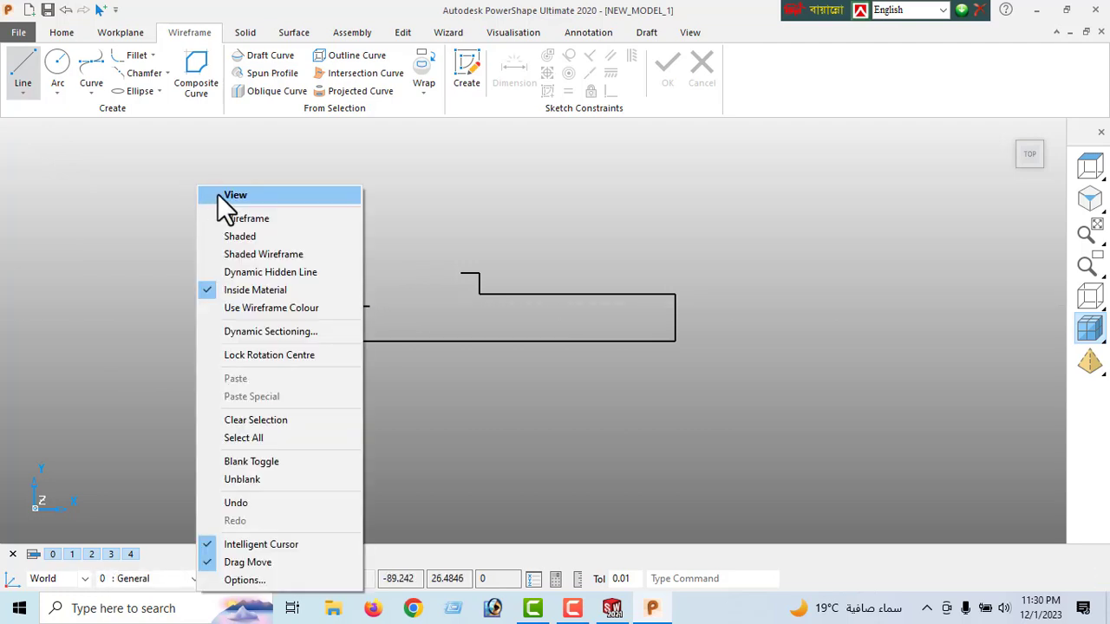
click(217, 193)
Set the length of the left upper horizontal line to 28
double_click(351, 306)
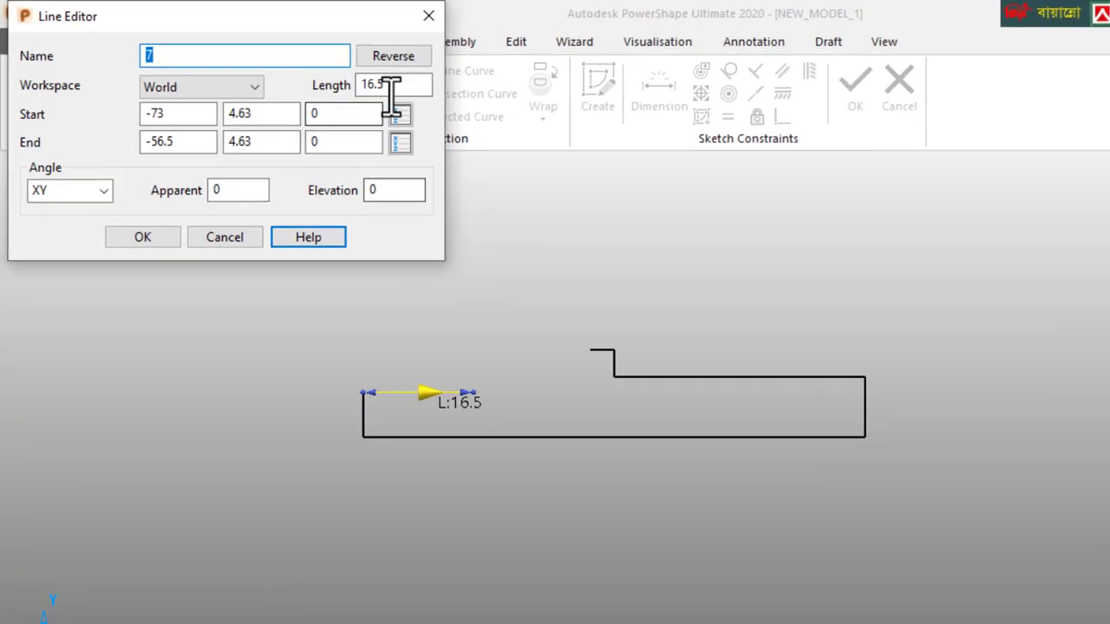
double_click(389, 85)
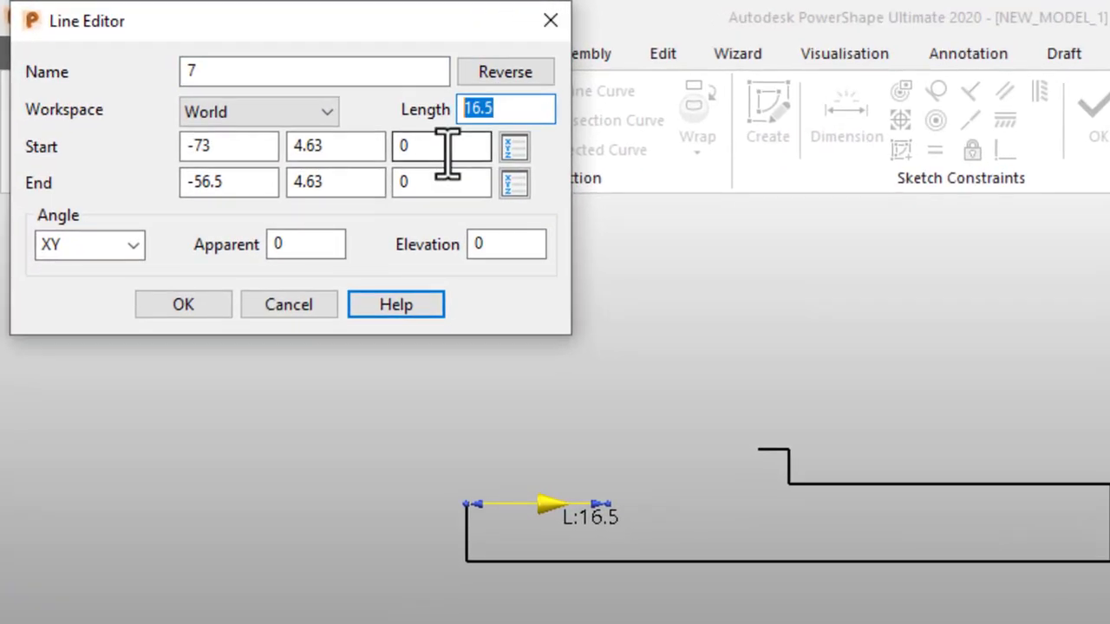
key(Return)
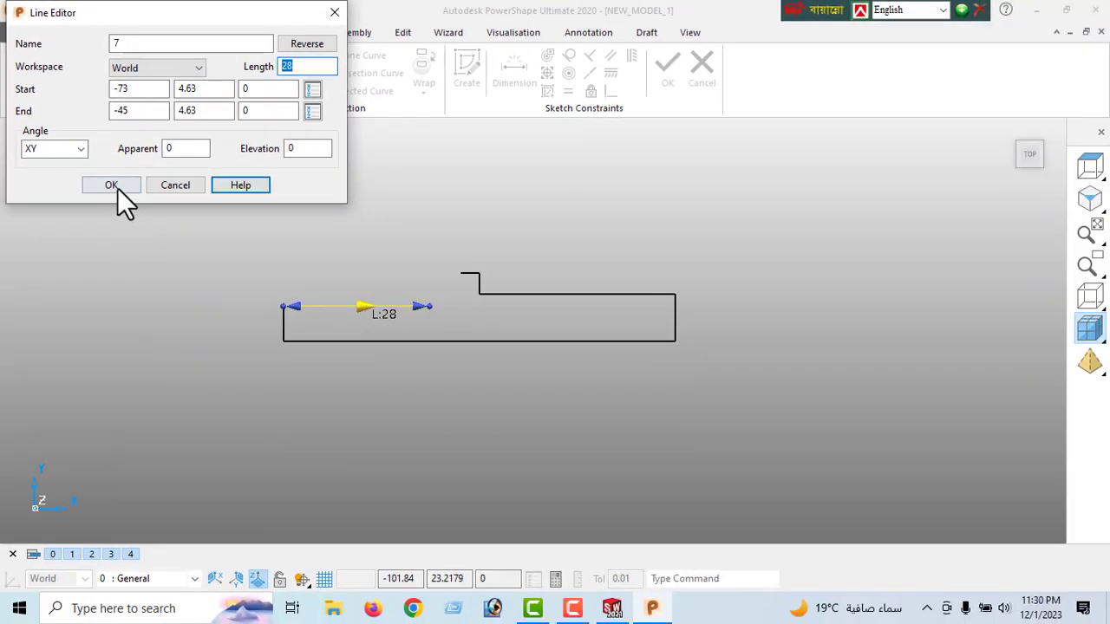
click(111, 186)
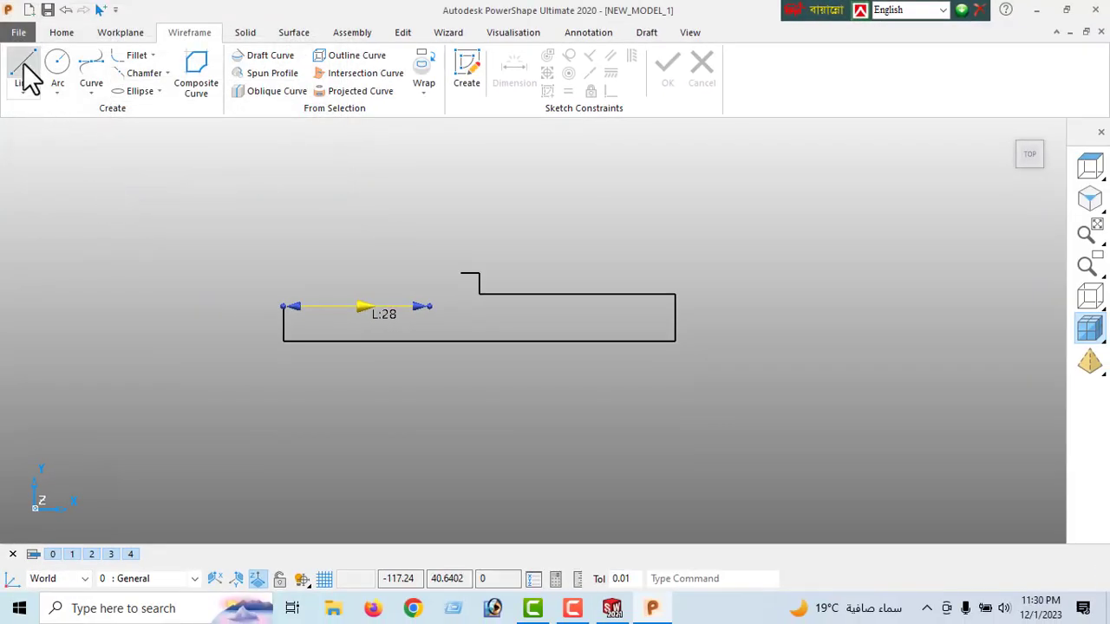
Close the profile with a sloped line from the left end of the short topmost line to the right end of the 28-long line
click(26, 72)
click(460, 272)
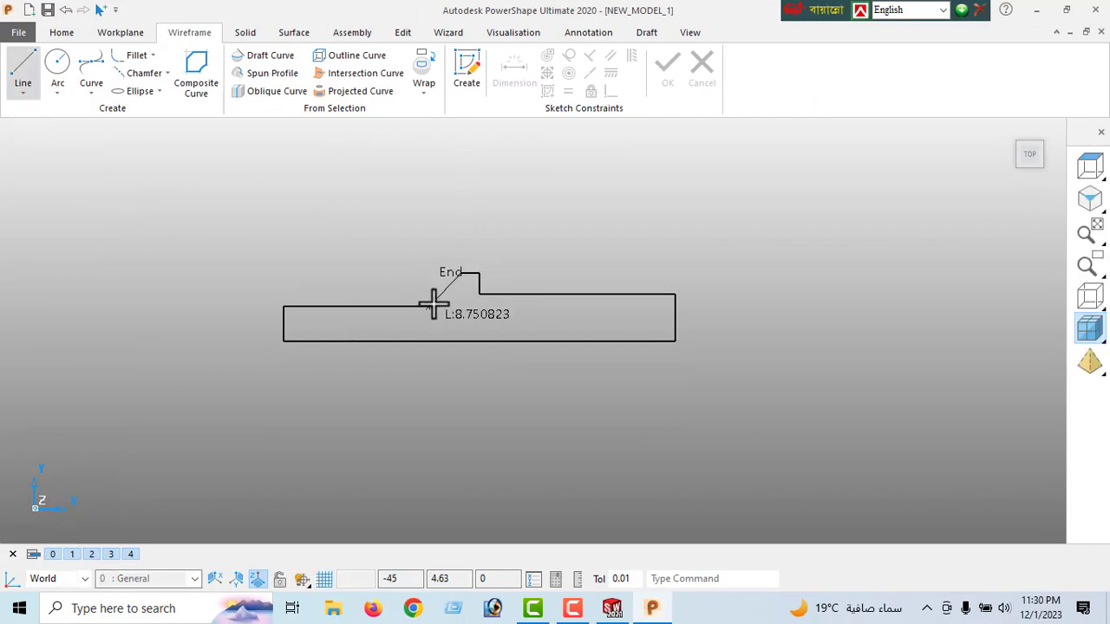
right_click(189, 218)
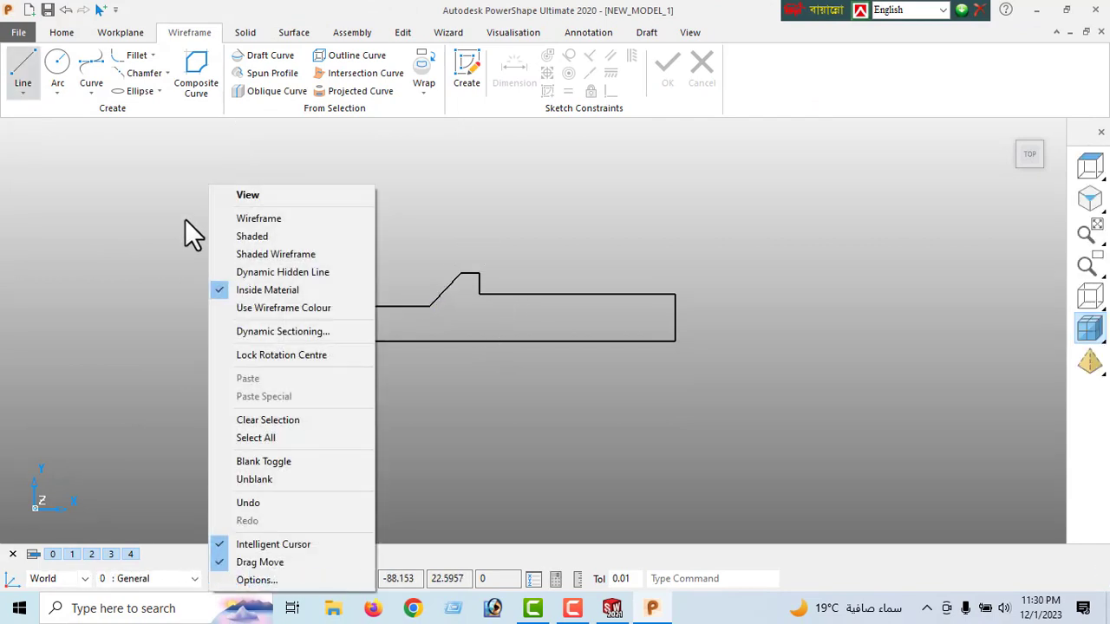
click(257, 193)
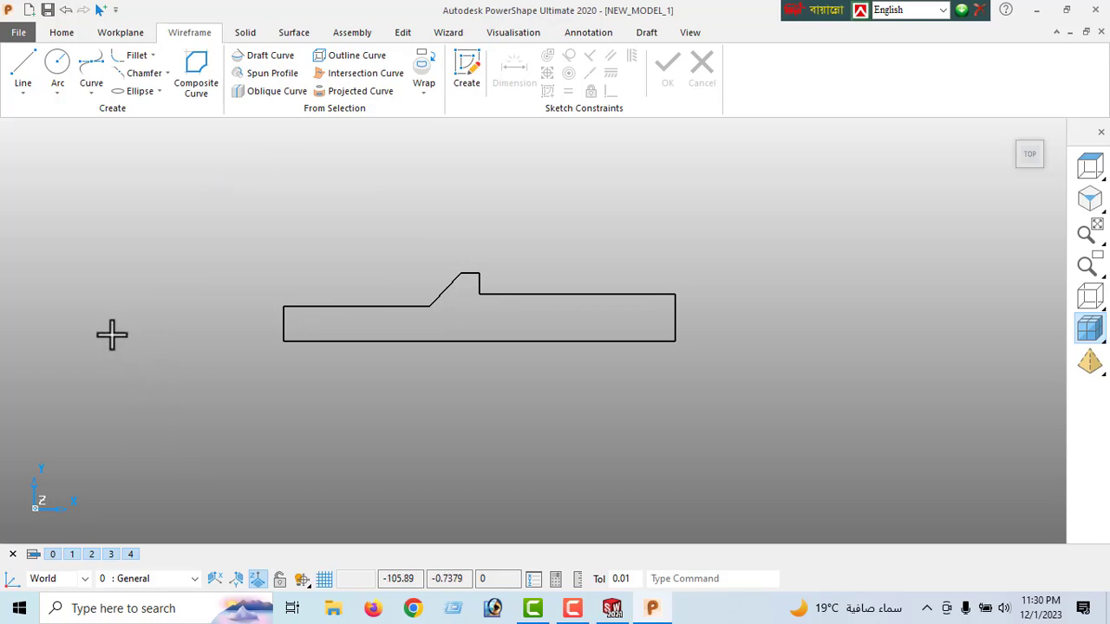
Join all the profile lines into one closed composite curve
click(193, 74)
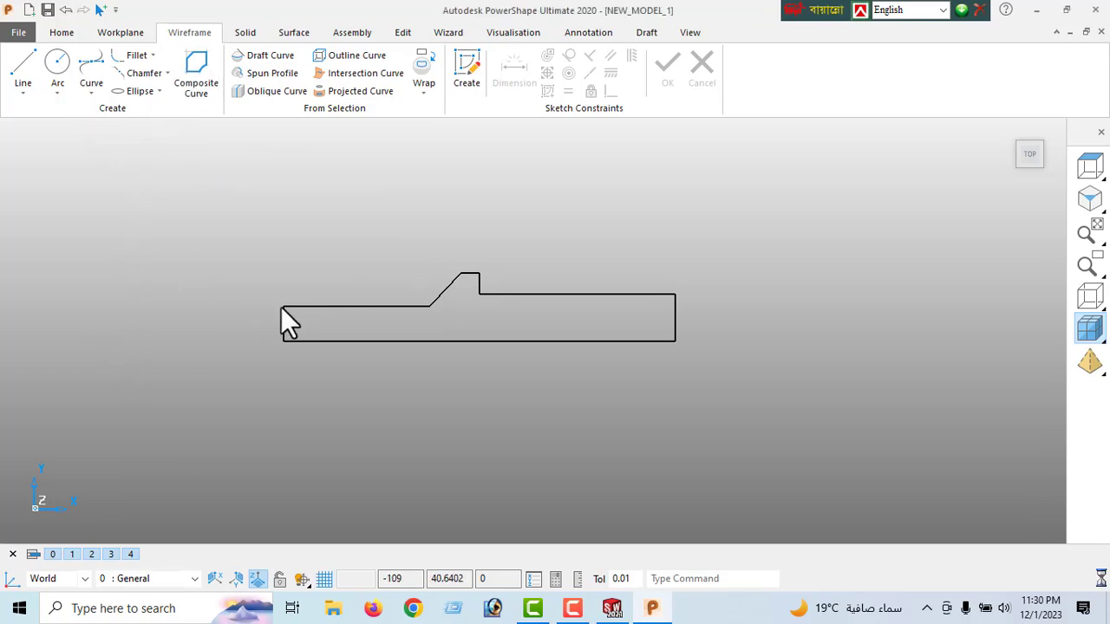
click(359, 306)
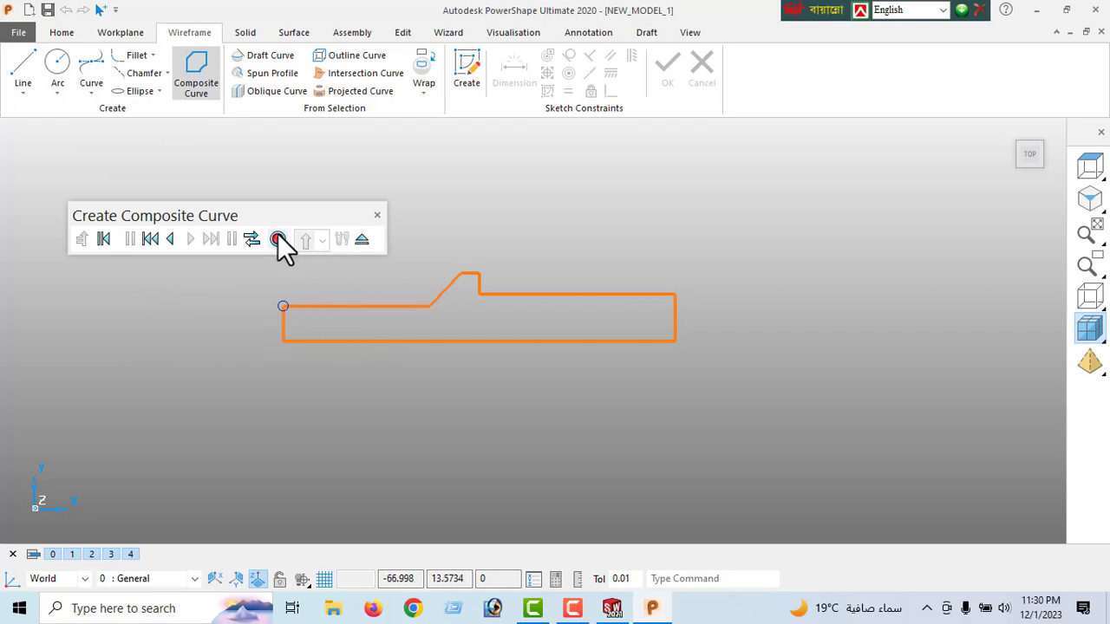
click(278, 239)
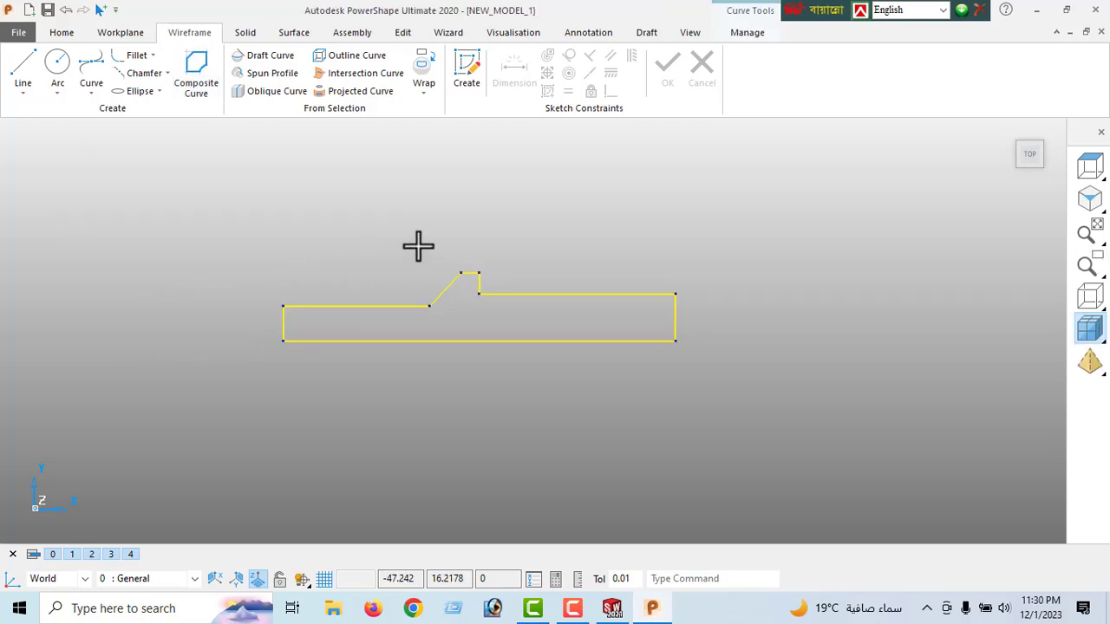
Extrude the closed profile into a solid and set its direction 1 length to 45
click(245, 35)
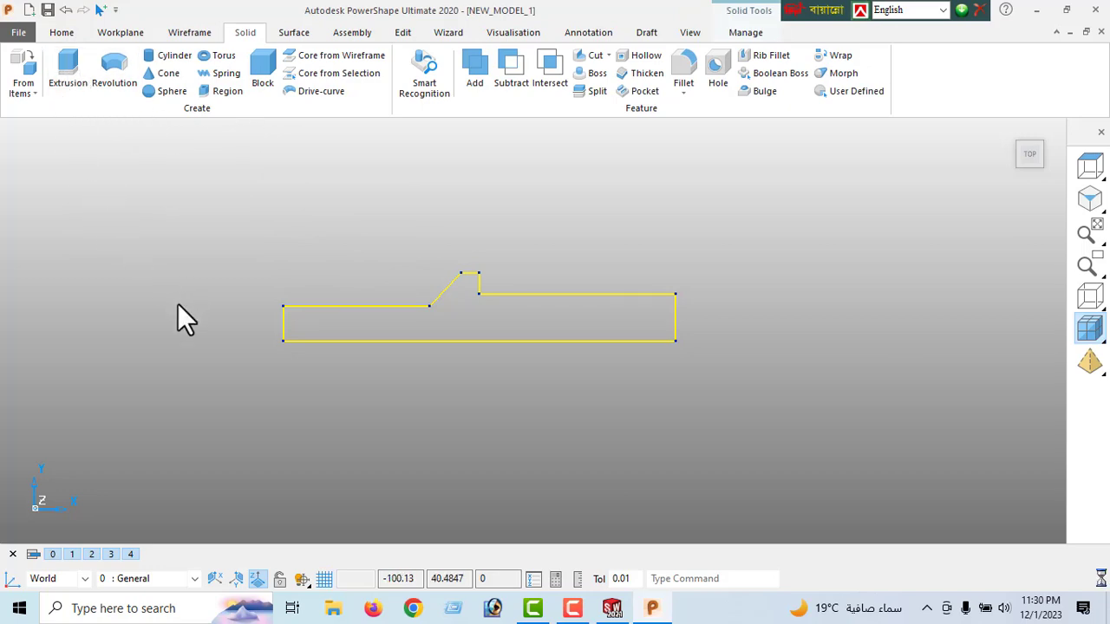
middle_drag(376, 356, 685, 427)
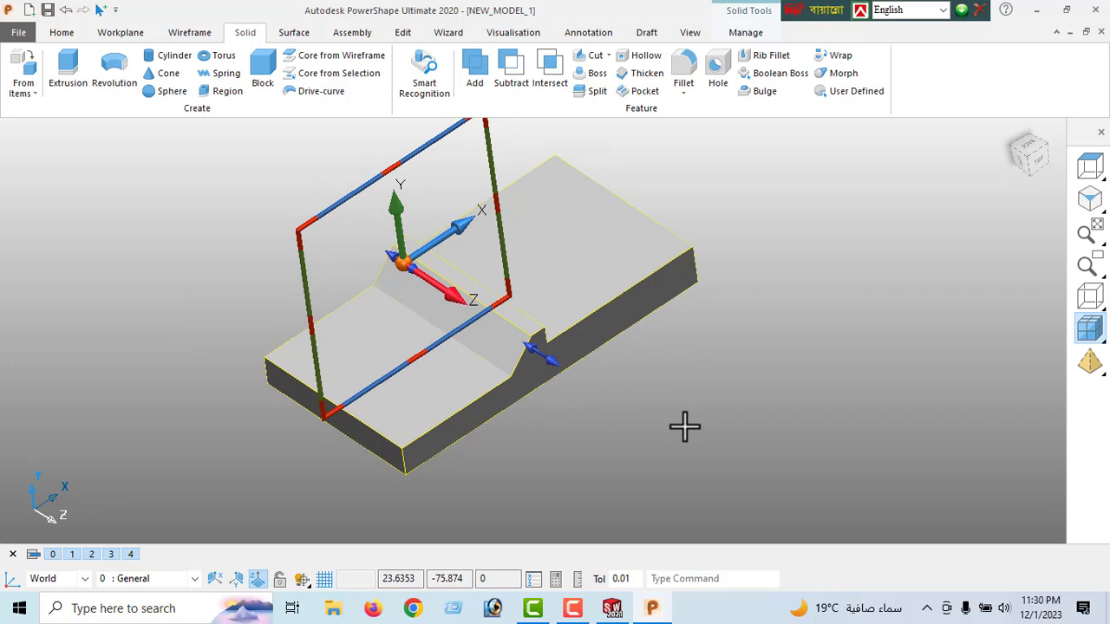
double_click(428, 391)
click(256, 208)
double_click(257, 208)
text(45)
key(Return)
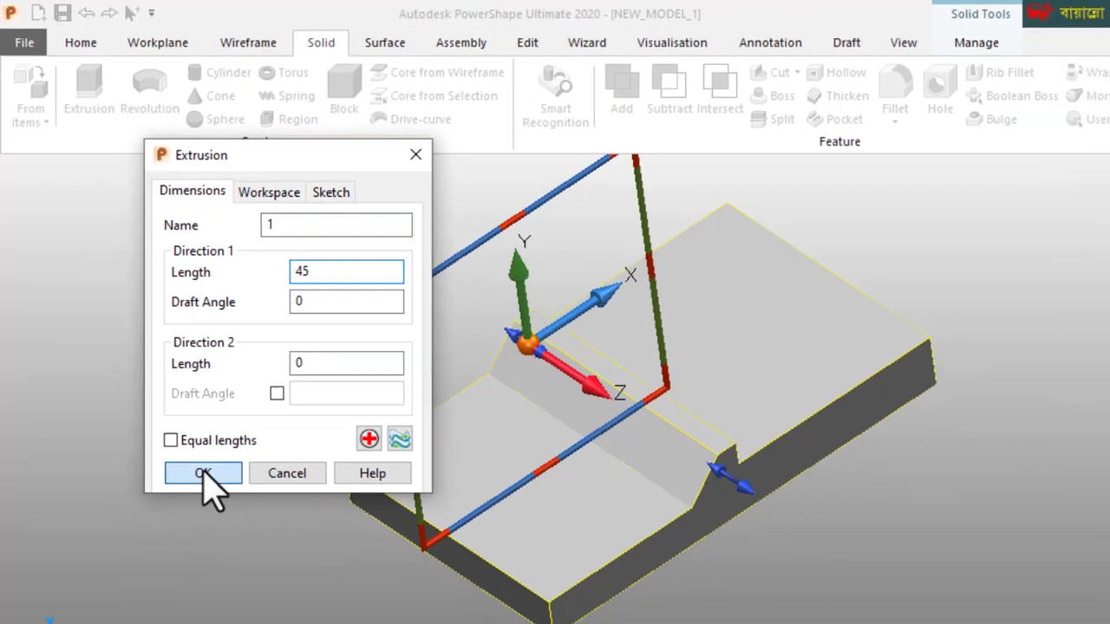
click(229, 542)
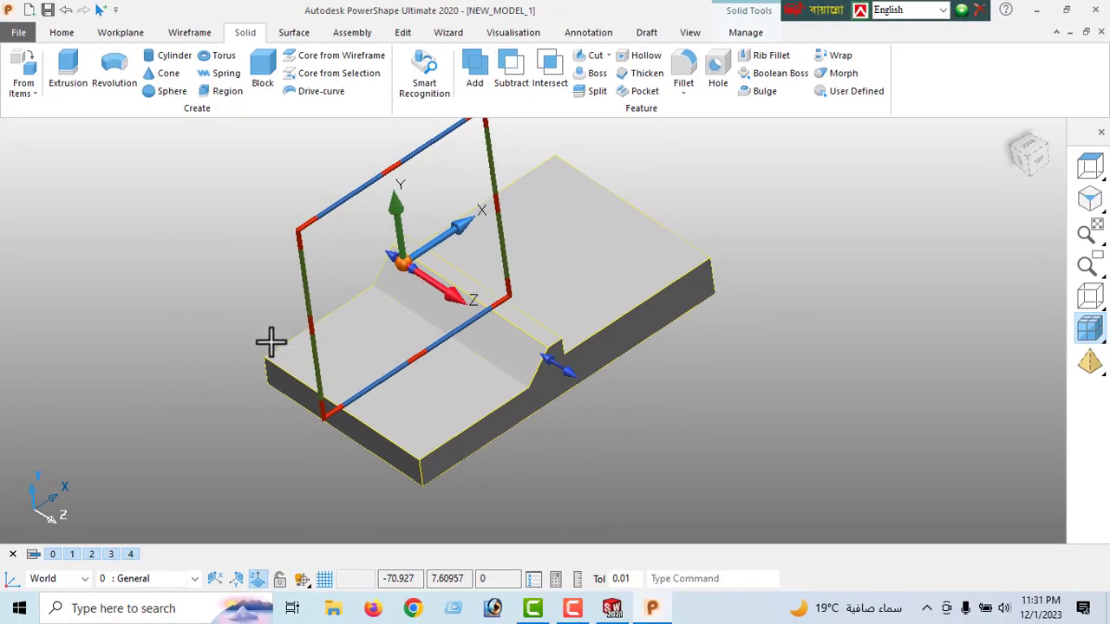
Draw a horizontal line about 40 long leftward from the upper right corner of the solid's front face, running past the step
middle_drag(181, 275, 103, 240)
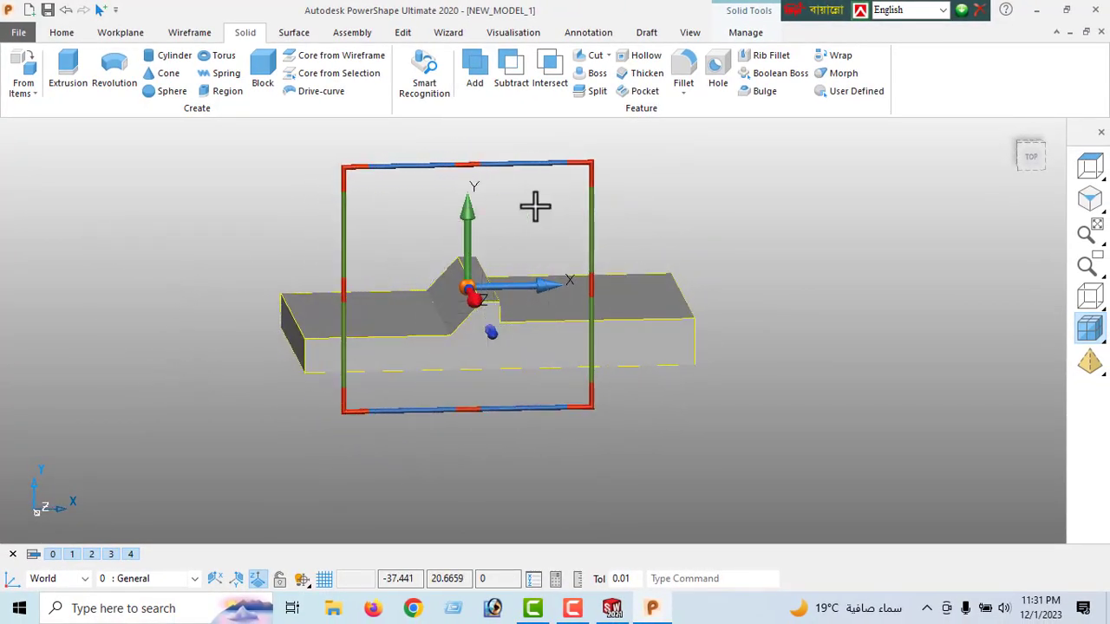
click(1030, 155)
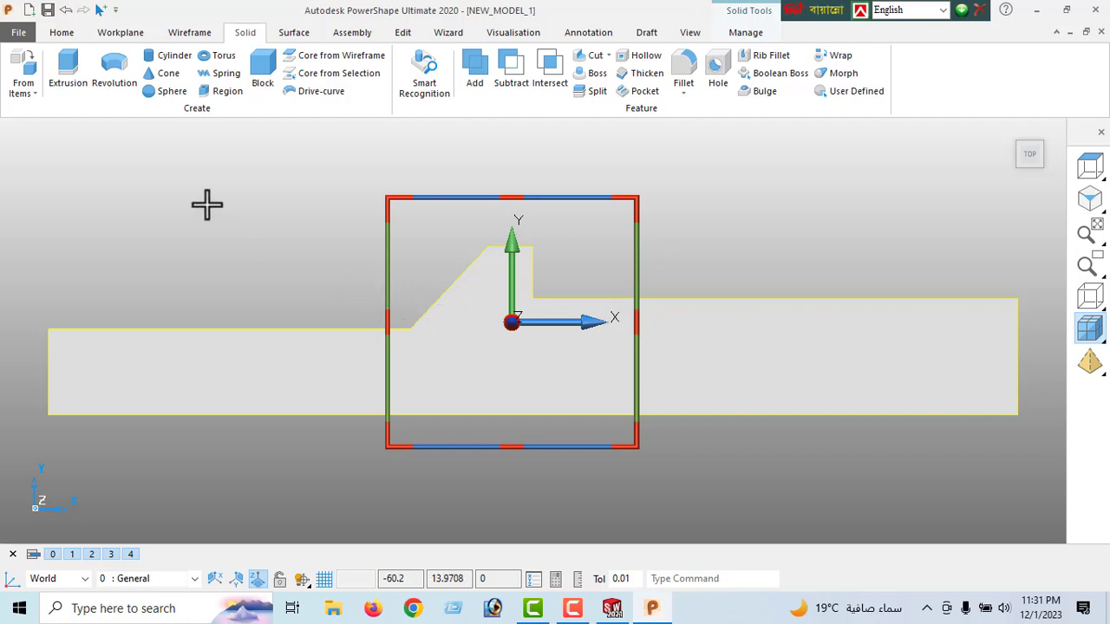
click(189, 35)
click(24, 70)
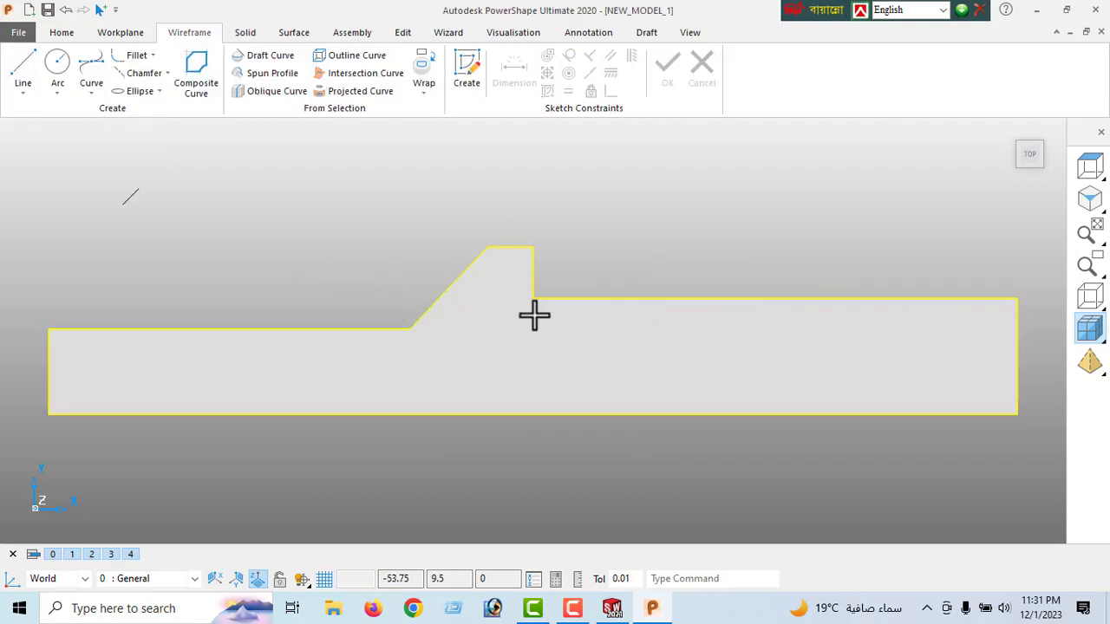
click(1017, 298)
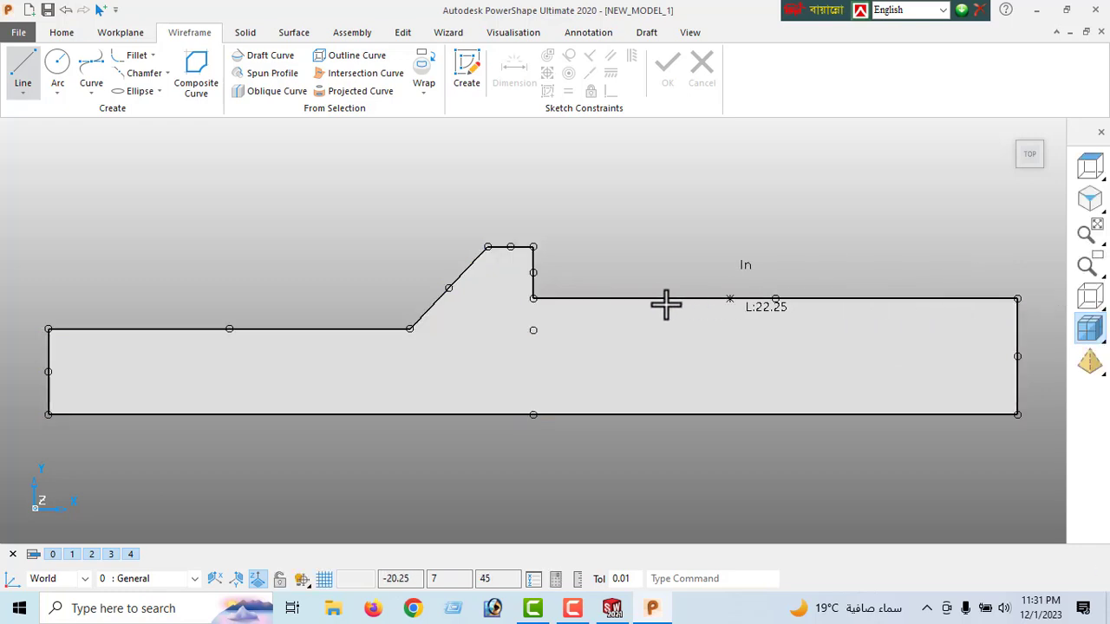
click(500, 298)
right_click(259, 199)
click(298, 207)
Set the length of the new horizontal line on the front face to 39
mouse_move(518, 296)
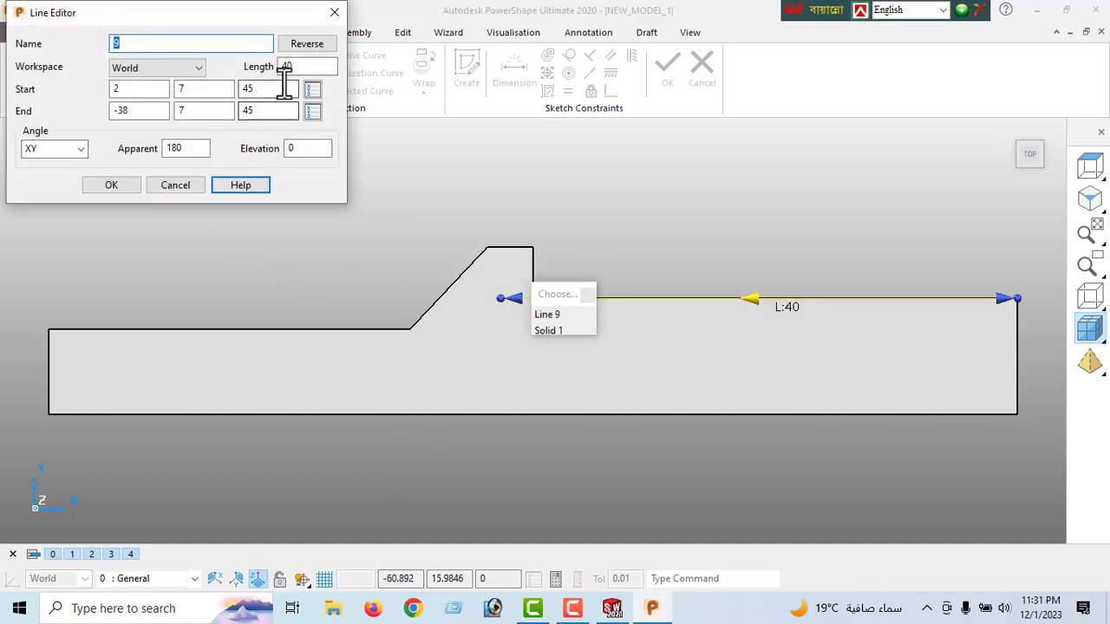
drag(309, 72, 233, 95)
text(39)
key(Return)
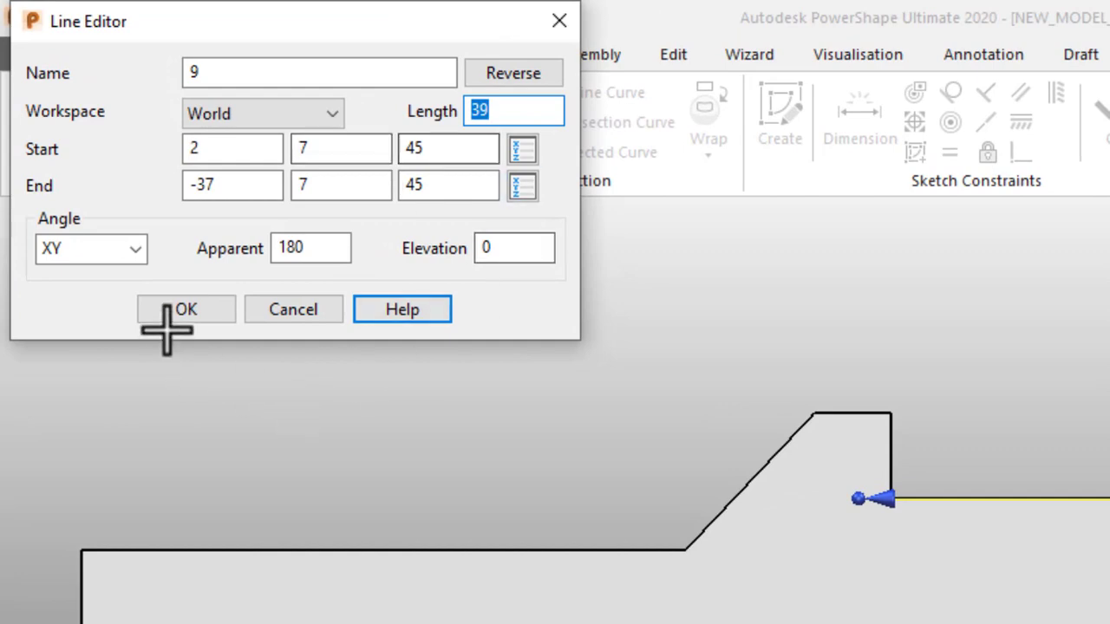
click(179, 314)
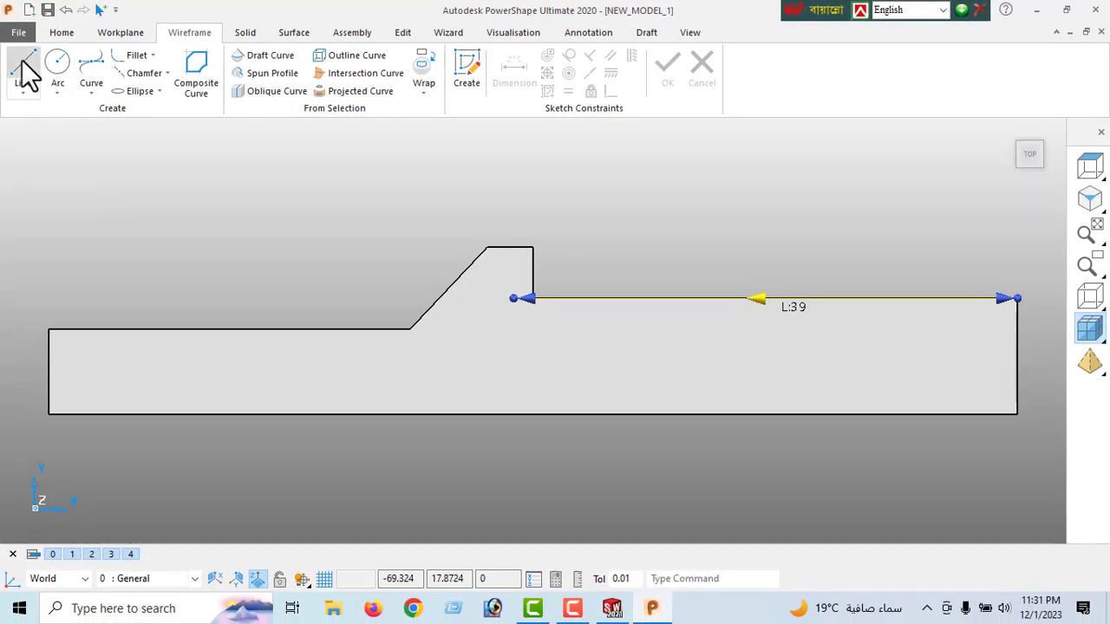
Draw a line from the left end of the 39-long line to the upper right corner of the raised step
click(26, 74)
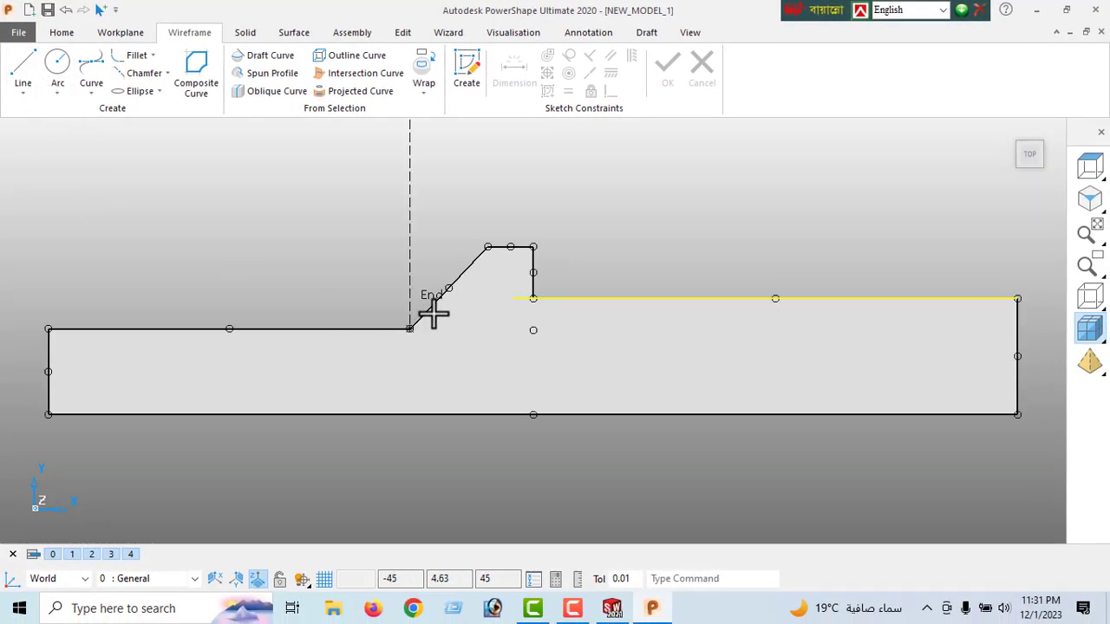
click(516, 298)
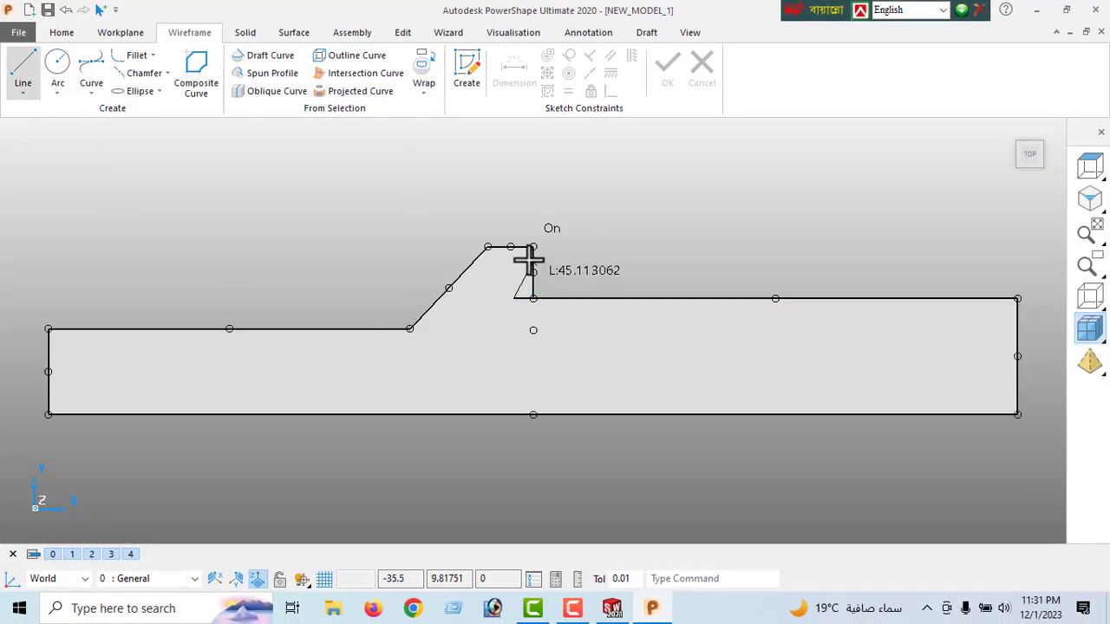
click(533, 248)
key(Escape)
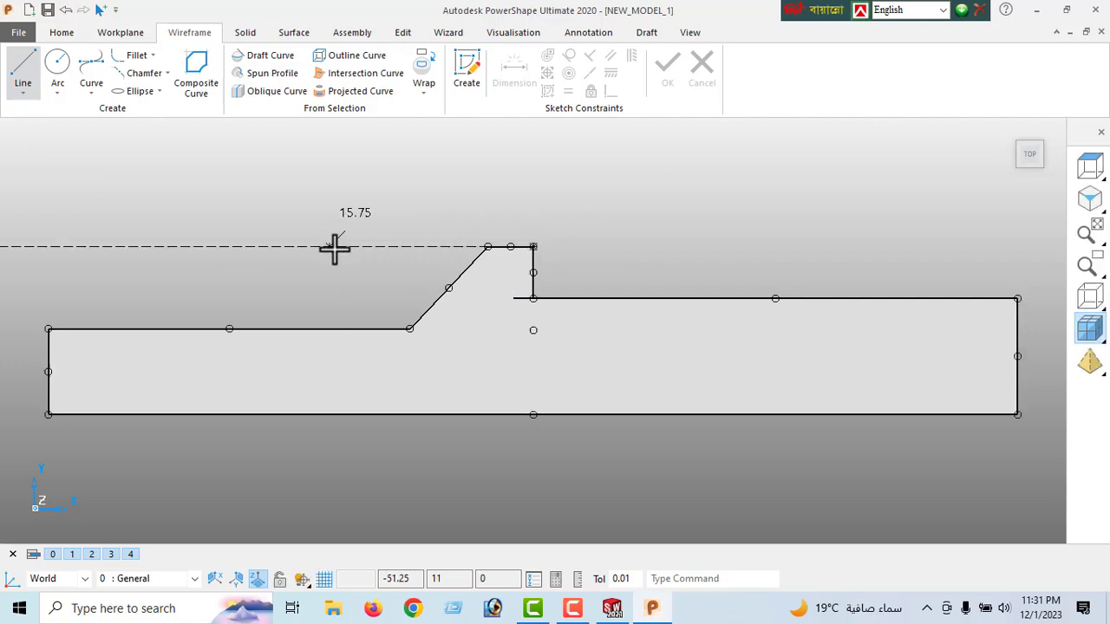
Inspect the new lines against the solid in wireframe and shaded display from an angled view
mouse_move(1096, 308)
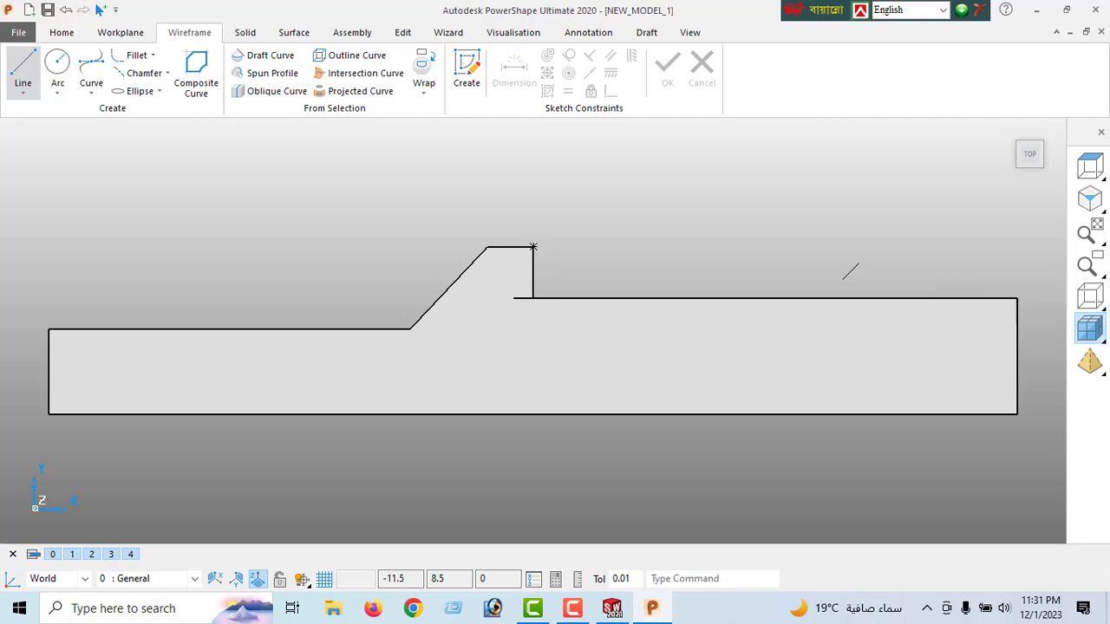
click(1082, 295)
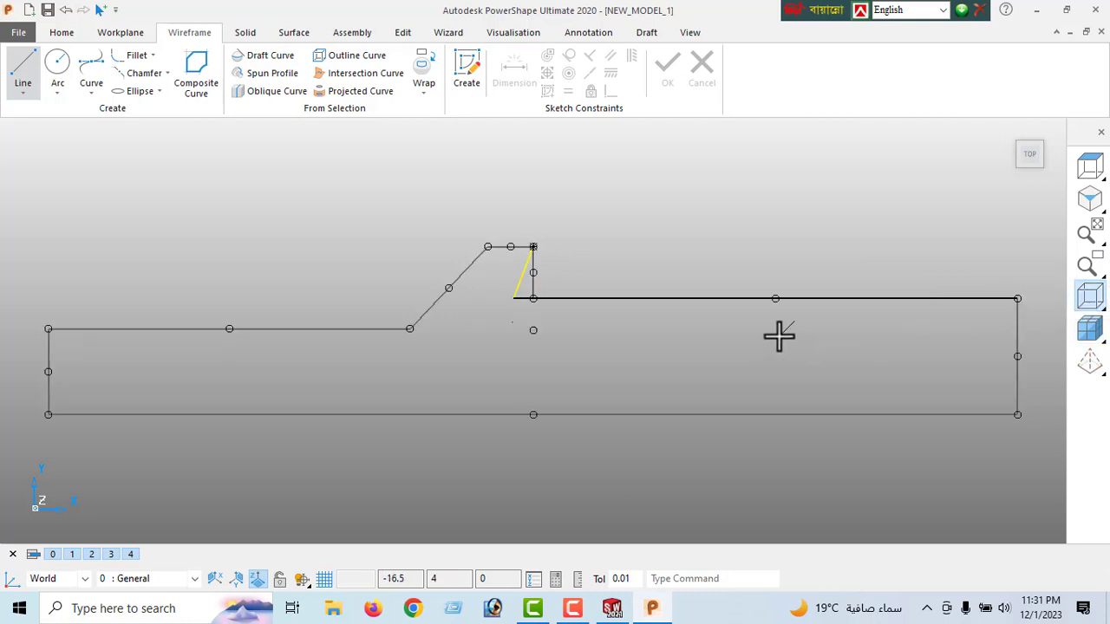
key(Escape)
middle_drag(486, 304, 541, 337)
click(1092, 330)
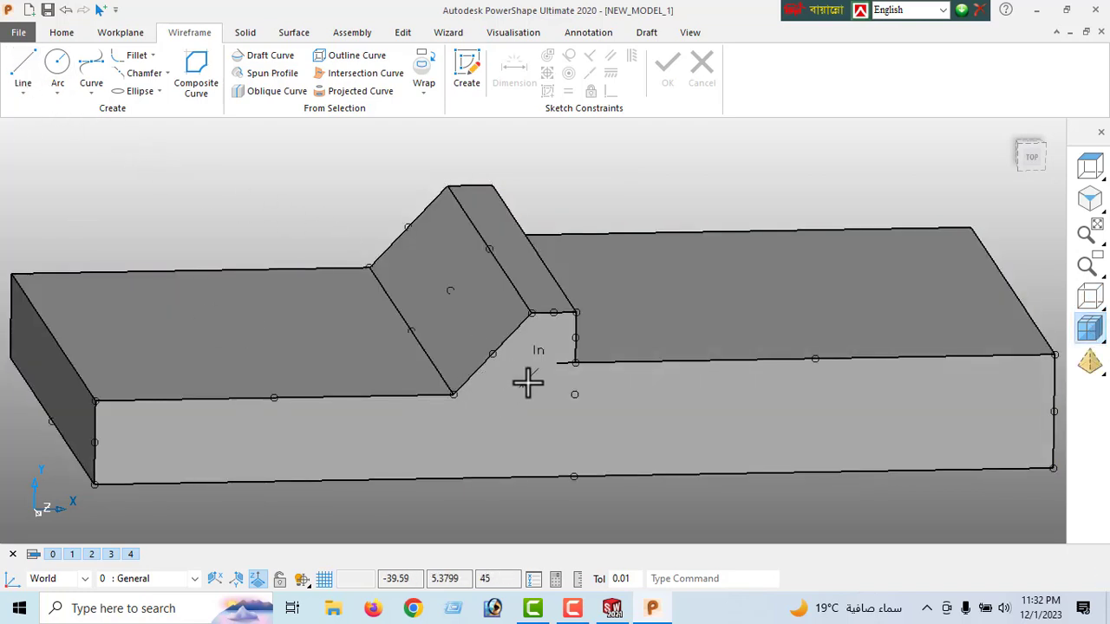
Draw the slanted line from the 39-long line's left end to the raised step's upper right corner and create a composite curve around the triangle
click(558, 365)
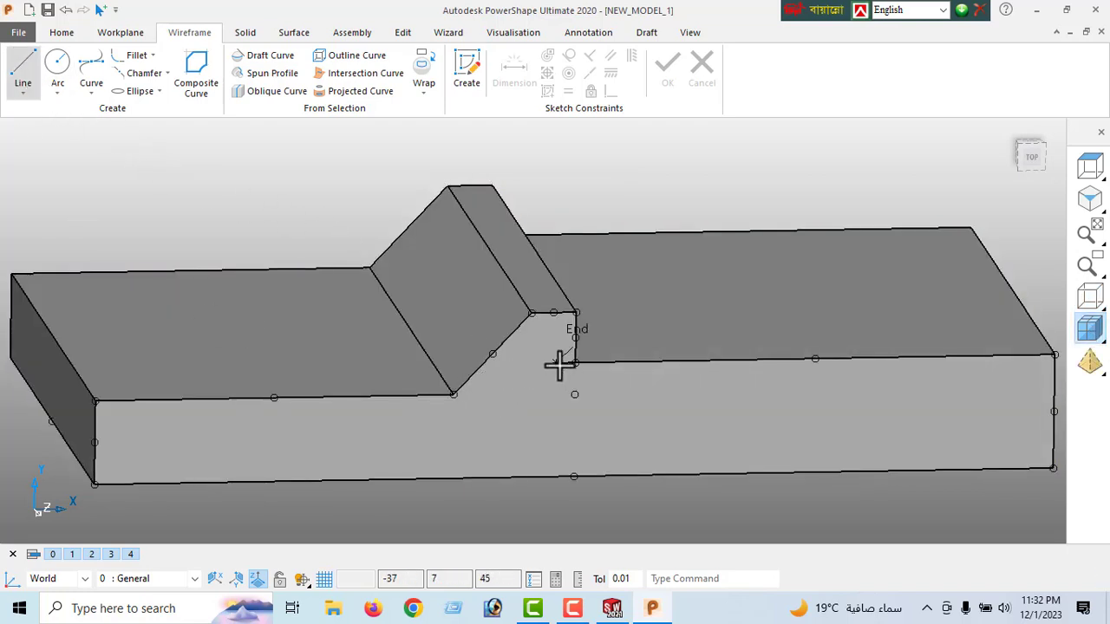
click(575, 312)
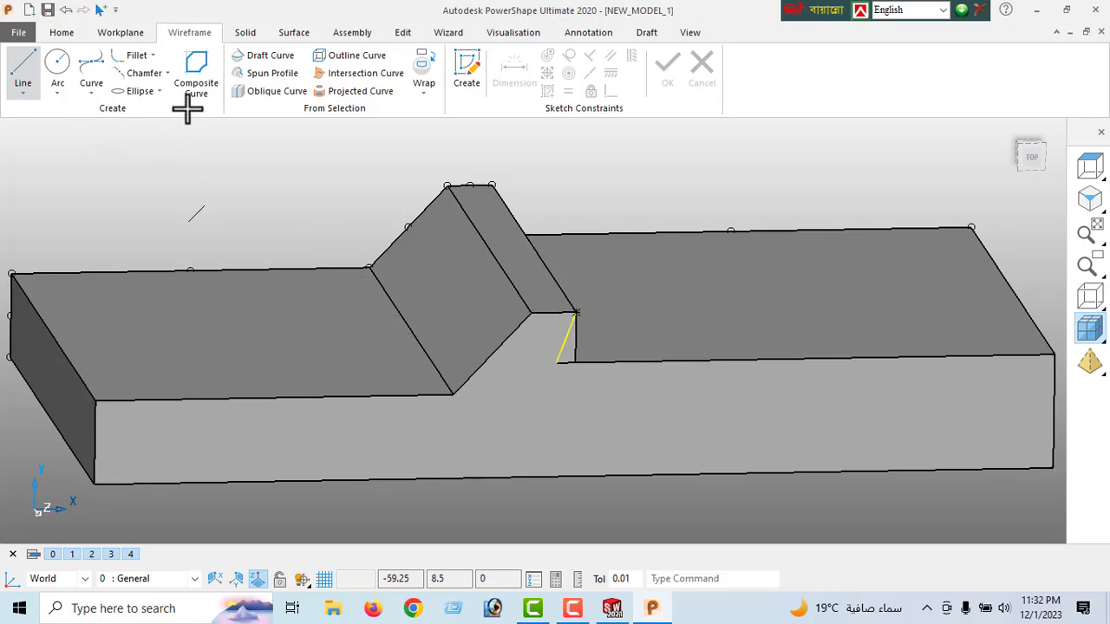
click(194, 63)
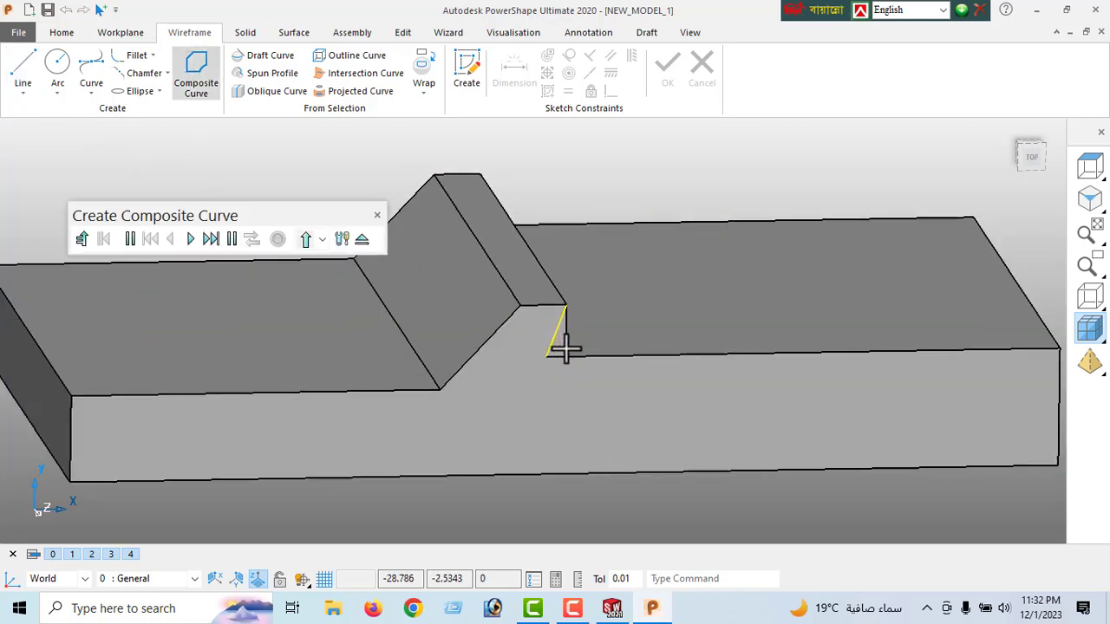
scroll(565, 347, up, 2)
click(540, 324)
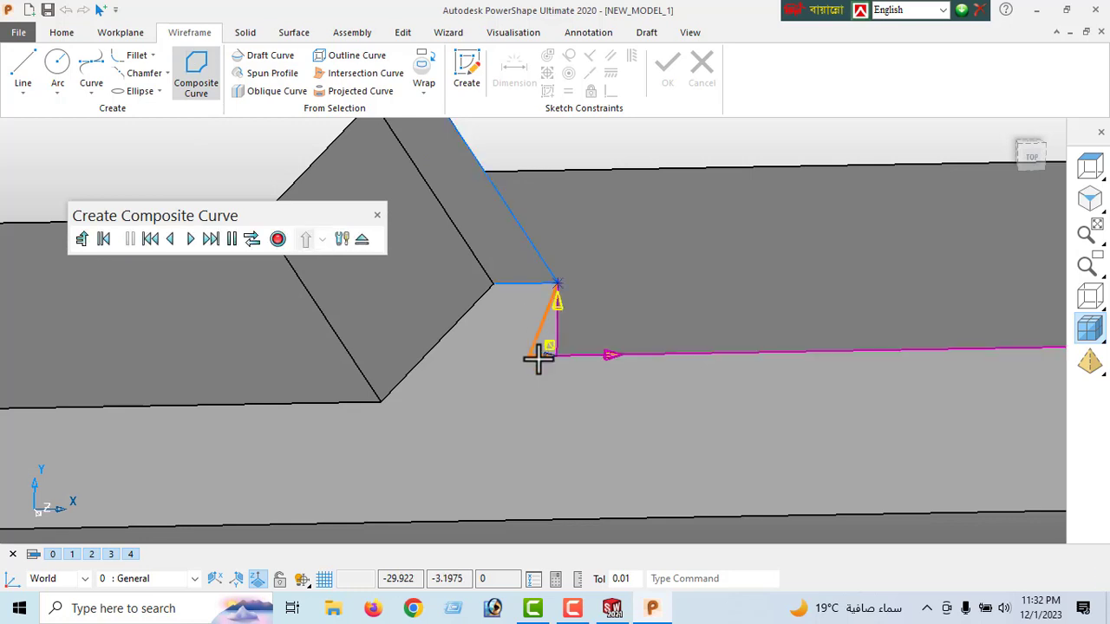
click(557, 301)
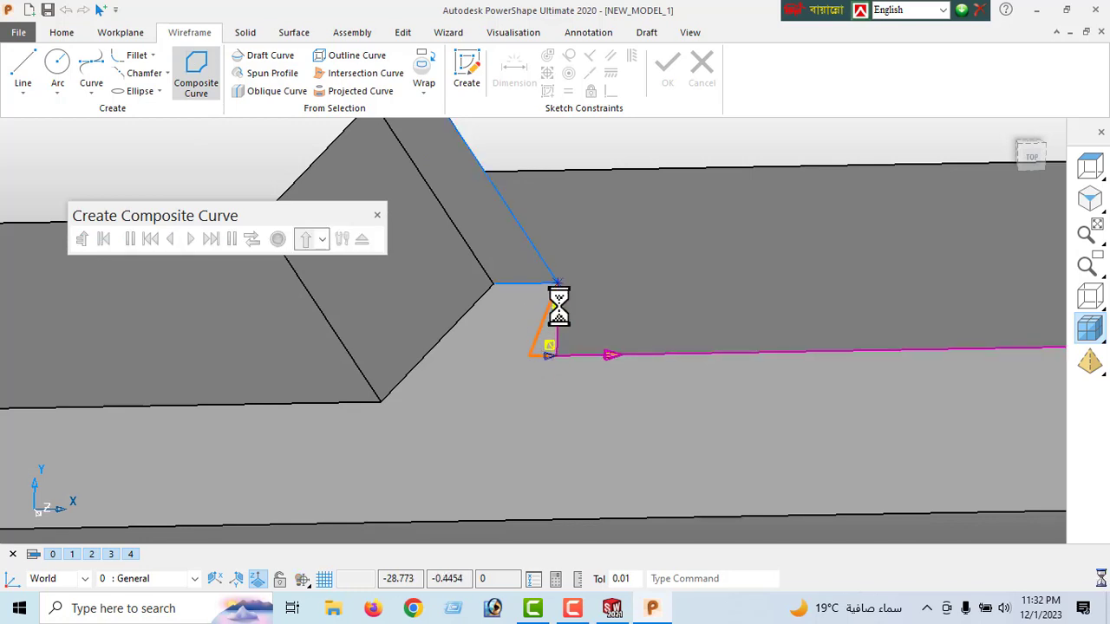
click(278, 240)
click(361, 239)
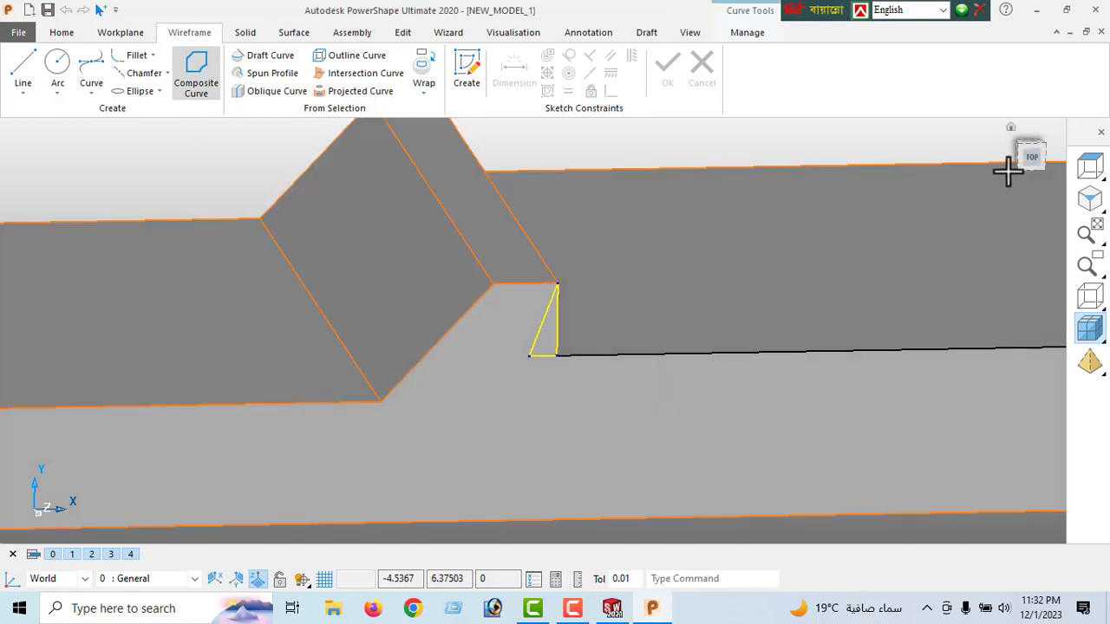
Cut the triangular profile through the solid with a Through-type solid cut, forming the undercut on the raised step
click(1031, 156)
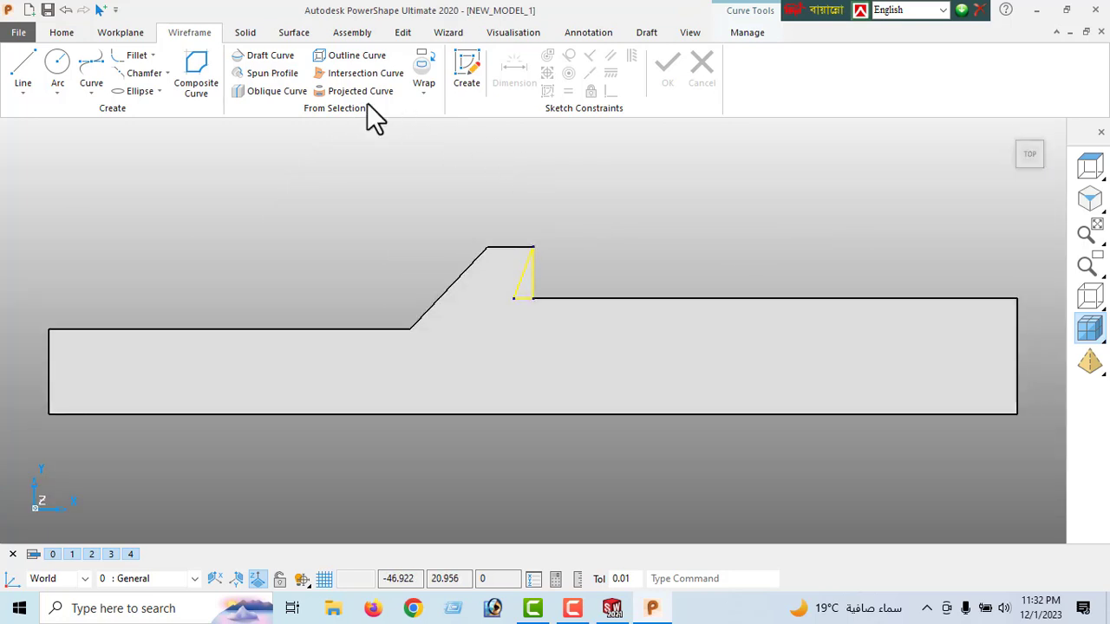
click(245, 34)
click(582, 60)
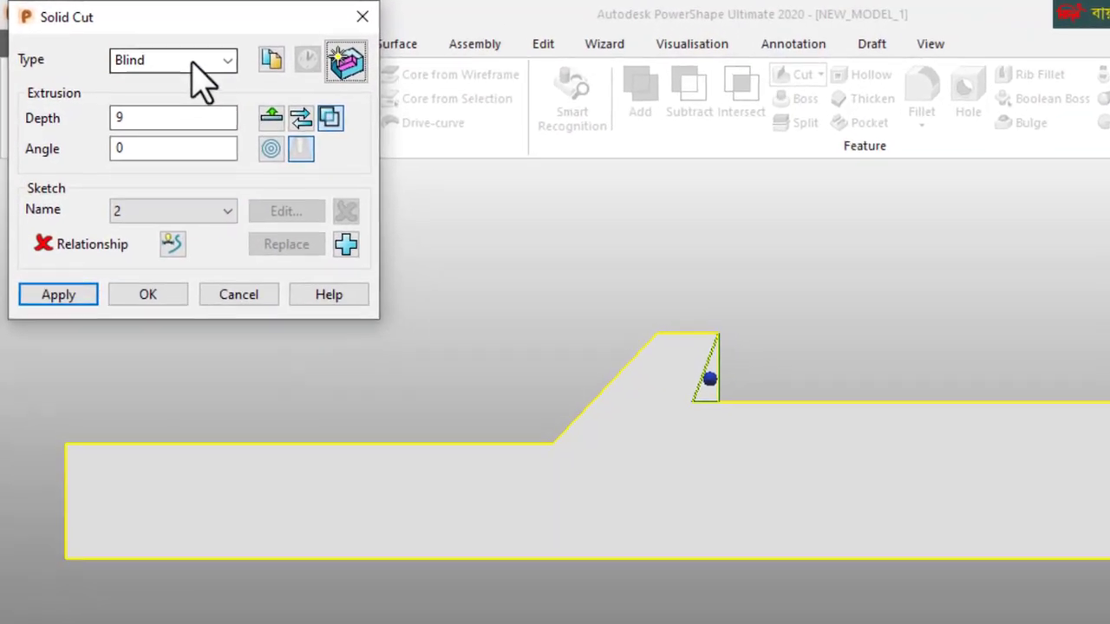
click(139, 43)
click(172, 75)
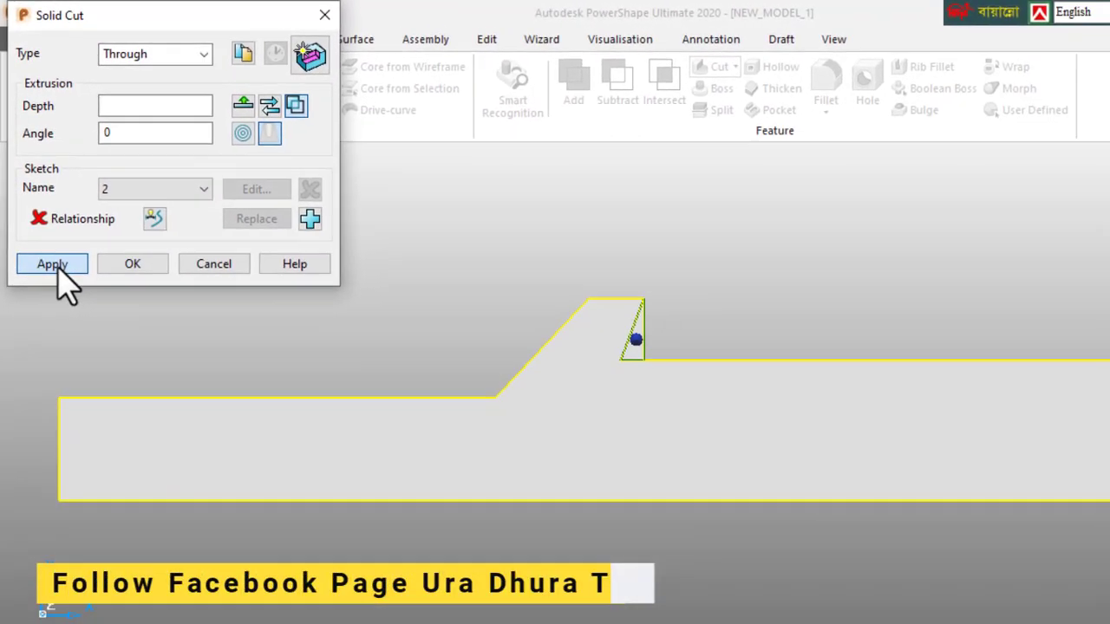
click(65, 299)
click(177, 218)
middle_drag(466, 317, 660, 366)
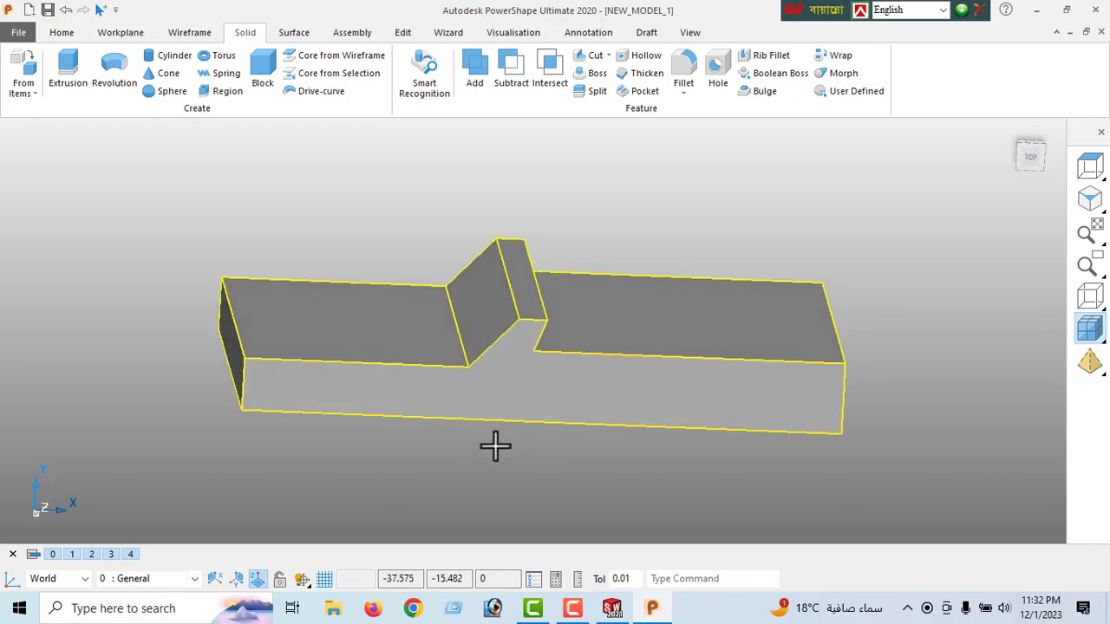
middle_drag(455, 434, 434, 461)
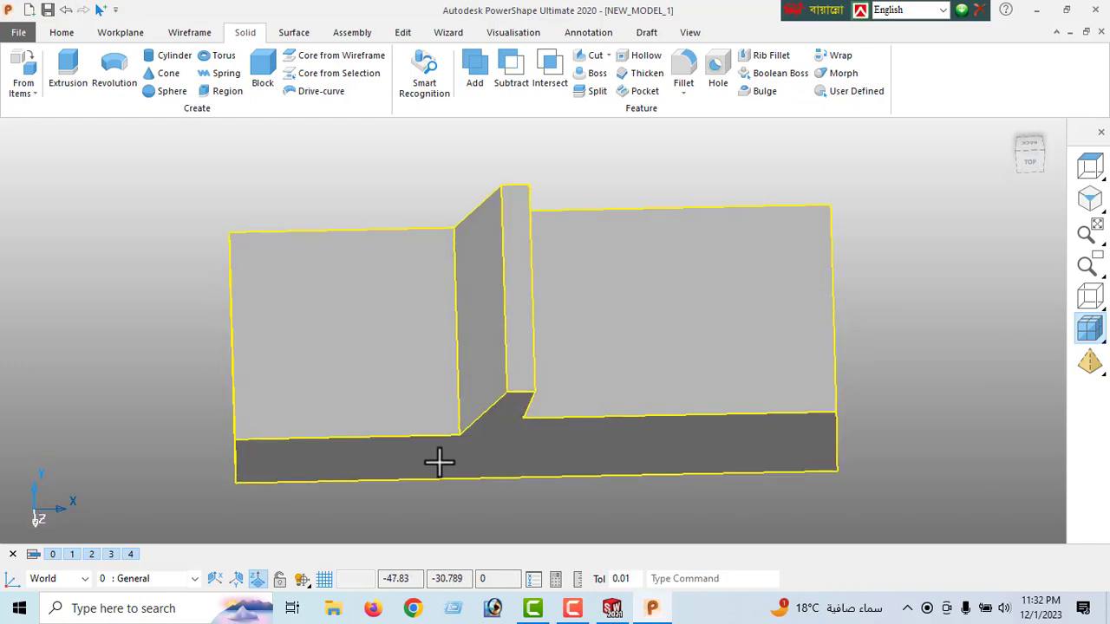
Draw a line about 29 long along X, outward from the midpoint of the bottom edge of the thicker section's end face
click(1086, 165)
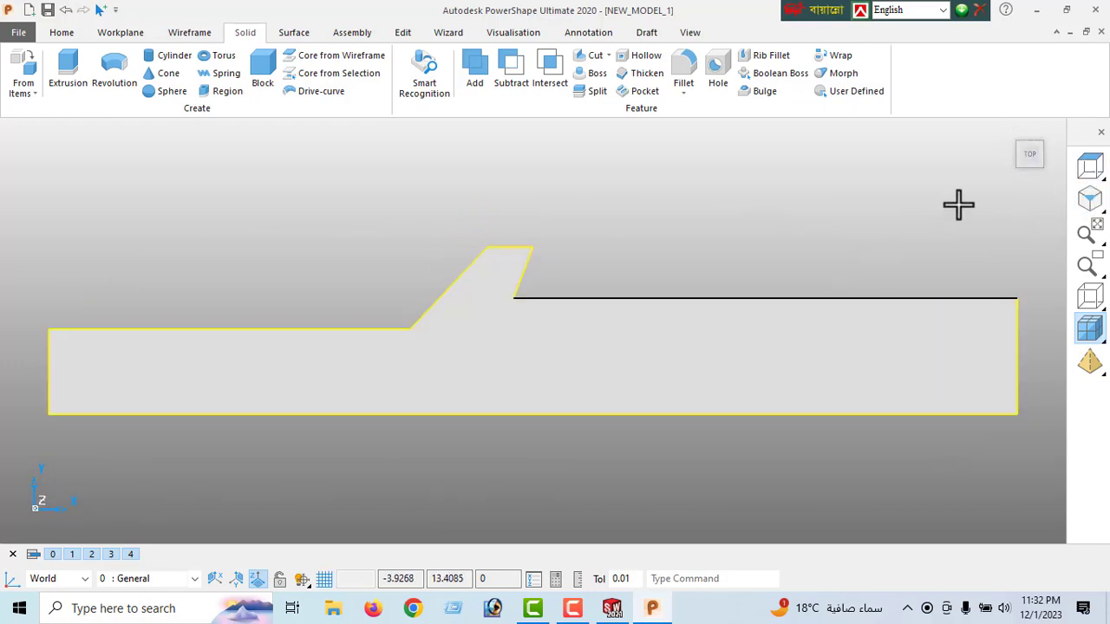
click(1030, 130)
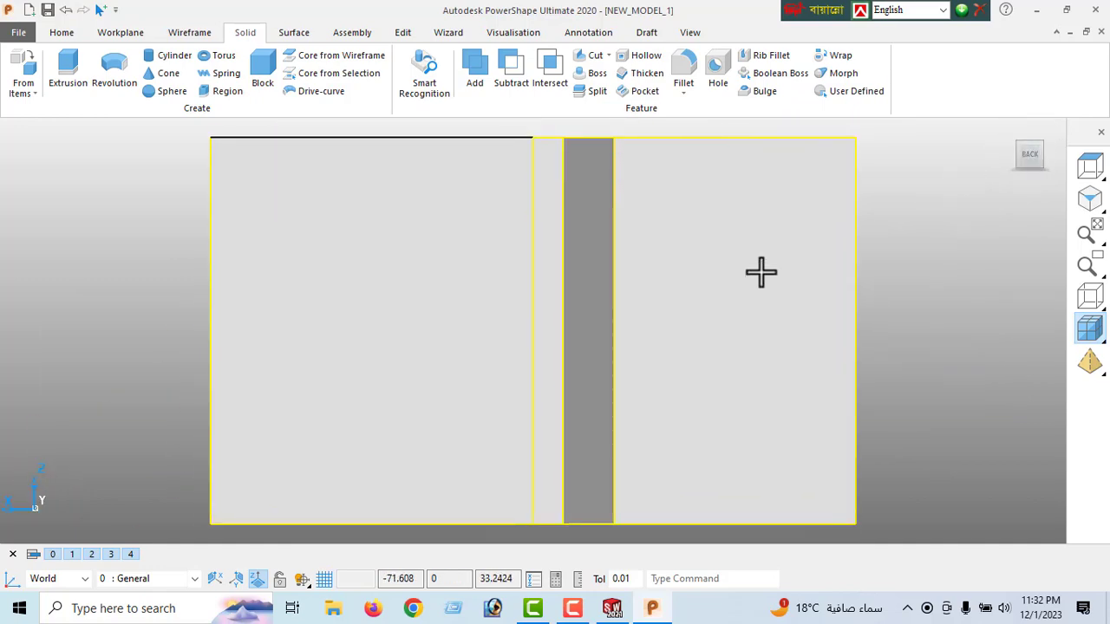
scroll(792, 260, down, 1)
scroll(539, 301, down, 1)
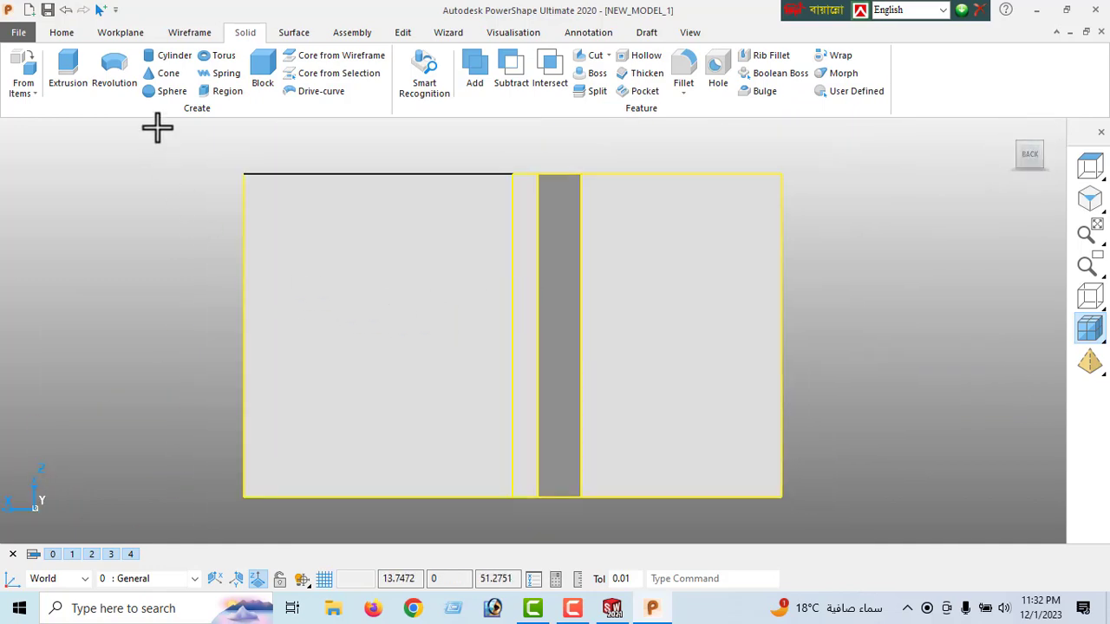
click(188, 36)
click(25, 74)
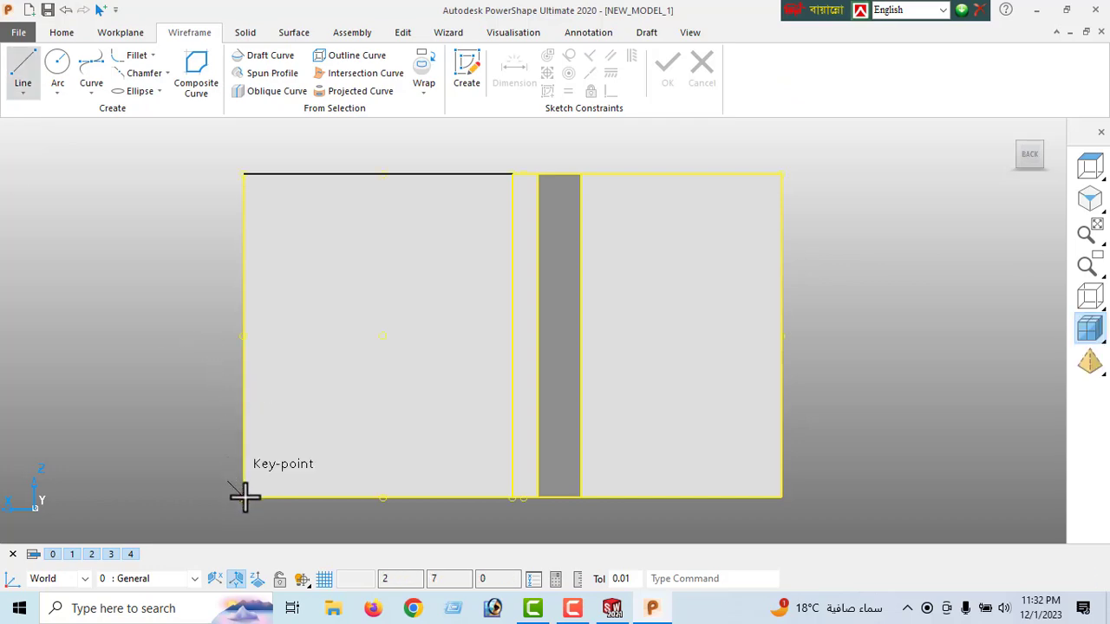
middle_drag(550, 465, 658, 284)
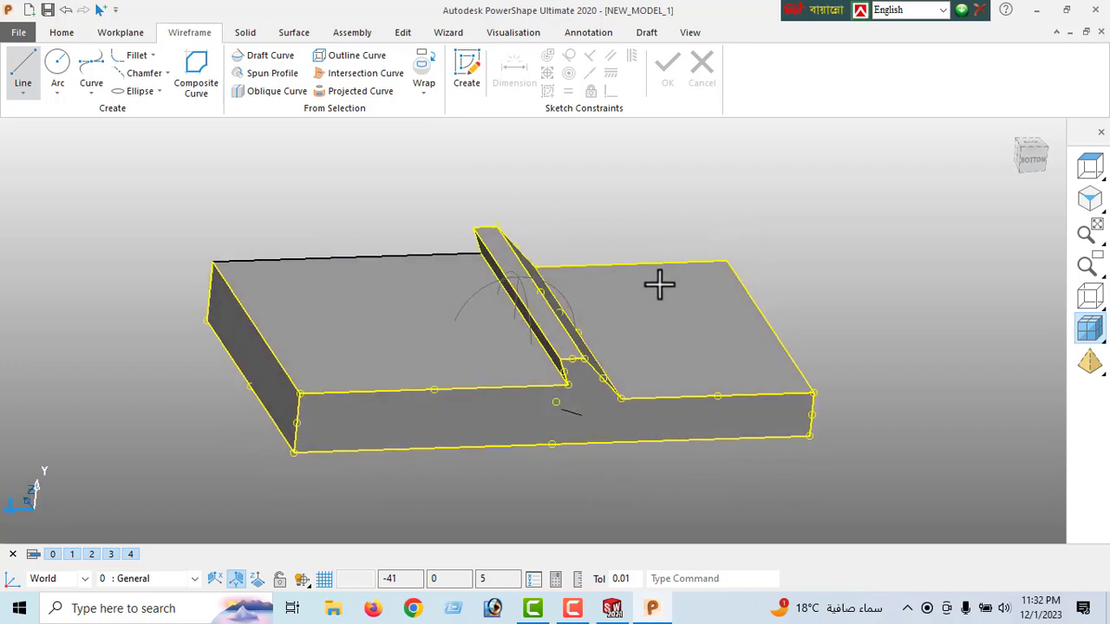
click(247, 386)
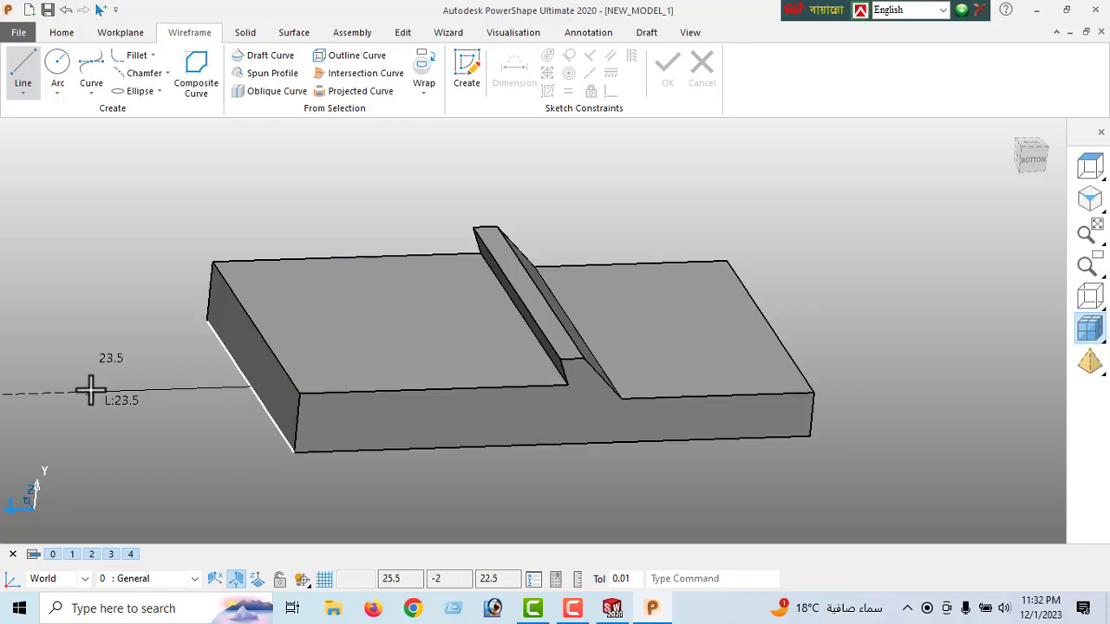
click(1084, 167)
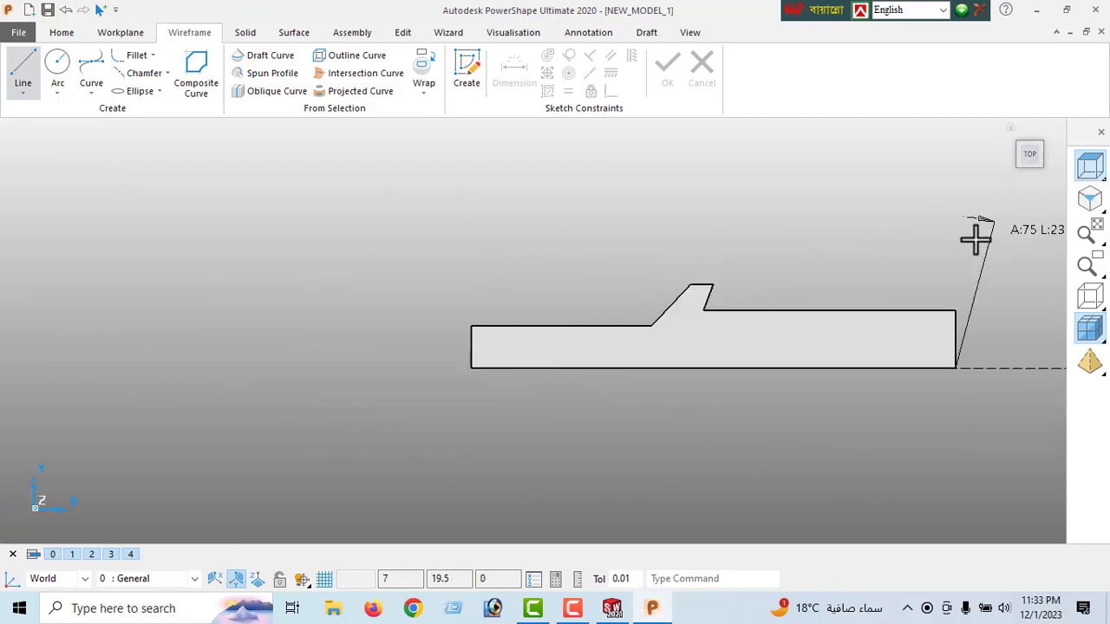
click(991, 357)
Set the length of the line projecting from the end face to 19
middle_drag(693, 349, 666, 423)
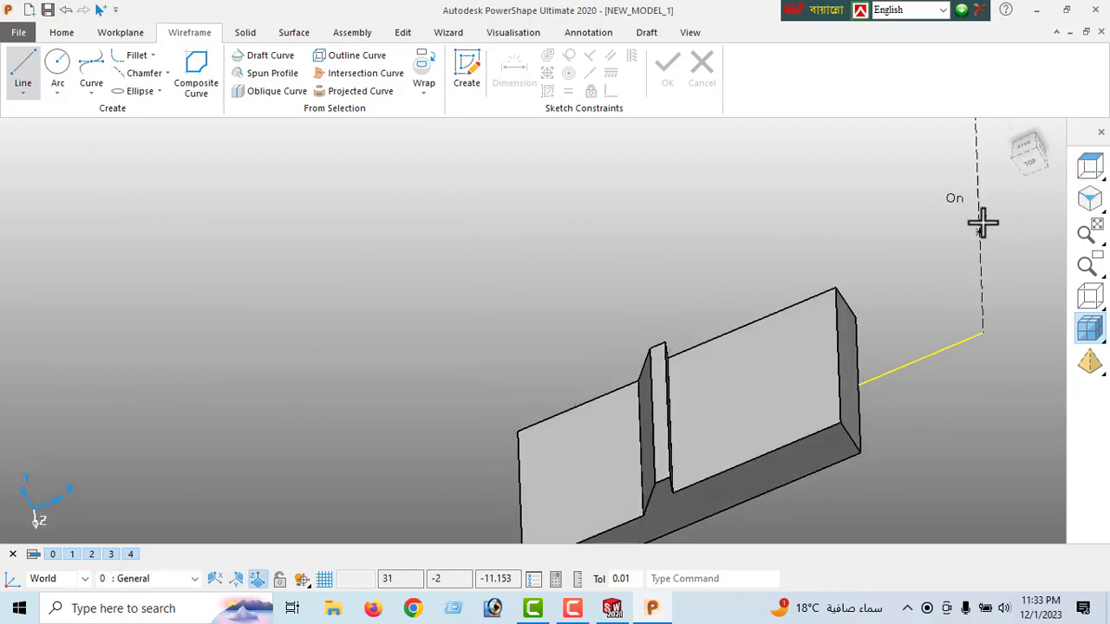
click(1023, 143)
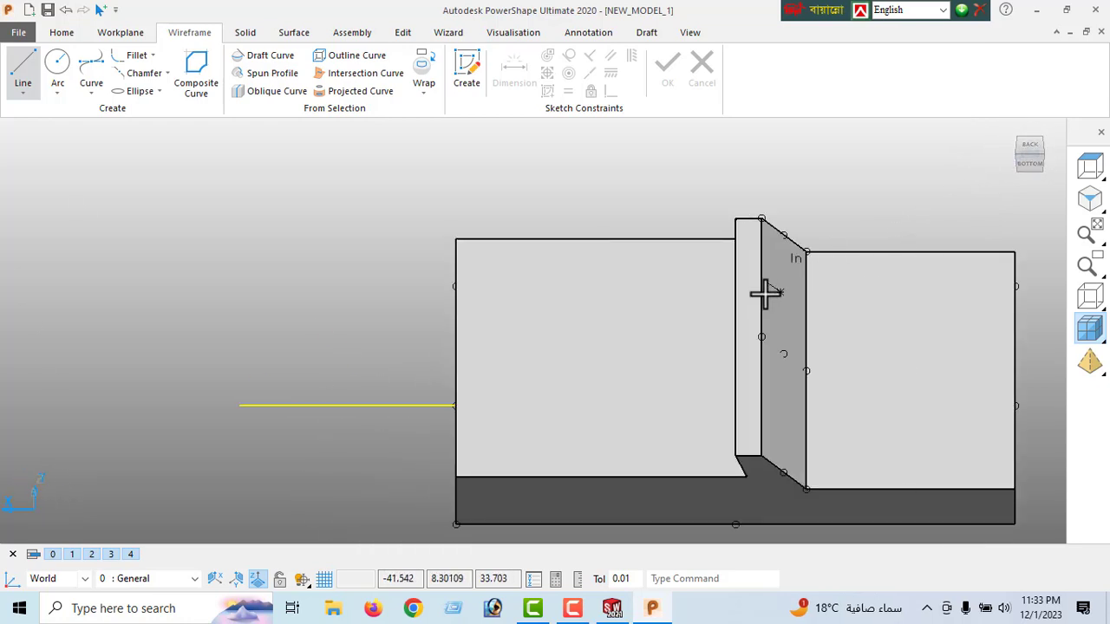
click(1032, 139)
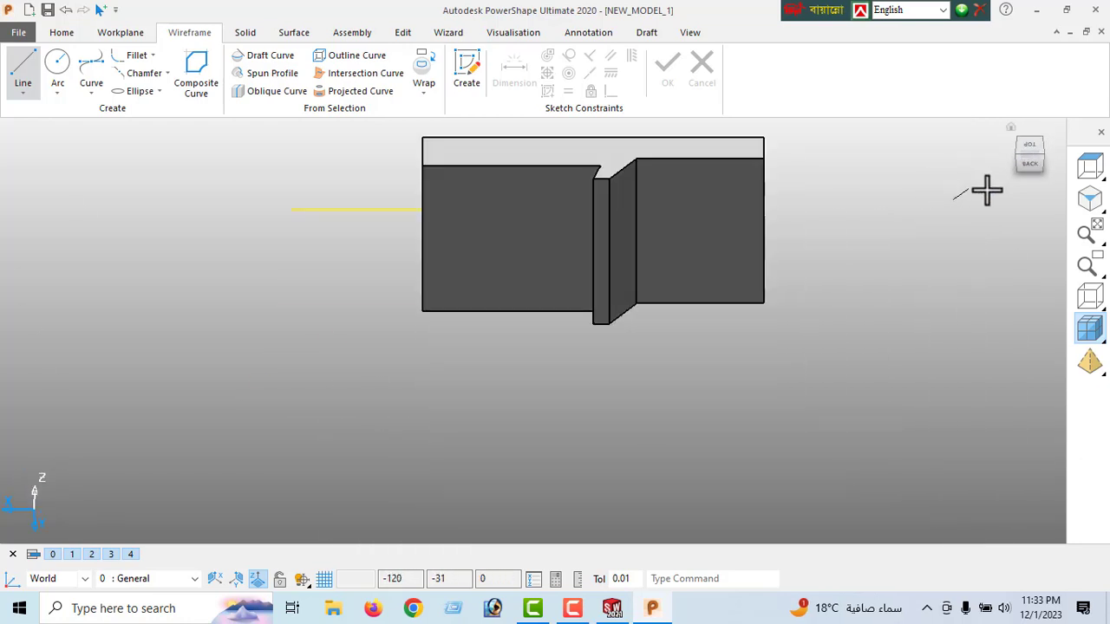
click(1025, 166)
right_click(865, 193)
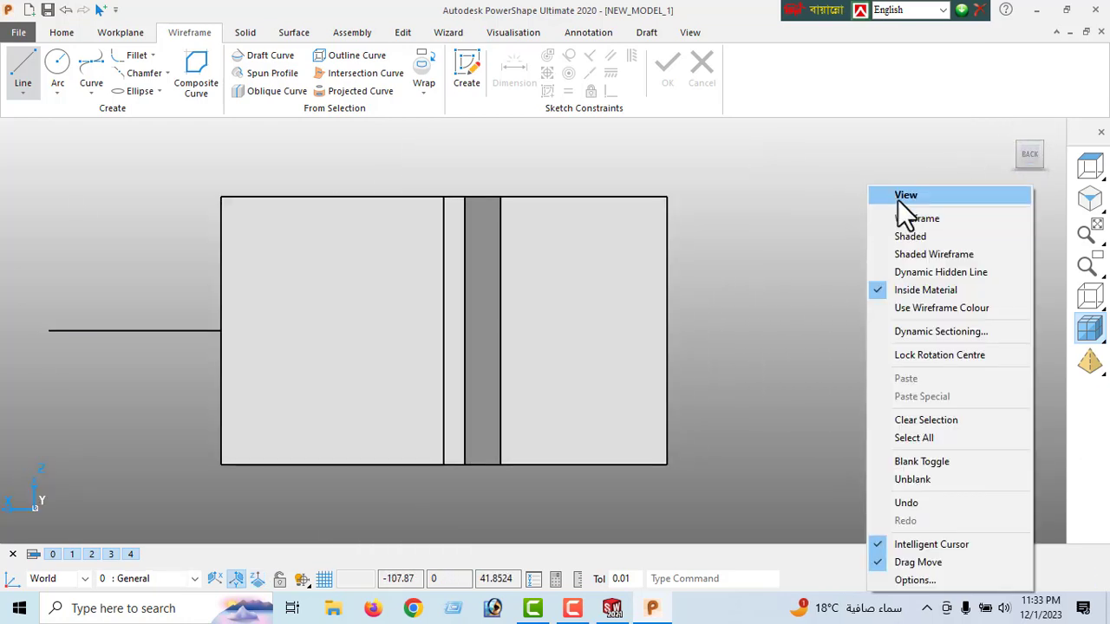
key(Escape)
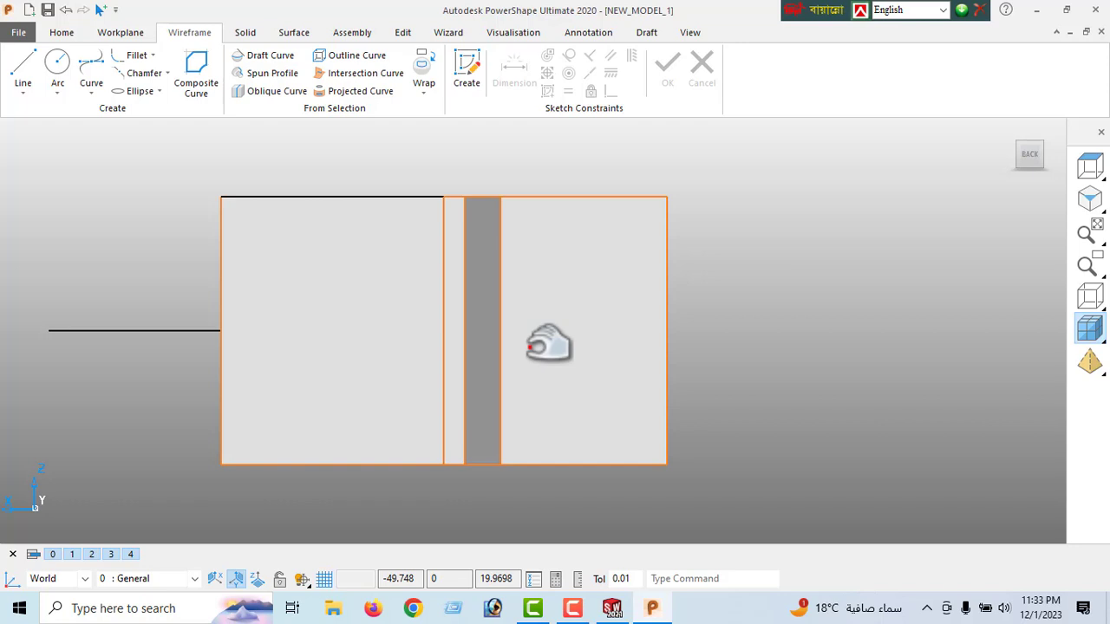
click(168, 330)
double_click(193, 317)
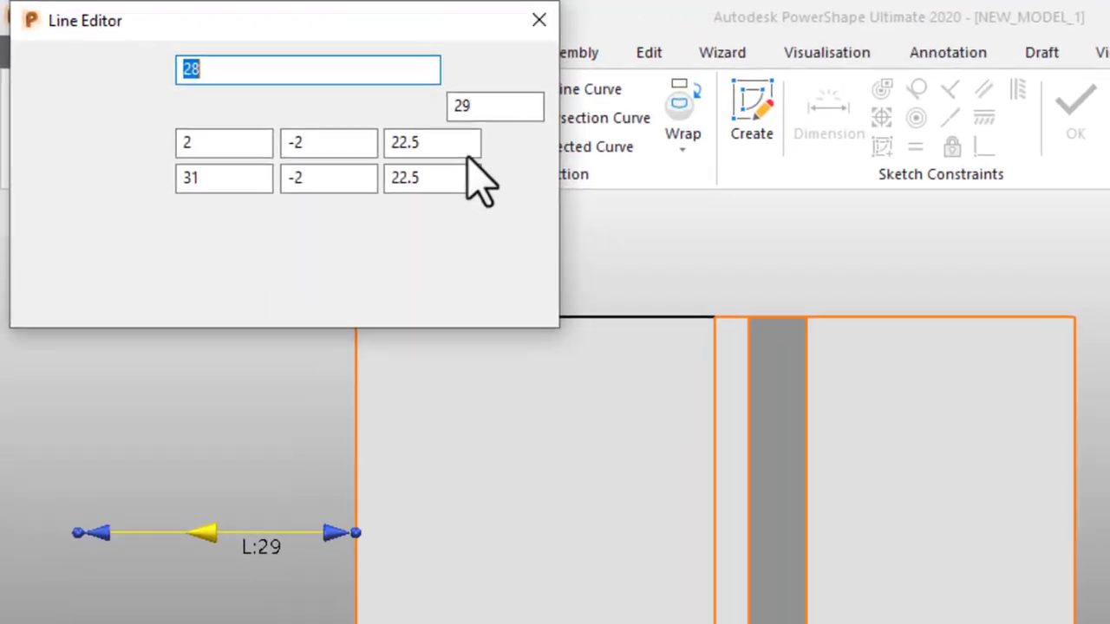
click(300, 66)
double_click(512, 114)
text(19)
key(Return)
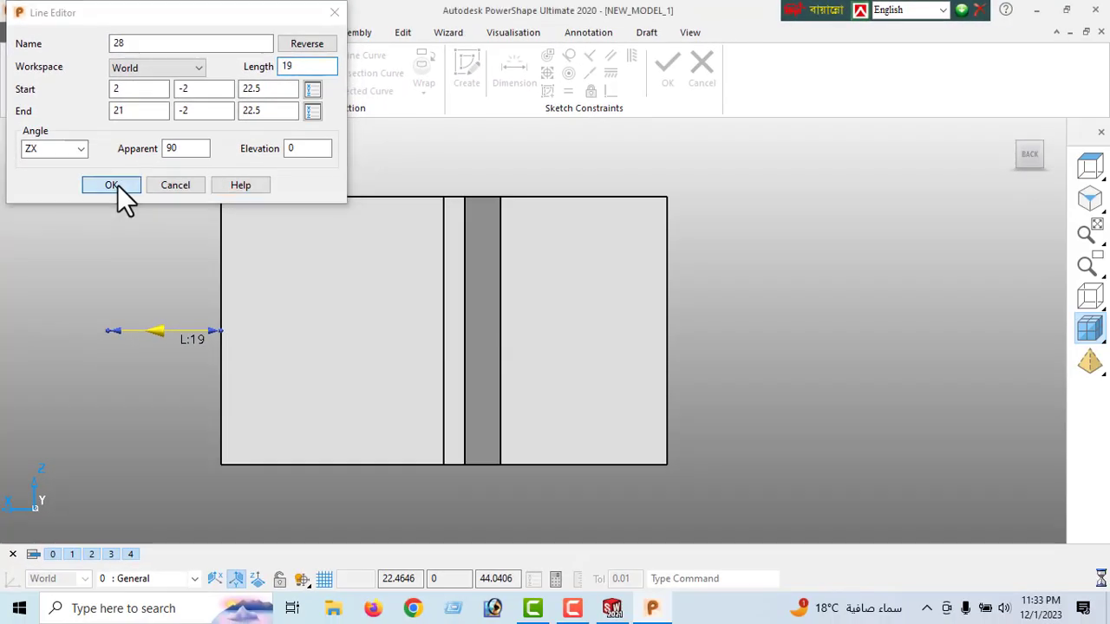
click(112, 185)
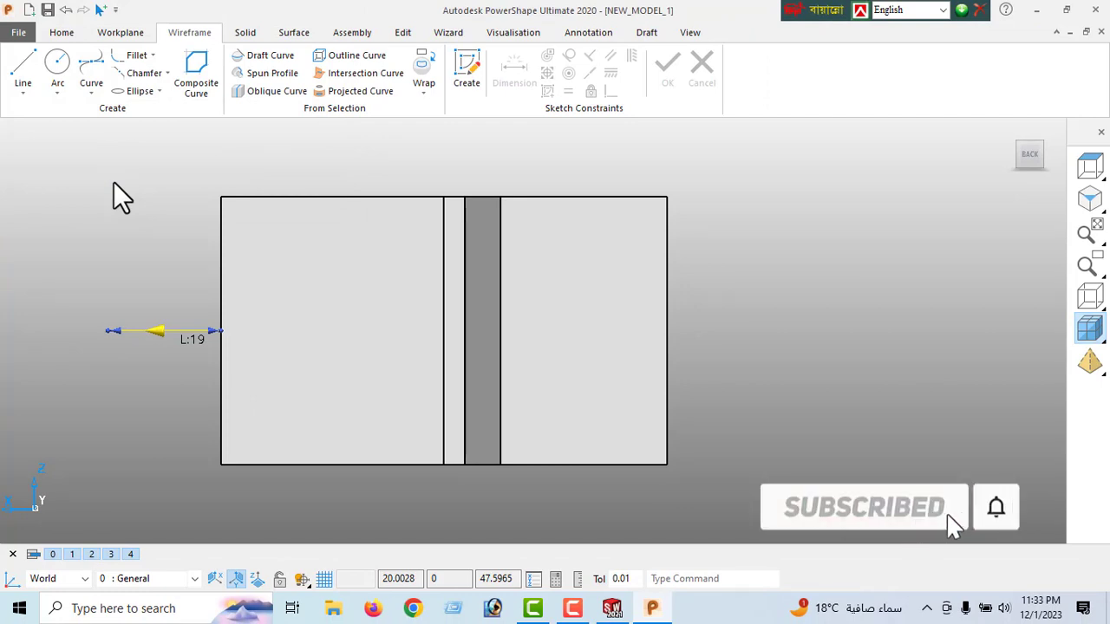
Offset copies of the 19-long line by 7 and -7, one on each side of it
click(402, 33)
click(196, 74)
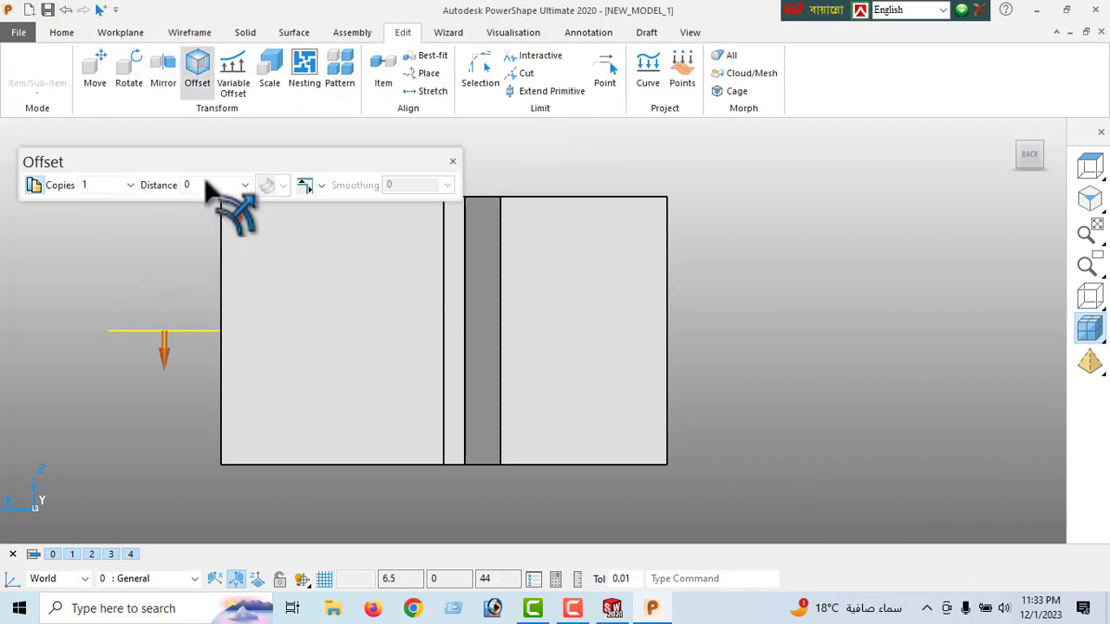
text(7)
key(Return)
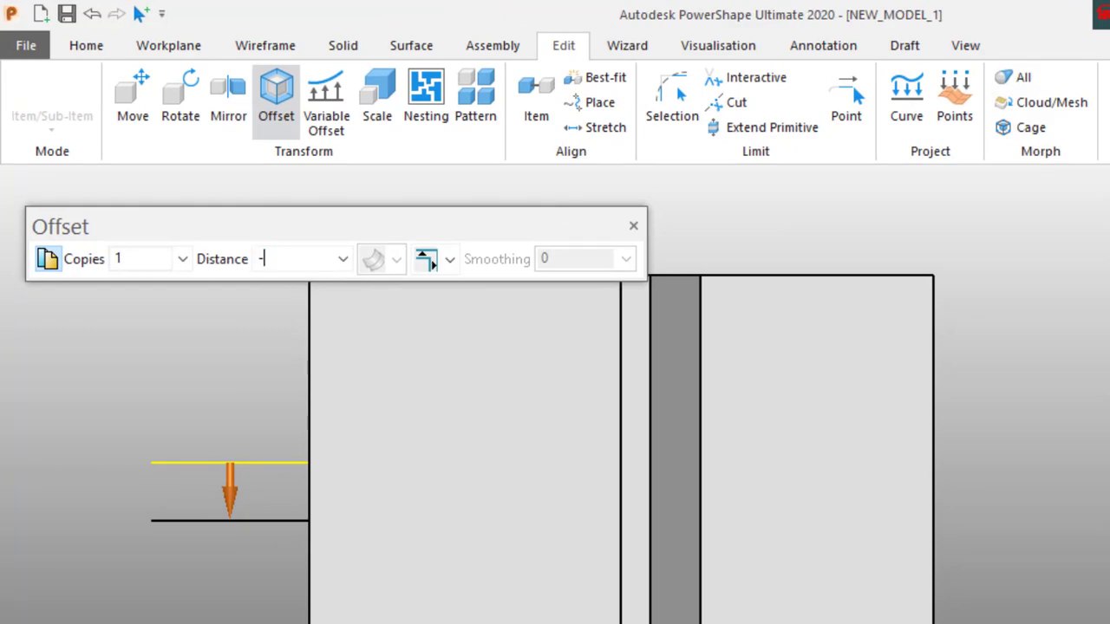
key(Return)
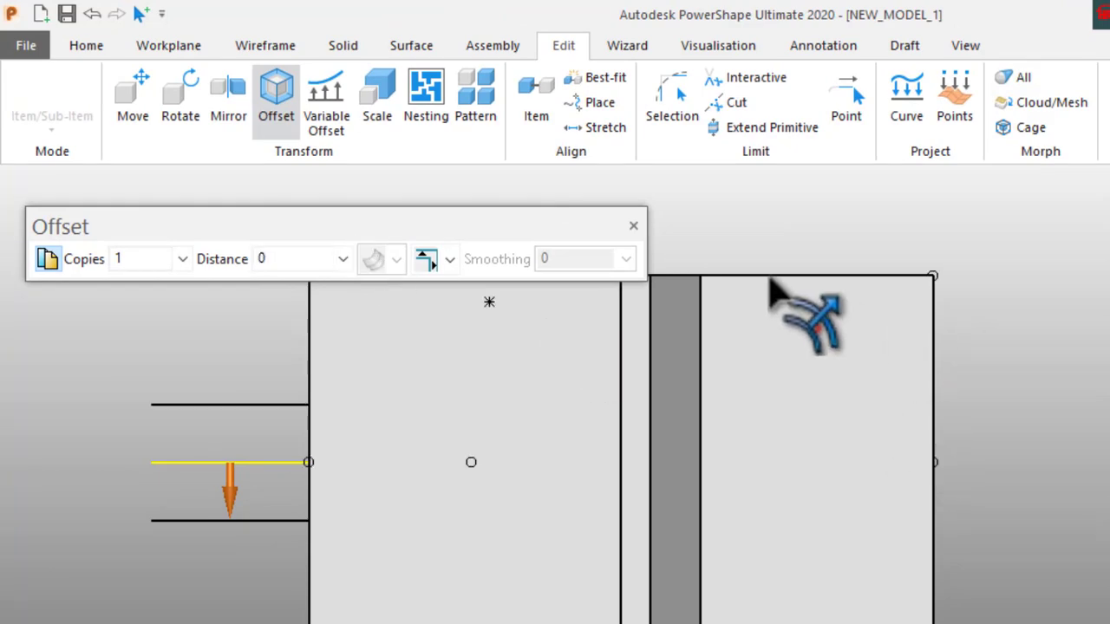
click(633, 225)
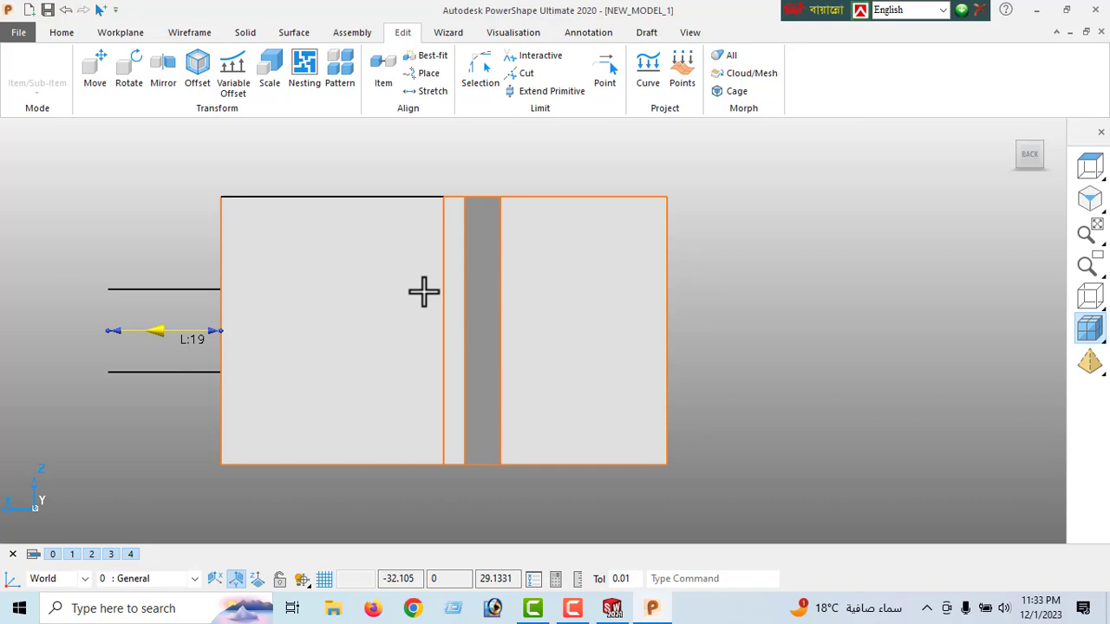
Set the length of both offset lines to 17
double_click(146, 289)
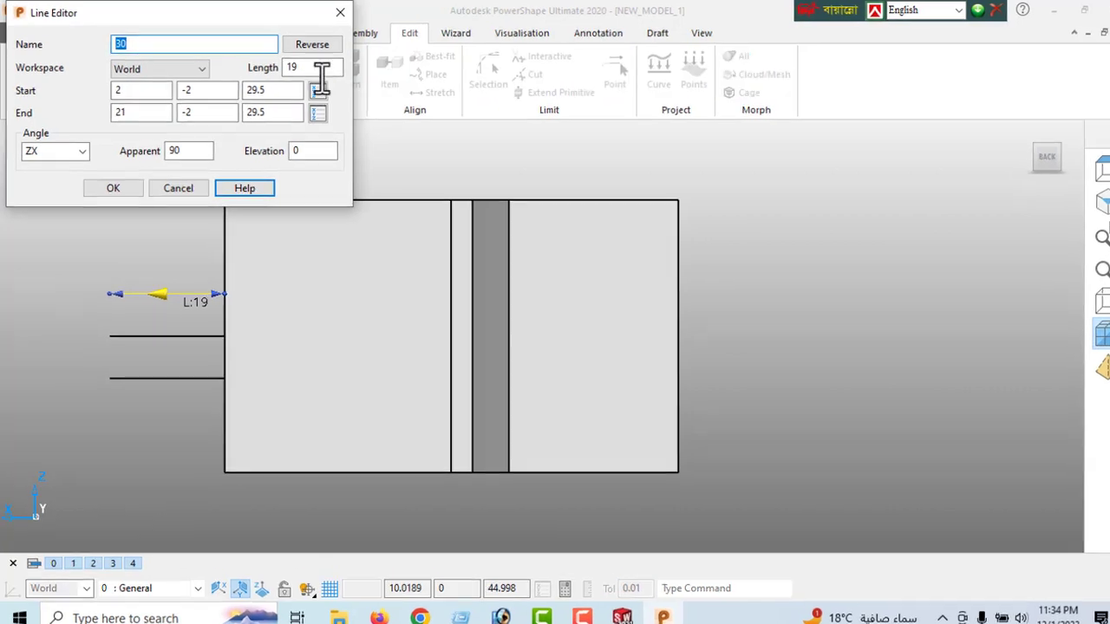
double_click(313, 68)
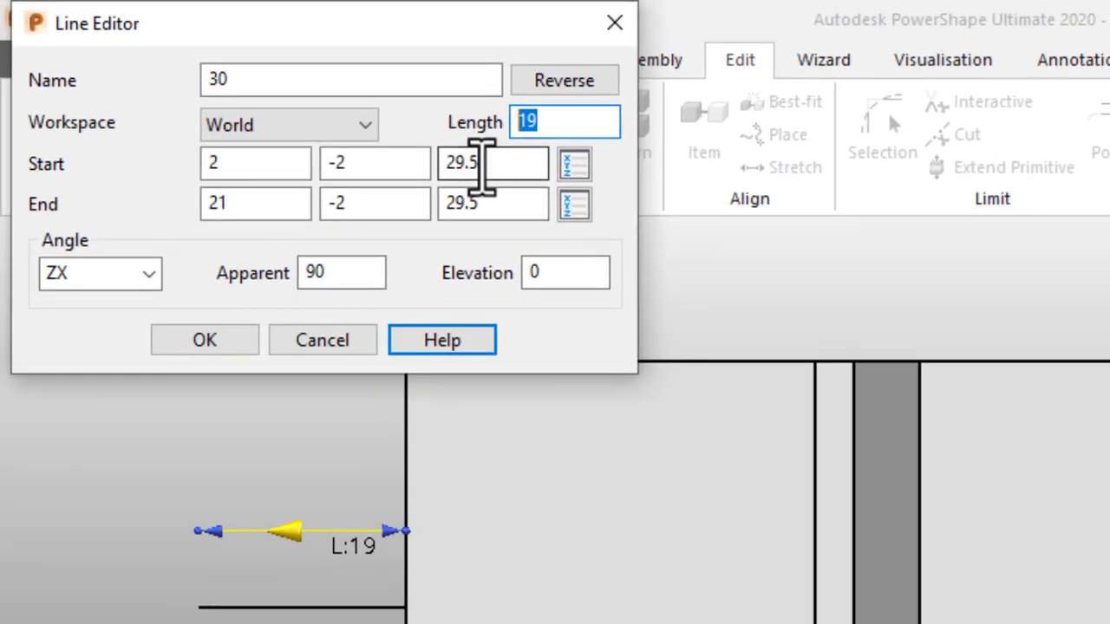
text(17)
key(Return)
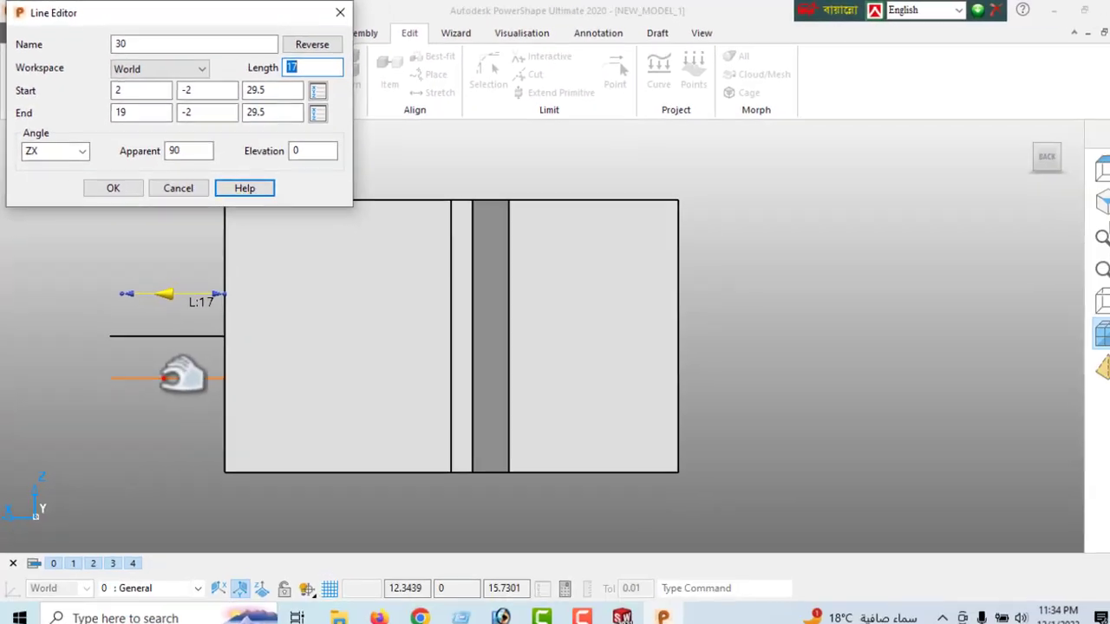
click(249, 583)
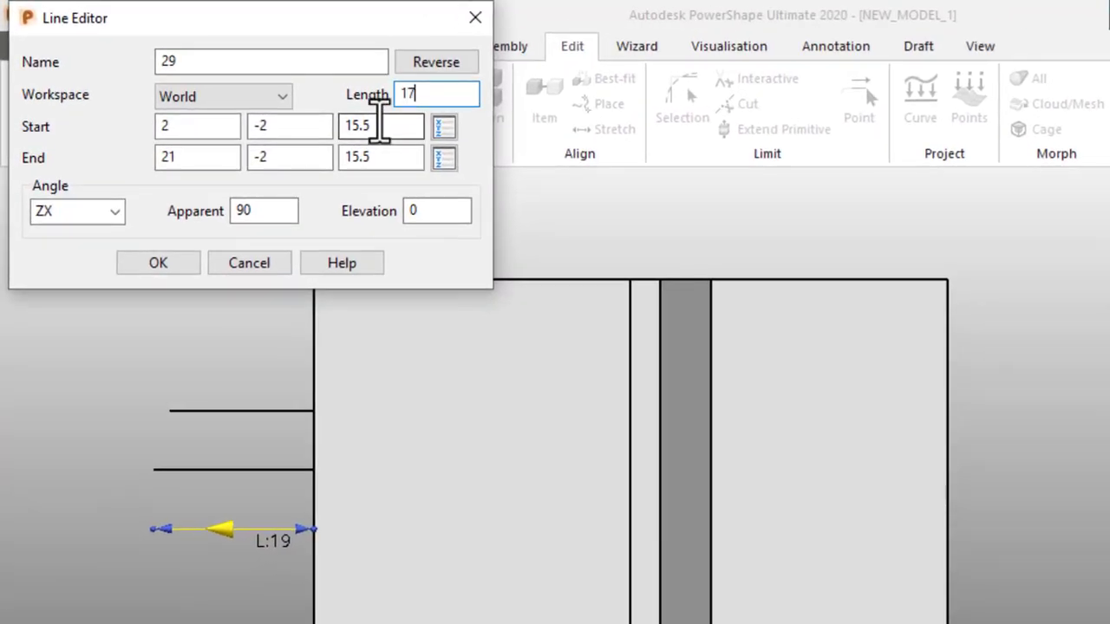
key(Return)
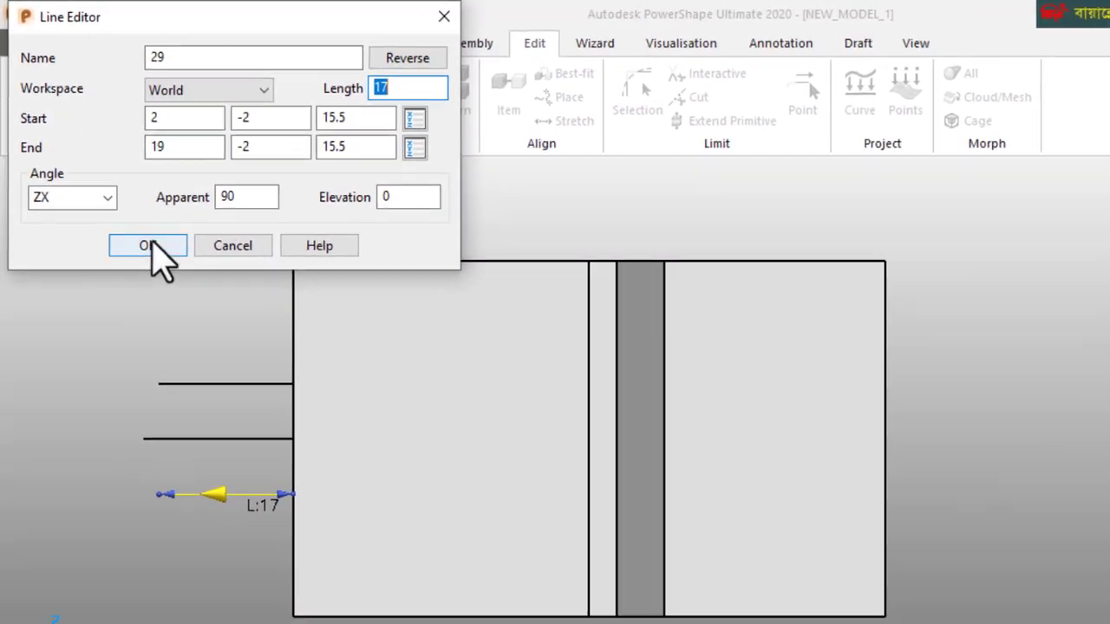
Draw a three-point arc joining the outer ends of the two 17-long lines through the outer end of the 19-long middle line
click(149, 248)
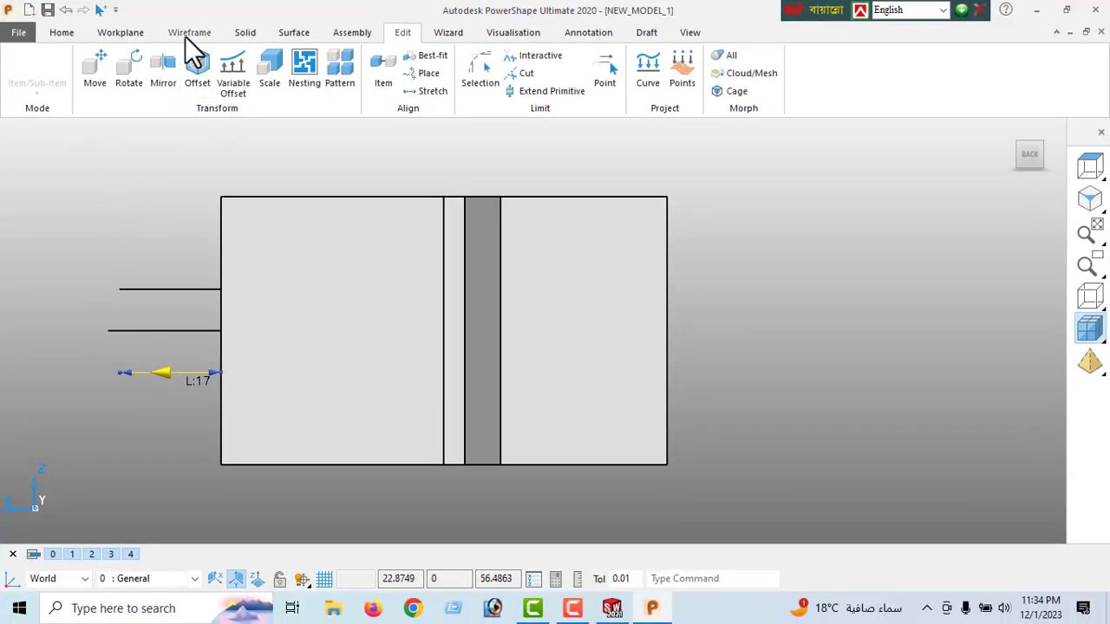
click(184, 35)
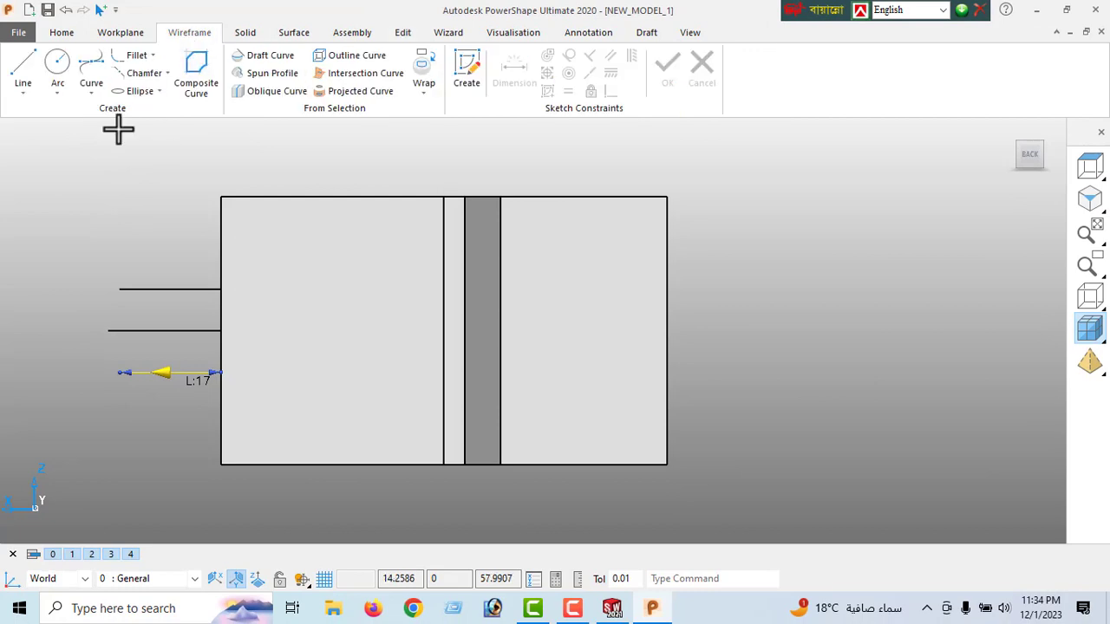
click(55, 91)
click(69, 153)
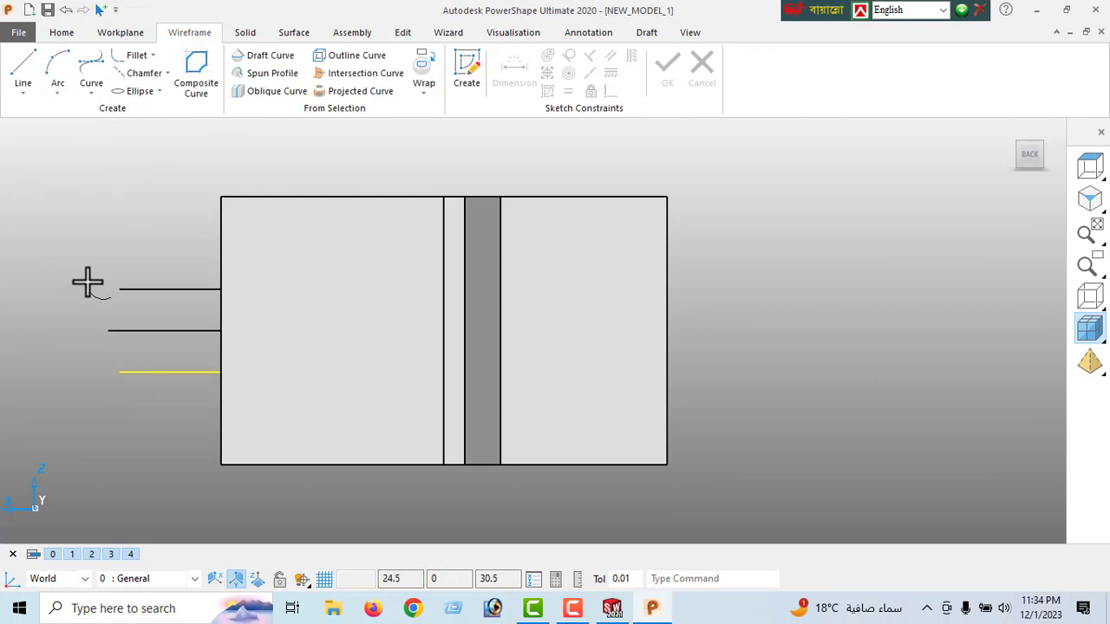
click(119, 289)
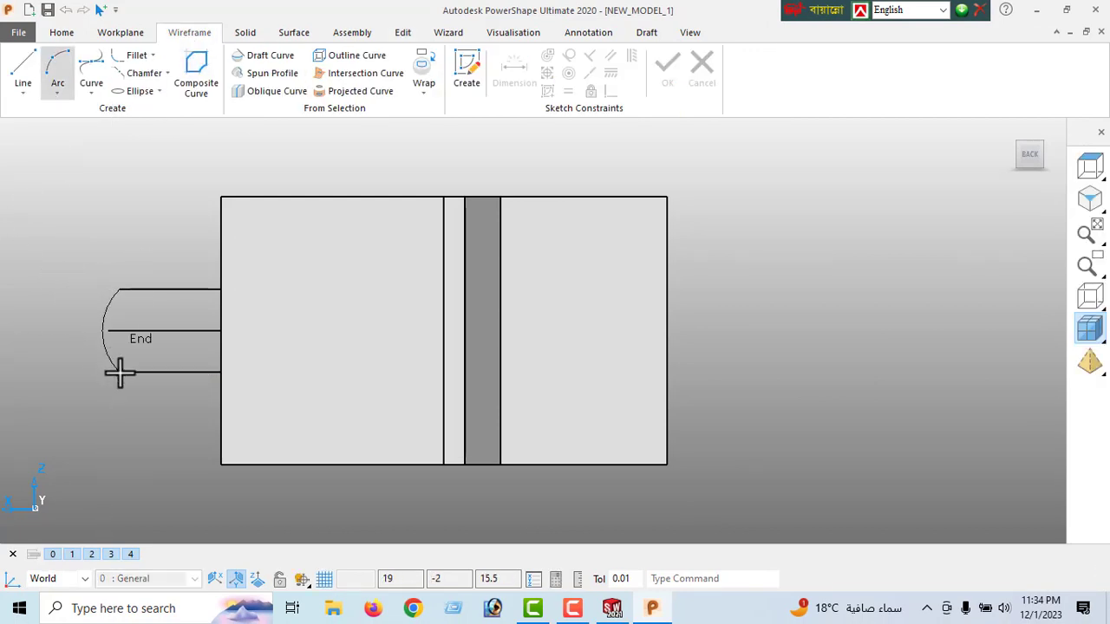
click(119, 373)
click(106, 329)
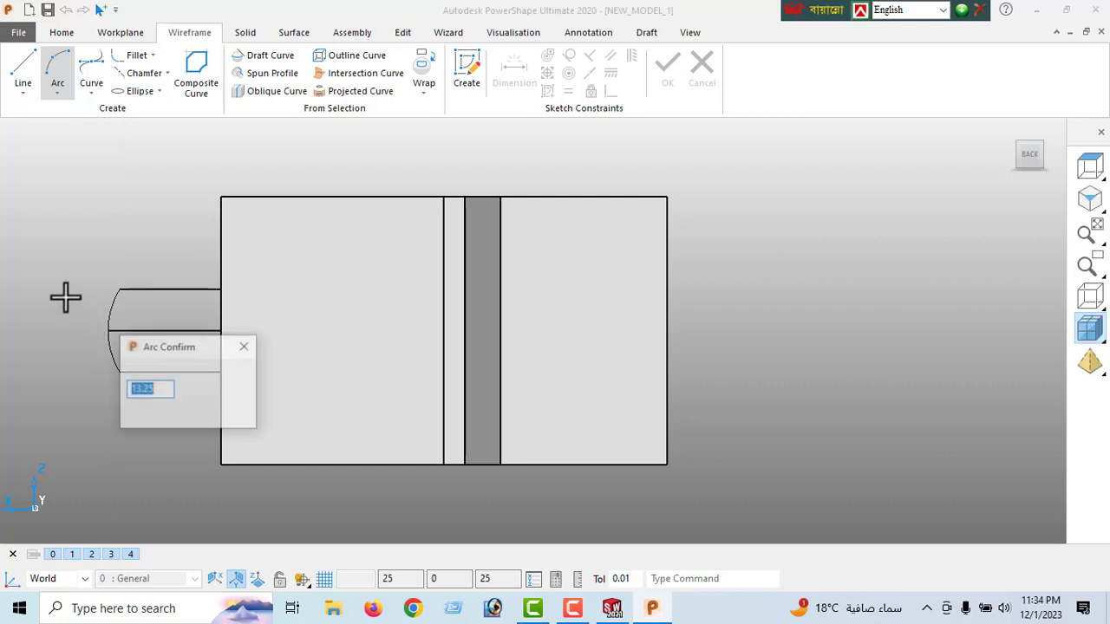
click(184, 412)
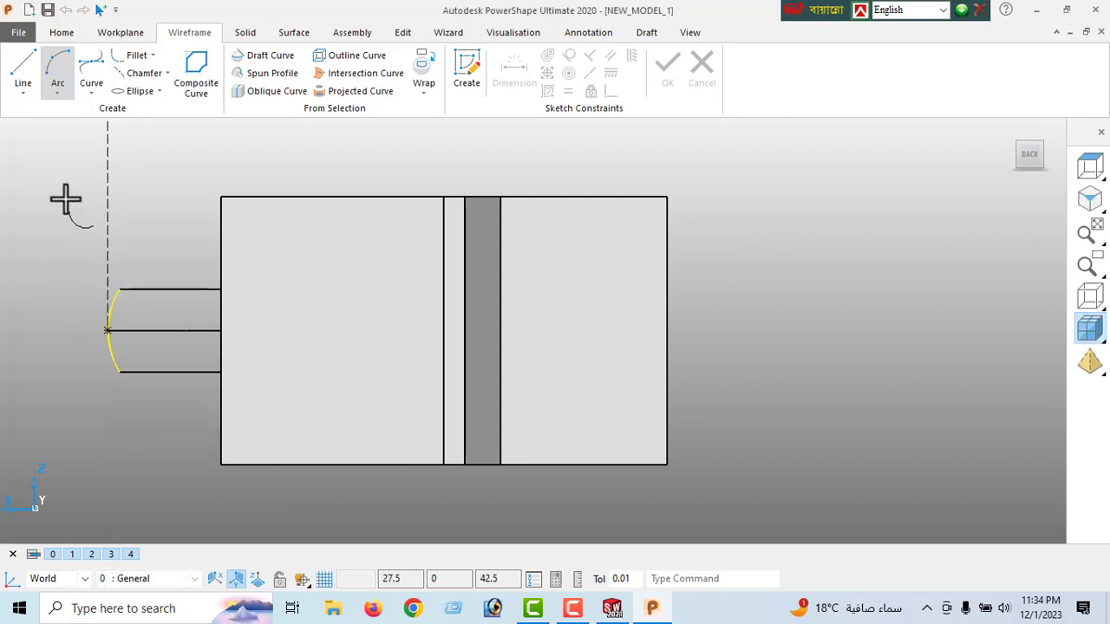
Leave the arc command and delete the middle line between the two 17-long lines
right_click(71, 198)
click(92, 198)
click(172, 331)
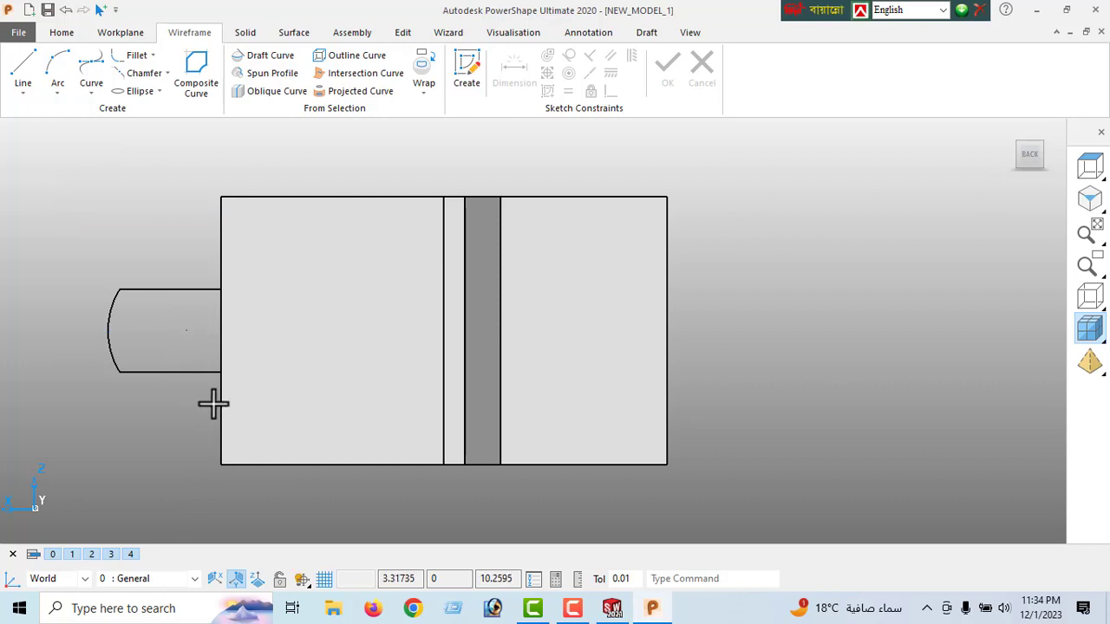
Create a closed composite curve from the two parallel lines, the end arc and the block's edge between them
middle_drag(439, 426, 612, 261)
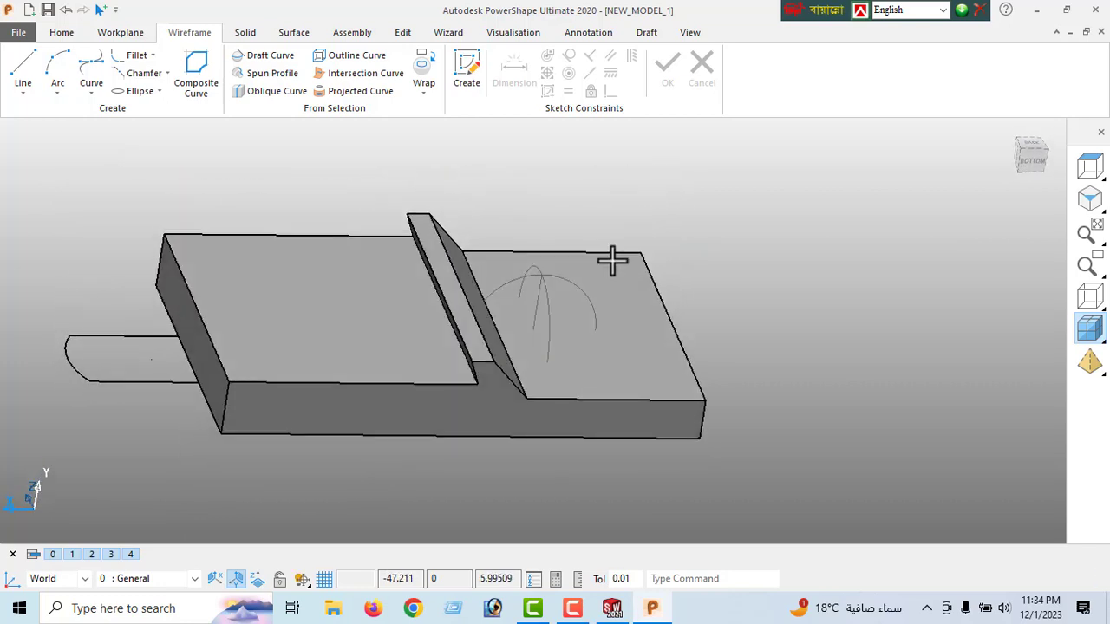
click(196, 85)
click(143, 382)
click(192, 365)
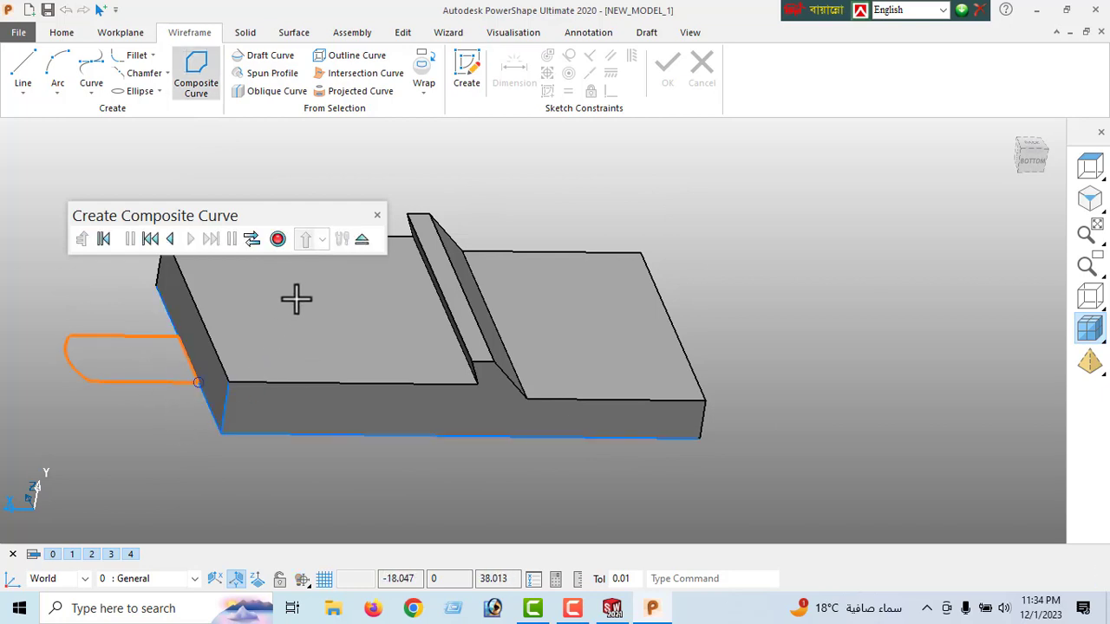
click(278, 239)
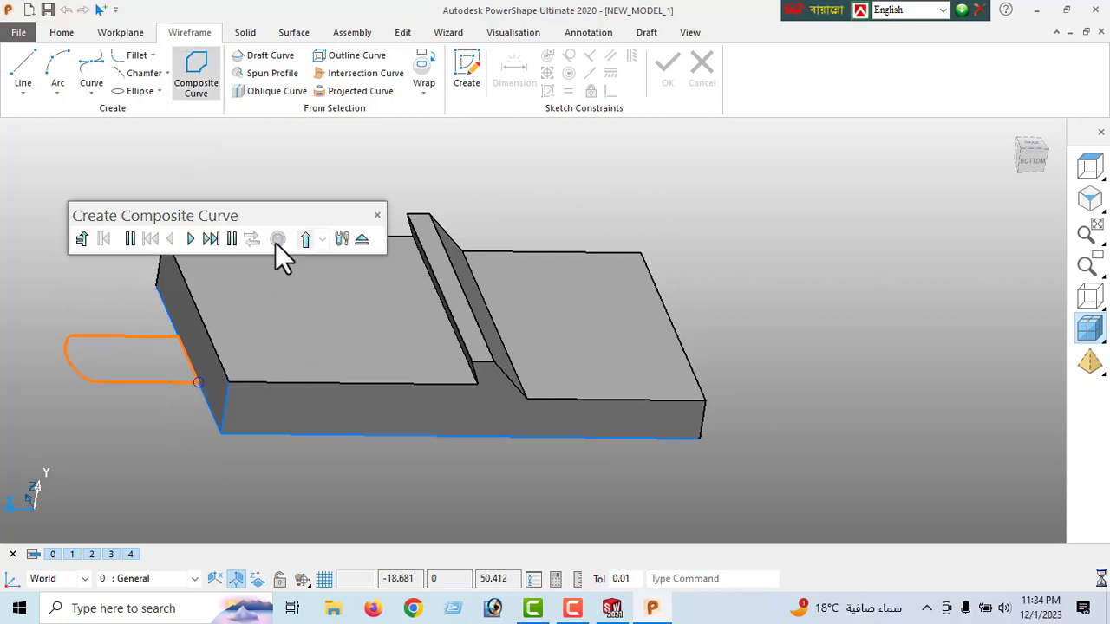
click(360, 241)
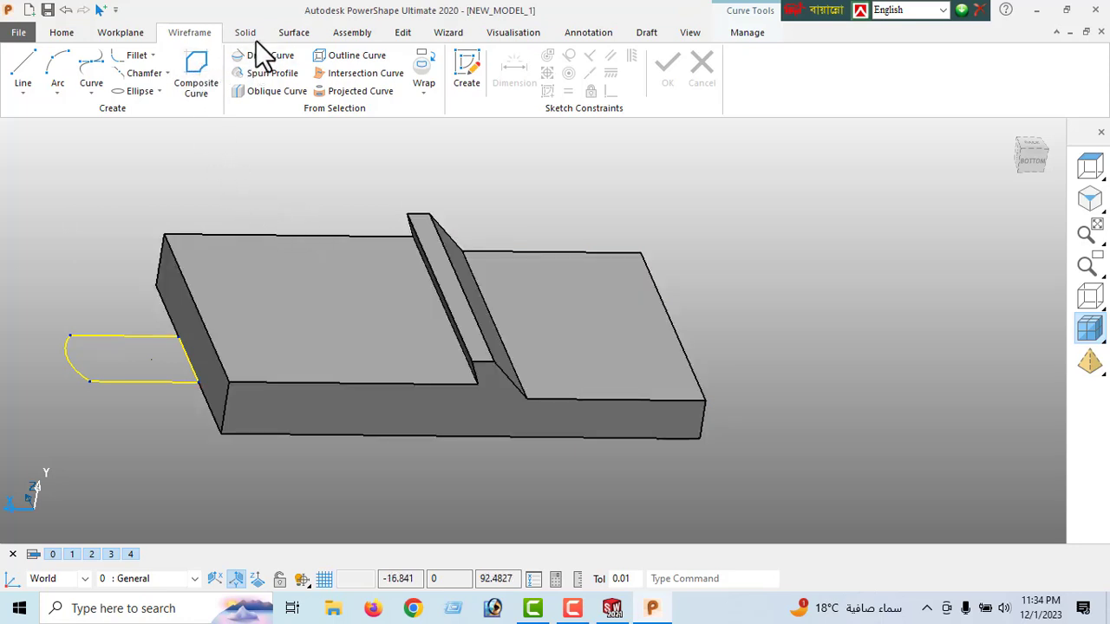
Extrude the closed composite curve into a solid tongue with length 7 and add it to the main stepped solid
click(246, 33)
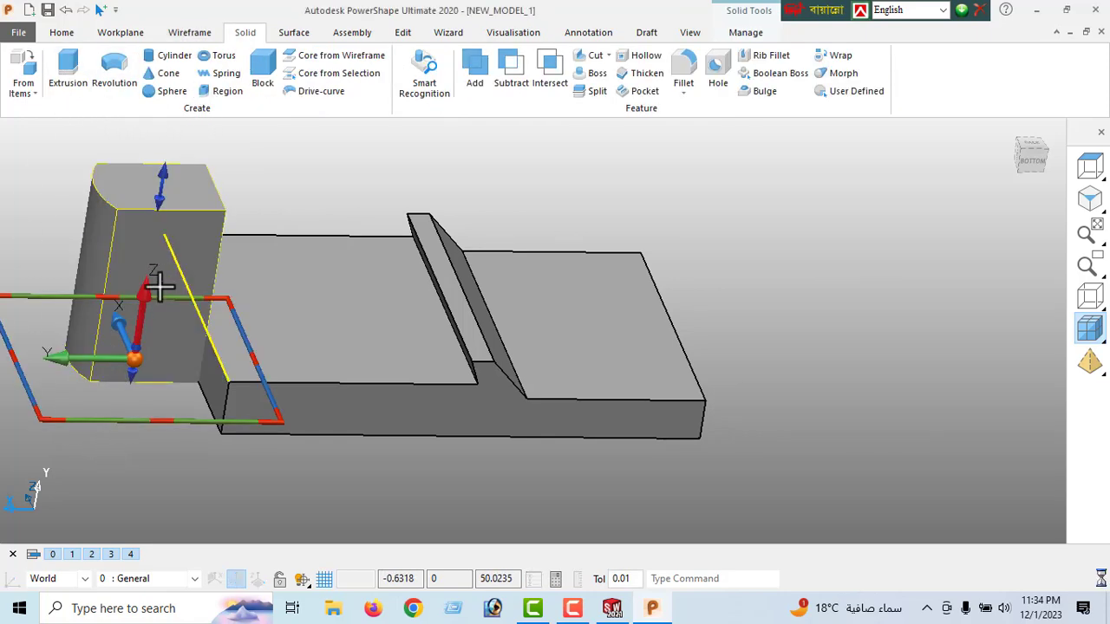
double_click(162, 272)
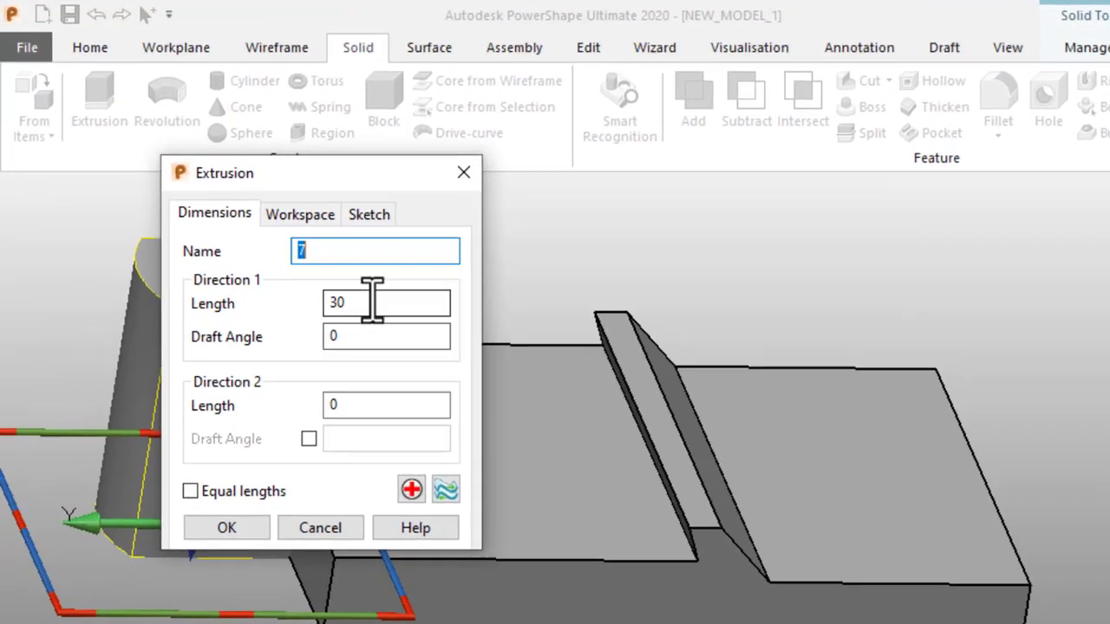
click(372, 301)
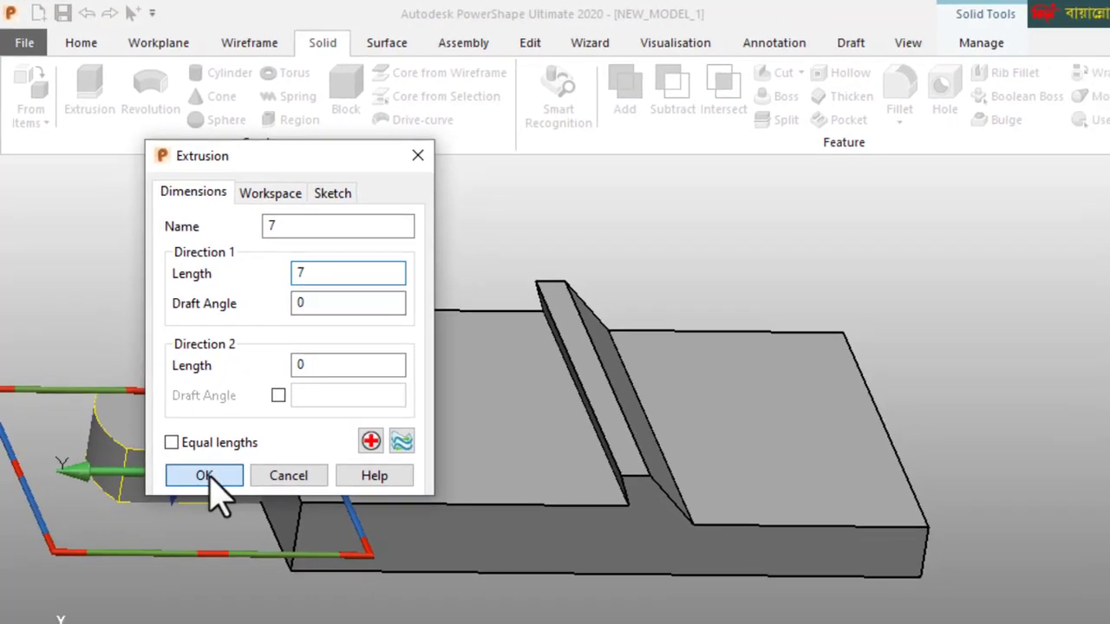
click(227, 529)
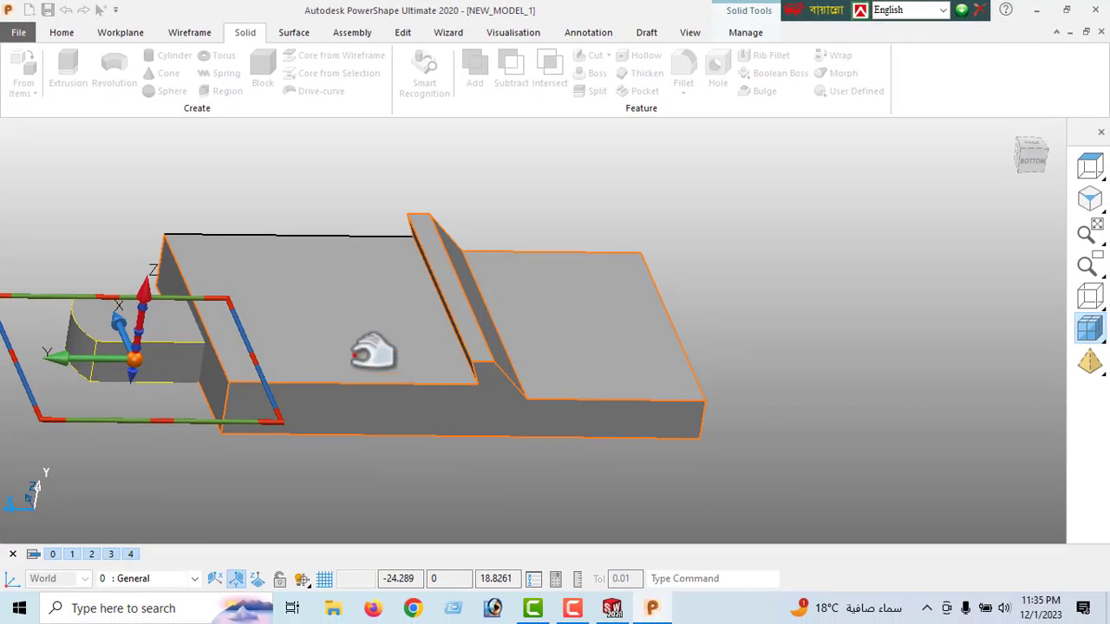
click(476, 69)
Draw a line about 28 long along X from the midpoint of the upper tongue-to-block edge, past the tongue's rounded end
middle_drag(445, 234, 961, 199)
click(1025, 148)
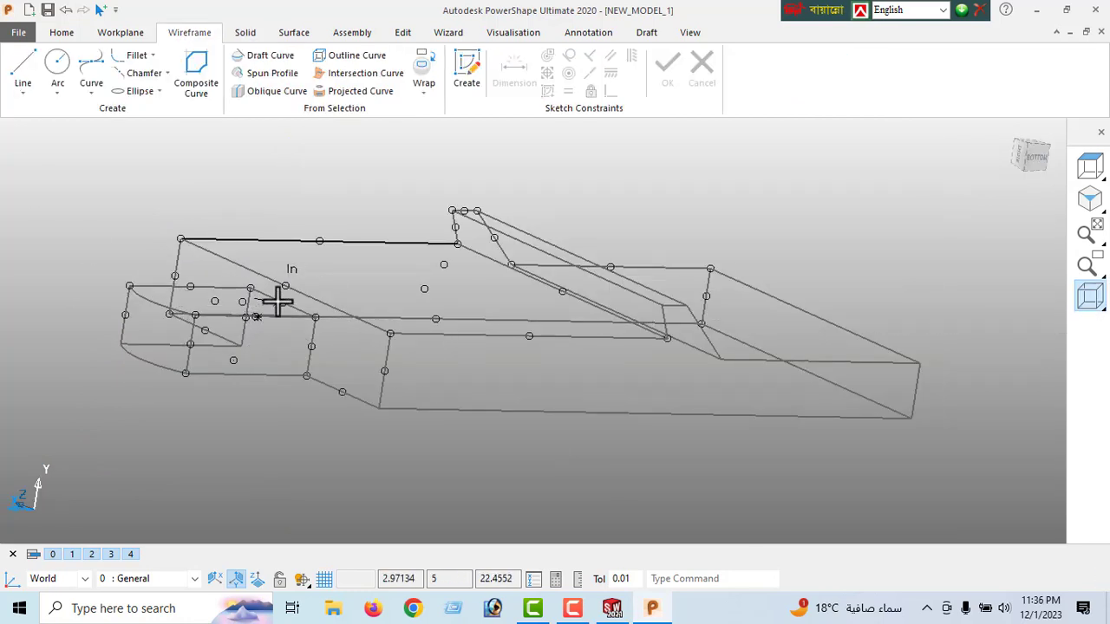
click(242, 301)
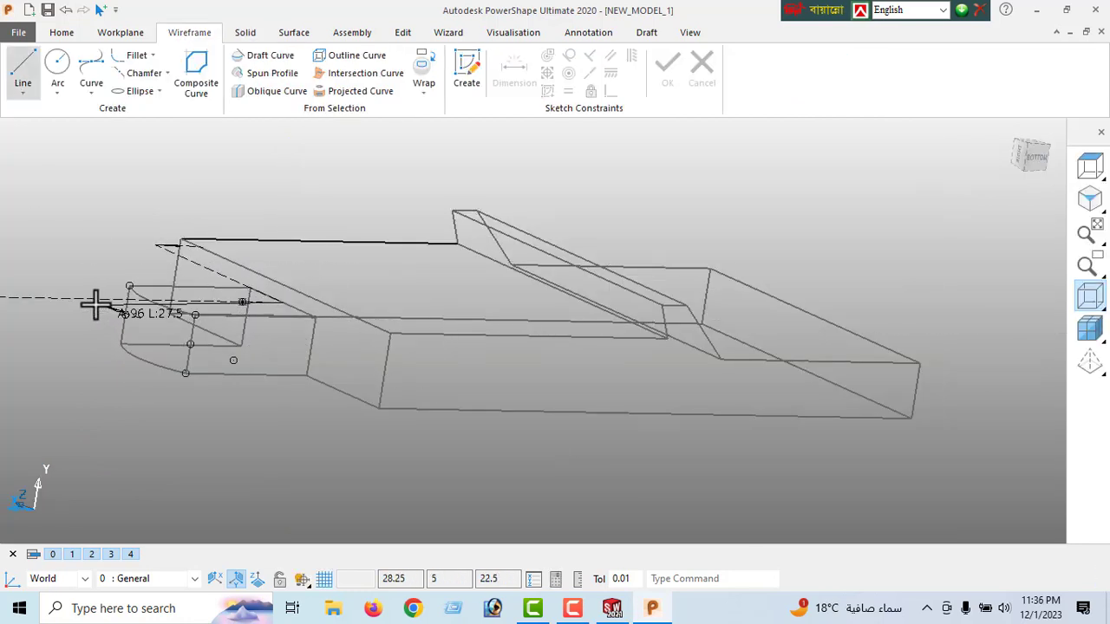
click(84, 300)
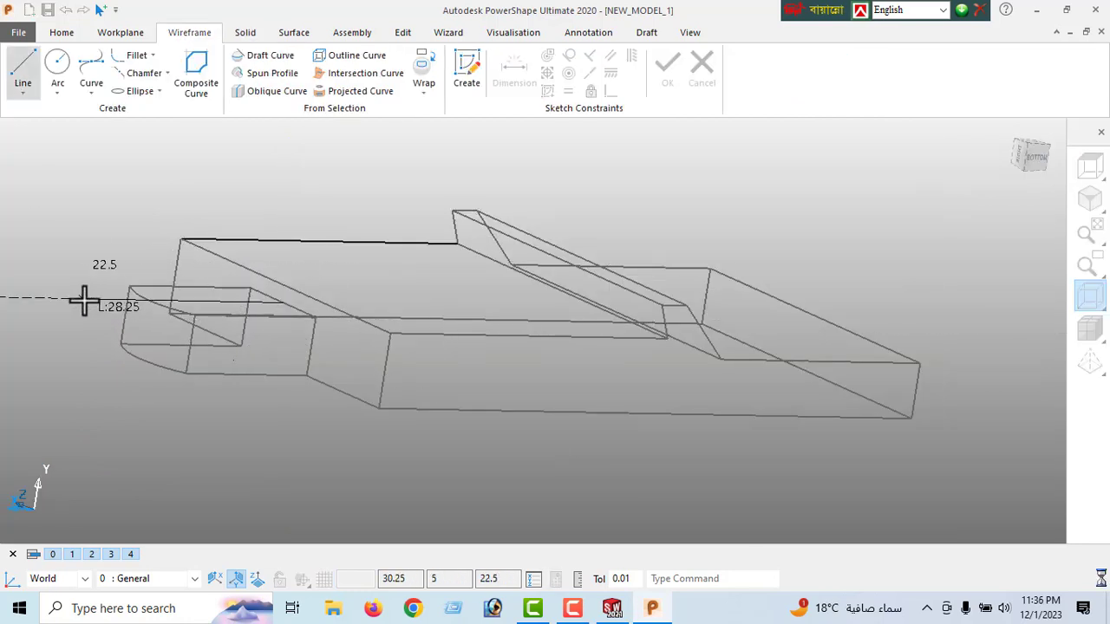
click(1082, 169)
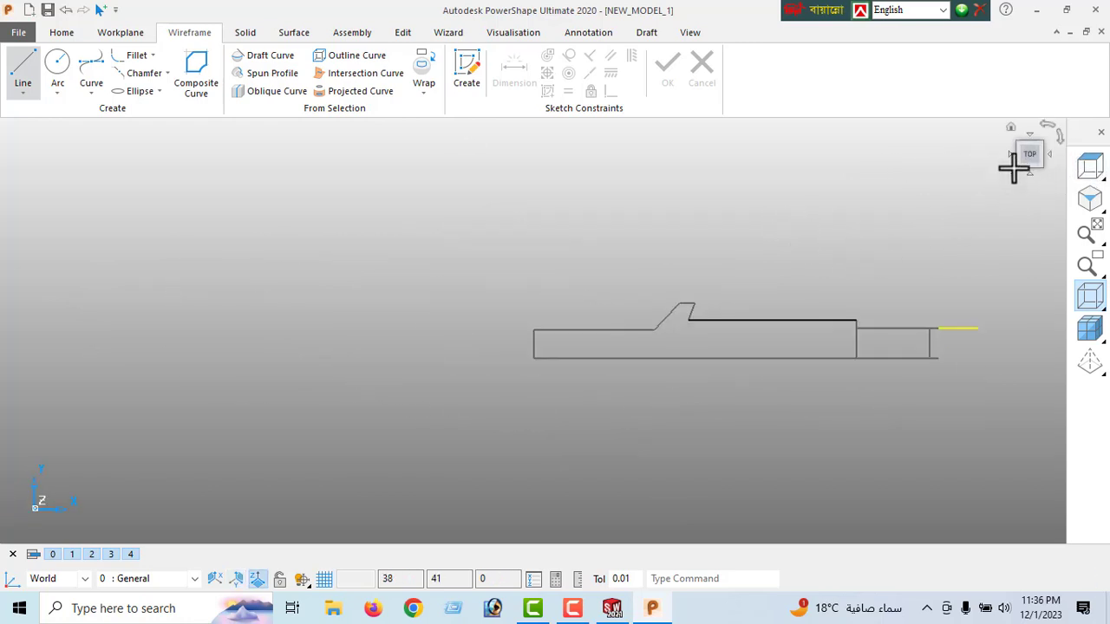
click(1032, 137)
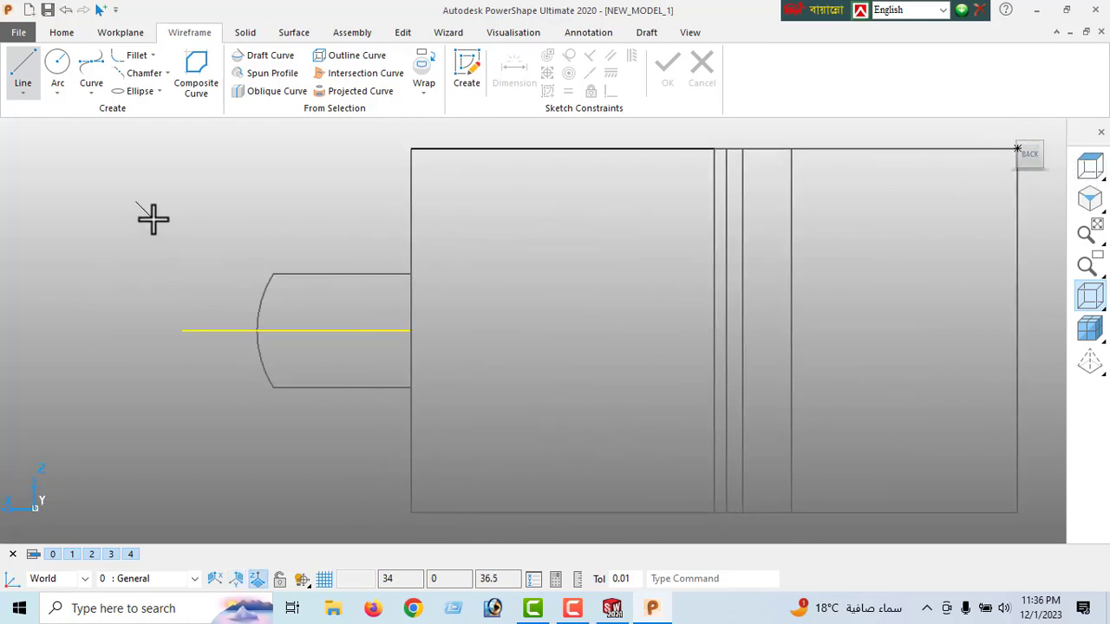
right_click(154, 220)
click(189, 198)
key(Escape)
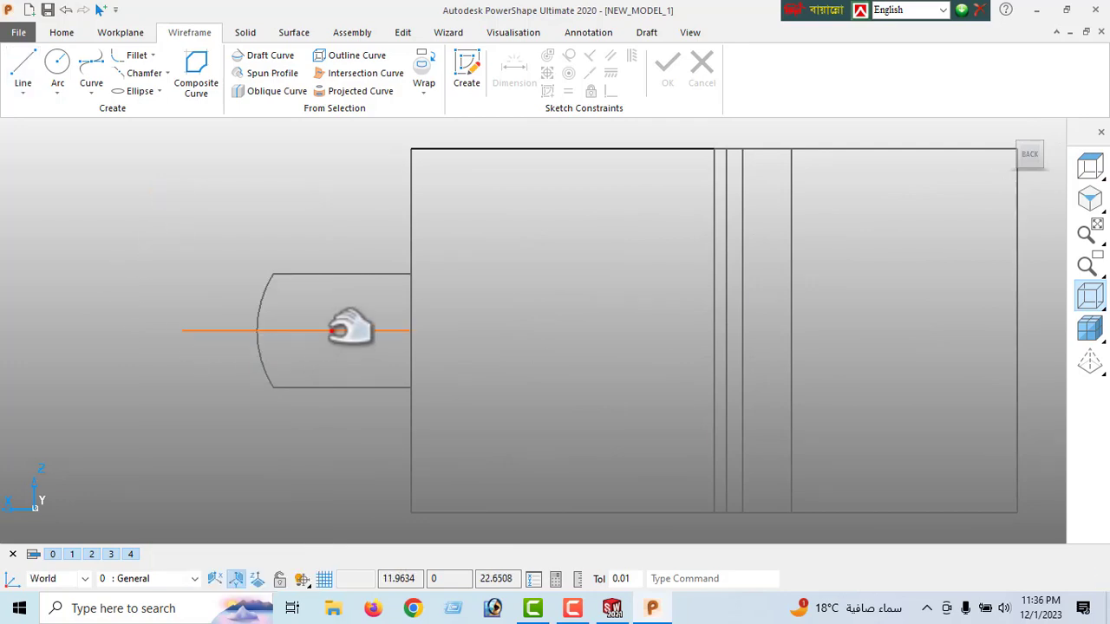
double_click(330, 329)
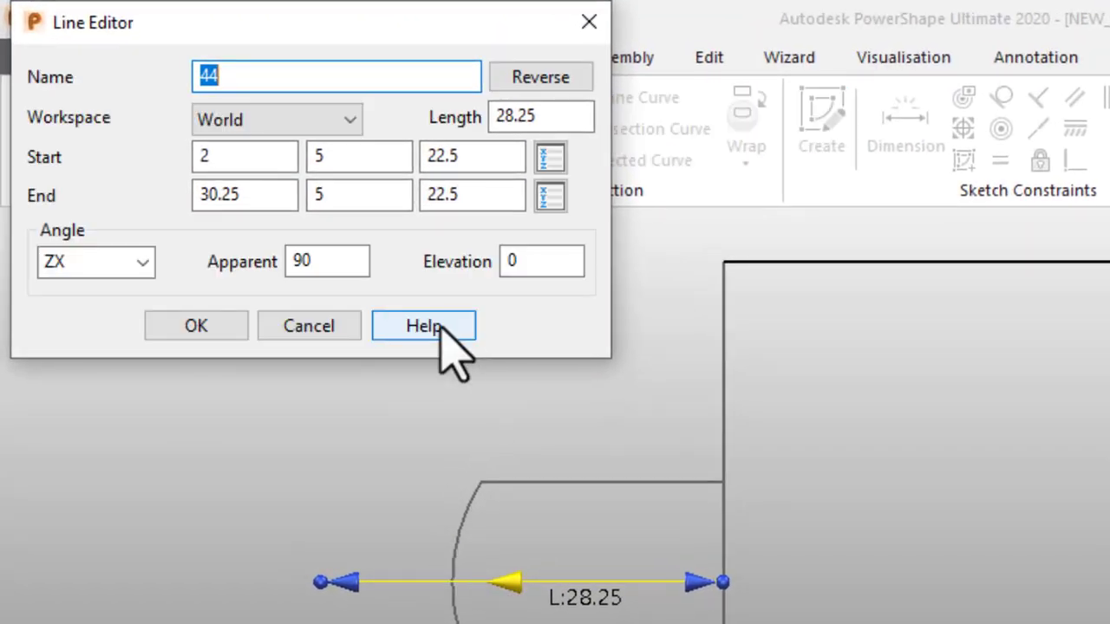
click(329, 326)
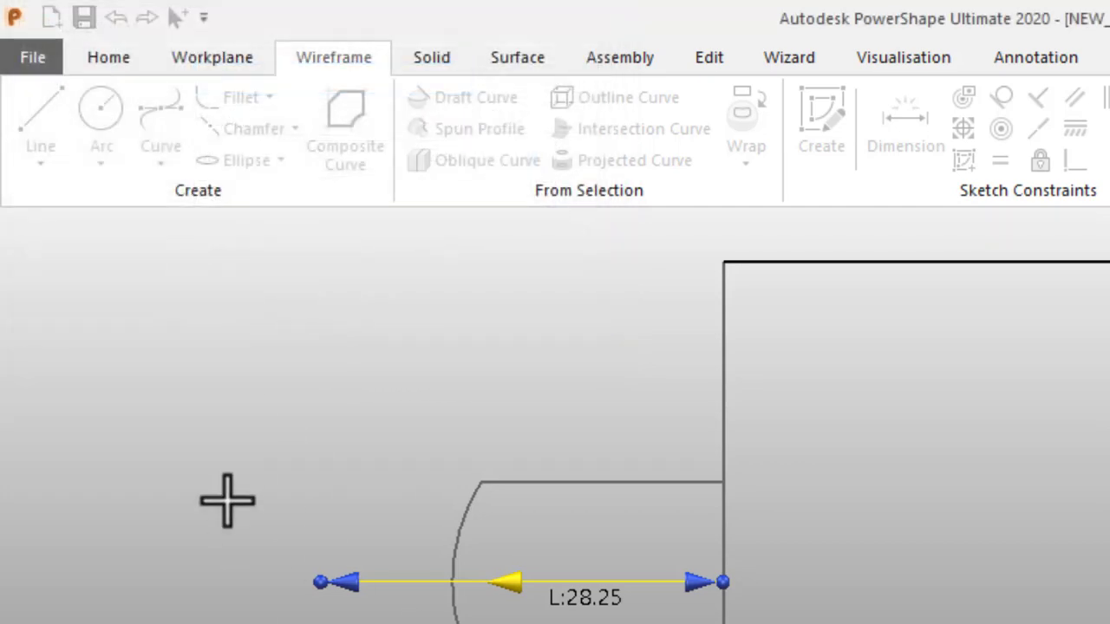
right_click(206, 378)
click(287, 356)
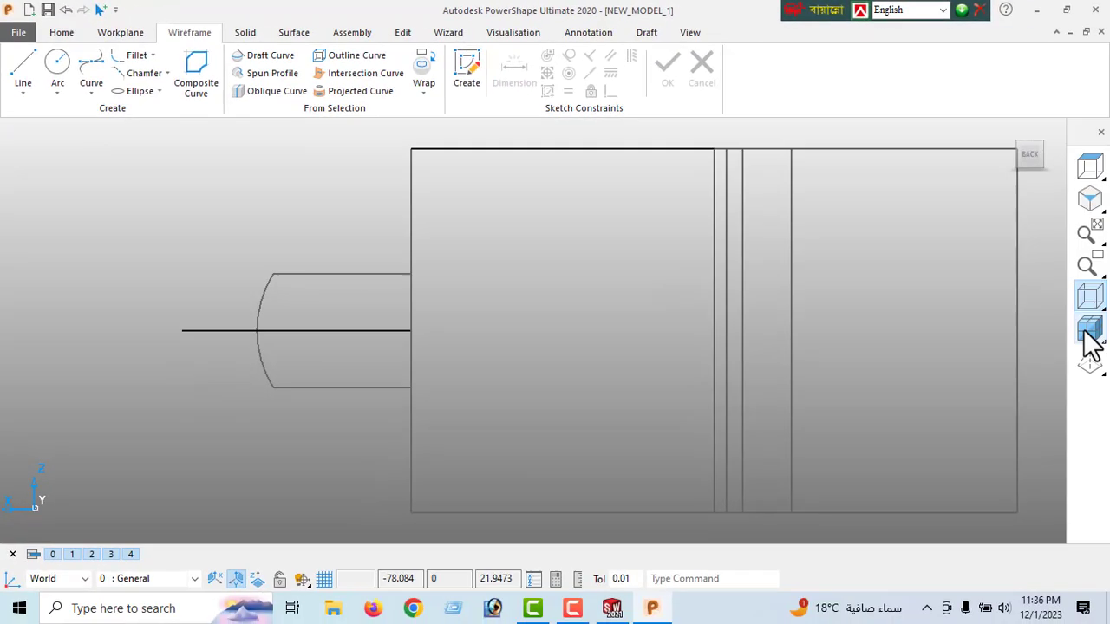
Trim the overhanging part of the line at the tongue's rounded upper edge with an interactive limit
click(1089, 332)
scroll(643, 493, down, 1)
middle_drag(777, 541, 918, 367)
middle_drag(738, 295, 747, 289)
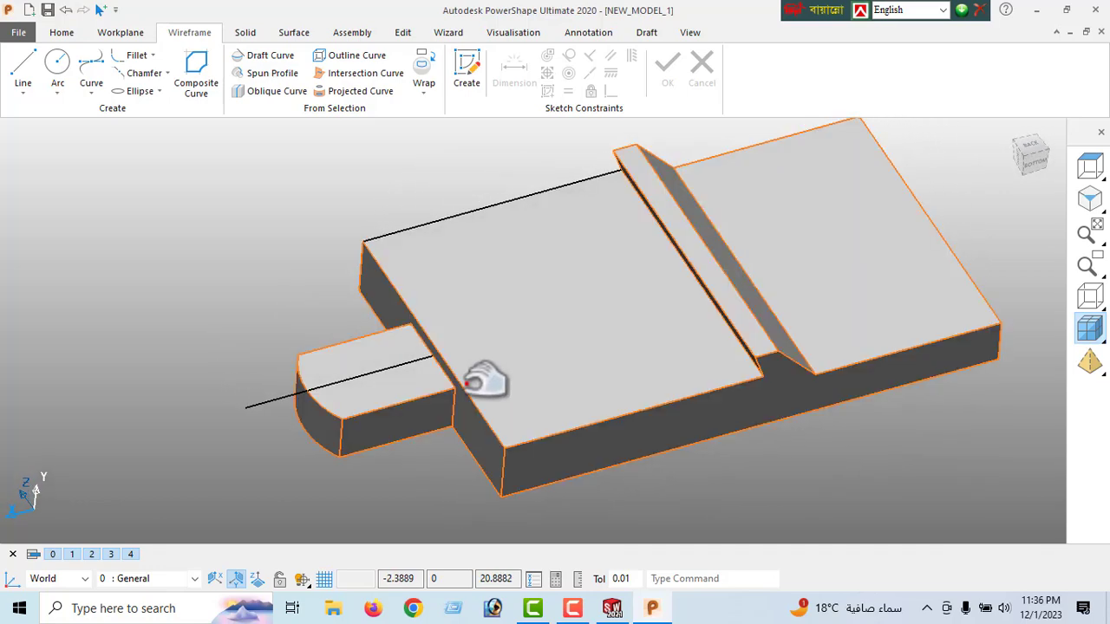
click(324, 404)
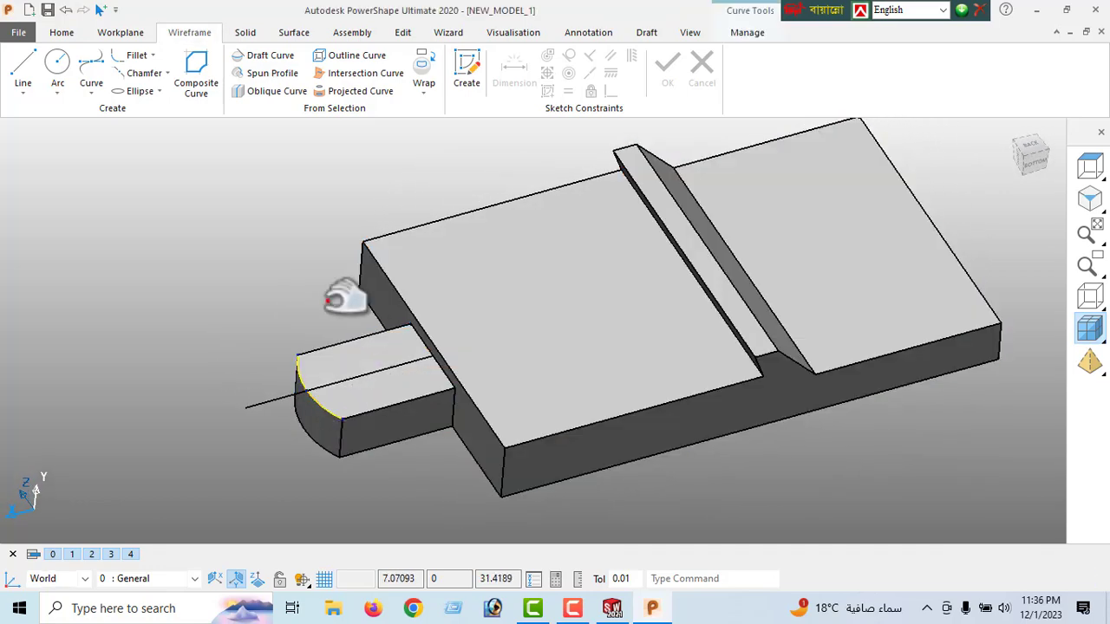
click(403, 32)
click(540, 56)
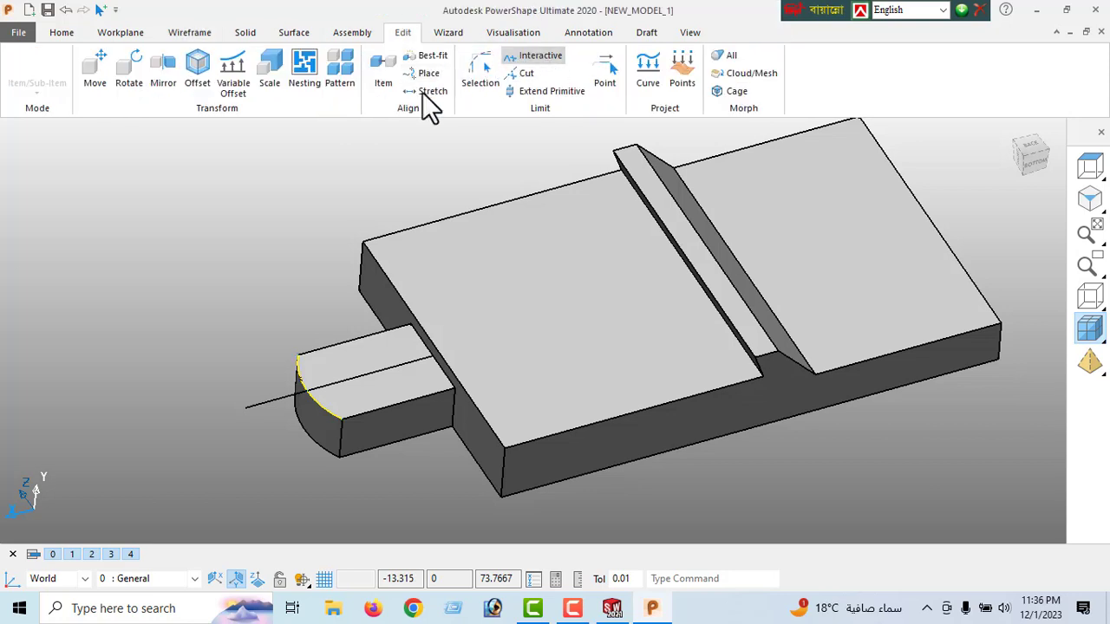
click(264, 398)
right_click(125, 297)
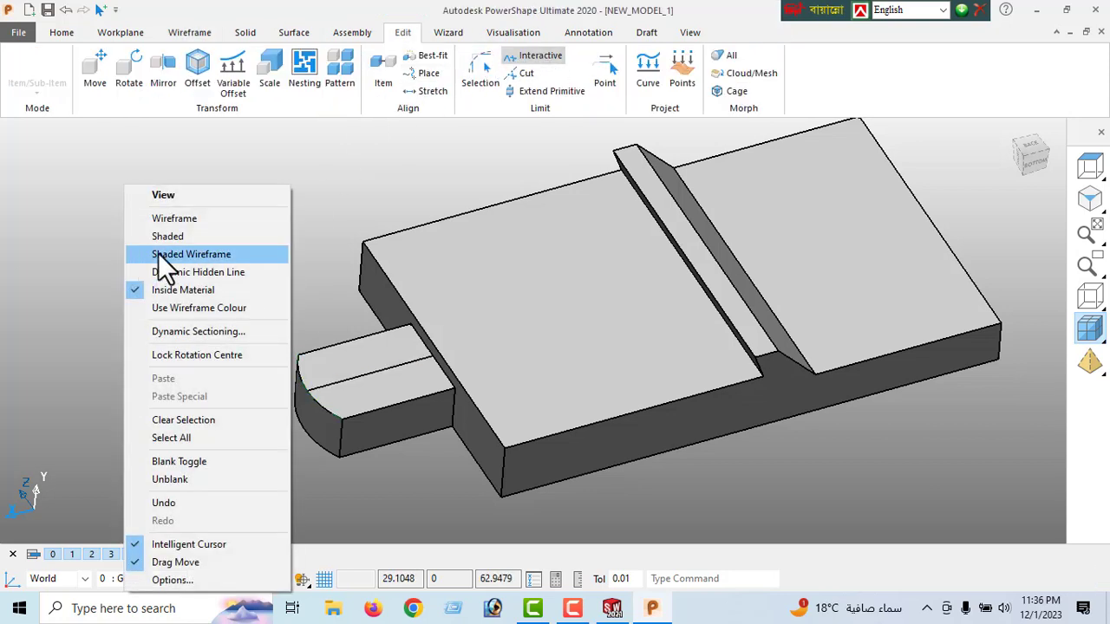
click(176, 198)
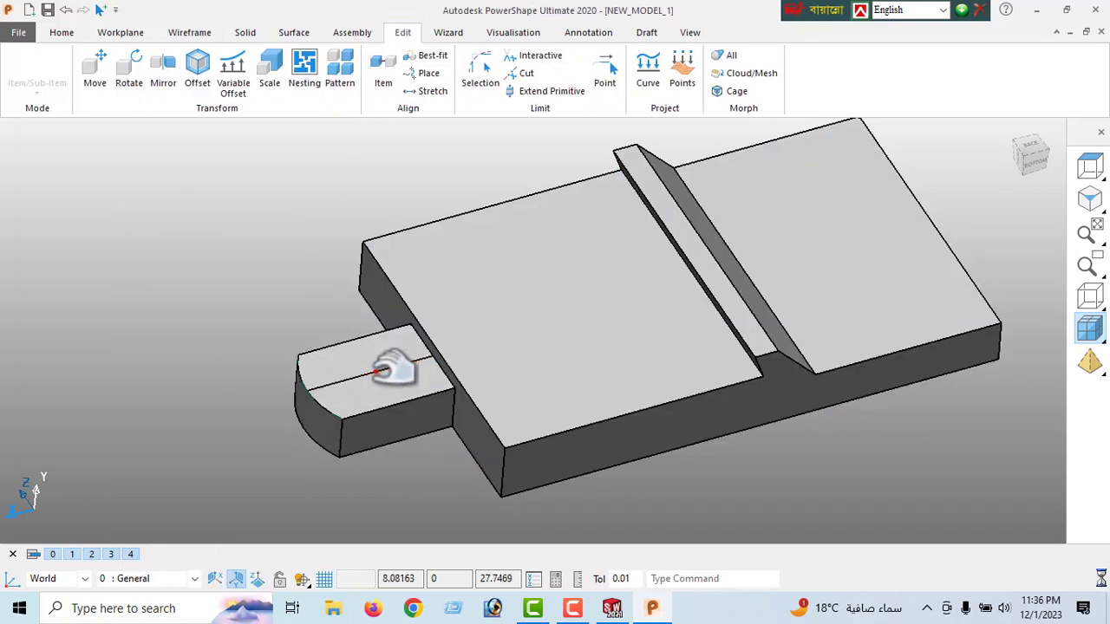
Reverse the trimmed line so it starts at the tongue's rounded tip and set its length to 7
double_click(381, 371)
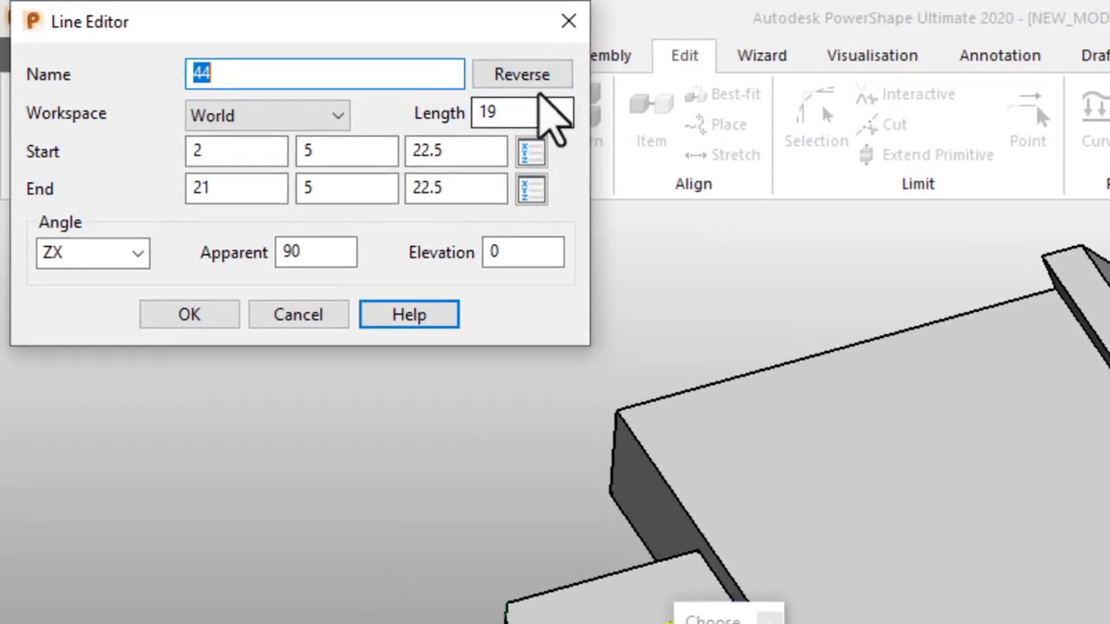
click(407, 65)
double_click(395, 86)
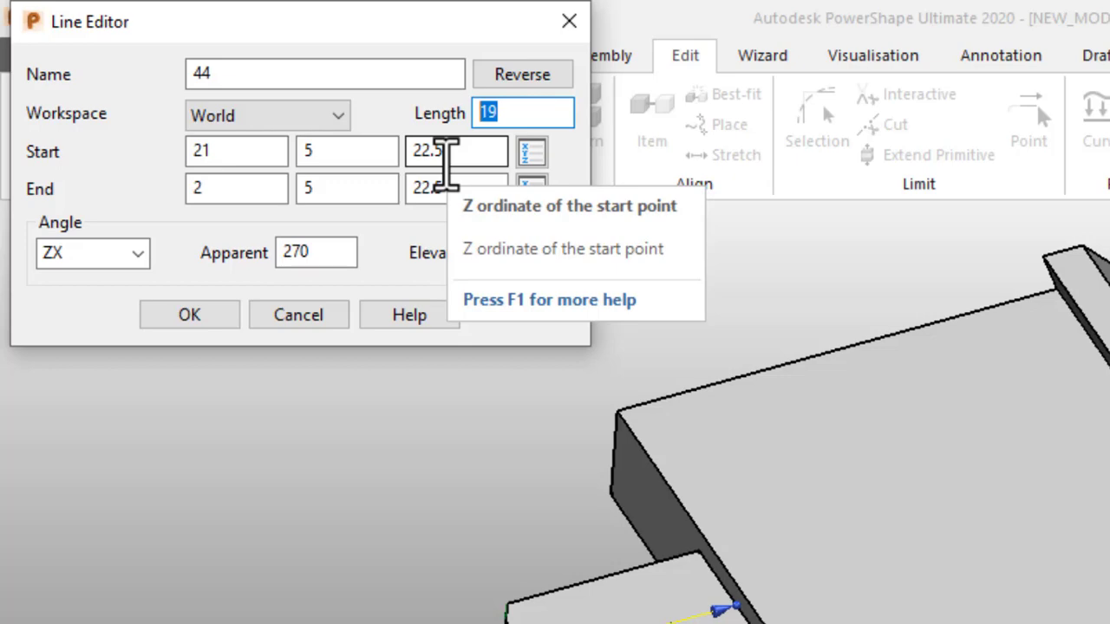
text(7)
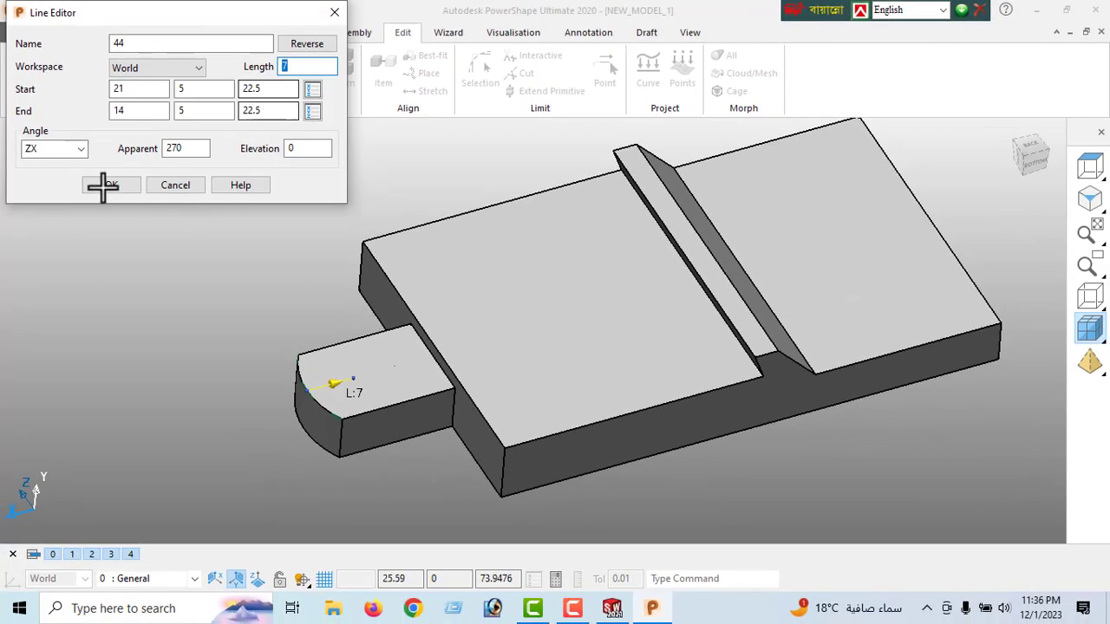
click(102, 186)
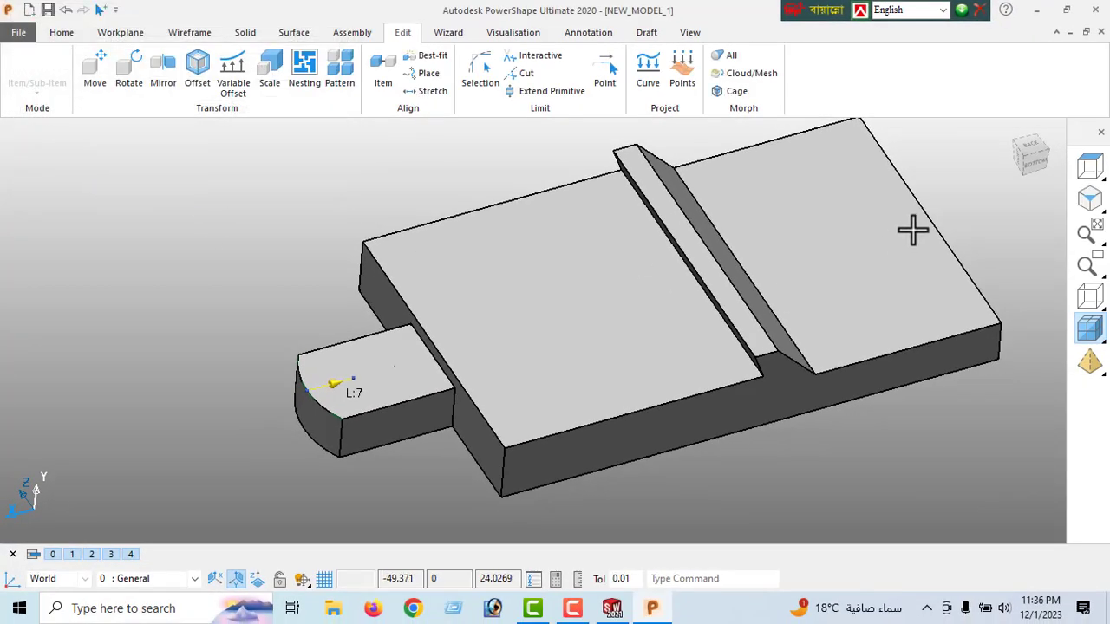
click(1029, 148)
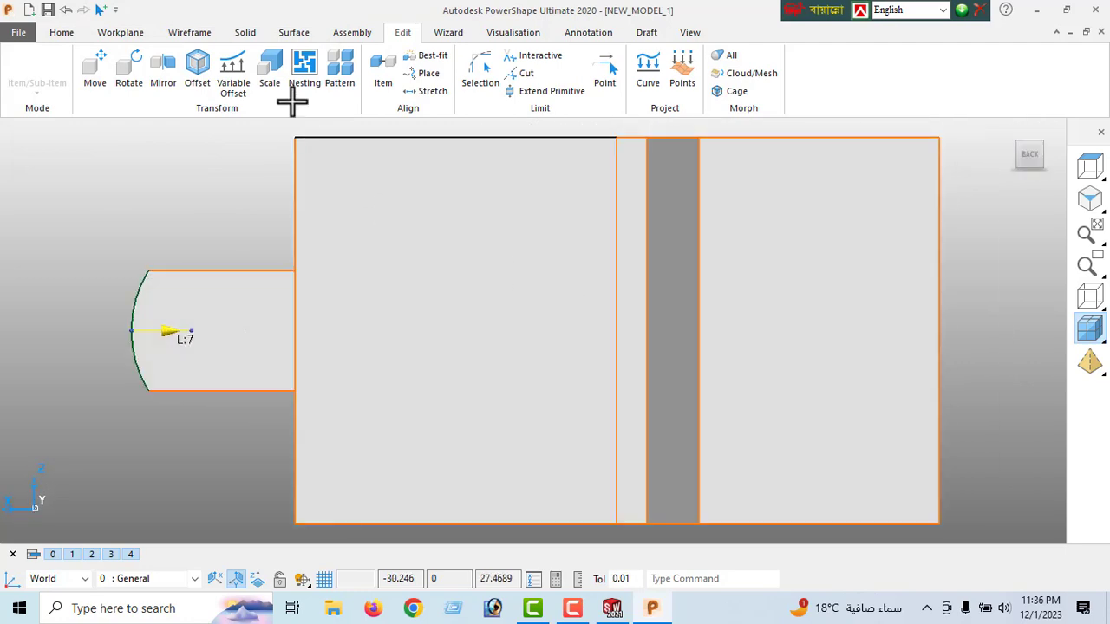
click(189, 33)
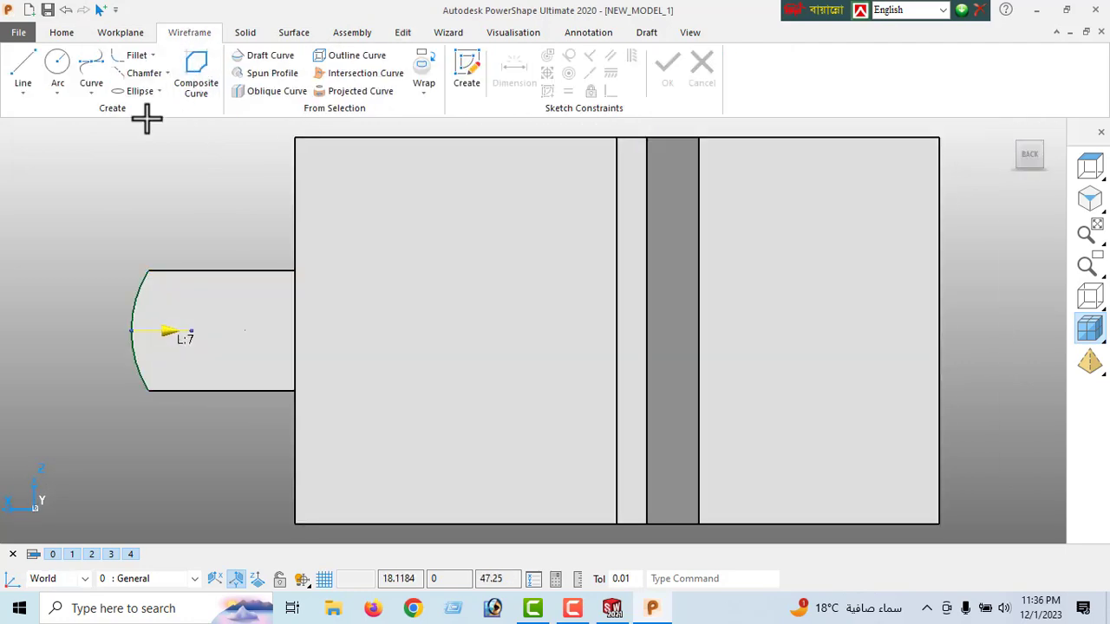
Draw a full circle centred on the inner end of the tongue's short line and set its radius to 5
click(56, 68)
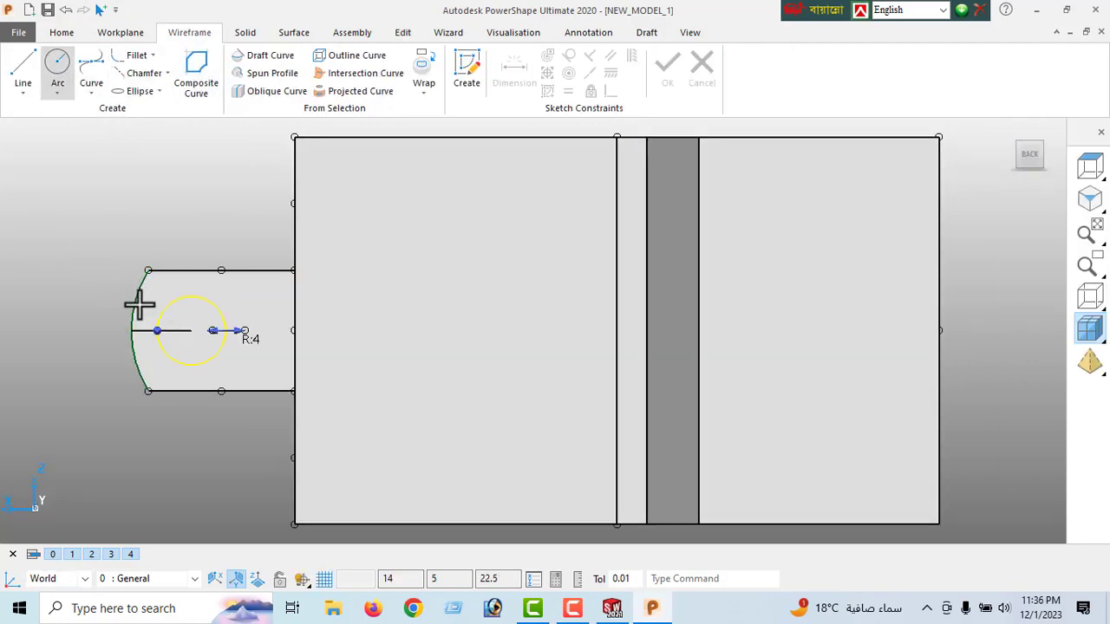
right_click(82, 187)
click(115, 197)
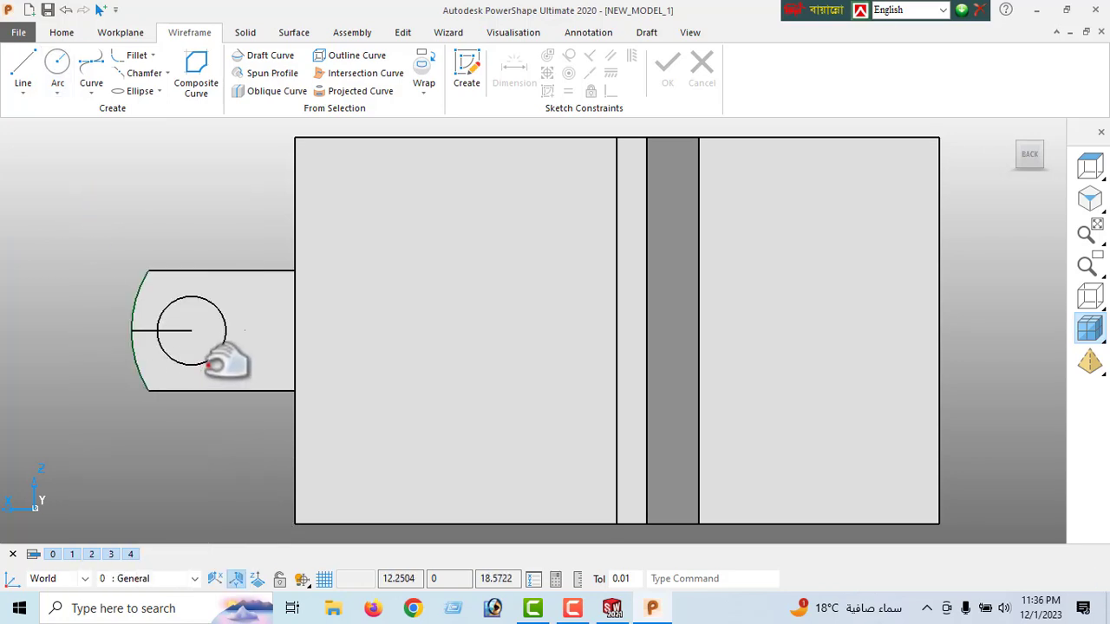
click(208, 363)
double_click(154, 346)
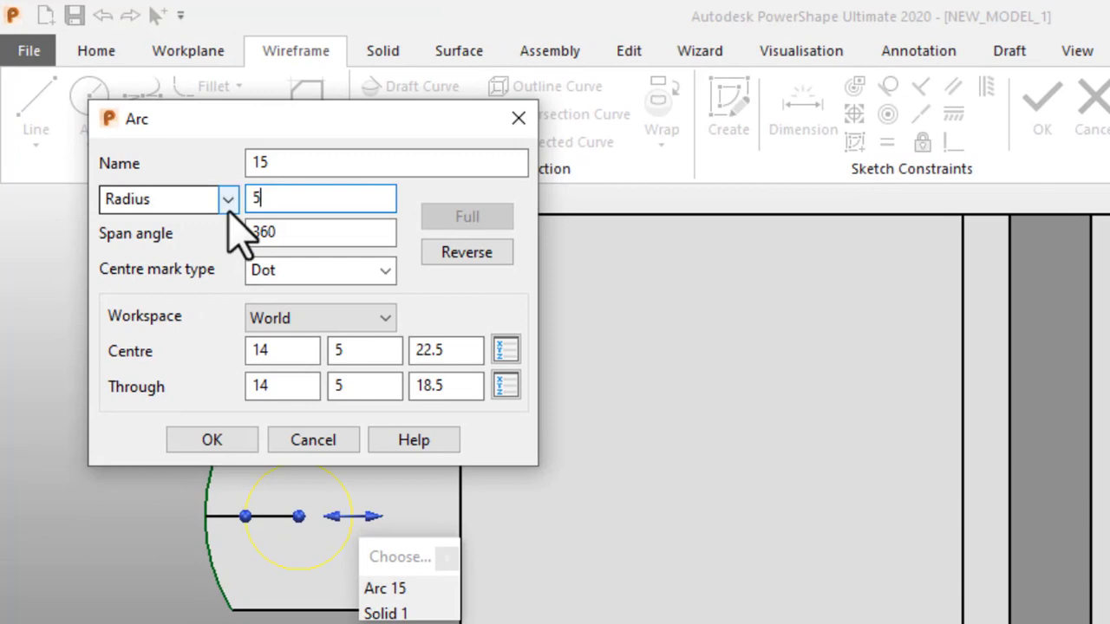
text(5)
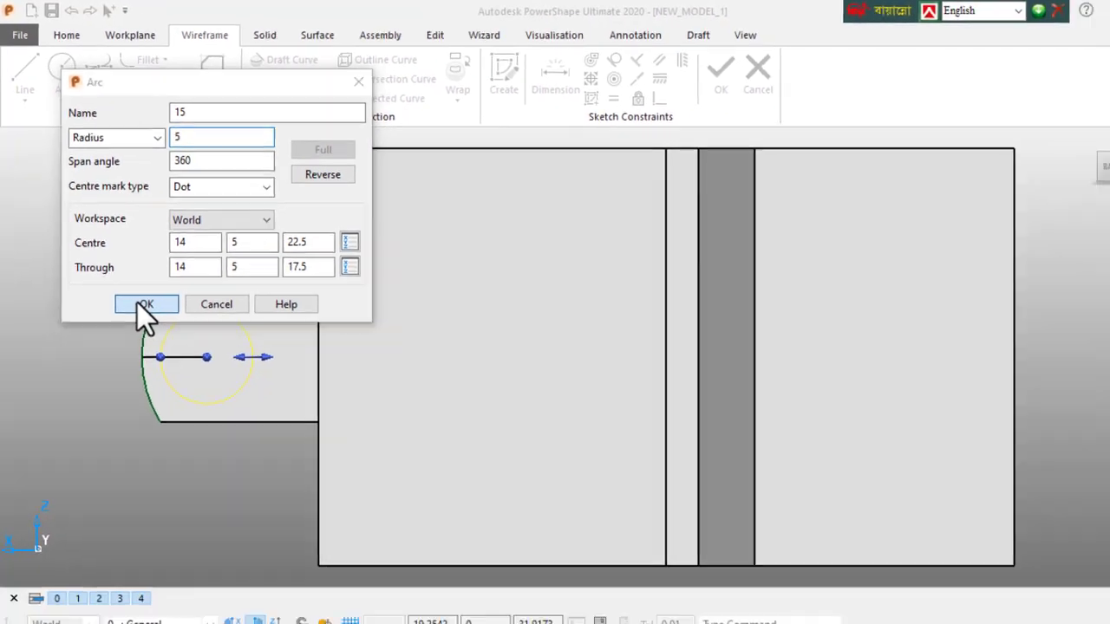
click(144, 304)
Draw a second full circle concentric with the first on the tongue and set its radius to 2.5, displayed as diameter
click(57, 62)
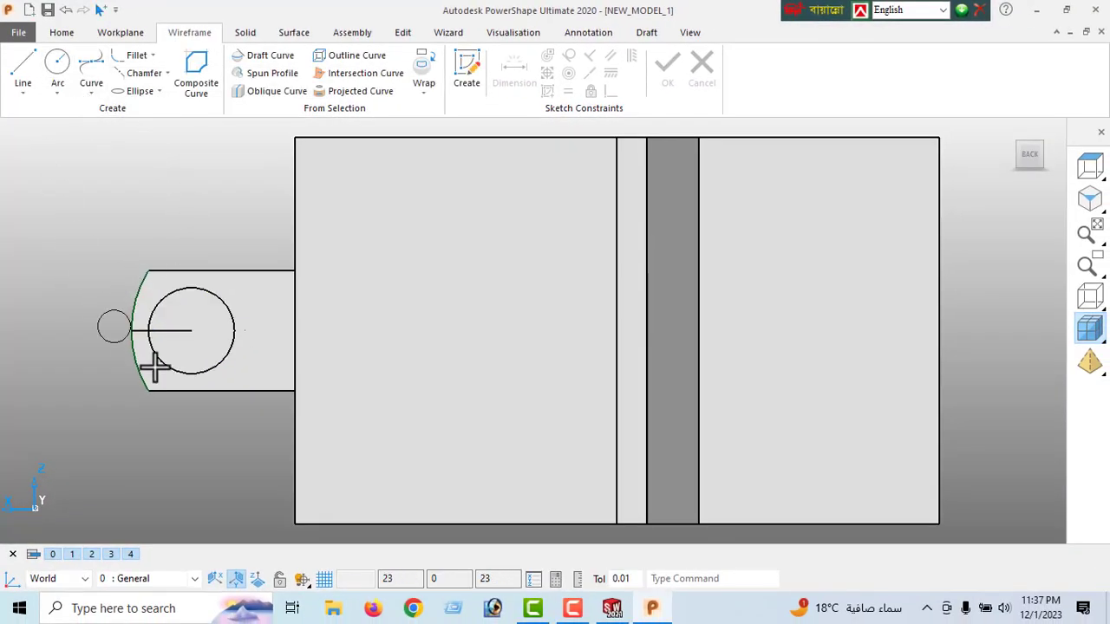
click(192, 331)
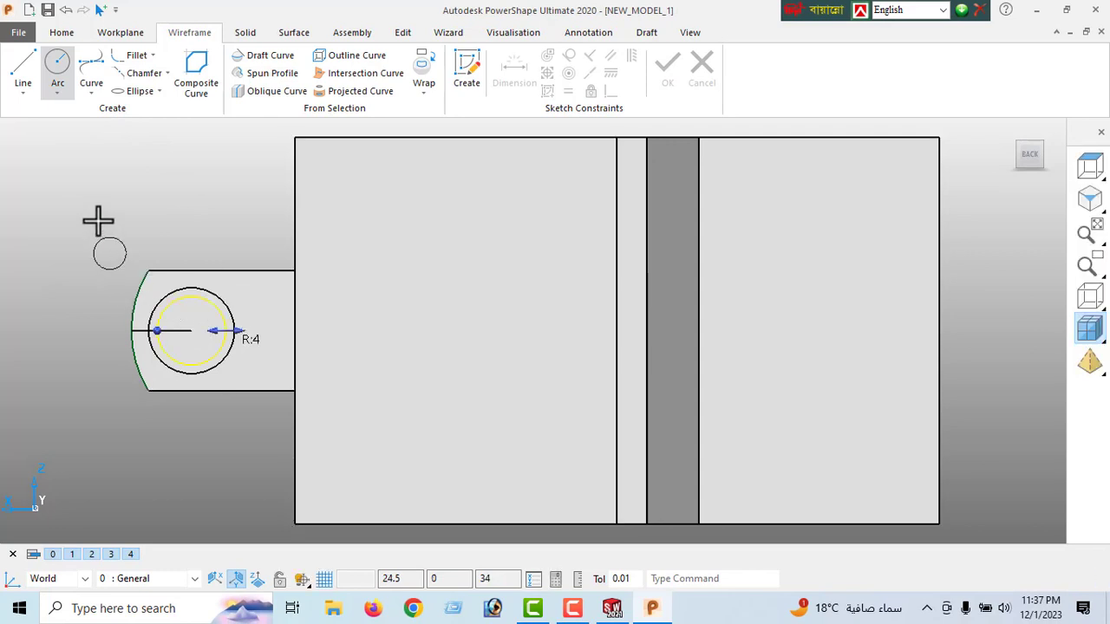
right_click(96, 192)
click(116, 192)
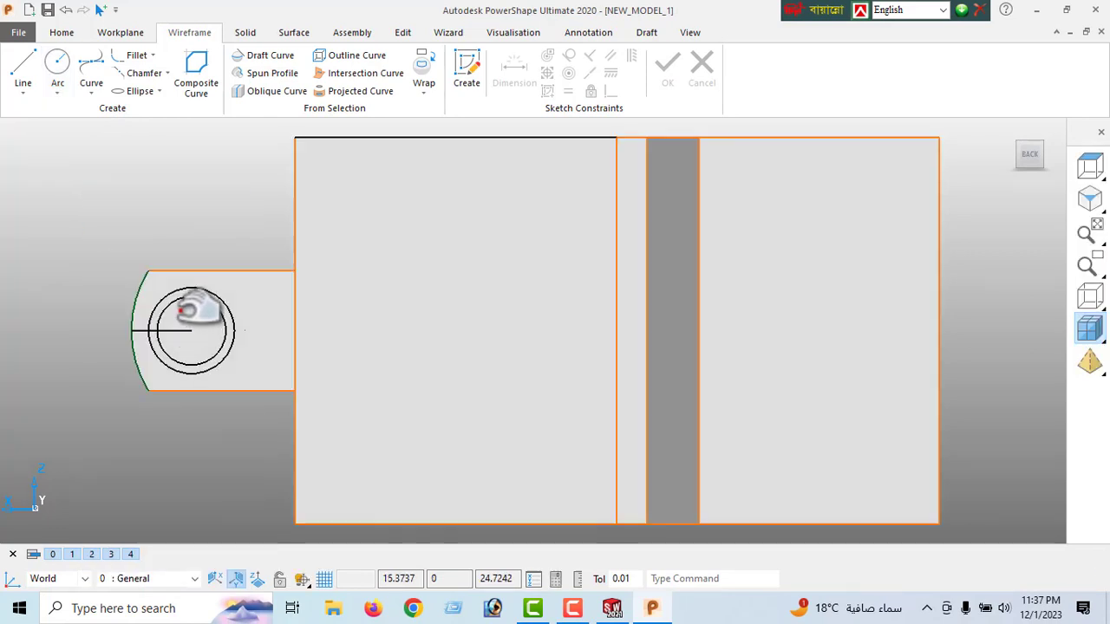
click(177, 301)
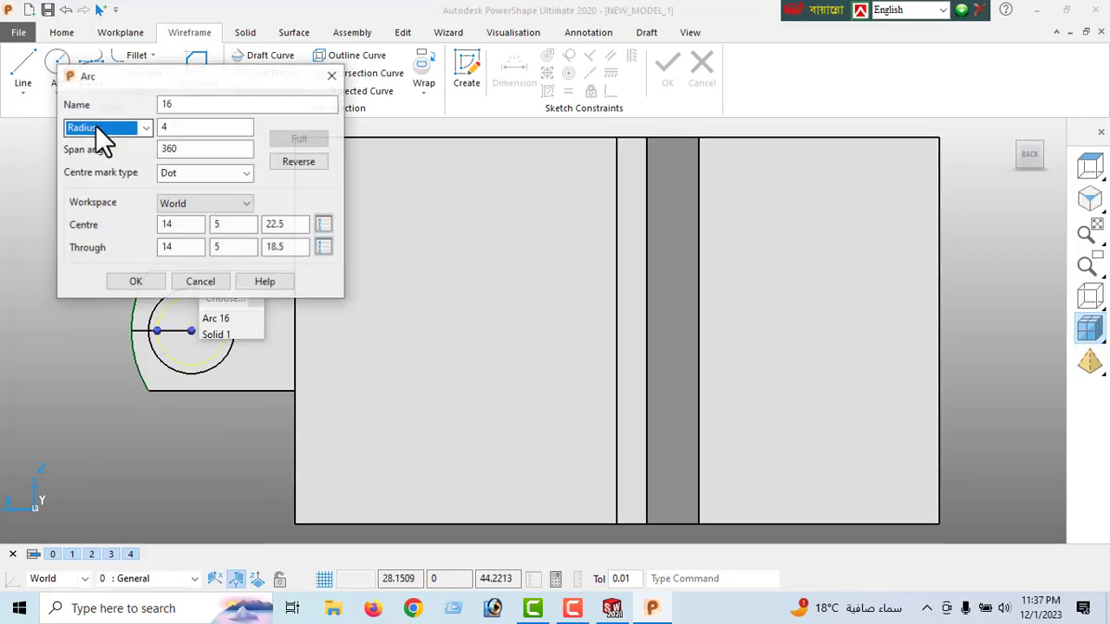
double_click(179, 127)
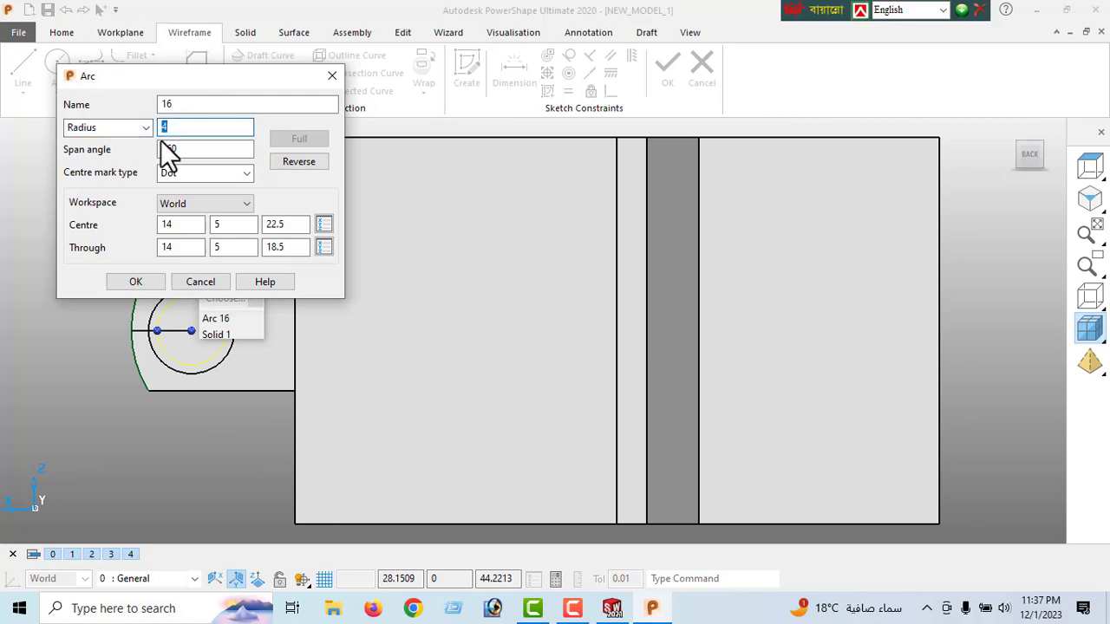
text(2.5)
key(Return)
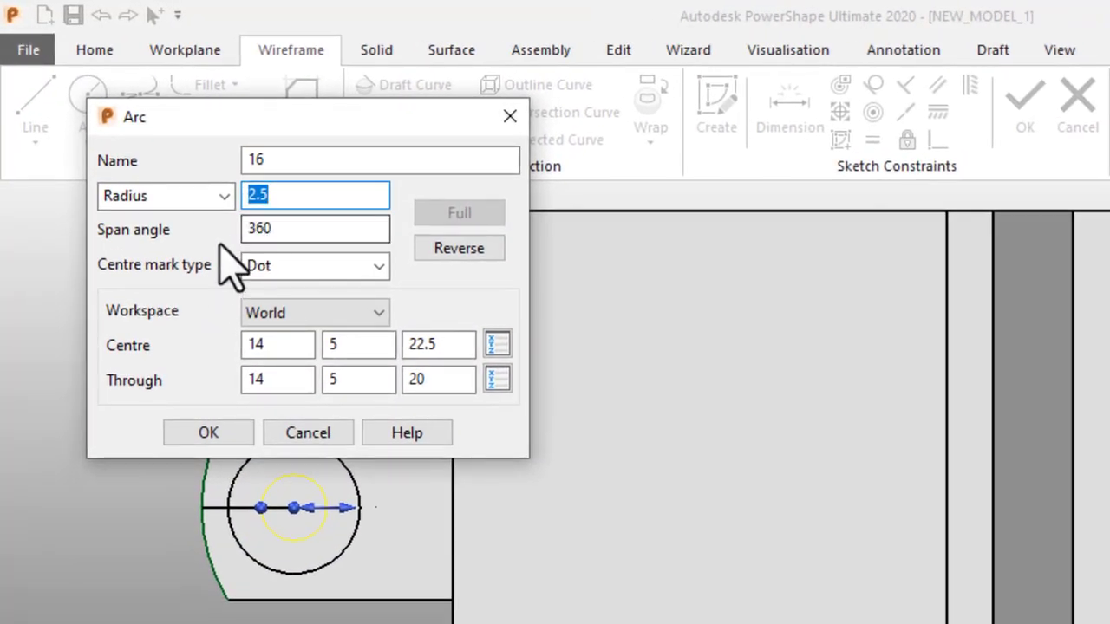
click(227, 195)
click(228, 244)
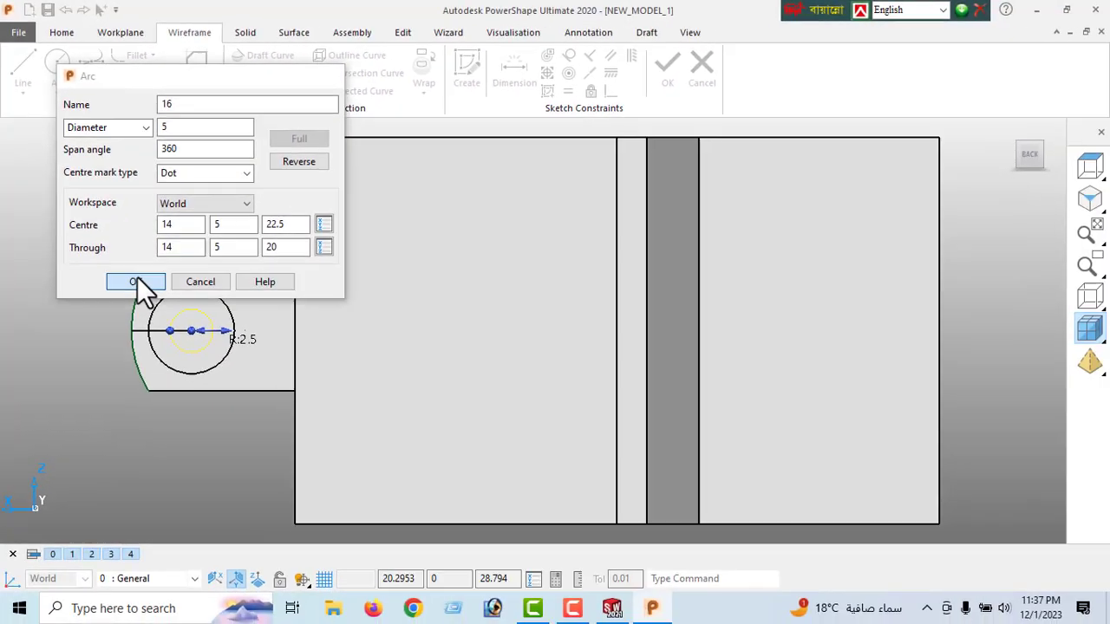
click(208, 432)
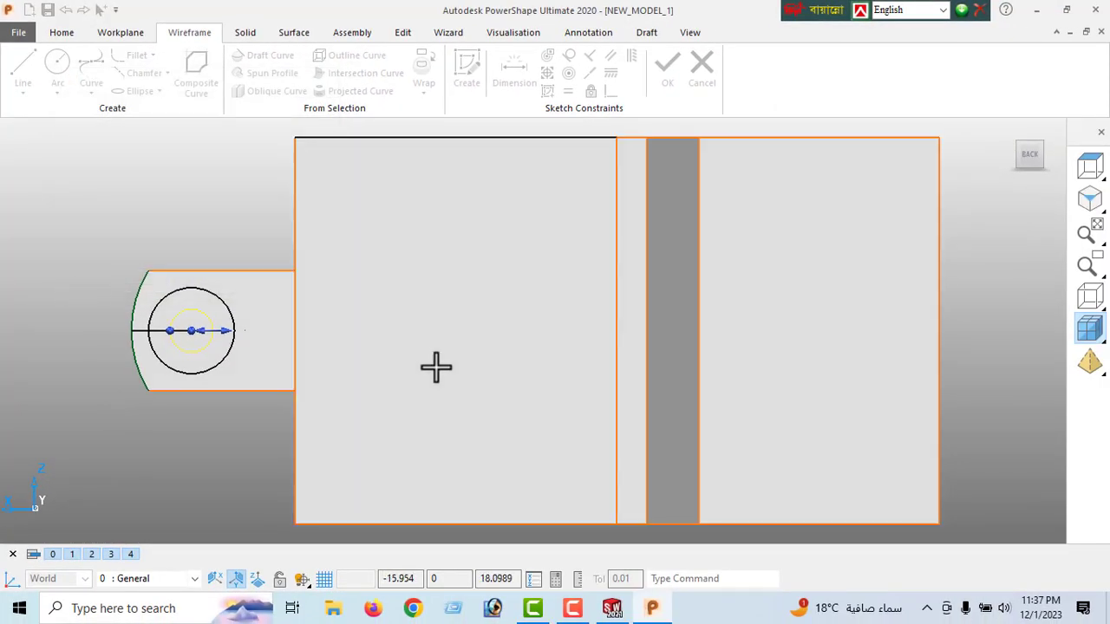
Cut the smaller circle through the tongue as a Through solid cut
click(244, 34)
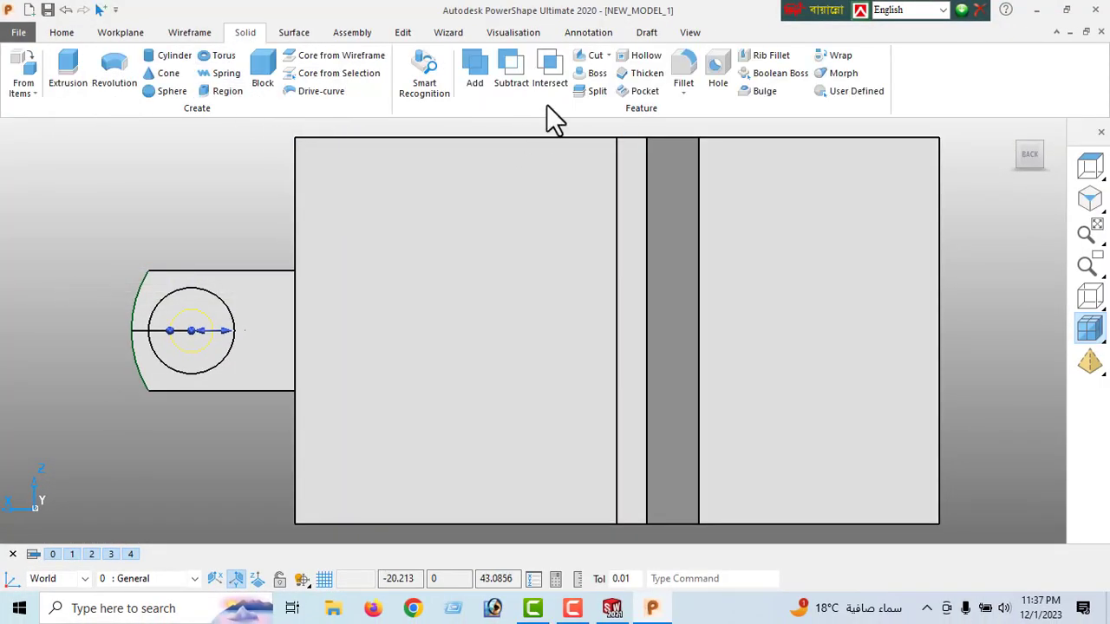
click(584, 55)
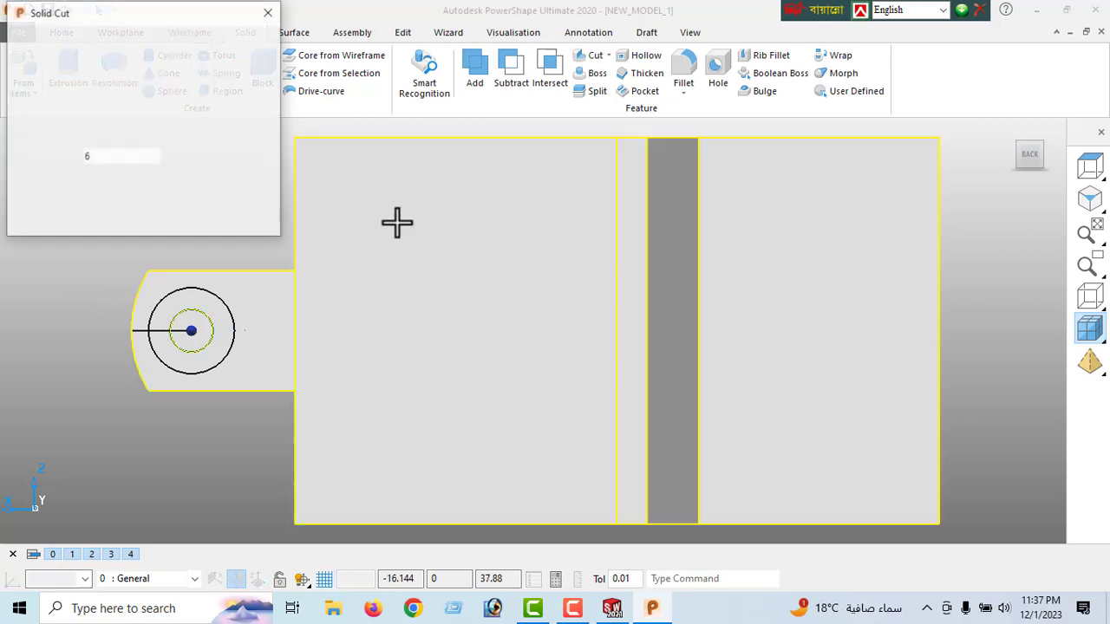
click(130, 75)
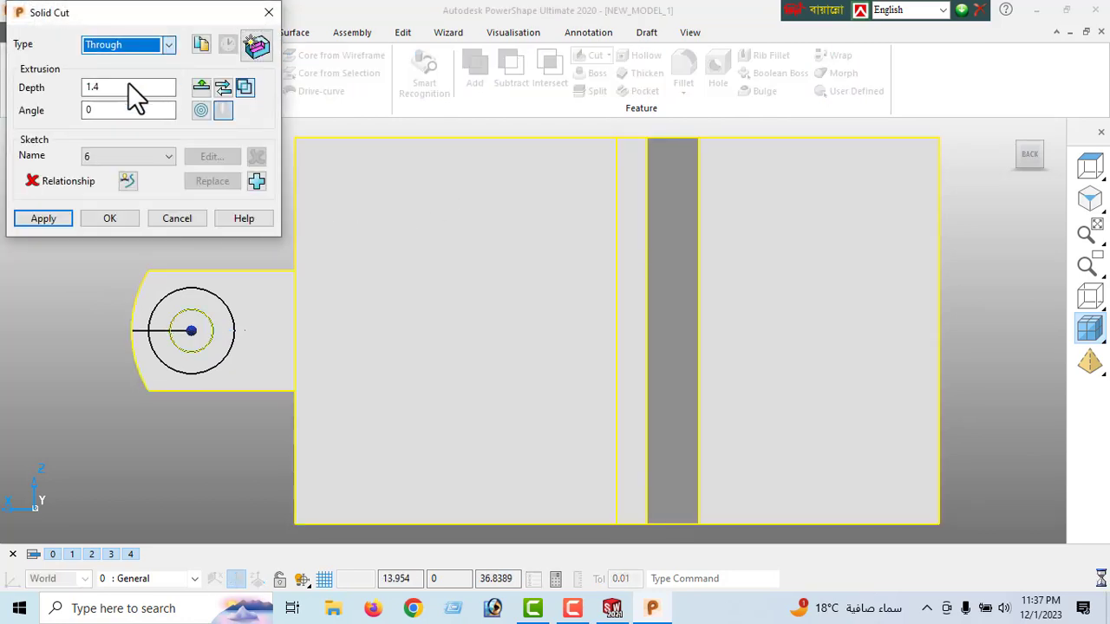
click(40, 220)
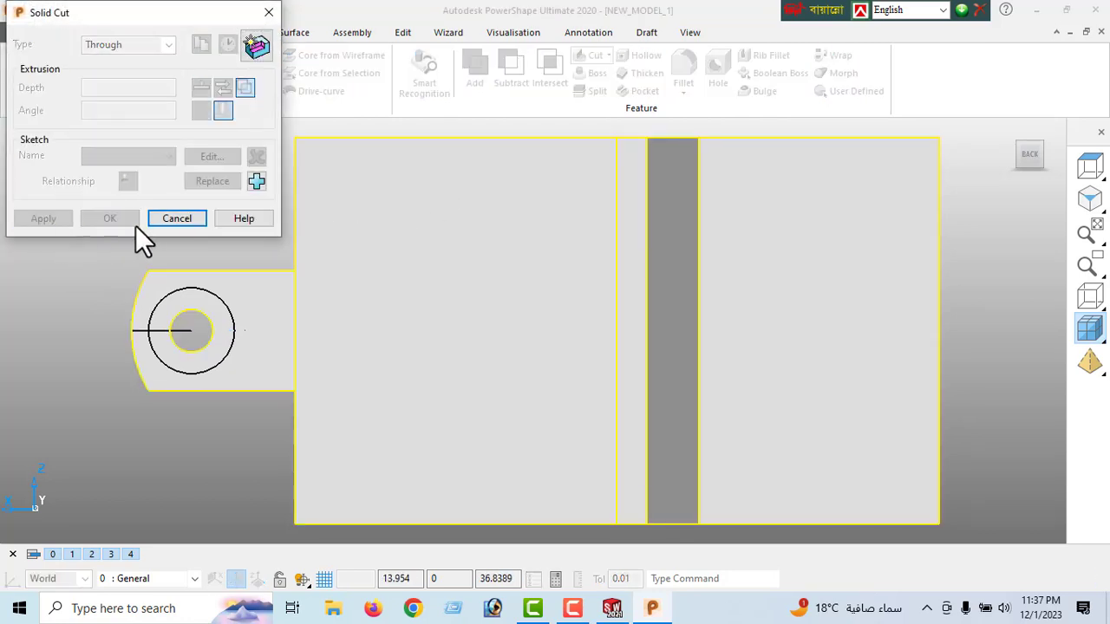
click(187, 219)
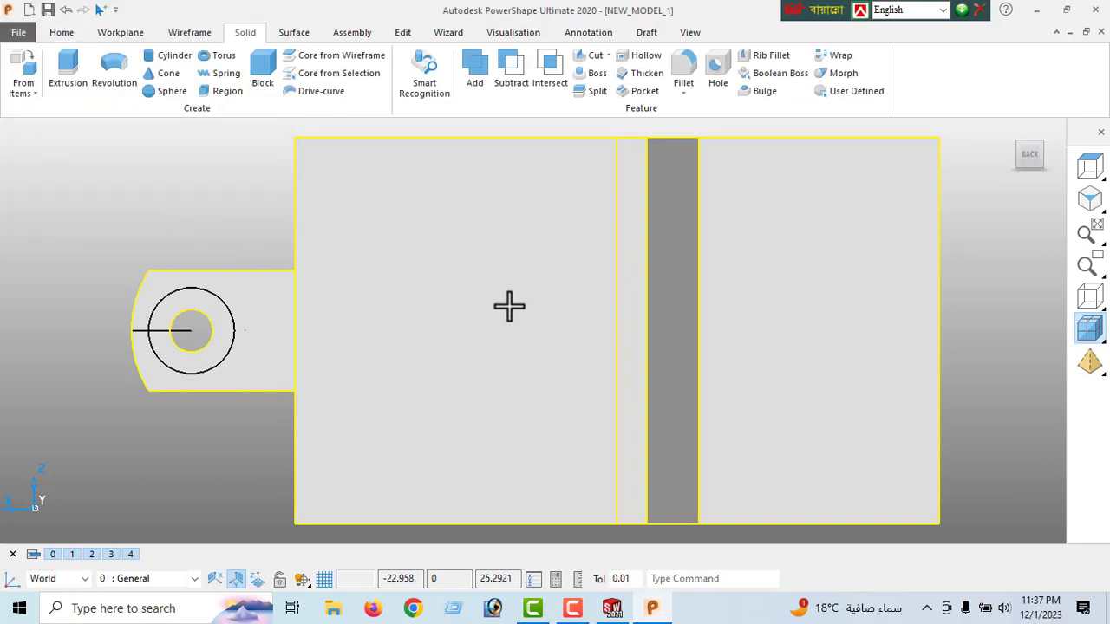
Twist the workplane on the raised step's edge by 90 degrees about its Z axis
scroll(509, 306, down, 1)
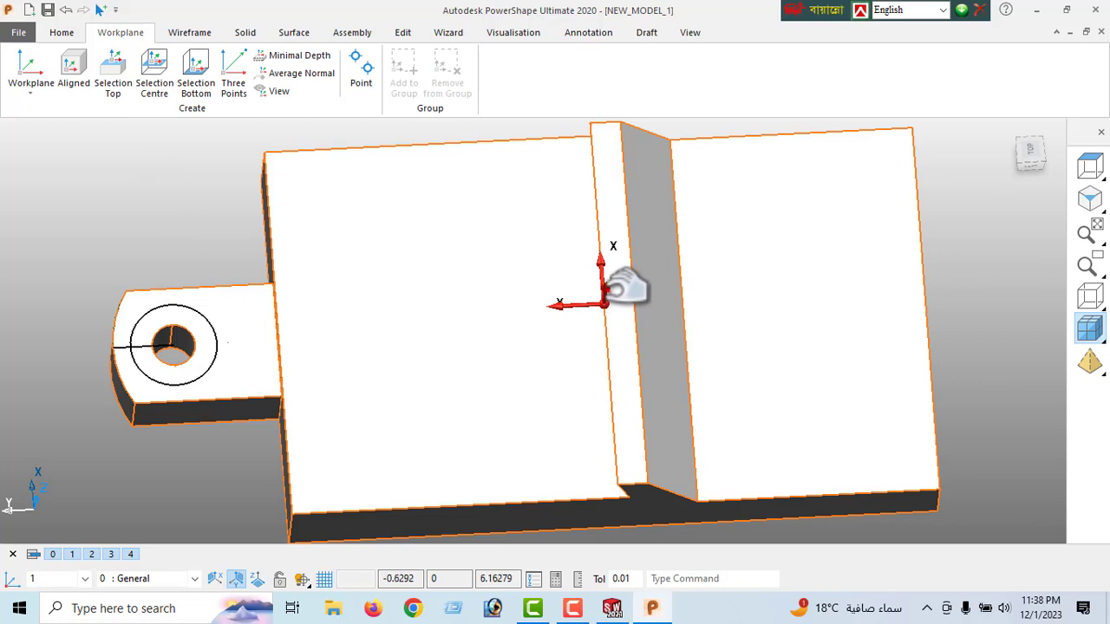
click(607, 302)
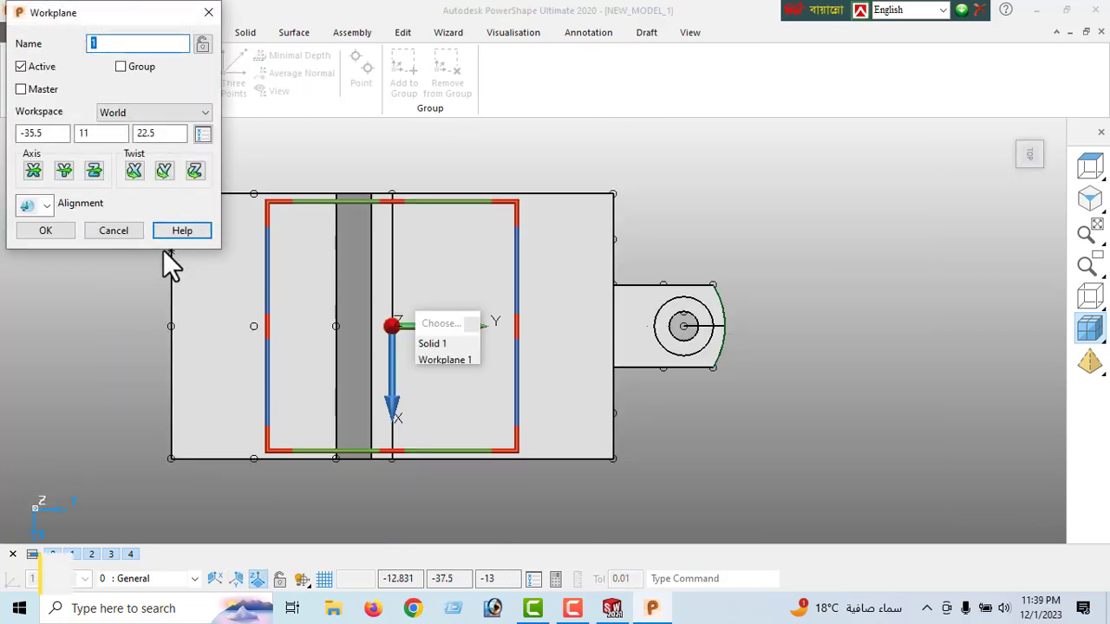
click(470, 326)
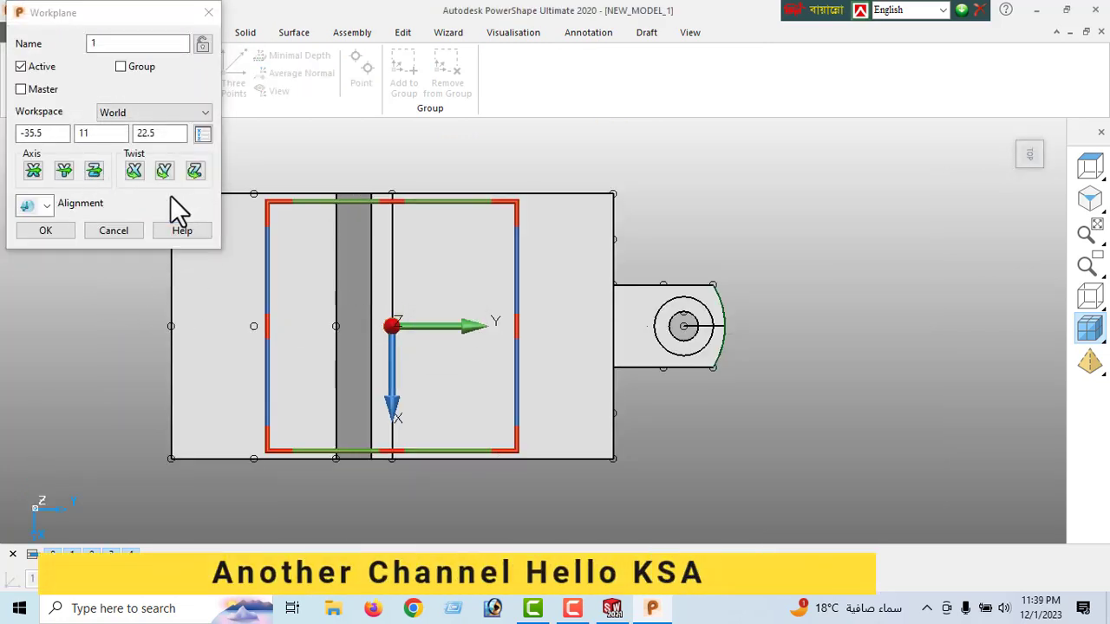
click(194, 171)
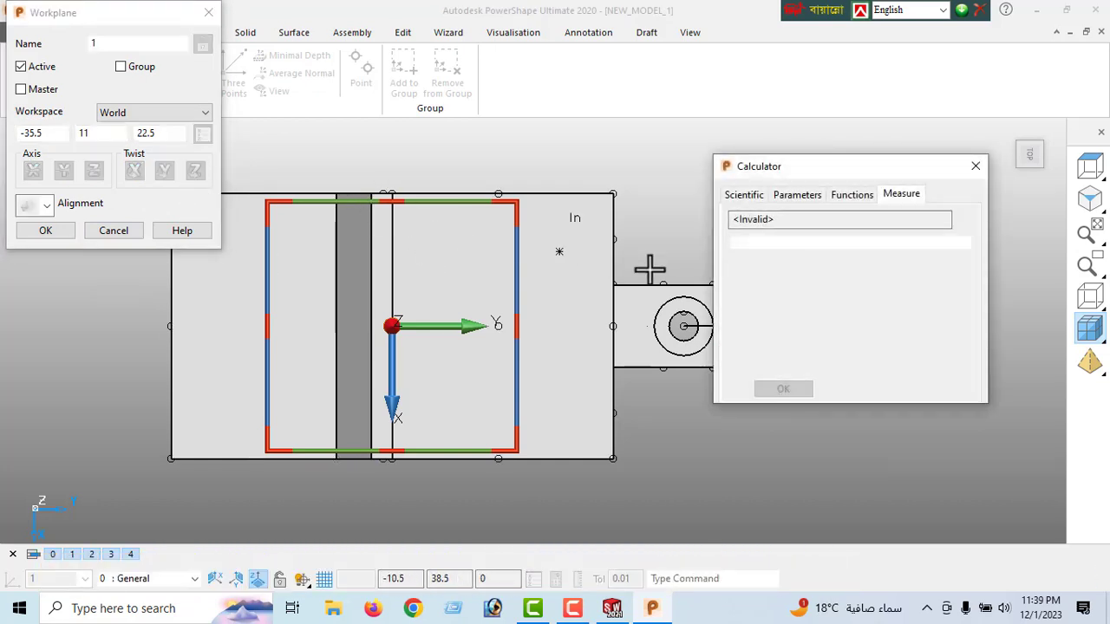
text(90)
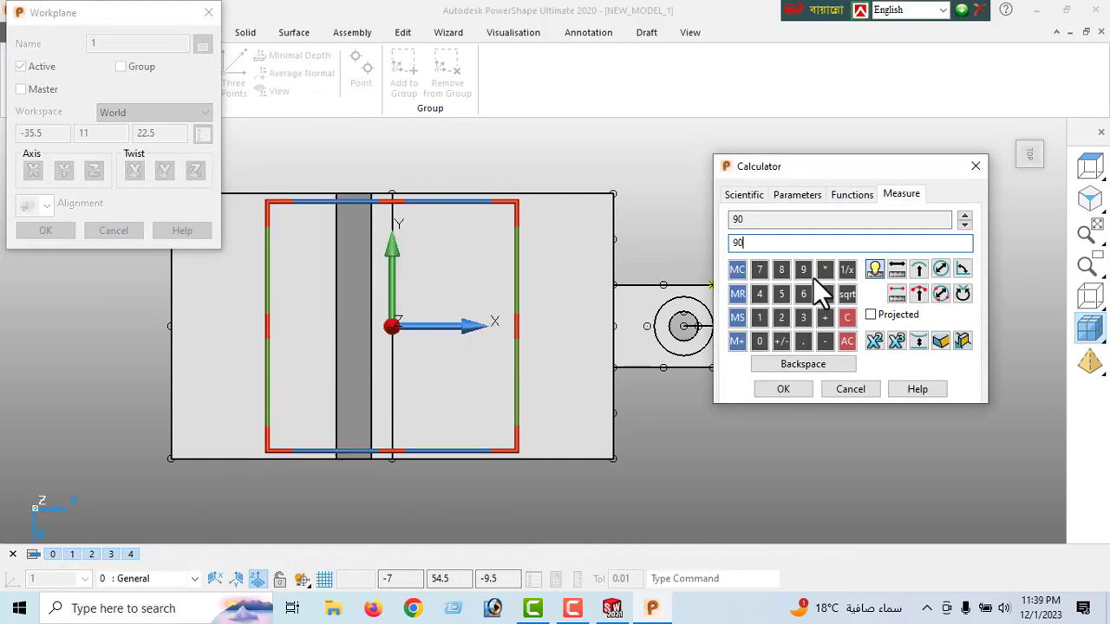
click(783, 389)
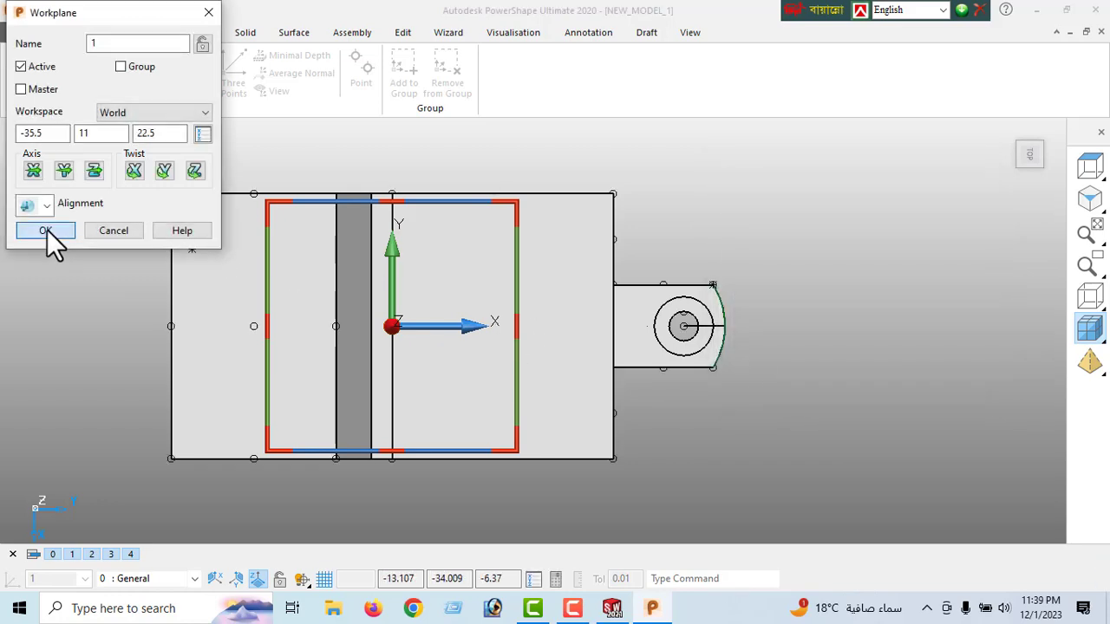
click(46, 231)
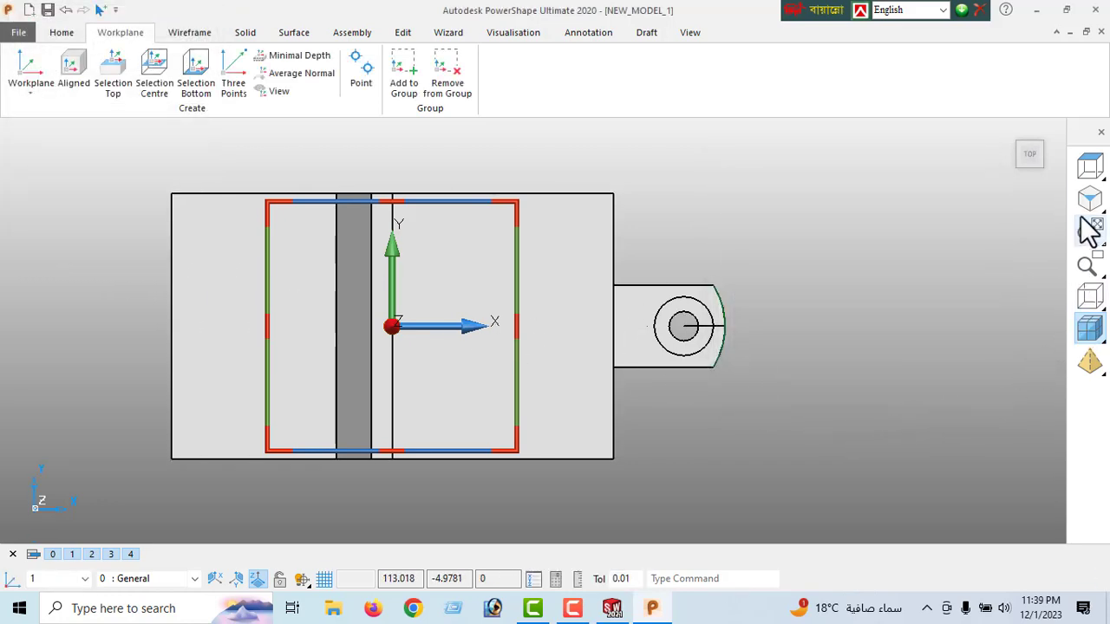
Cut the larger circle into the tongue as a Blind solid cut with a depth of 5
click(1090, 201)
right_click(156, 238)
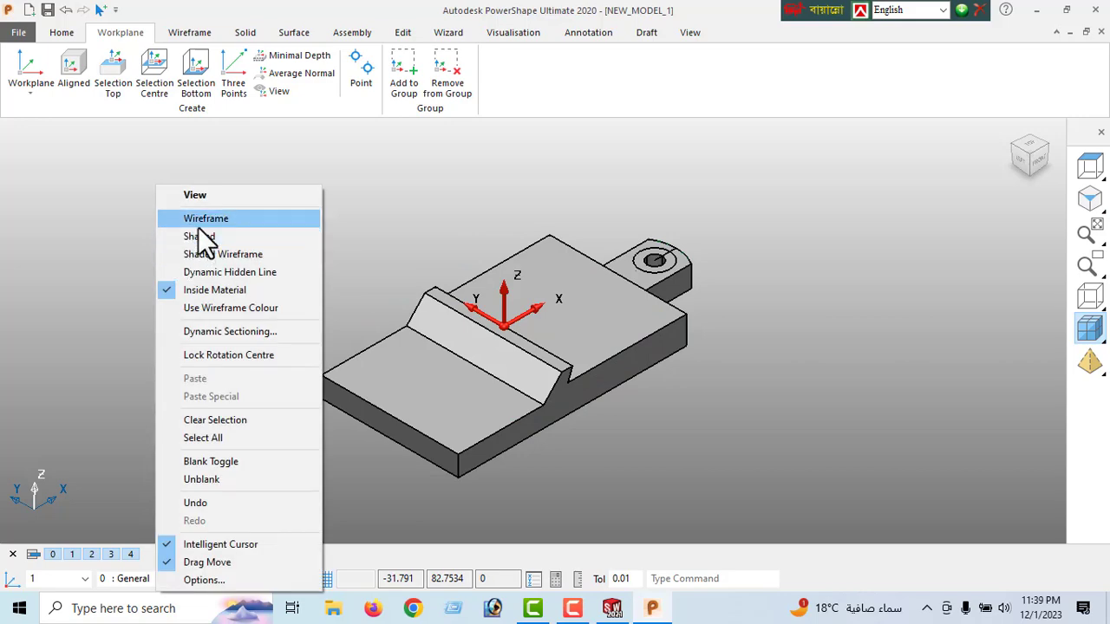
click(202, 194)
mouse_move(577, 379)
middle_down()
mouse_move(513, 396)
mouse_move(489, 386)
mouse_move(664, 290)
middle_up()
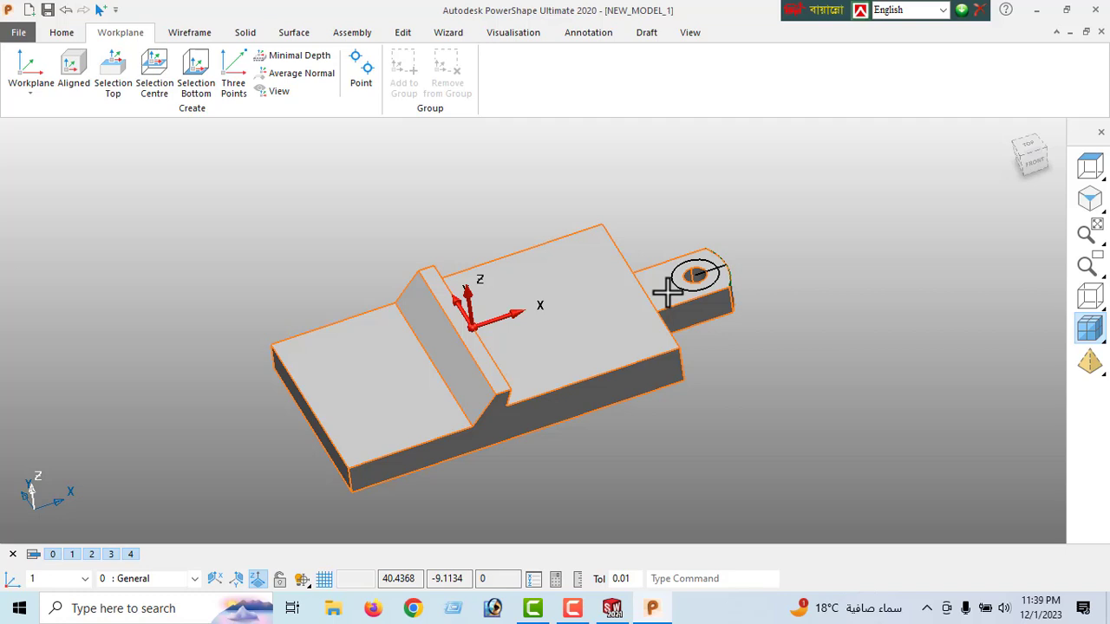
right_click(824, 315)
click(871, 196)
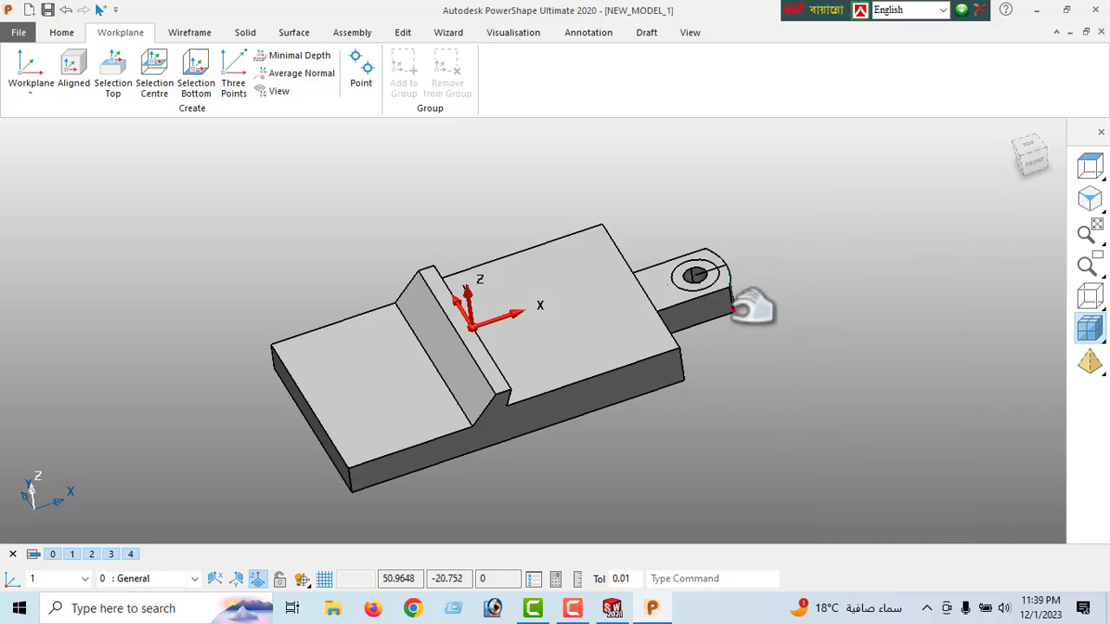
scroll(685, 282, up, 2)
click(685, 274)
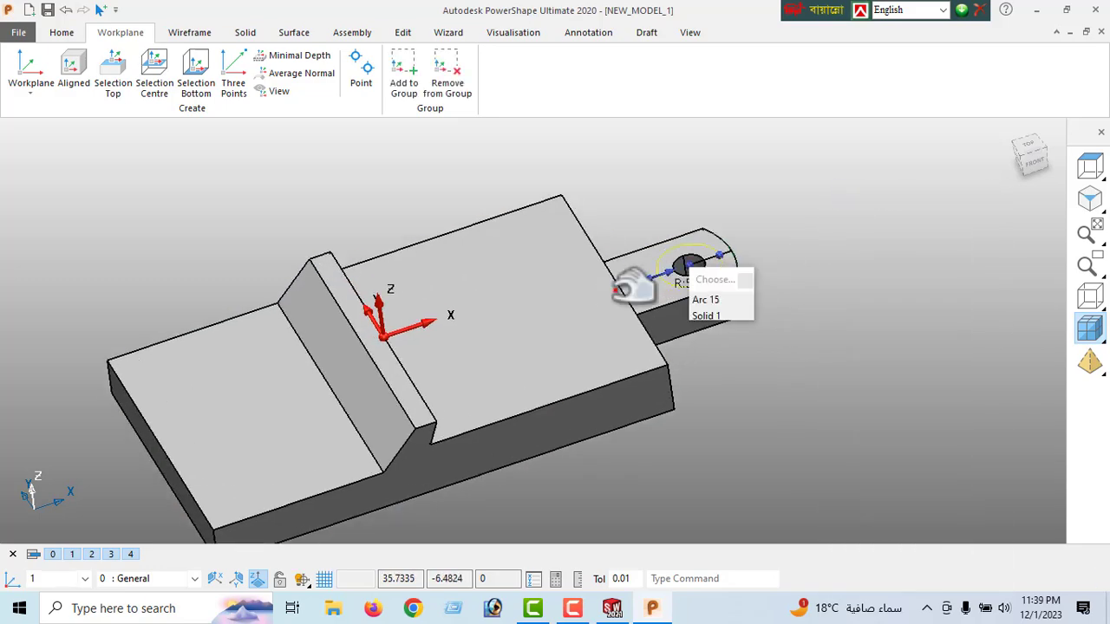
click(246, 35)
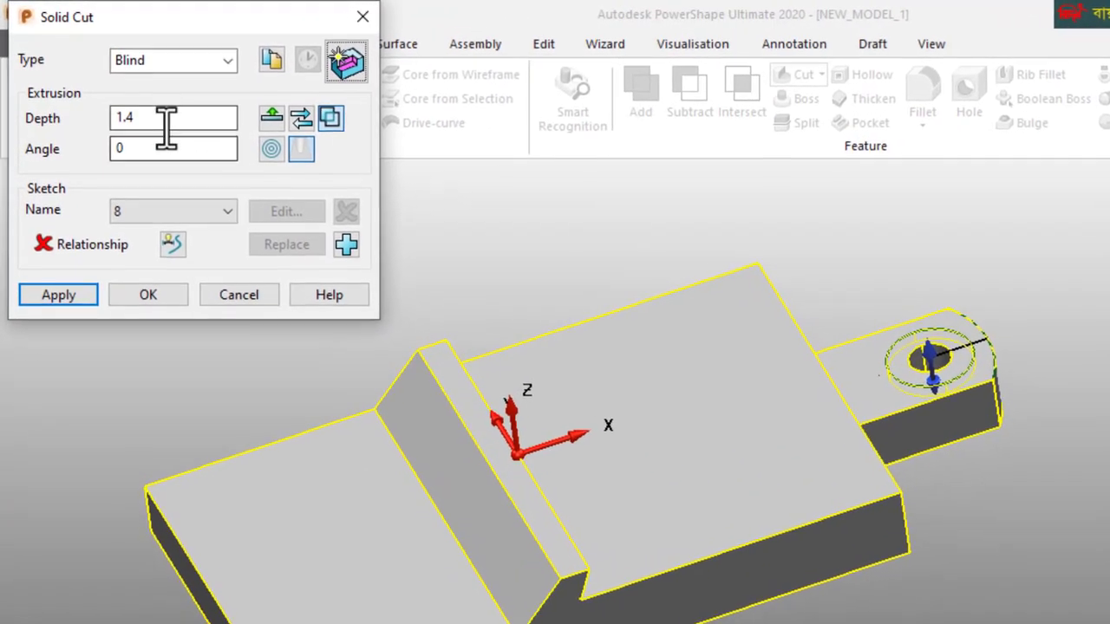
drag(122, 92, 50, 114)
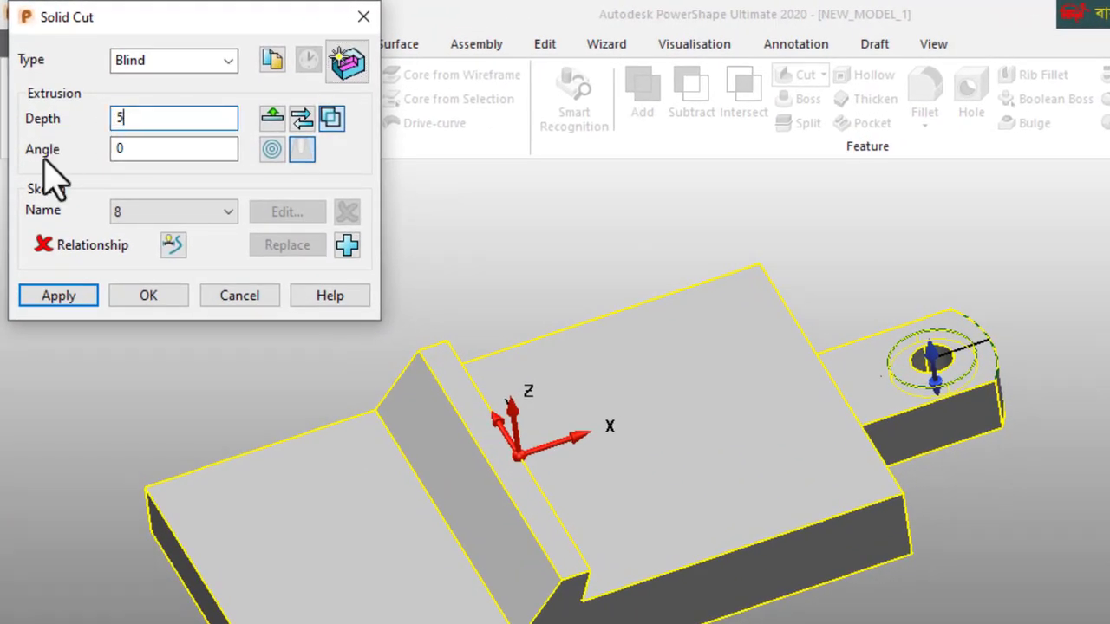
click(56, 297)
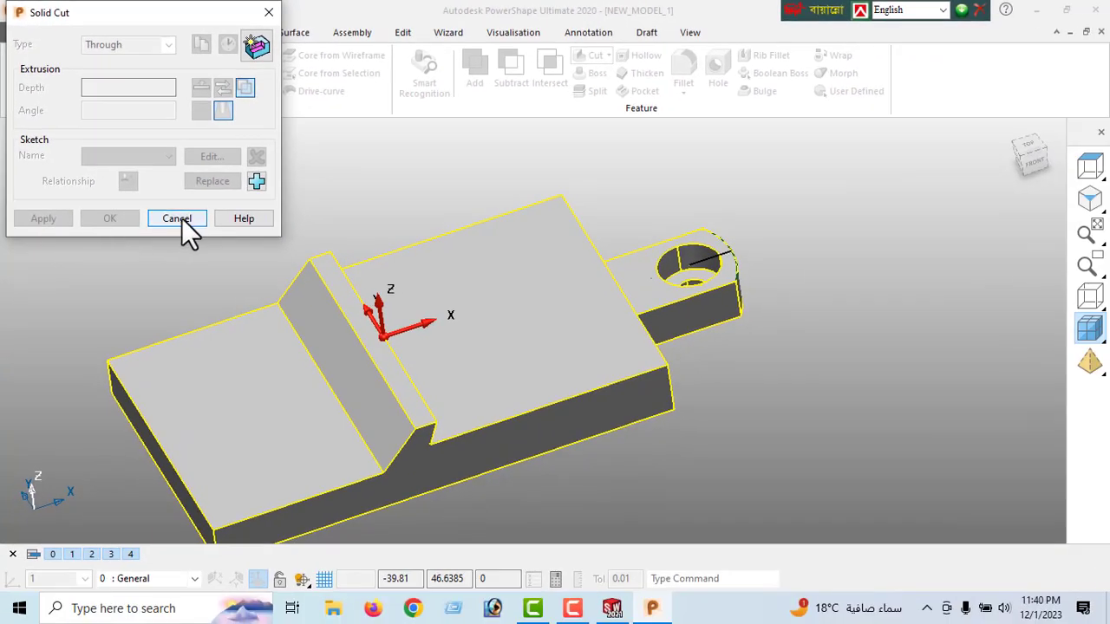
click(177, 219)
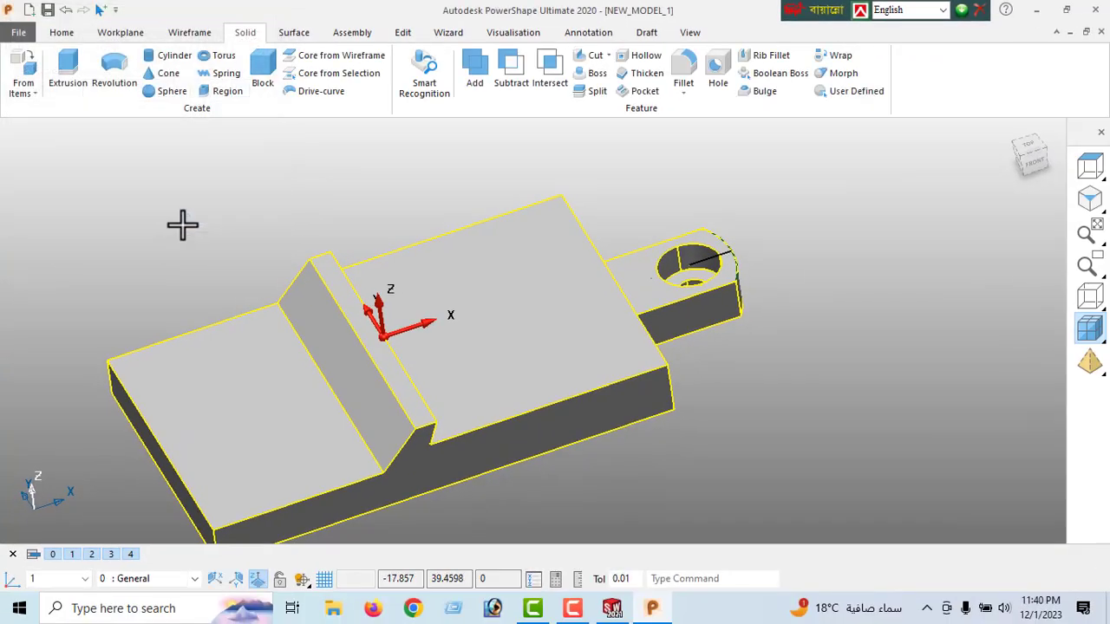
Select the remaining line and curve wireframe at the tongue's rounded end and delete it
click(54, 33)
click(747, 174)
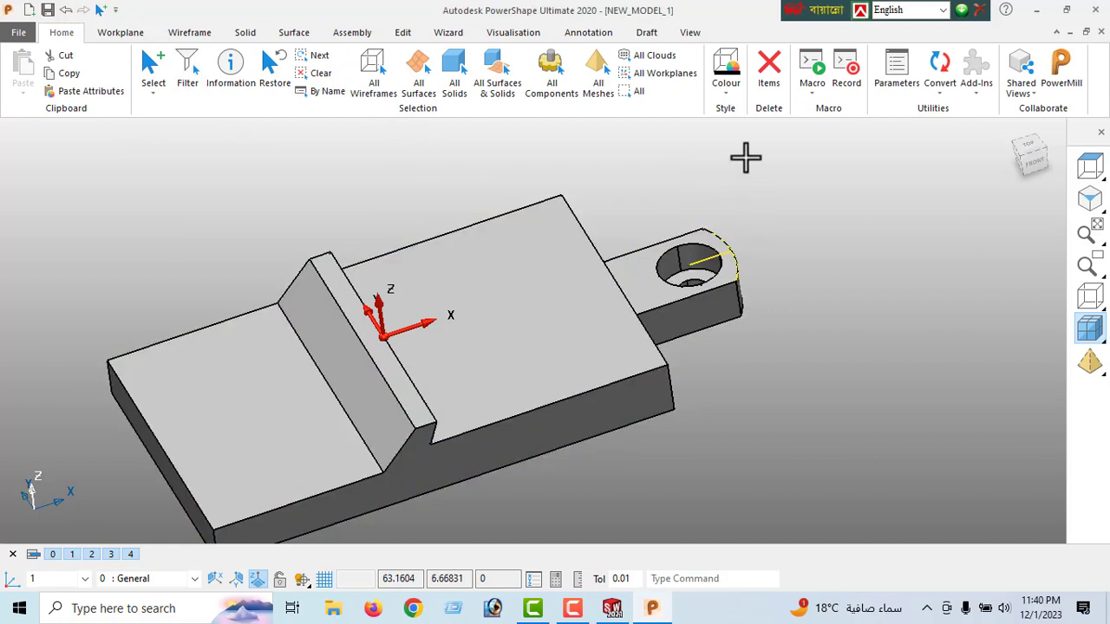
click(772, 76)
scroll(656, 299, down, 1)
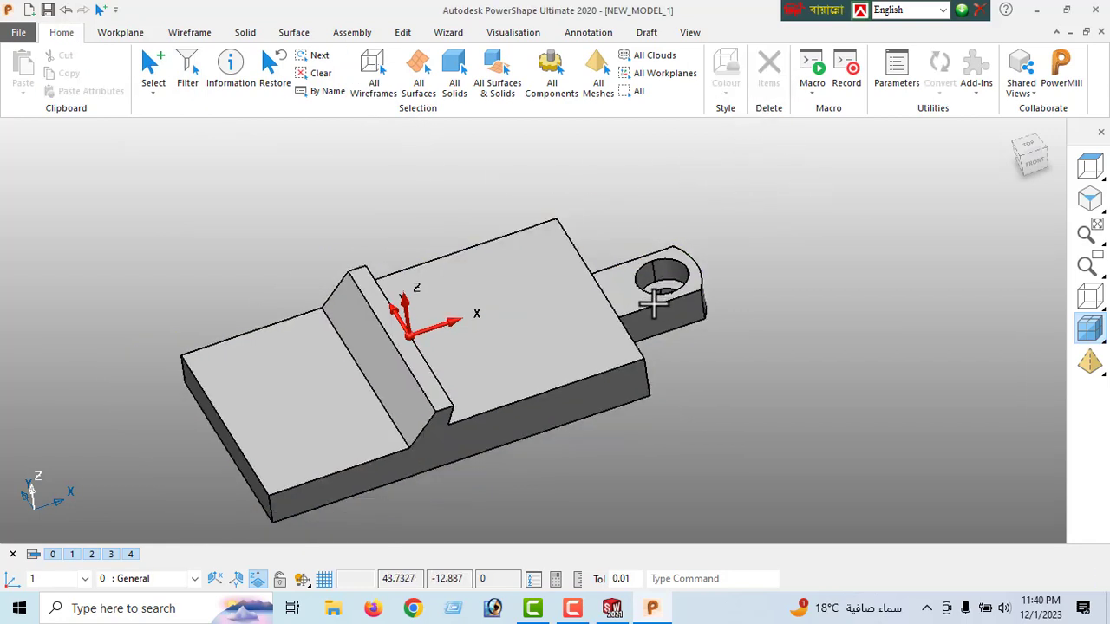
middle_drag(406, 399, 273, 349)
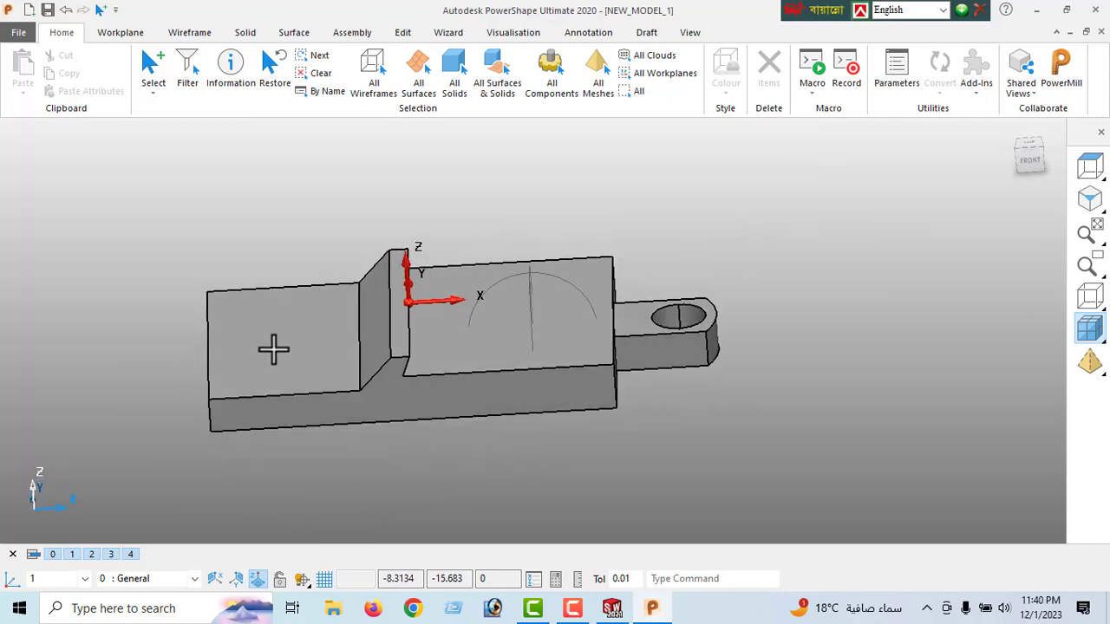
Offset a copy of the plate's upper edge above the tongue by 9 toward the raised step
click(1030, 143)
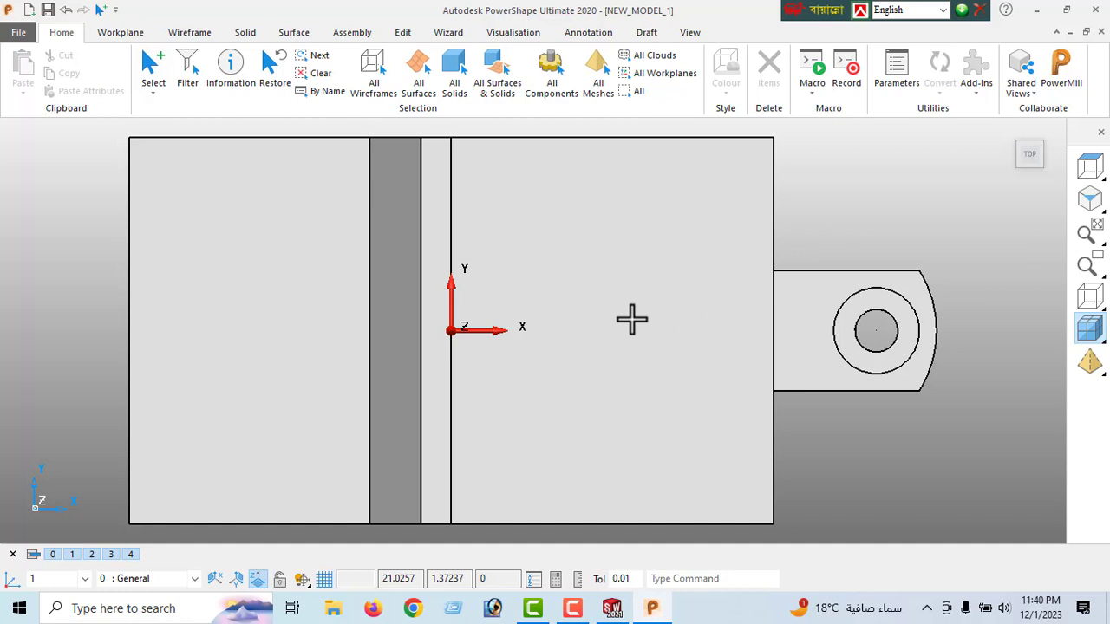
middle_drag(294, 407, 821, 381)
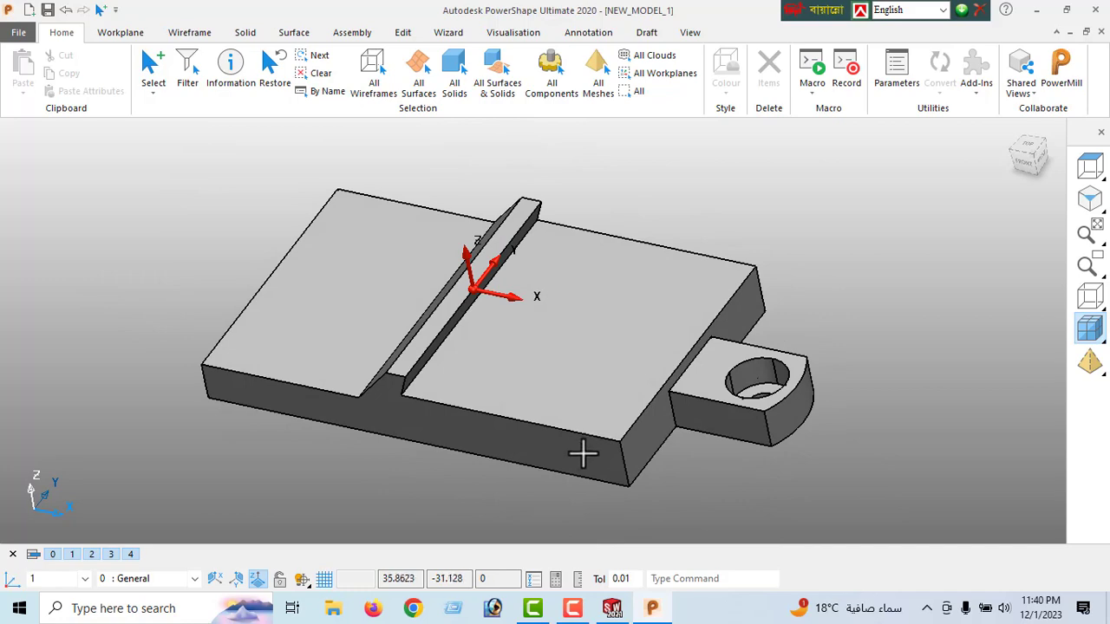
click(643, 411)
click(403, 33)
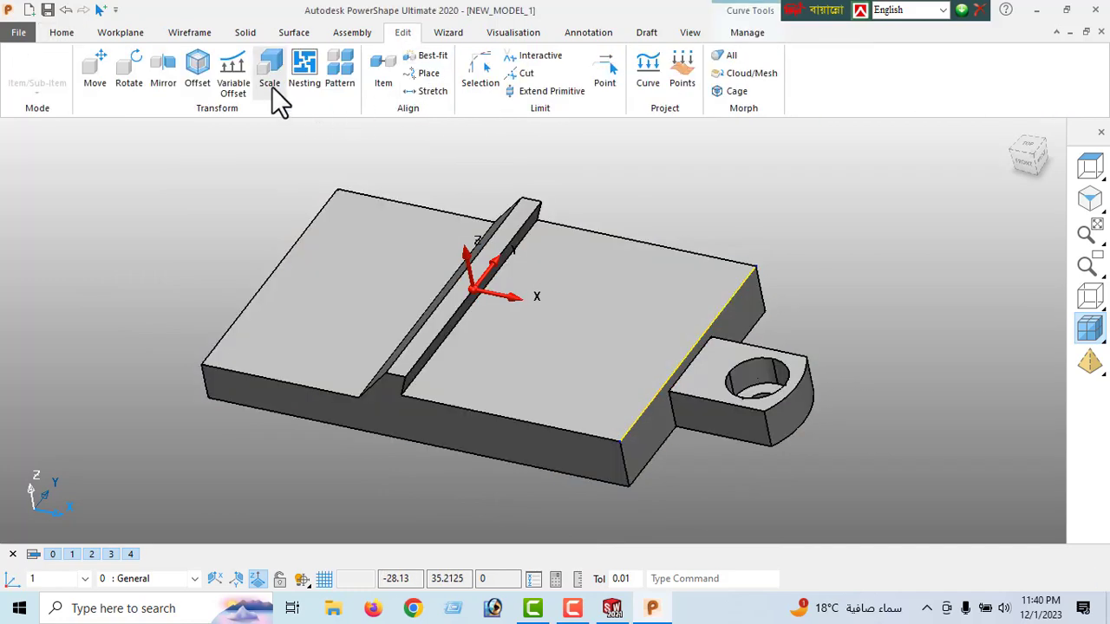
click(197, 72)
click(704, 353)
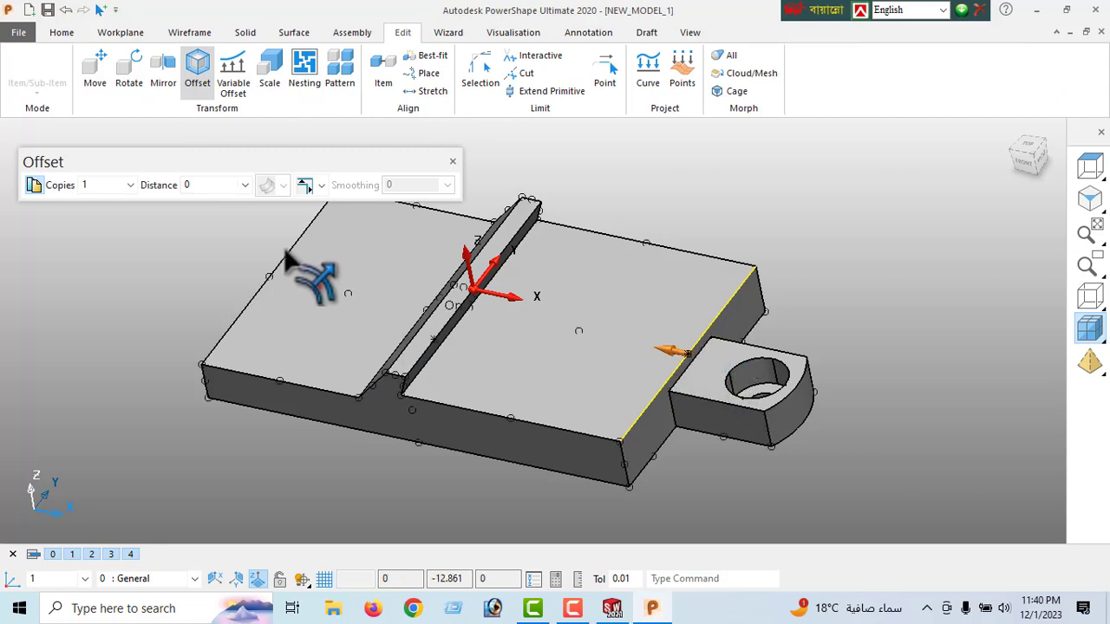
double_click(228, 186)
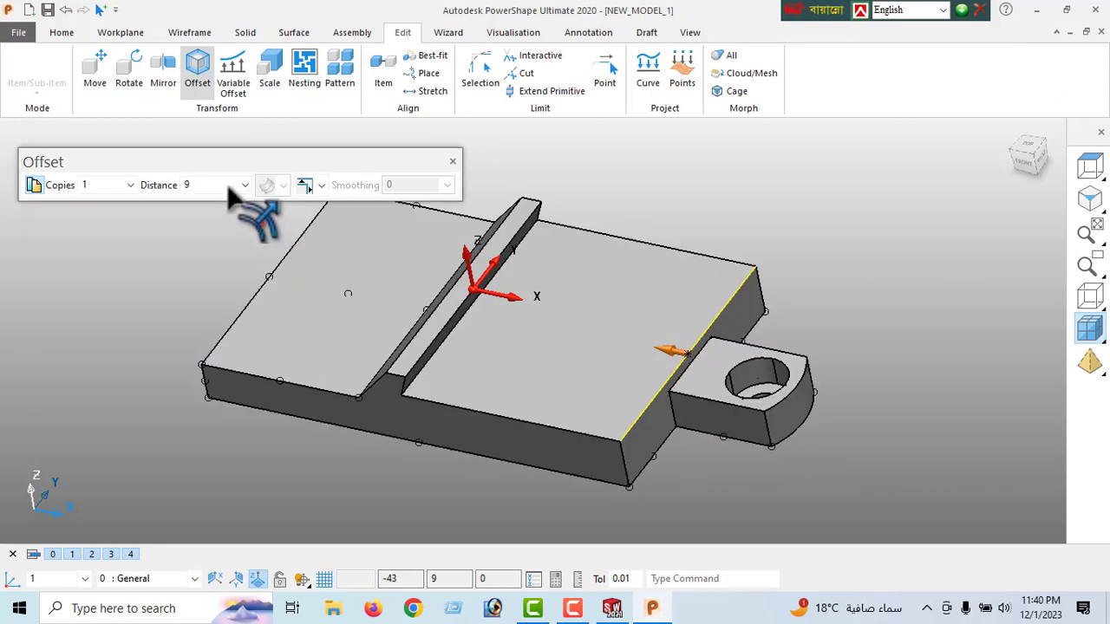
click(452, 161)
Pick the lower edge at the foot of the raised step as a curve on the plate's top face
click(1027, 145)
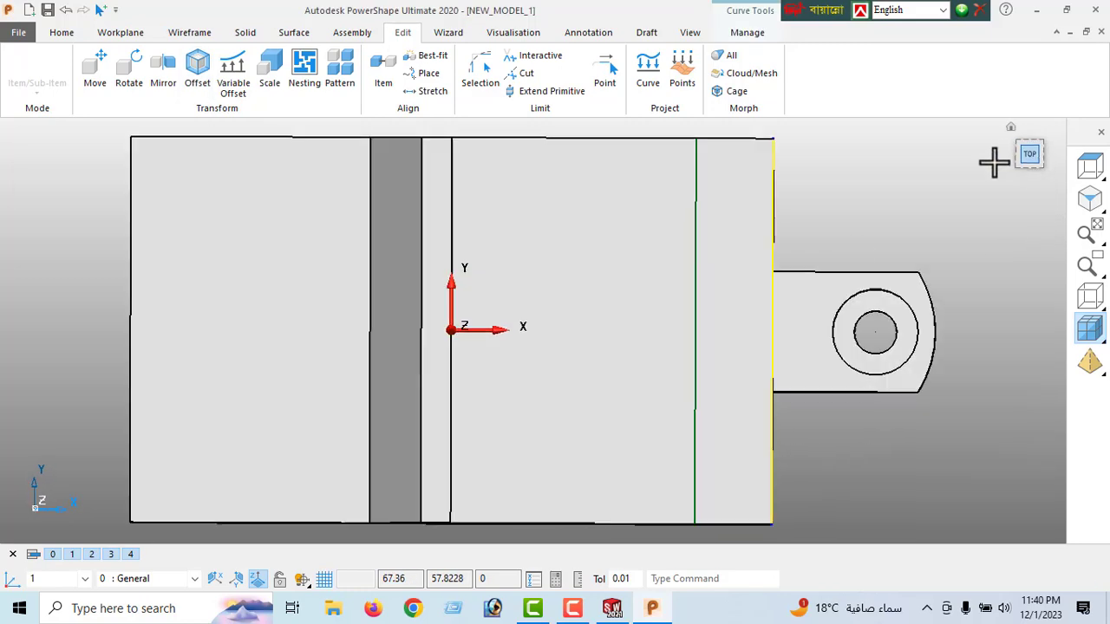
middle_drag(483, 436, 198, 309)
scroll(983, 279, down, 1)
middle_drag(772, 299, 815, 158)
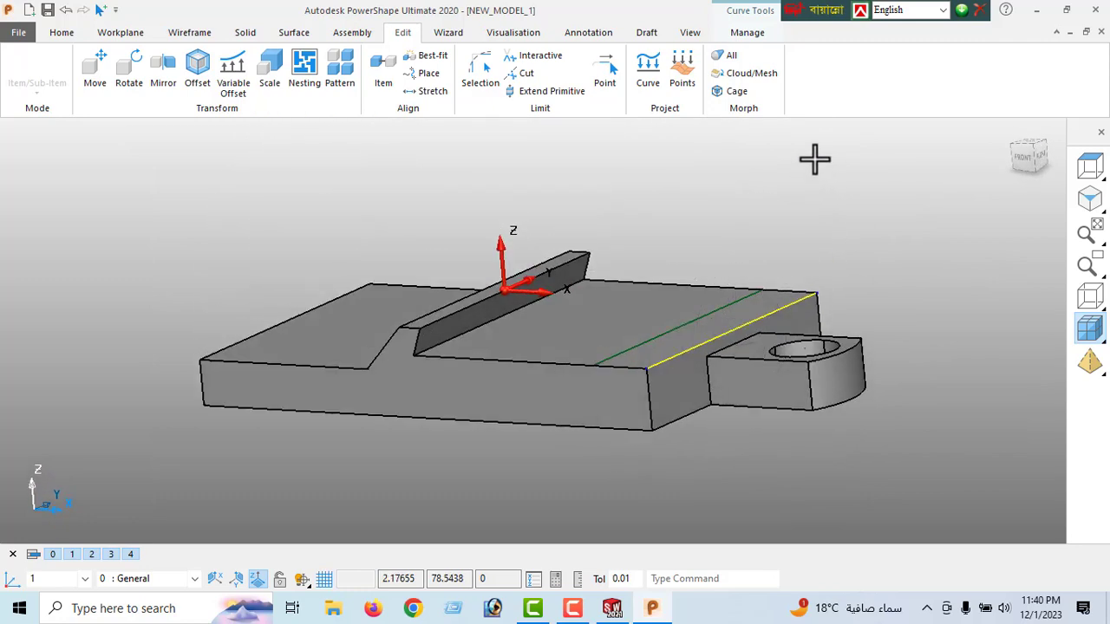
click(476, 324)
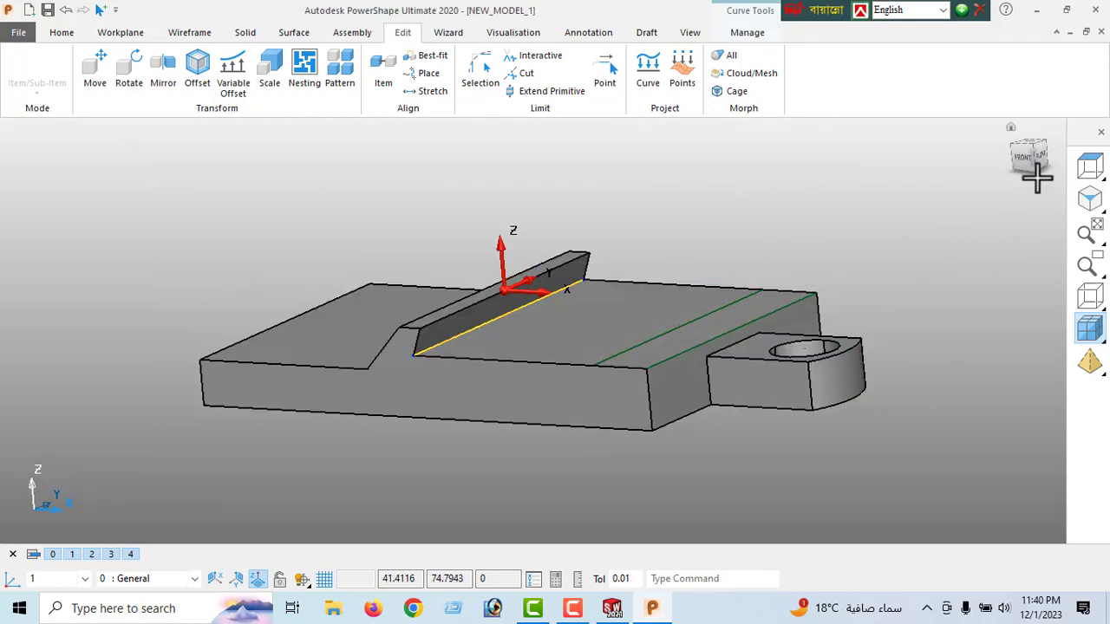
click(1090, 166)
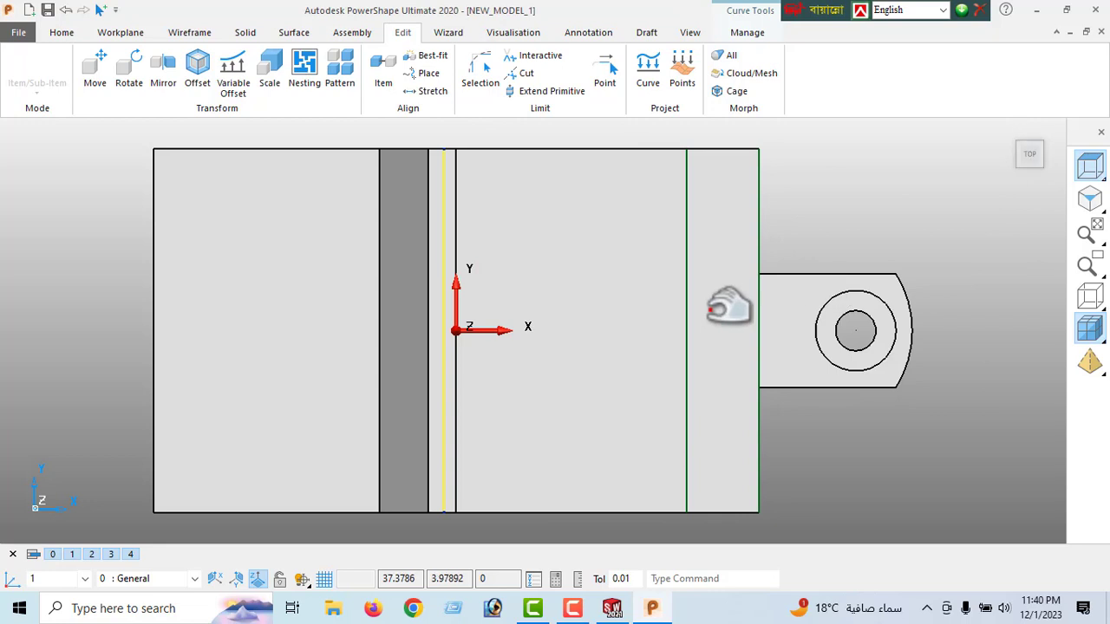
Draw a single line from the midpoint of the plate's tongue-side edge to the midpoint of the raised step's foot edge
click(189, 34)
click(23, 68)
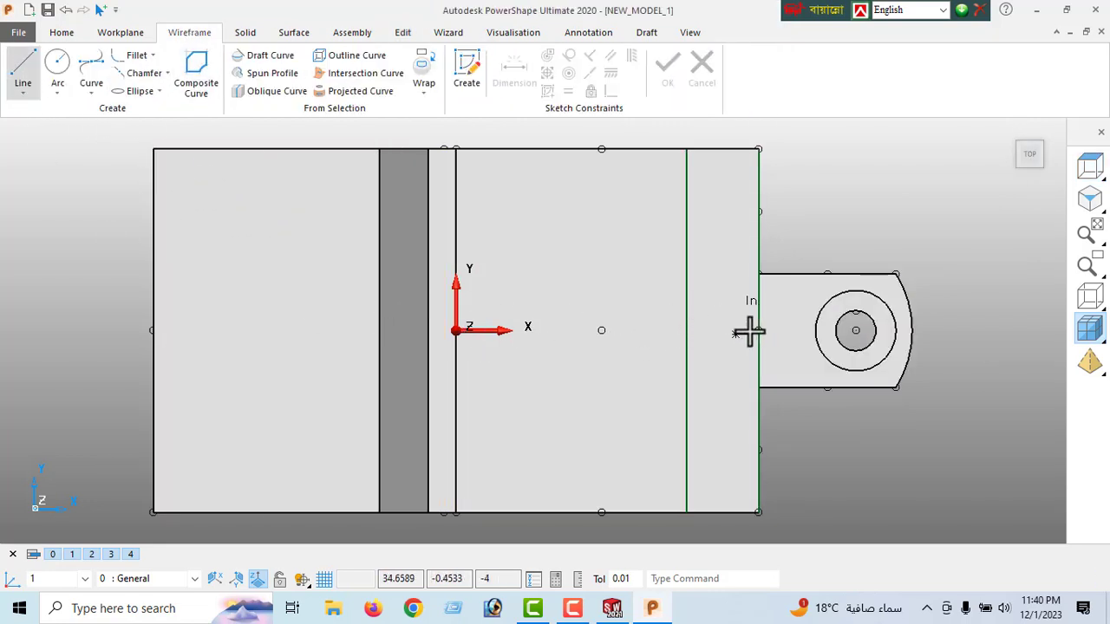
click(16, 74)
click(27, 98)
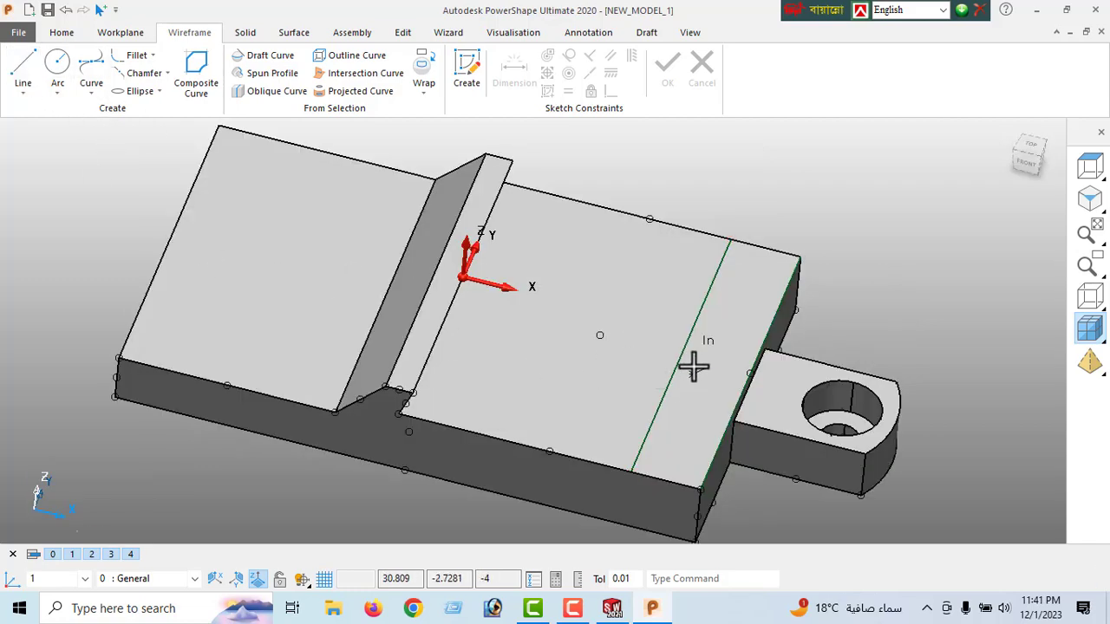
click(751, 373)
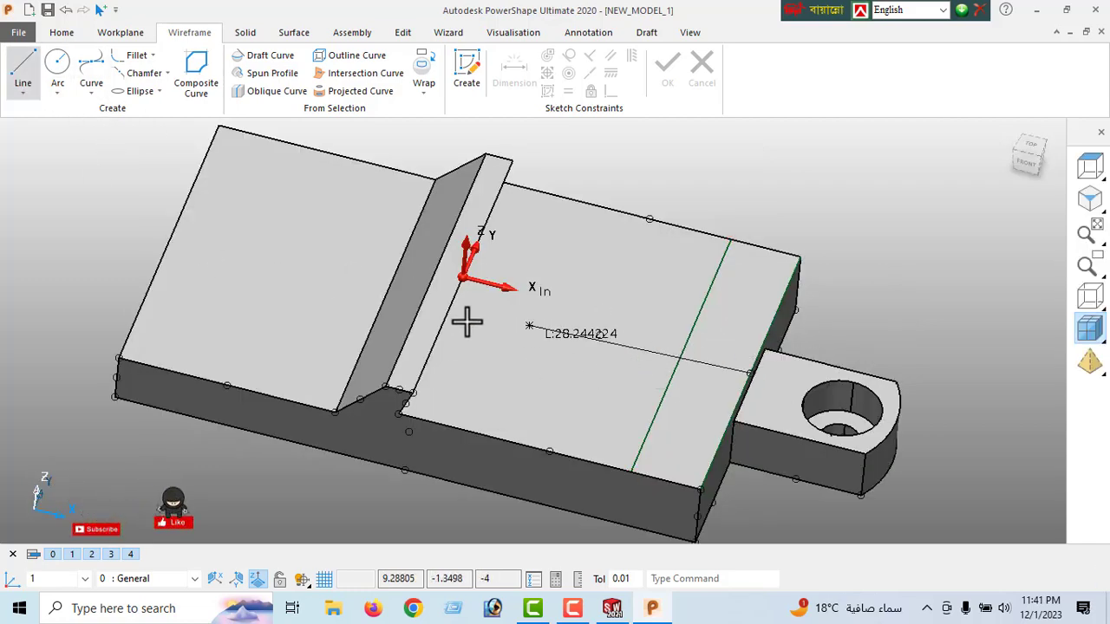
middle_drag(480, 324, 369, 298)
click(458, 301)
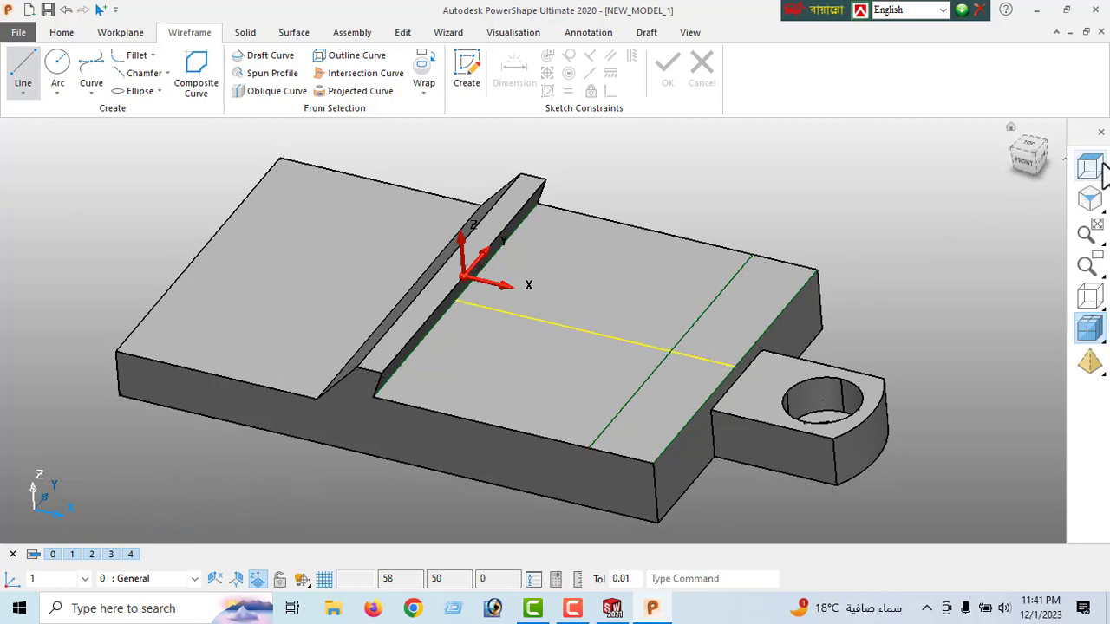
Trim the centre line back to the offset edge line with an Interactive limit
click(1029, 152)
right_click(738, 188)
click(774, 196)
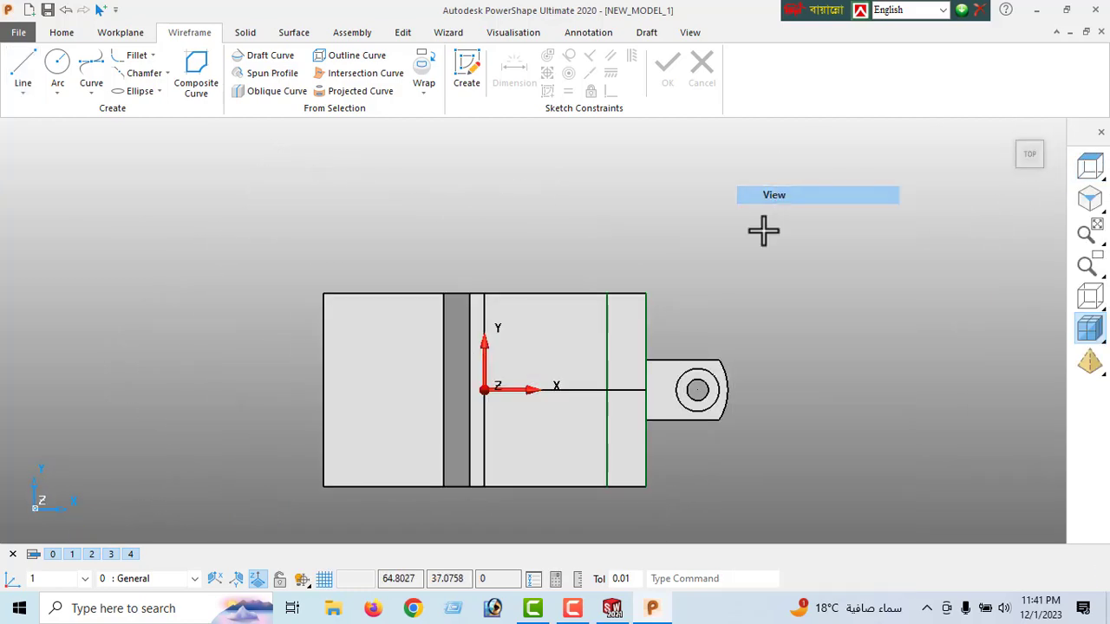
click(403, 32)
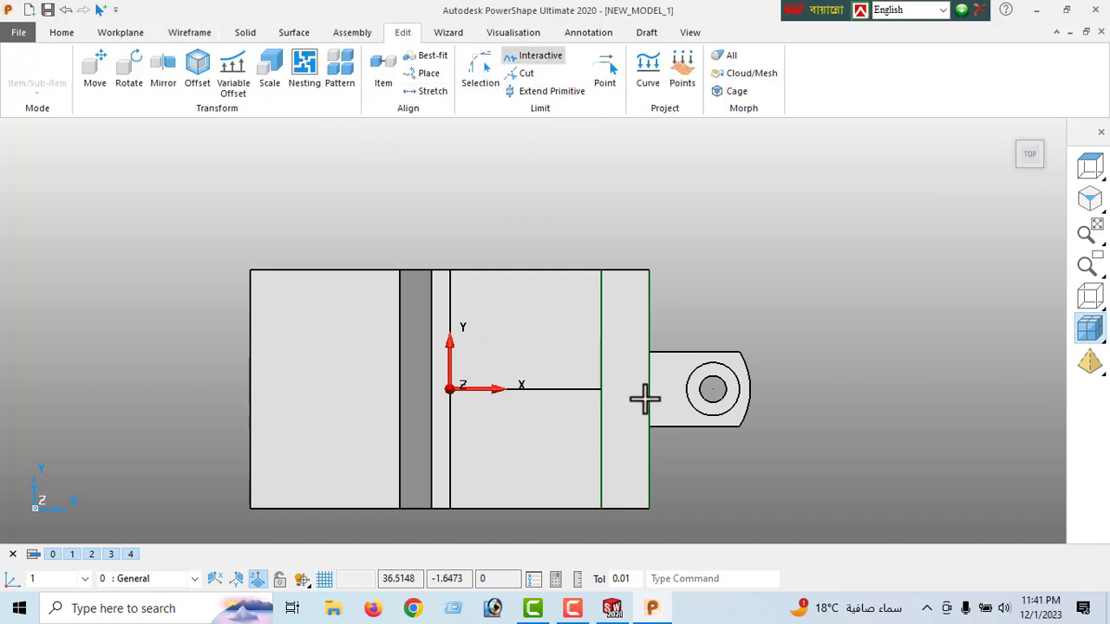
right_click(863, 307)
click(885, 196)
Offset copies of the trimmed centre line by 12 to both sides
click(577, 390)
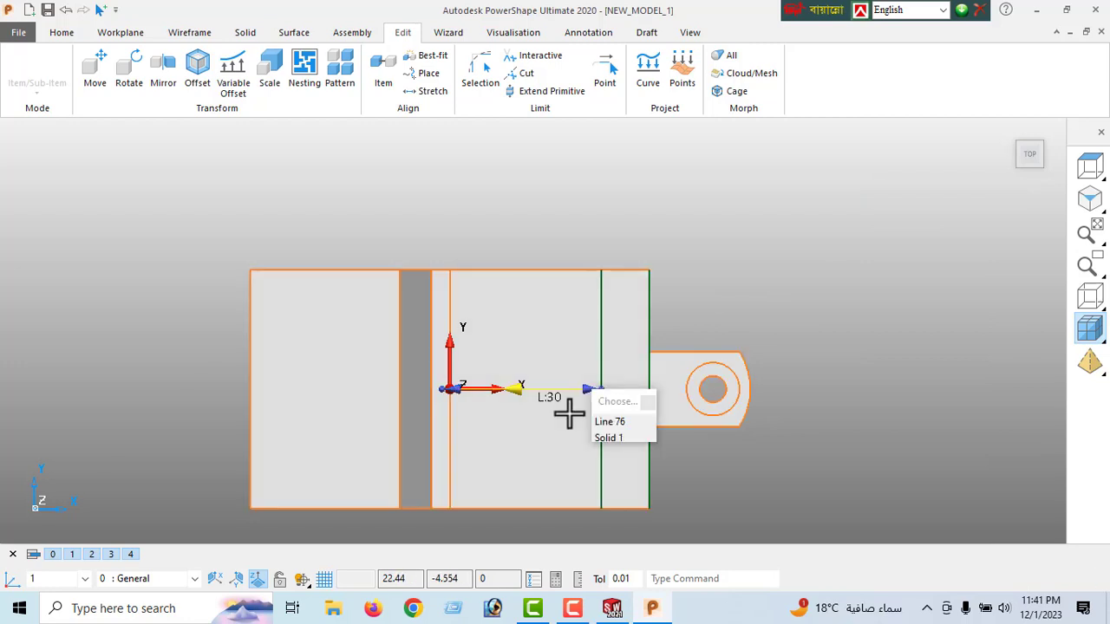
click(568, 414)
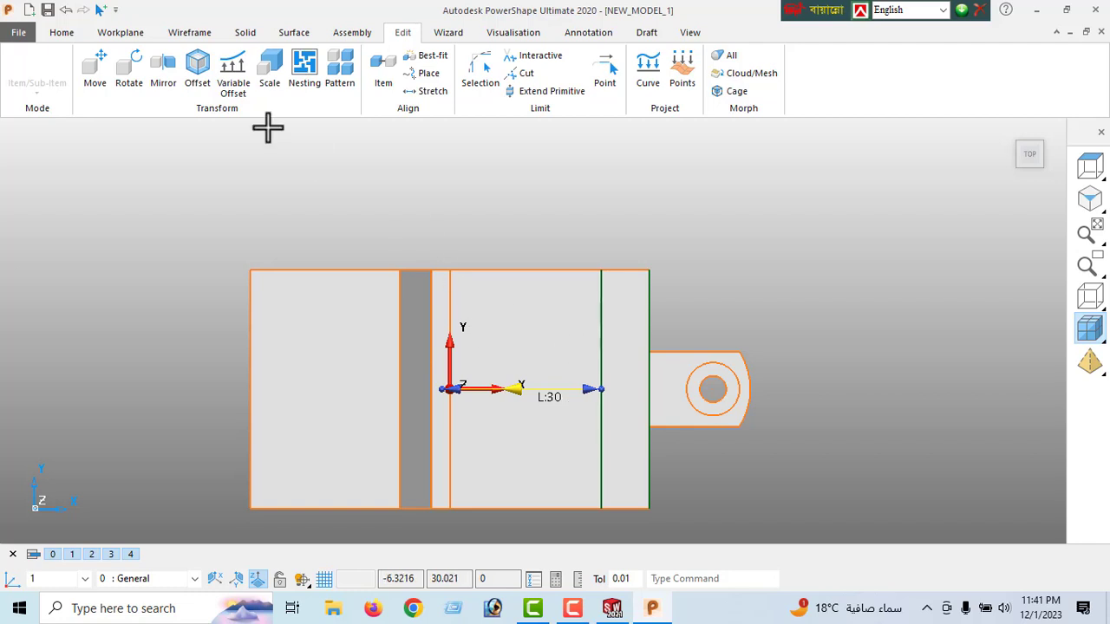
click(200, 67)
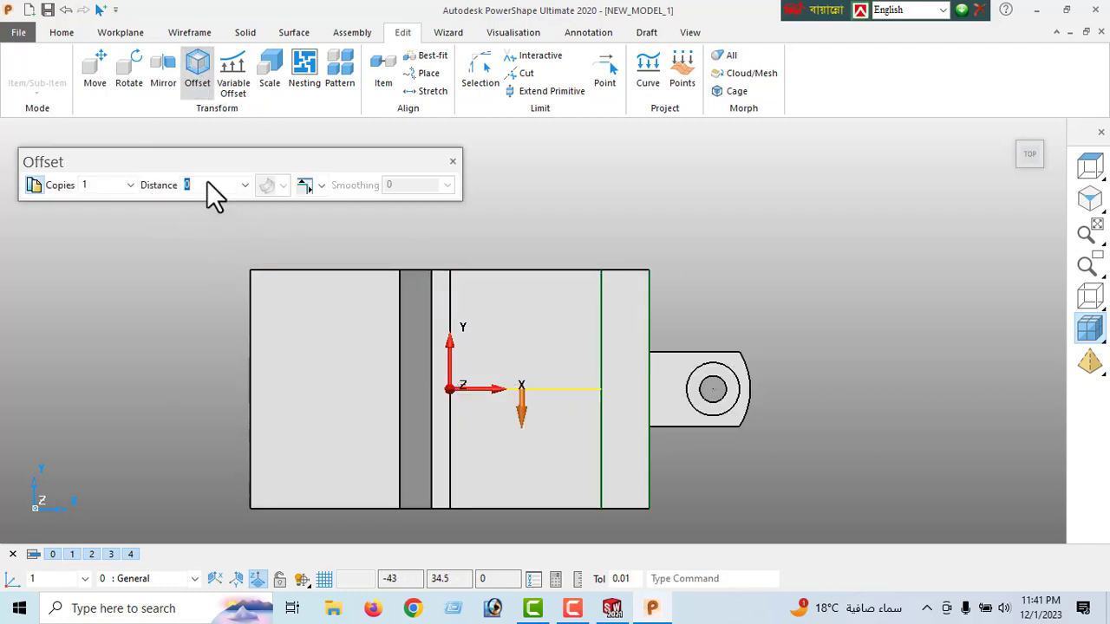
text(12)
key(Return)
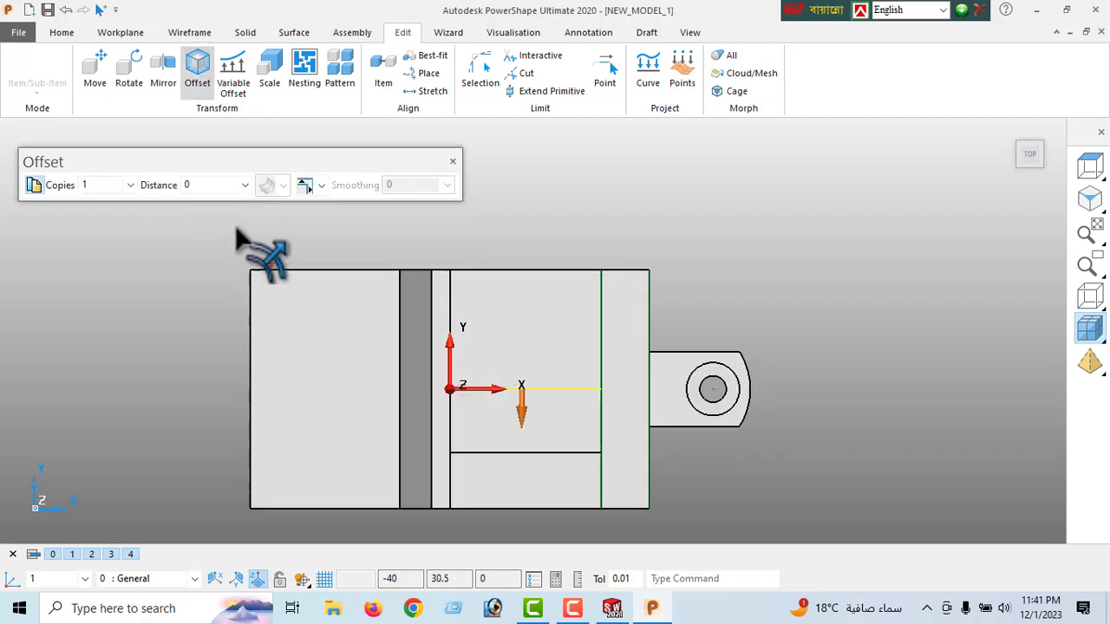
text(-1)
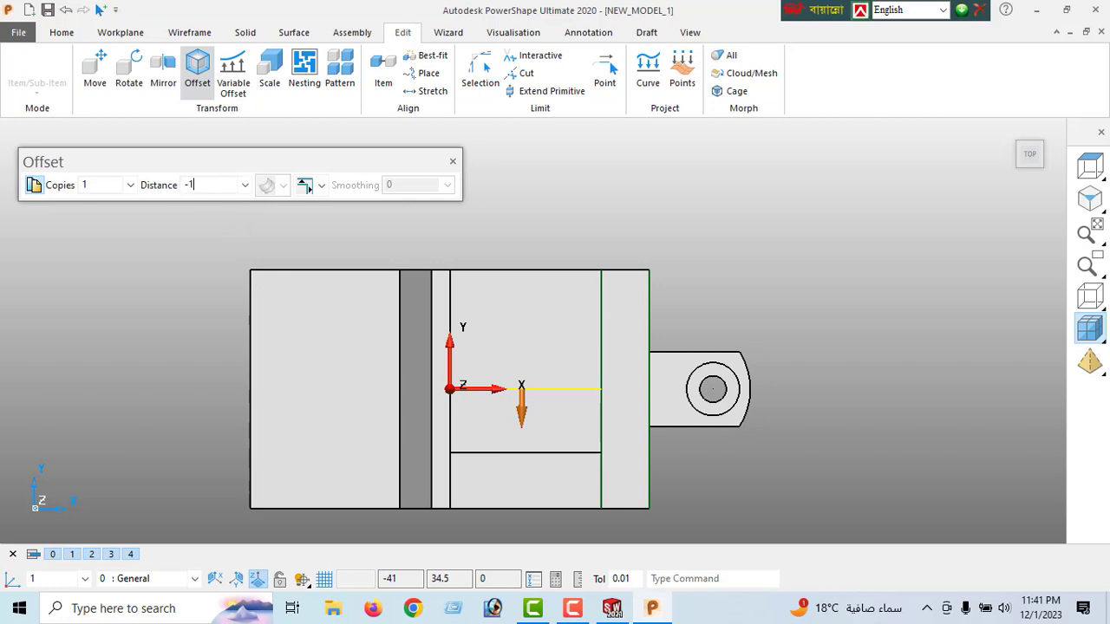
click(452, 161)
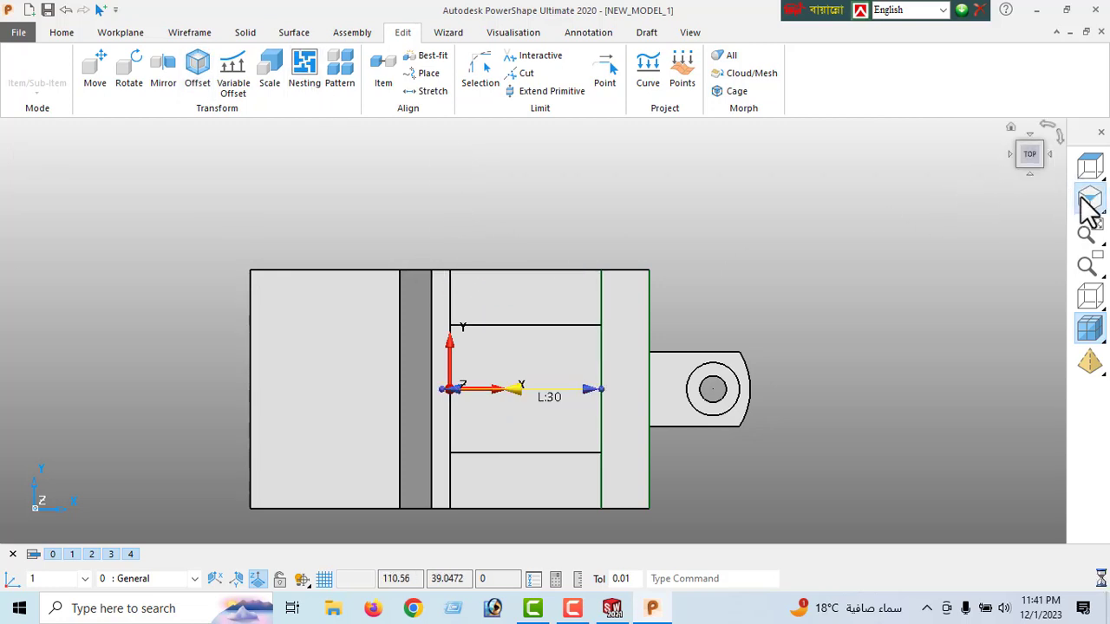
Create a closed composite curve from the two offset lines, the offset edge line and the raised step's foot edge
click(1089, 201)
click(186, 31)
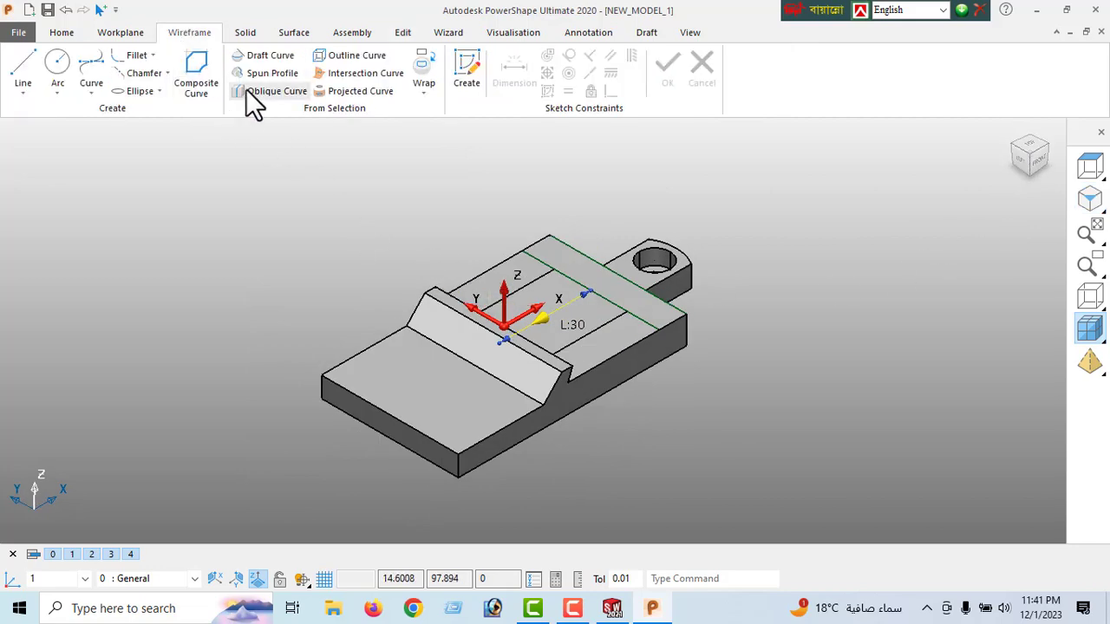
click(194, 74)
middle_drag(580, 342, 494, 405)
click(600, 285)
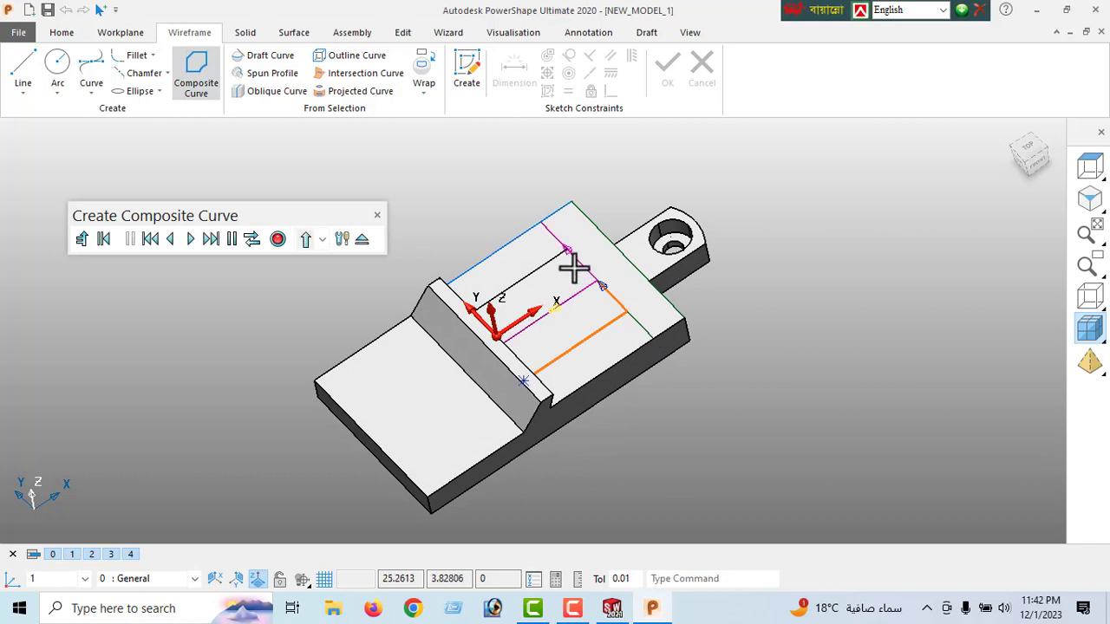
middle_drag(564, 267, 426, 334)
middle_drag(521, 266, 203, 315)
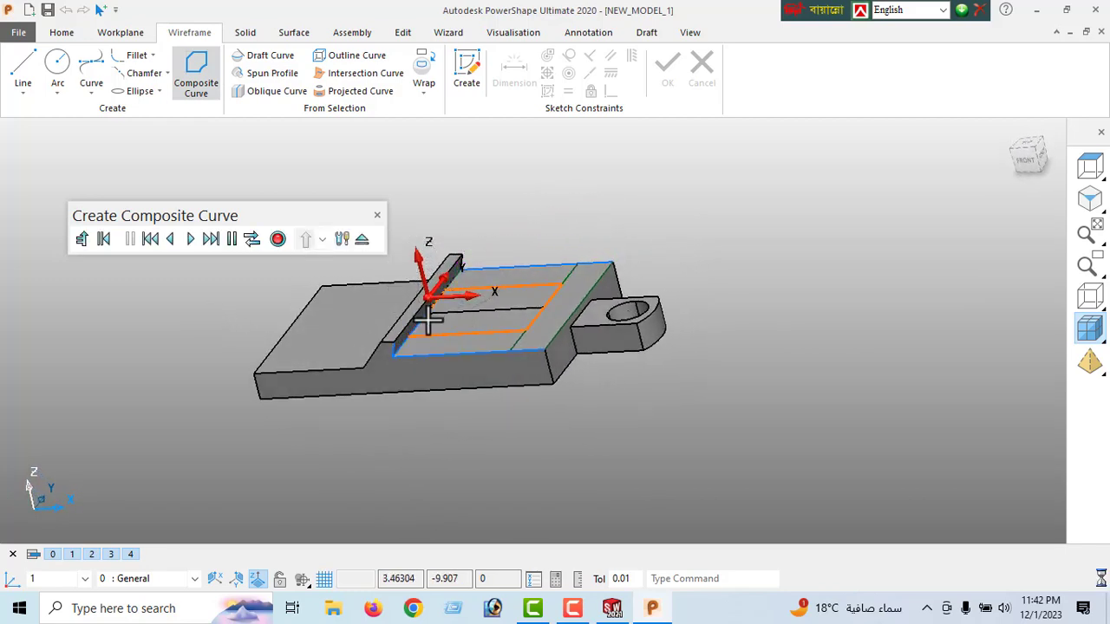
click(416, 339)
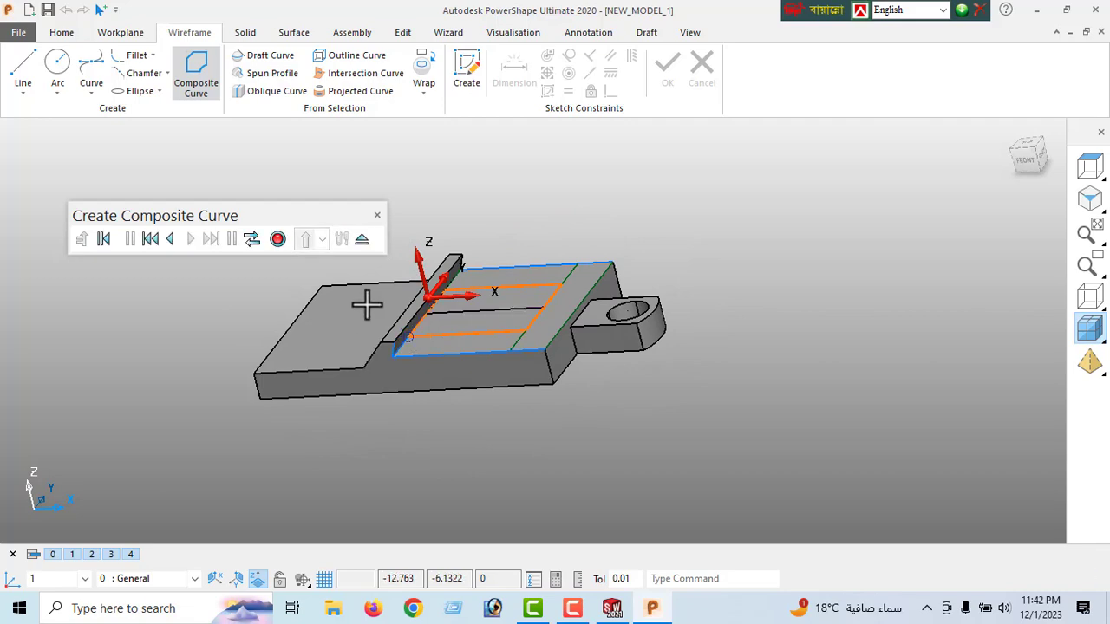
click(277, 239)
click(362, 240)
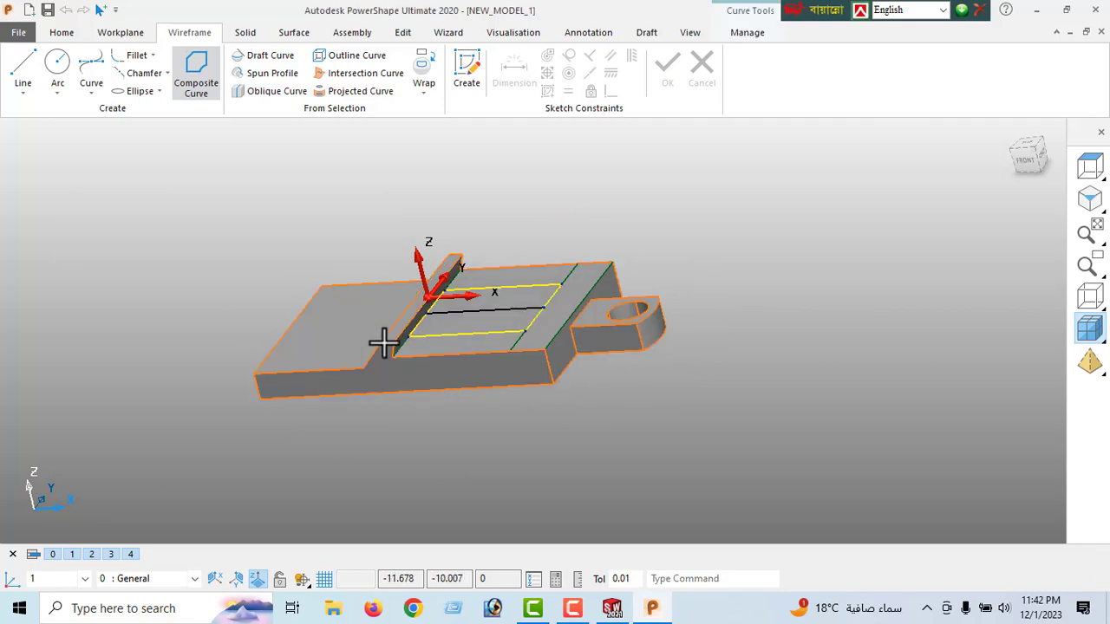
Cut the rectangular composite curve through the plate as a Through solid cut
middle_drag(421, 389, 607, 441)
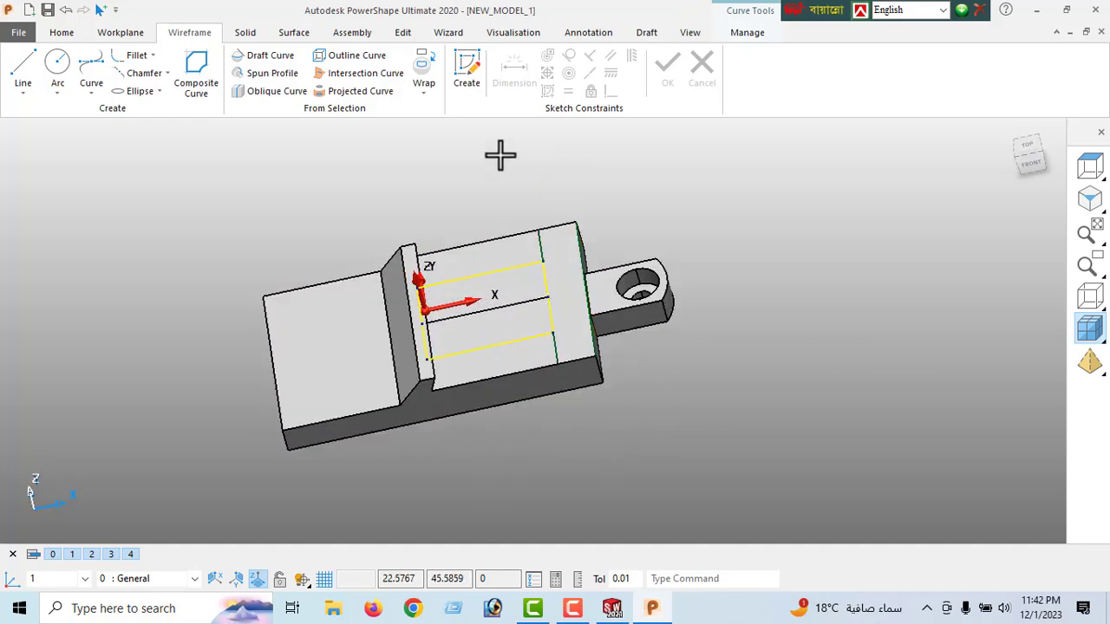
click(246, 35)
click(579, 58)
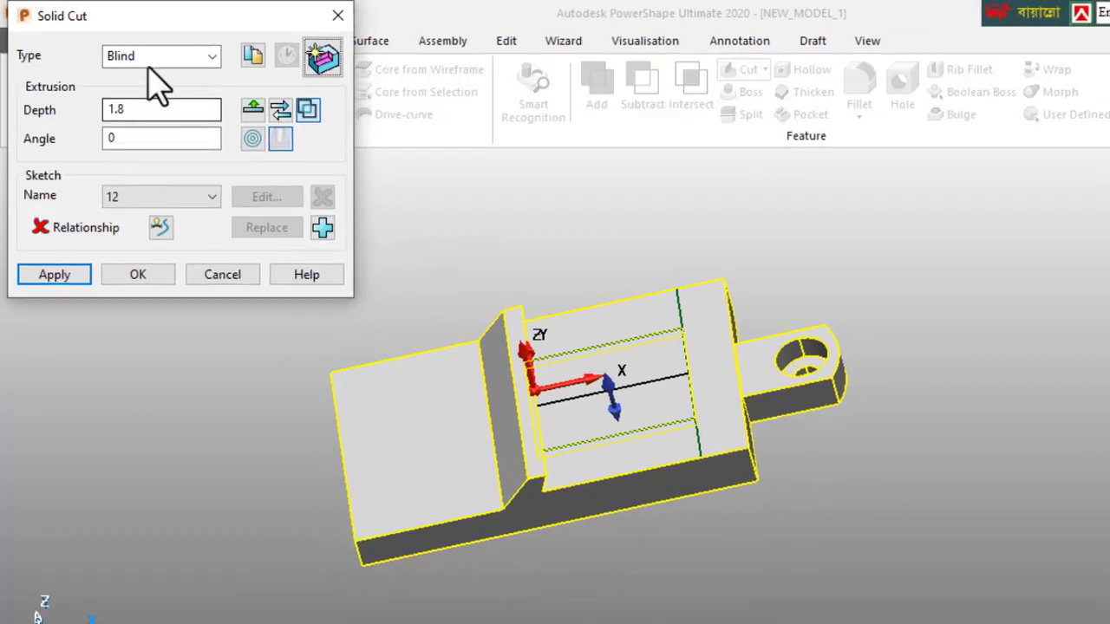
click(151, 59)
click(152, 77)
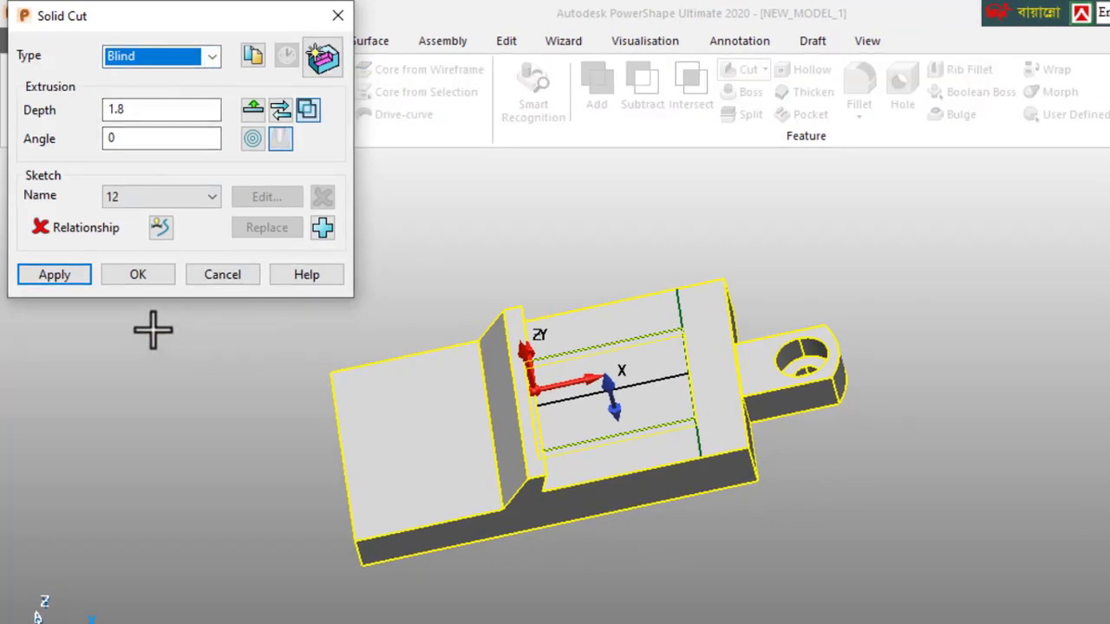
click(212, 56)
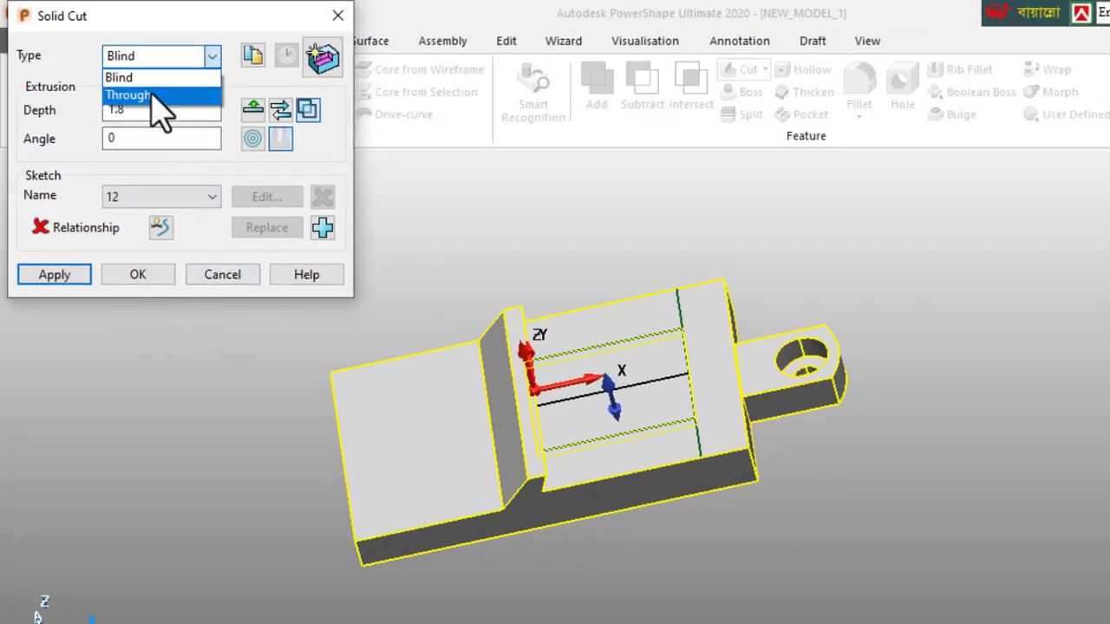
click(152, 96)
click(54, 276)
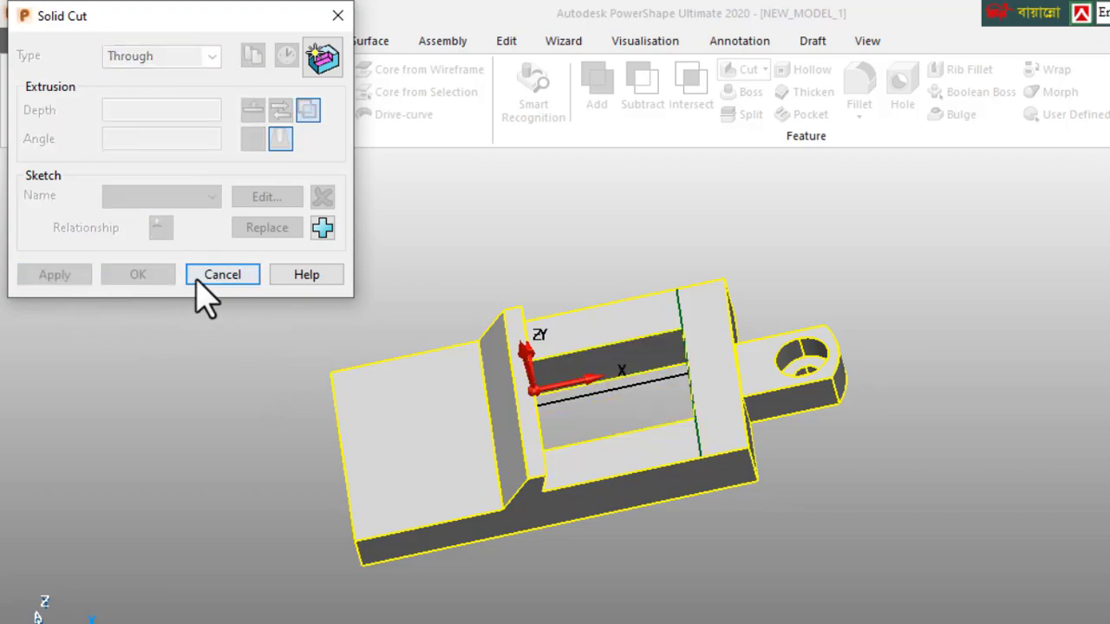
click(196, 276)
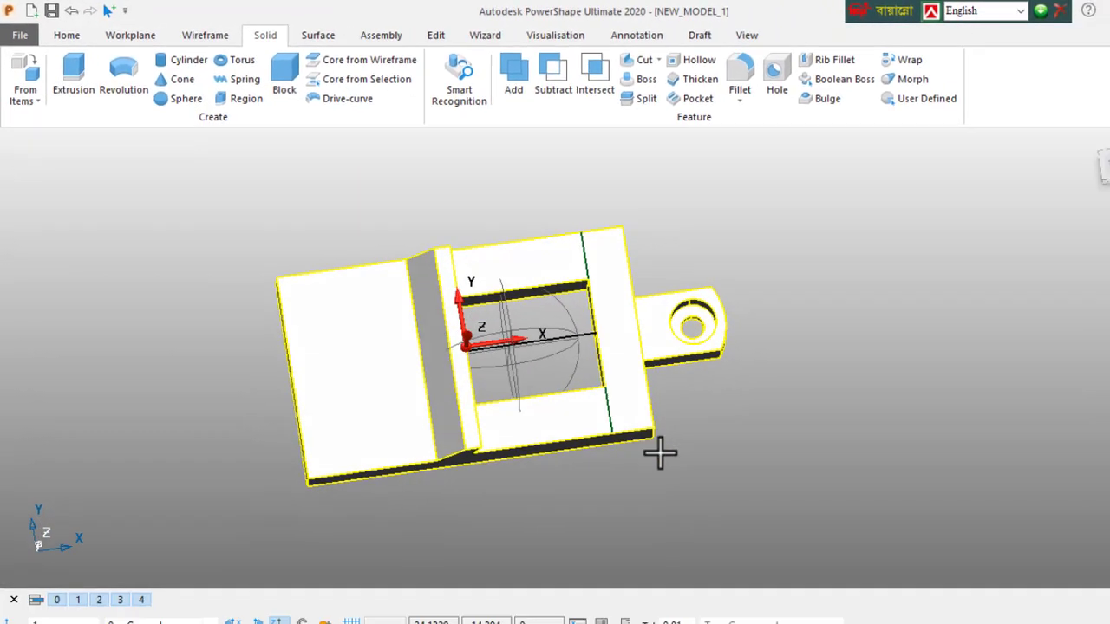
middle_drag(659, 453, 593, 330)
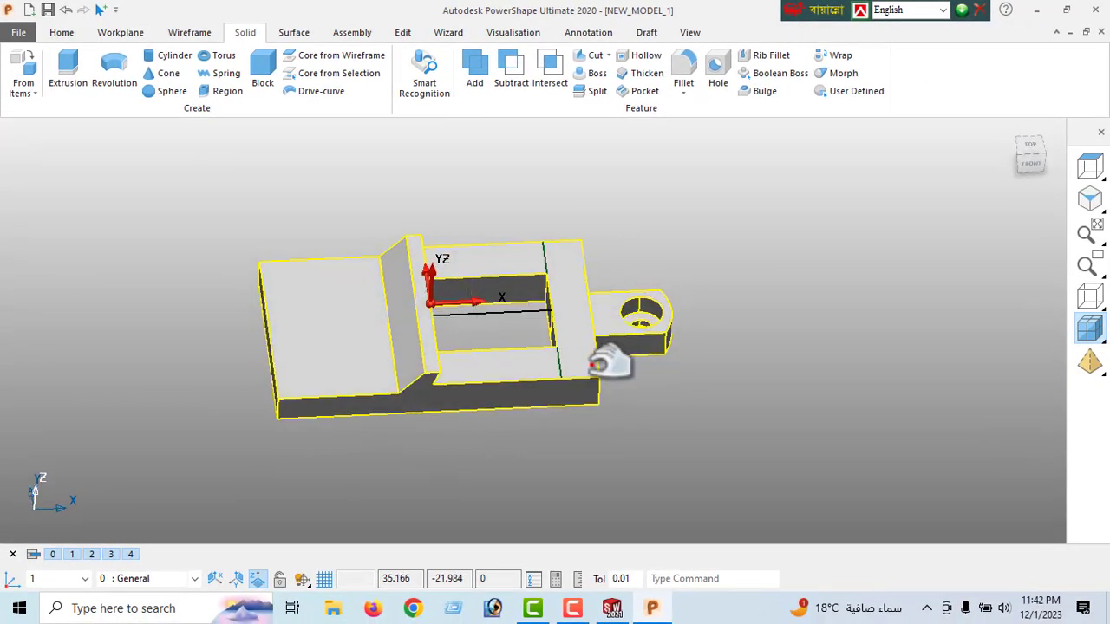
Draw a horizontal line 7 long from the midpoint of the plate's end edge opposite the tongue, running inward, and check its length
click(1028, 144)
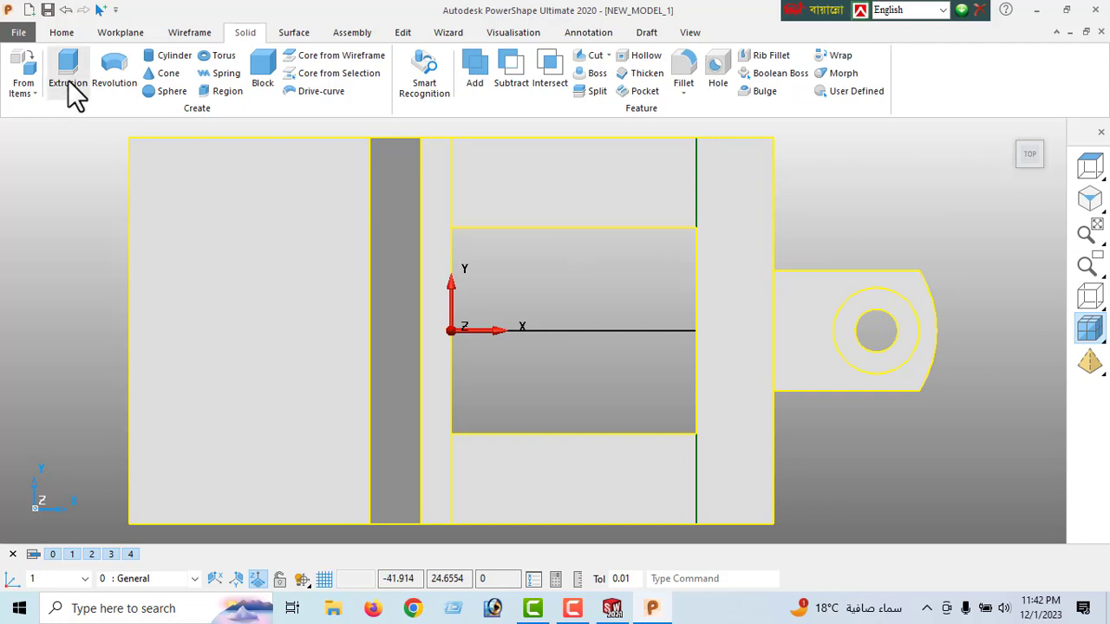
click(193, 32)
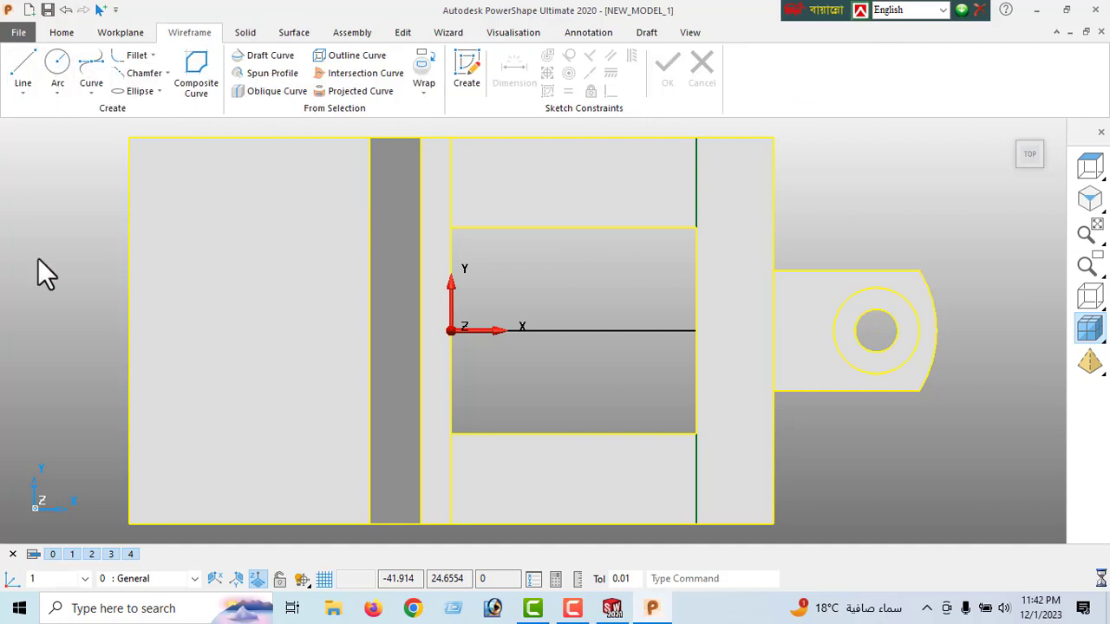
click(128, 329)
click(191, 331)
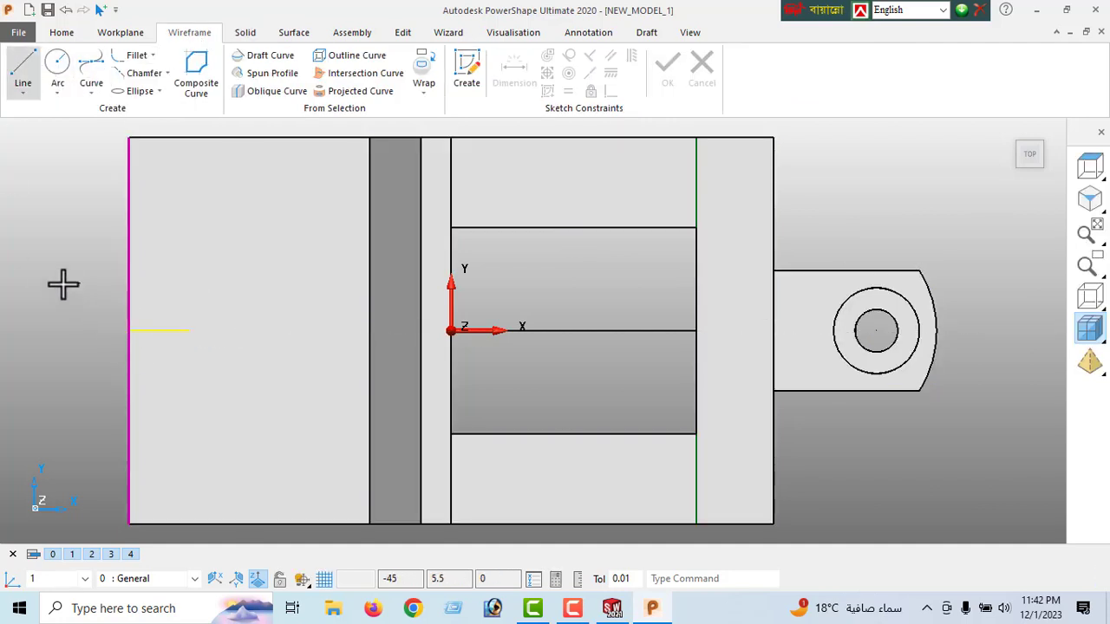
right_click(26, 214)
click(63, 195)
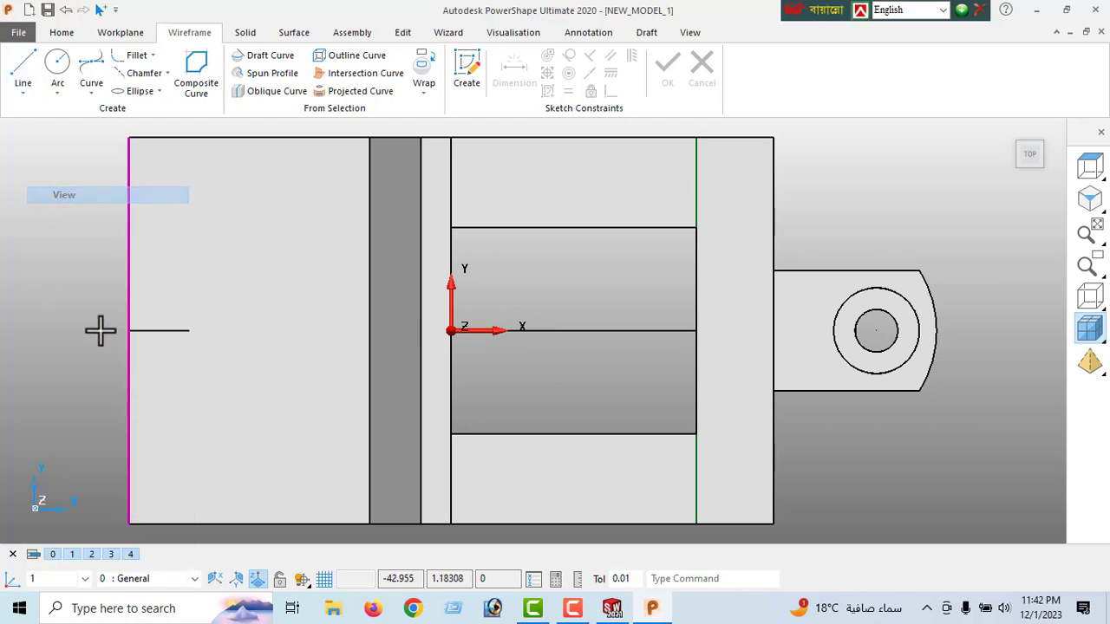
click(171, 330)
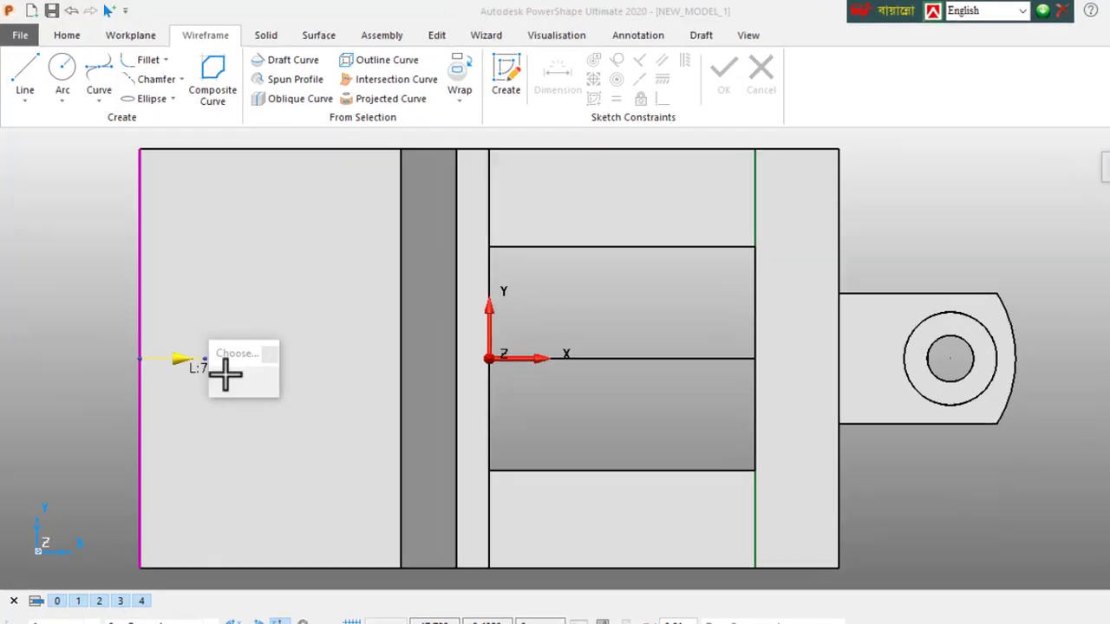
click(210, 346)
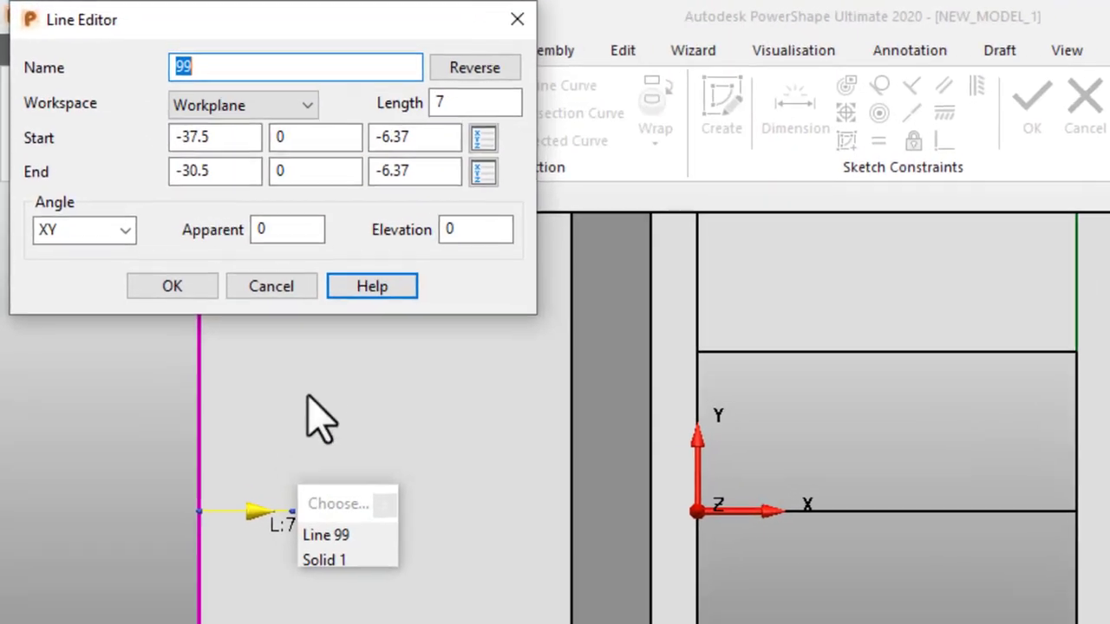
click(172, 295)
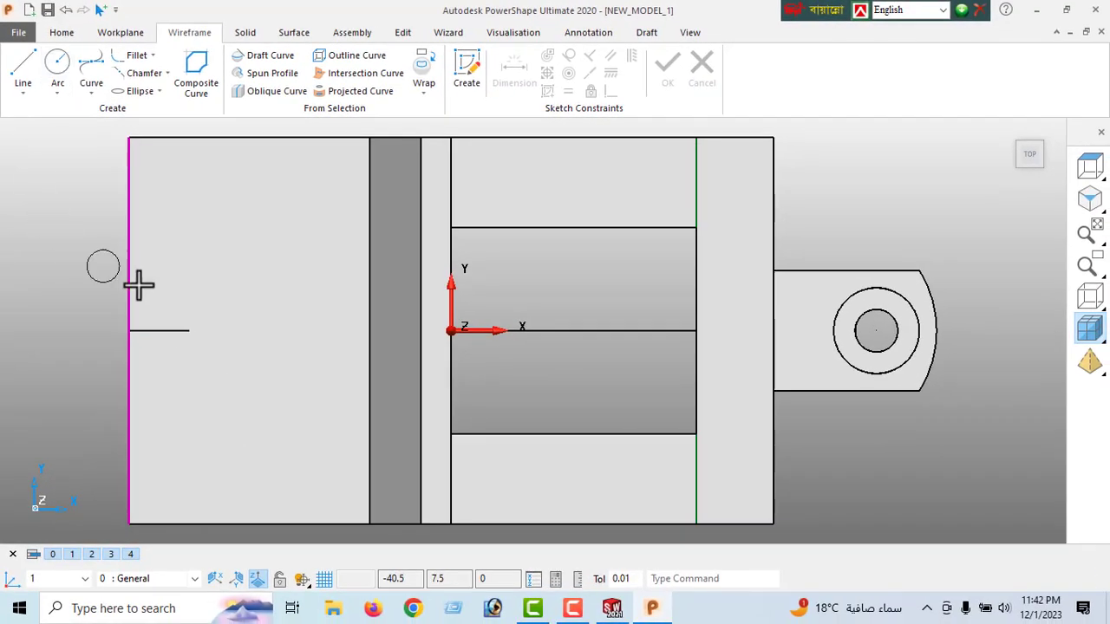
Place a full circle centred on the inner end of the 7-long line and set its radius to 5
click(189, 331)
right_click(11, 191)
click(44, 194)
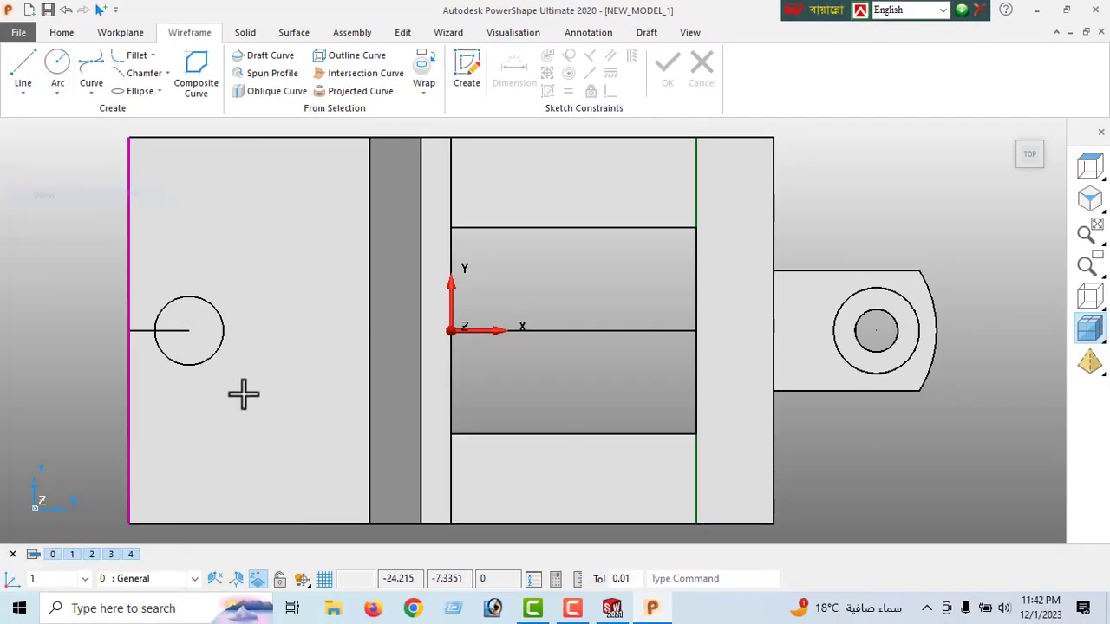
click(204, 362)
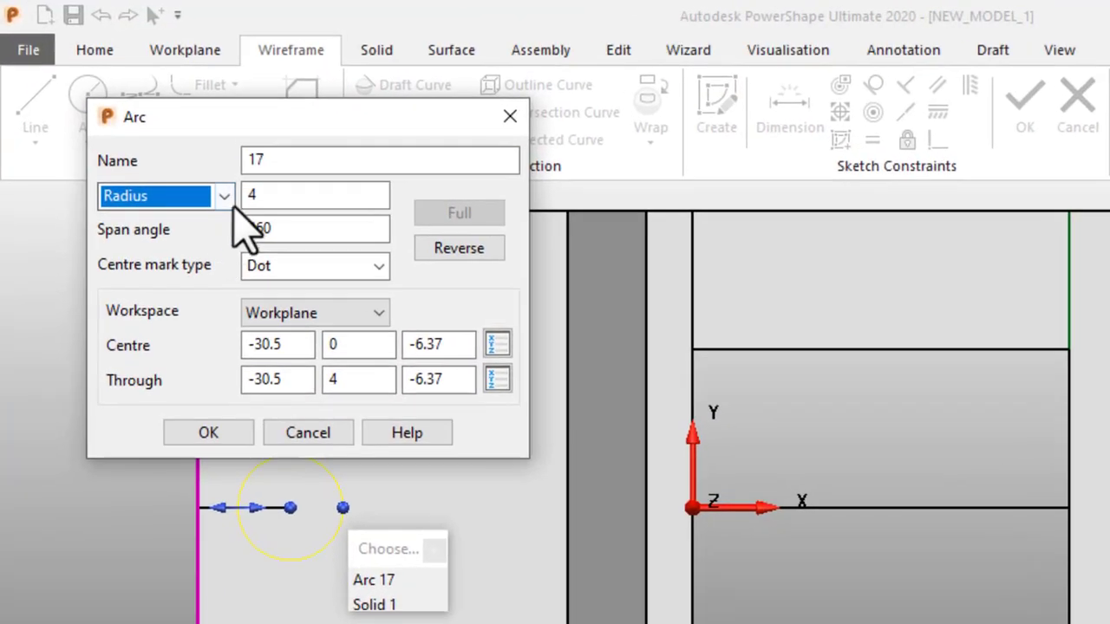
key(Tab)
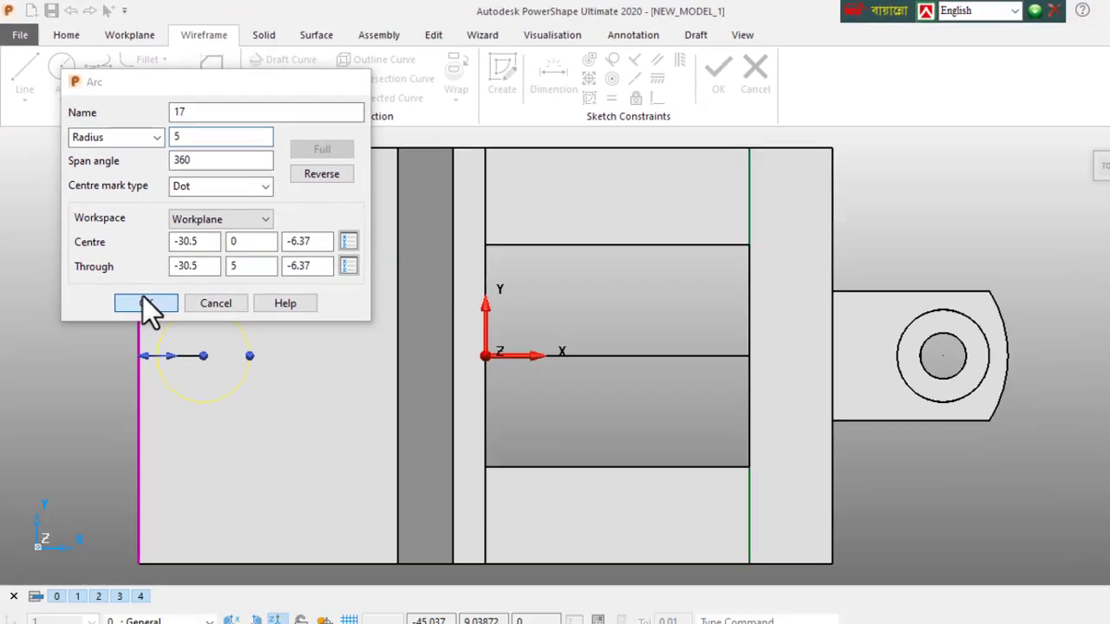
click(208, 433)
Add a second full circle on the same centre and set its radius to 2.5
click(54, 76)
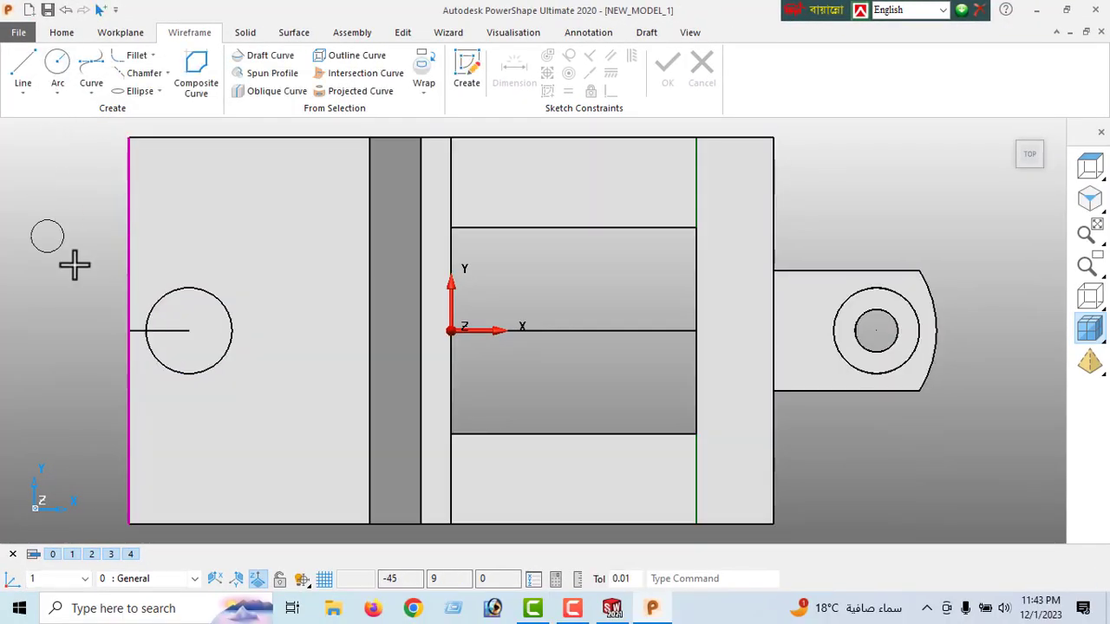
click(189, 330)
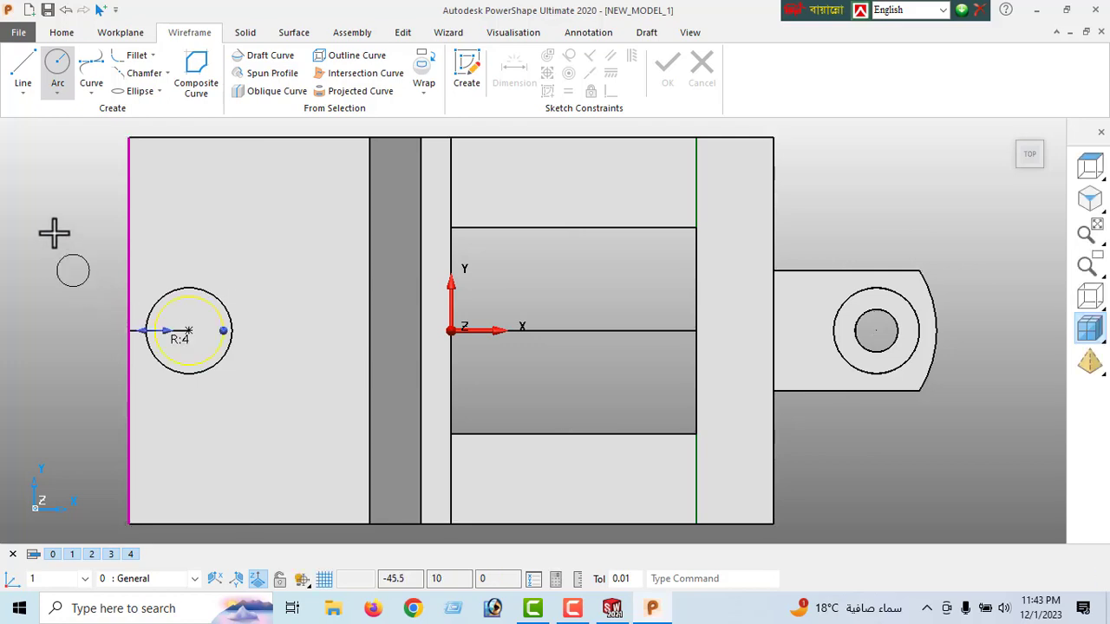
right_click(28, 214)
click(53, 196)
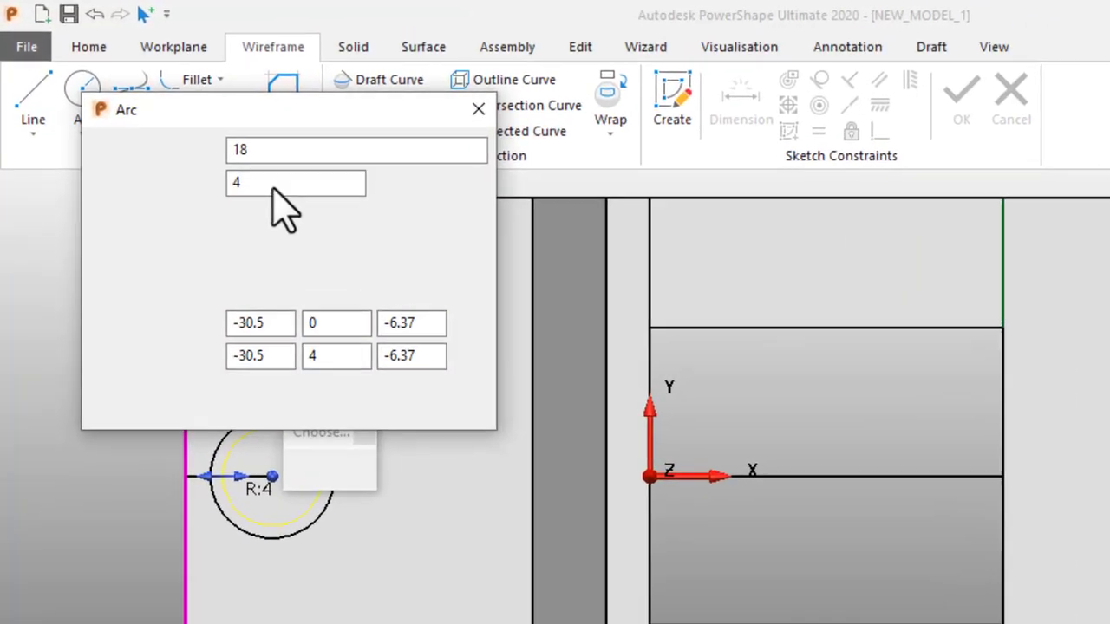
drag(186, 125, 145, 143)
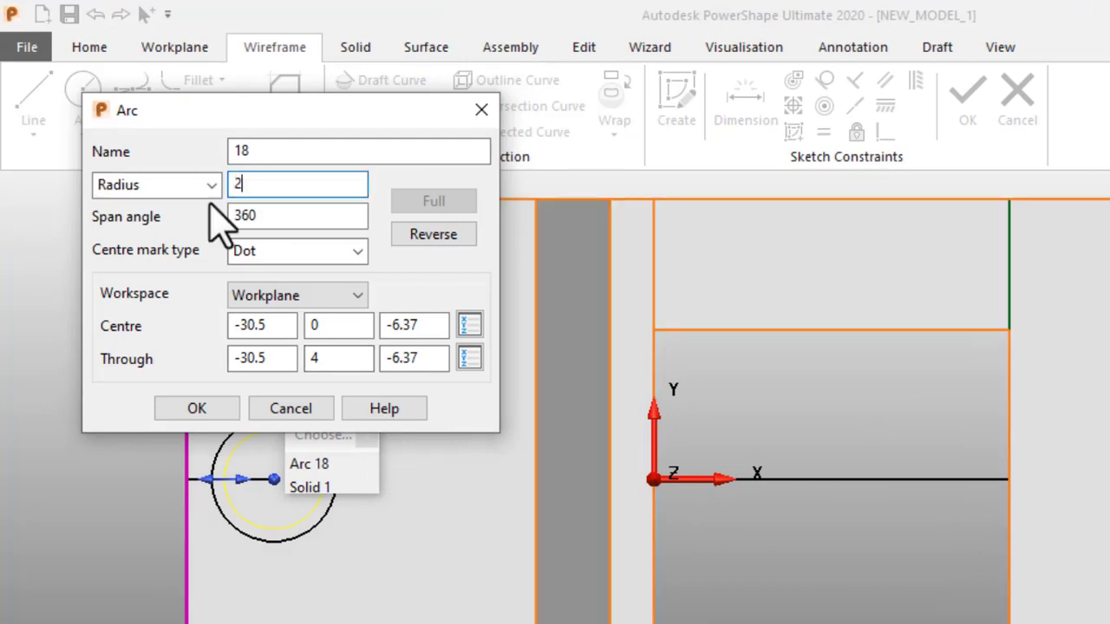
text(2.5)
key(Return)
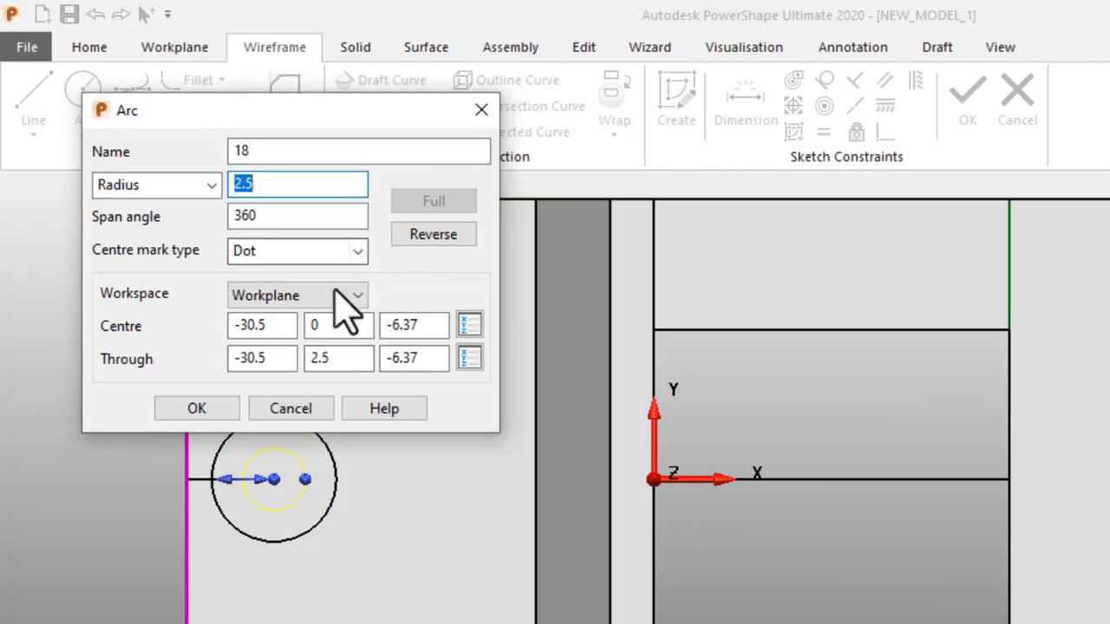
click(195, 408)
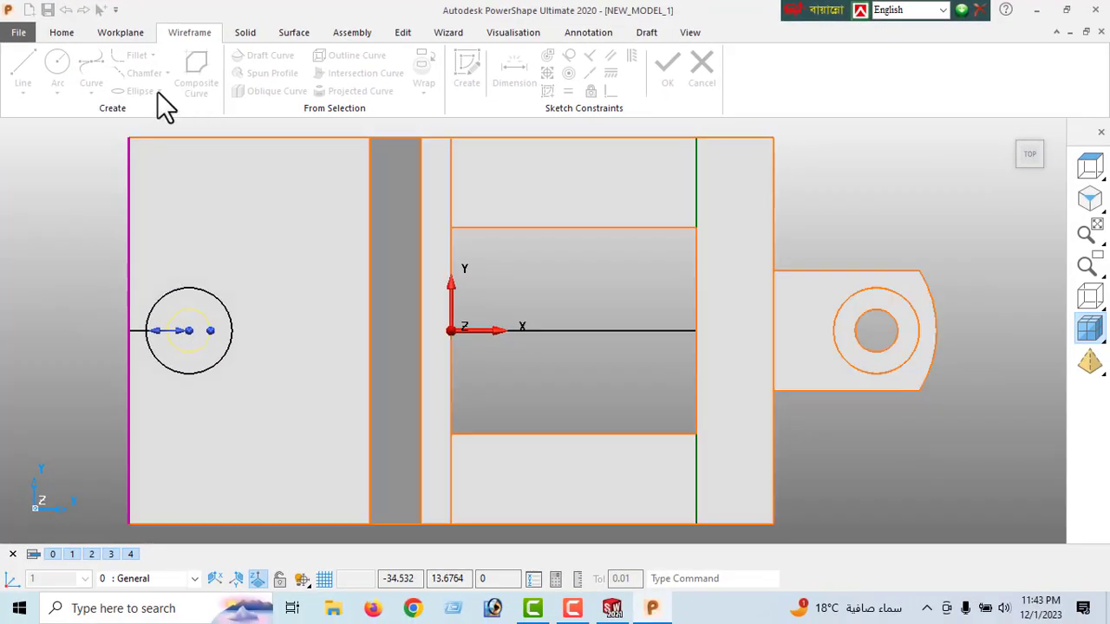
Cut the radius 2.5 circle through the plate as a Through solid cut
click(242, 35)
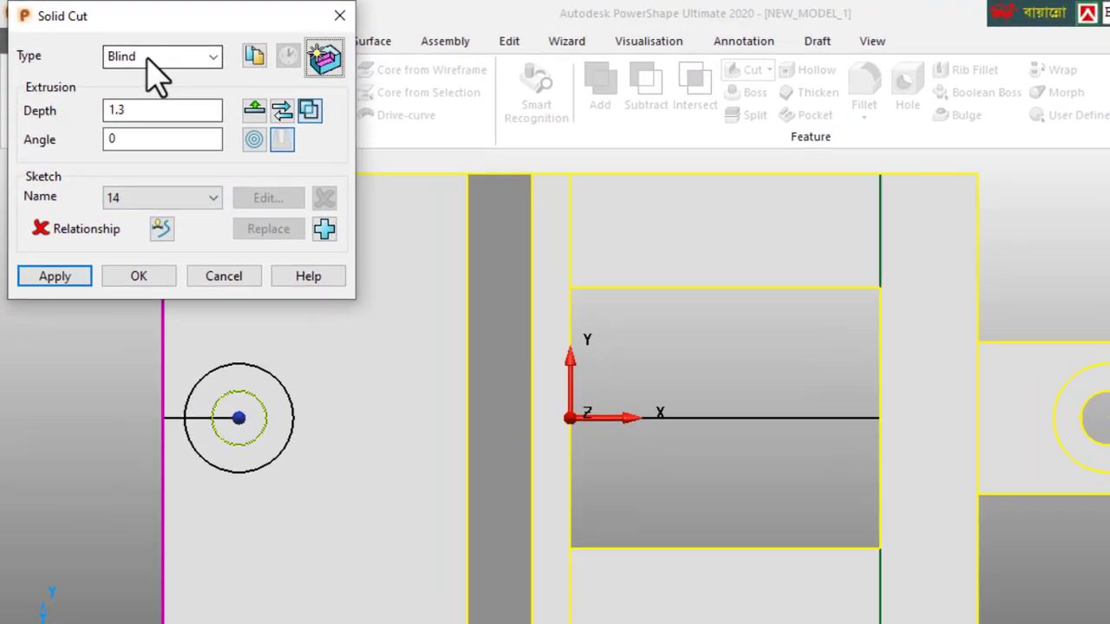
click(122, 45)
click(122, 79)
click(57, 314)
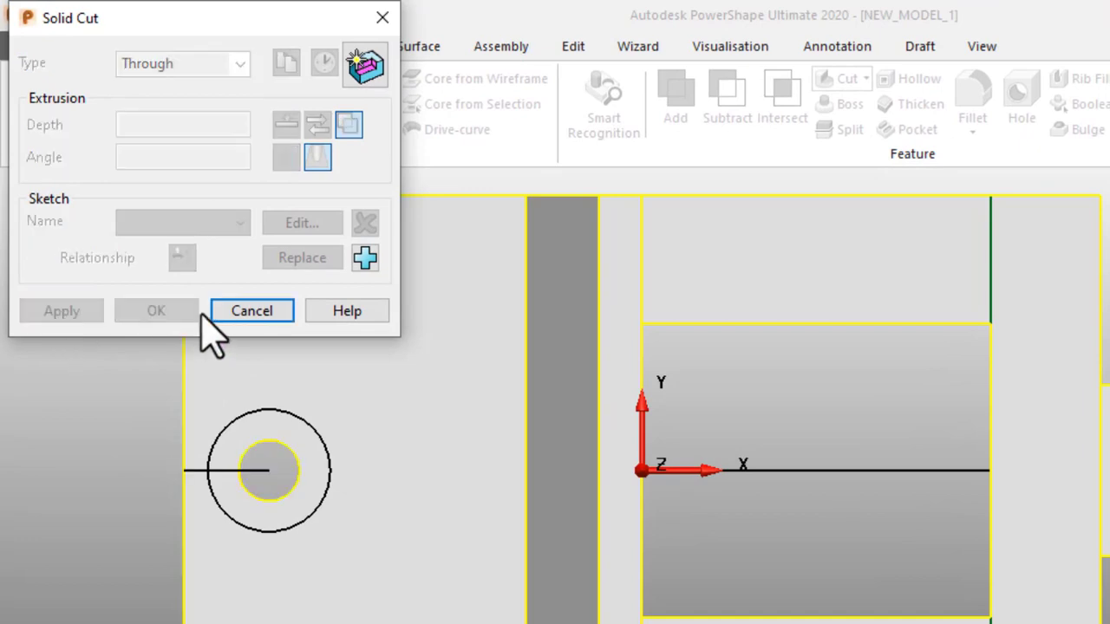
click(247, 312)
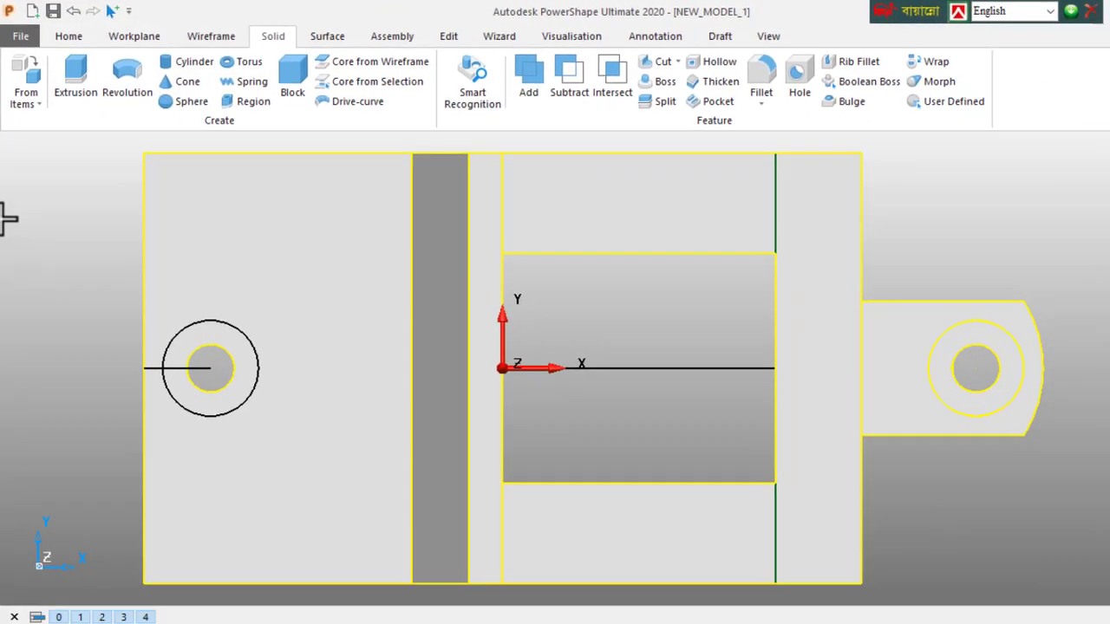
Cut the radius 5 circle into the plate as a Blind solid cut with depth 3 to form the counterbore
click(2, 219)
right_click(10, 223)
click(42, 220)
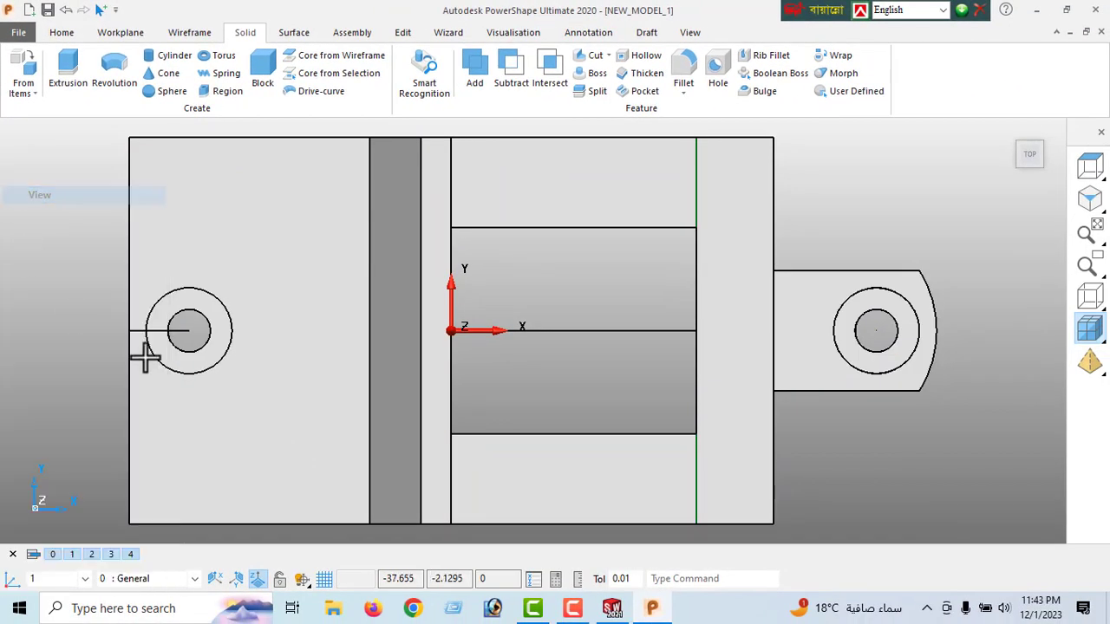
click(216, 411)
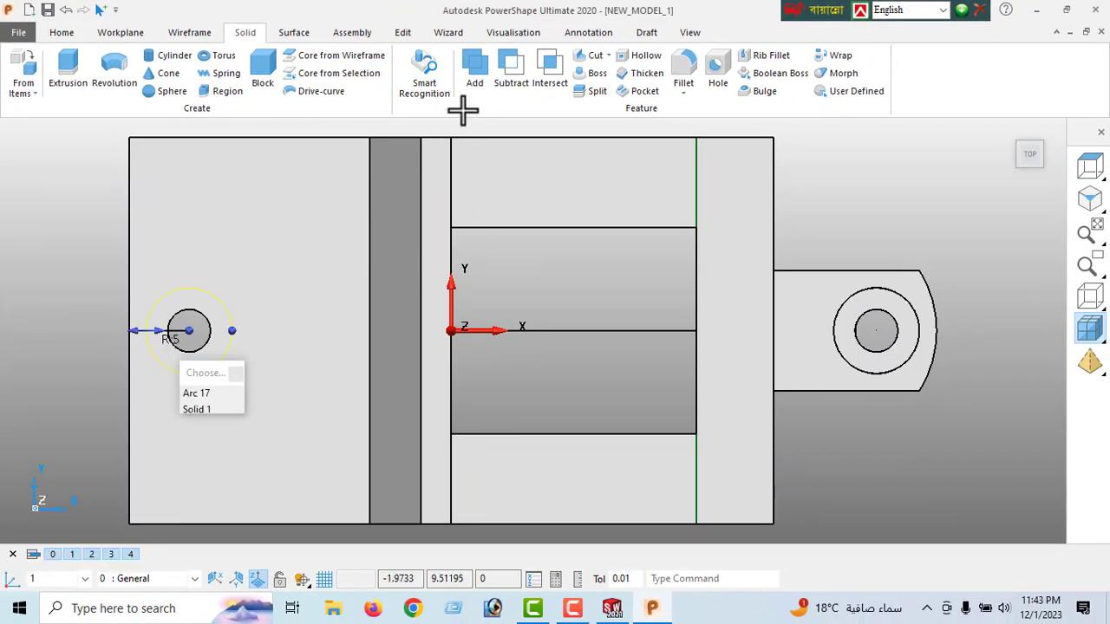
click(589, 62)
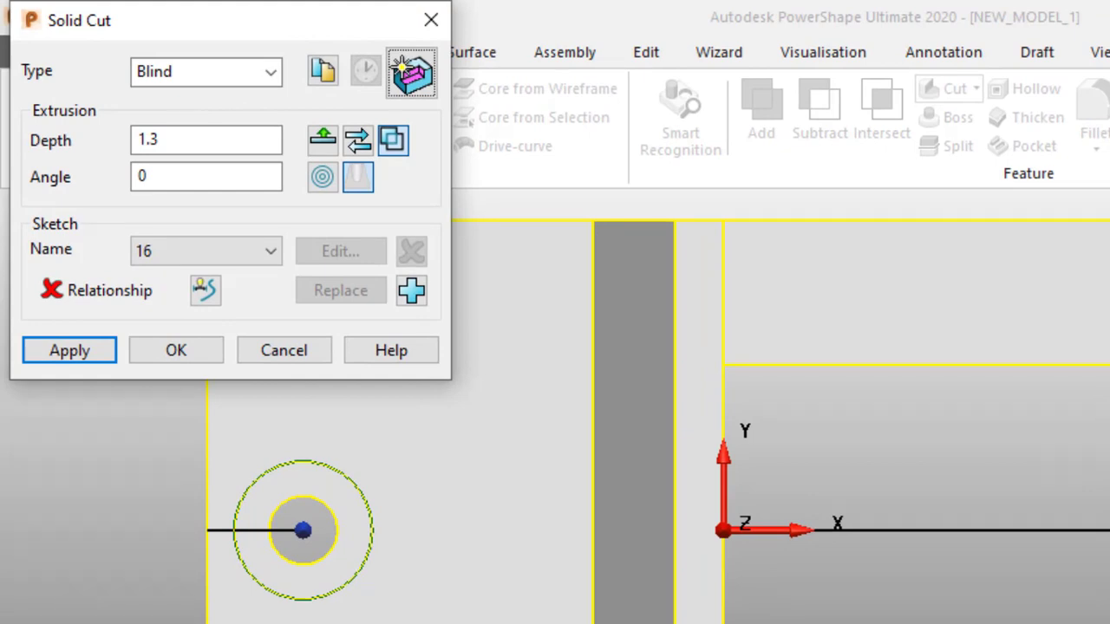
double_click(156, 140)
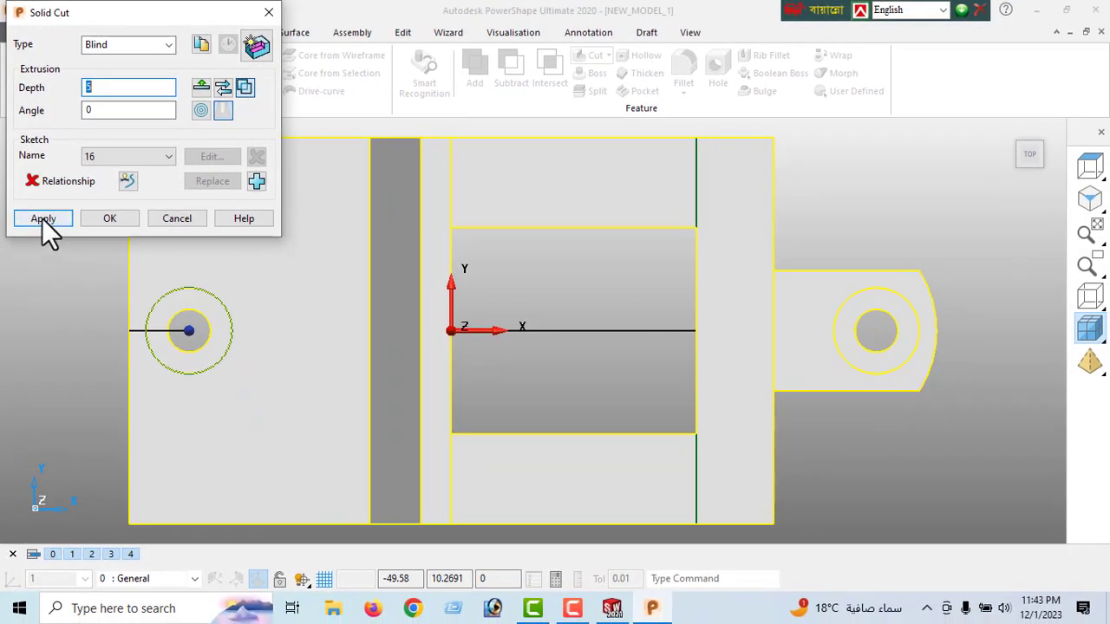
click(69, 350)
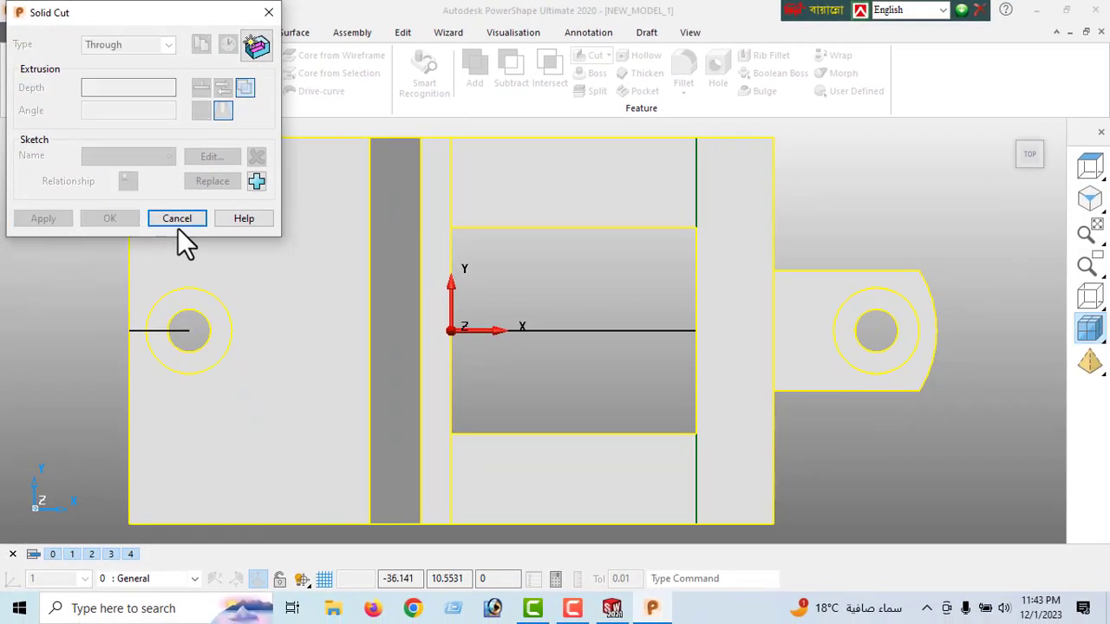
click(178, 218)
middle_drag(455, 427, 510, 386)
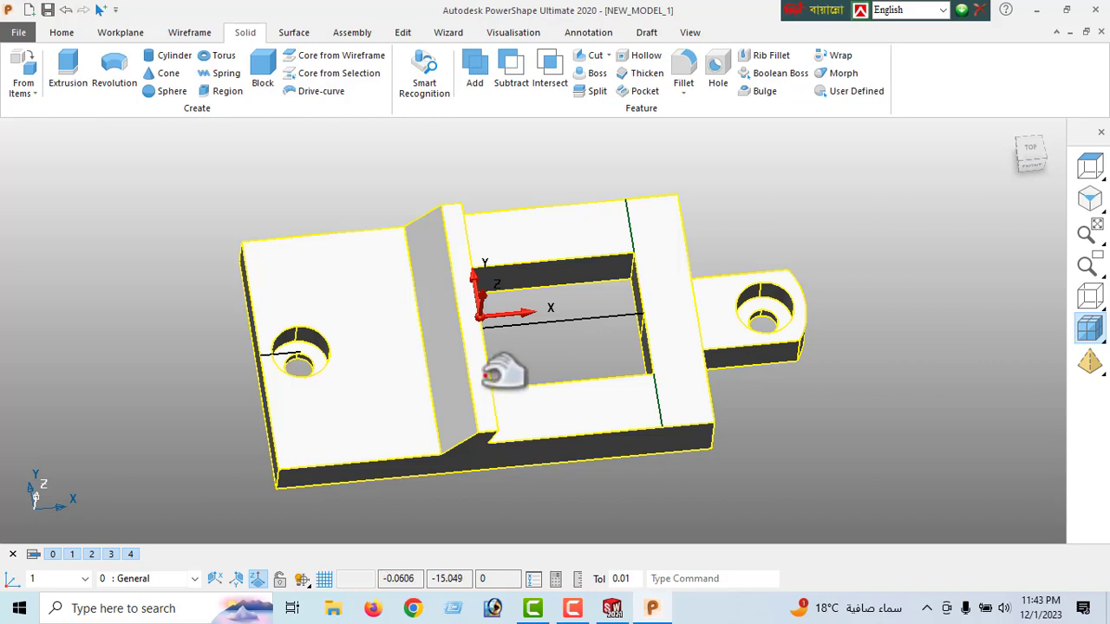
Draw a construction line parallel to Y through the new counterbore's centre, extending past both long sides of the plate
click(1089, 164)
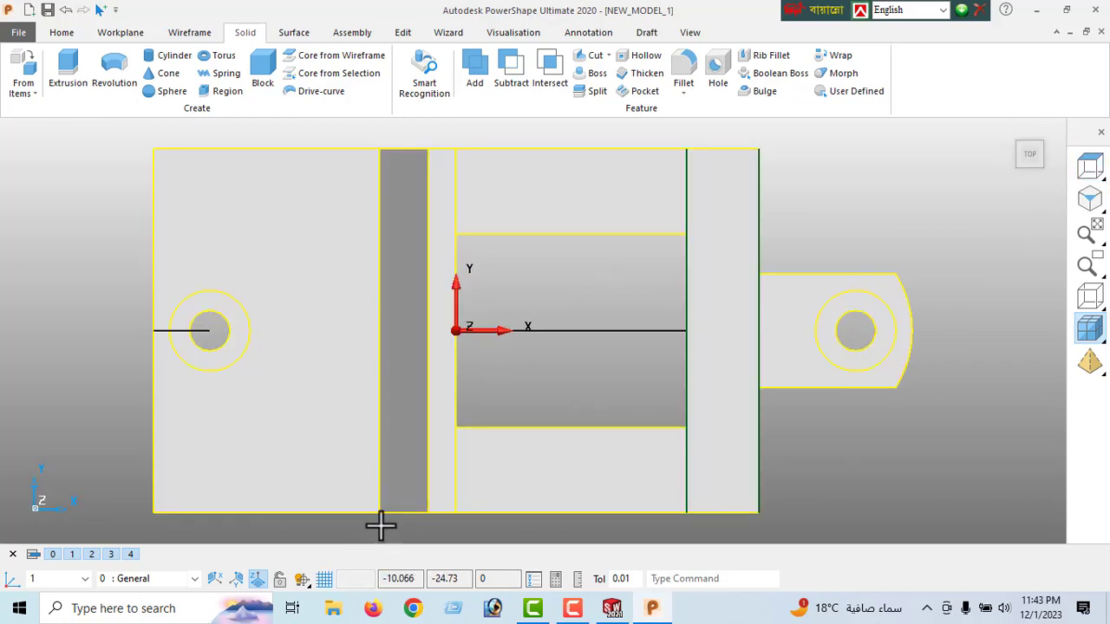
scroll(431, 459, down, 2)
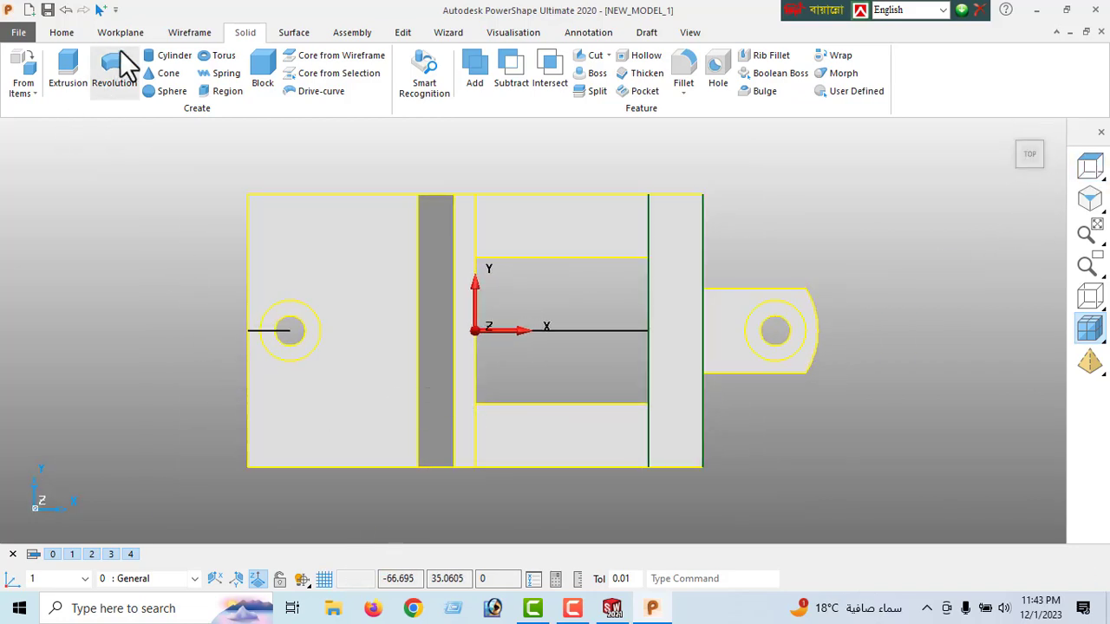
click(199, 33)
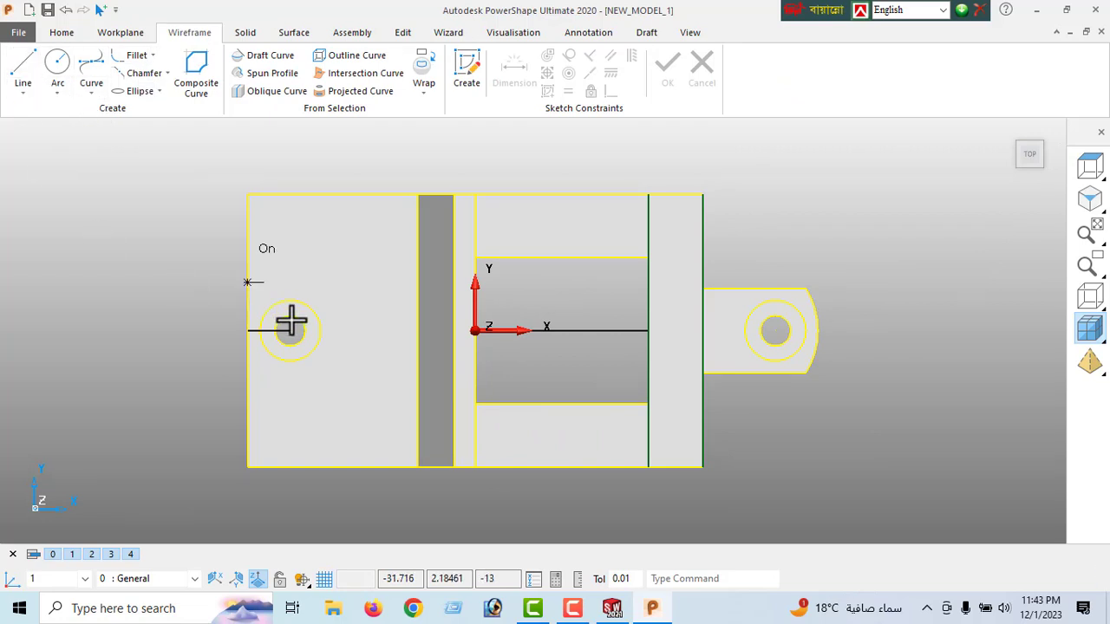
click(290, 172)
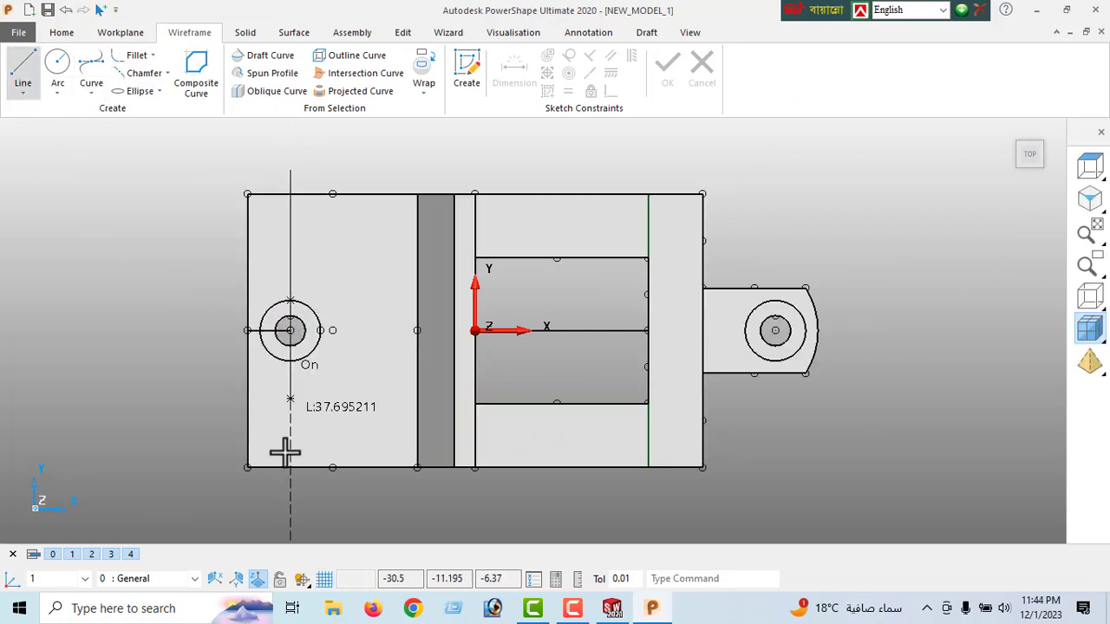
click(289, 503)
right_click(55, 218)
click(96, 198)
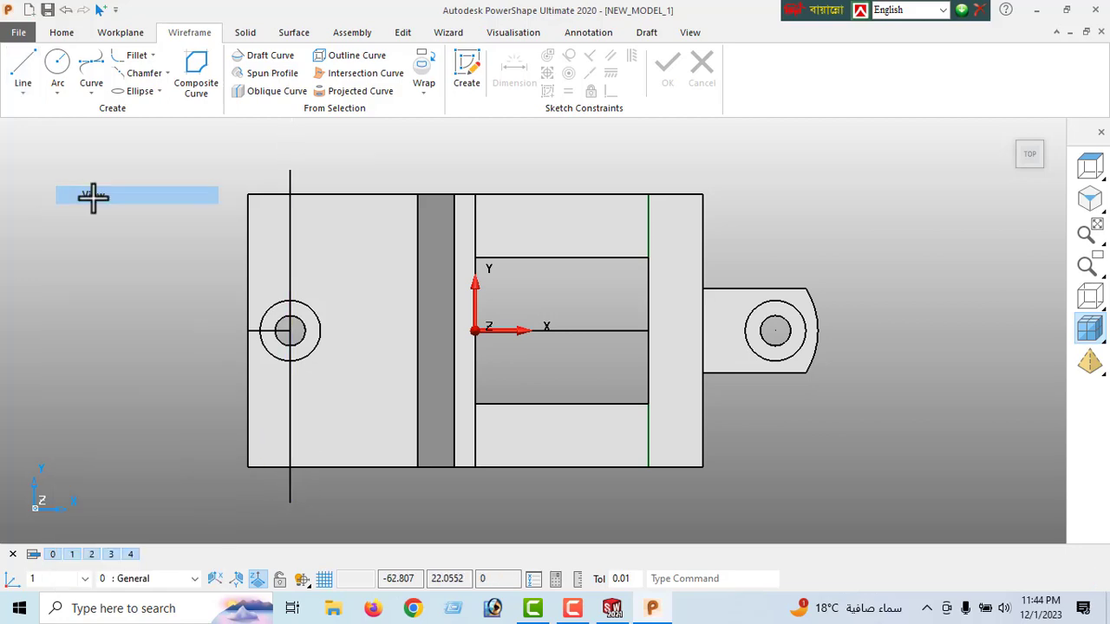
Offset a copy of the front upper edge beside the new counterbore inward onto the plate's top face
middle_drag(503, 466, 515, 405)
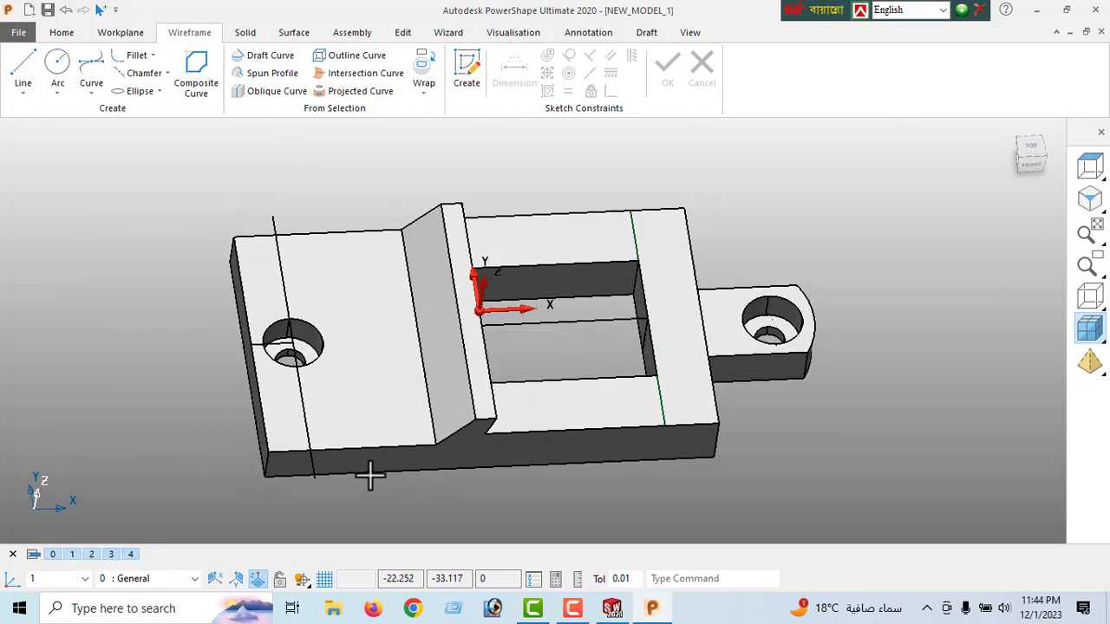
click(351, 450)
click(404, 33)
click(197, 70)
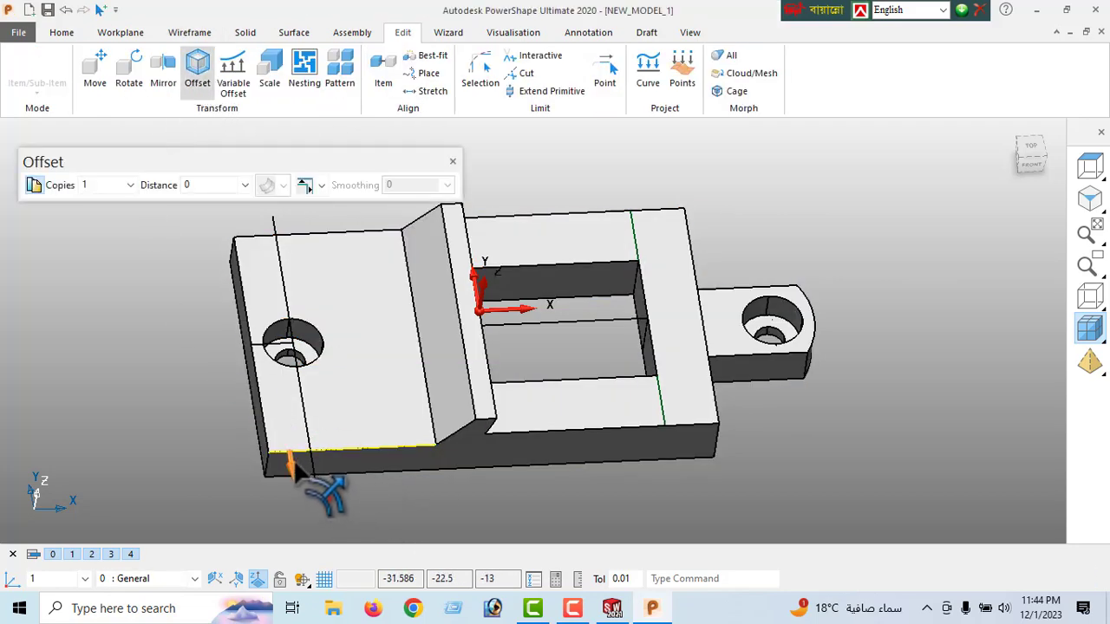
click(205, 187)
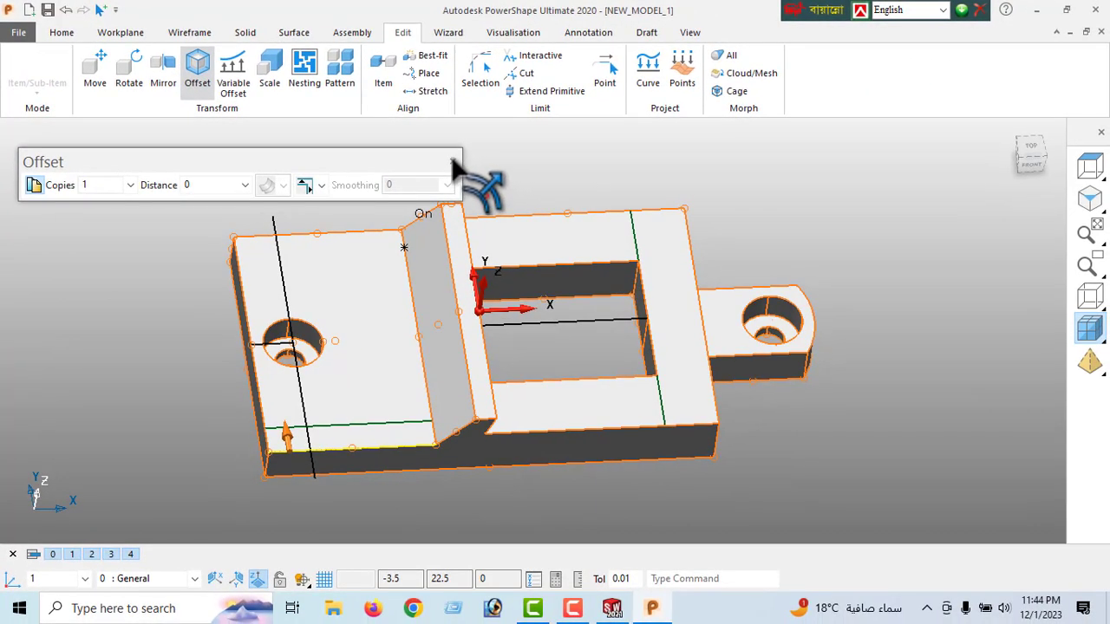
click(633, 225)
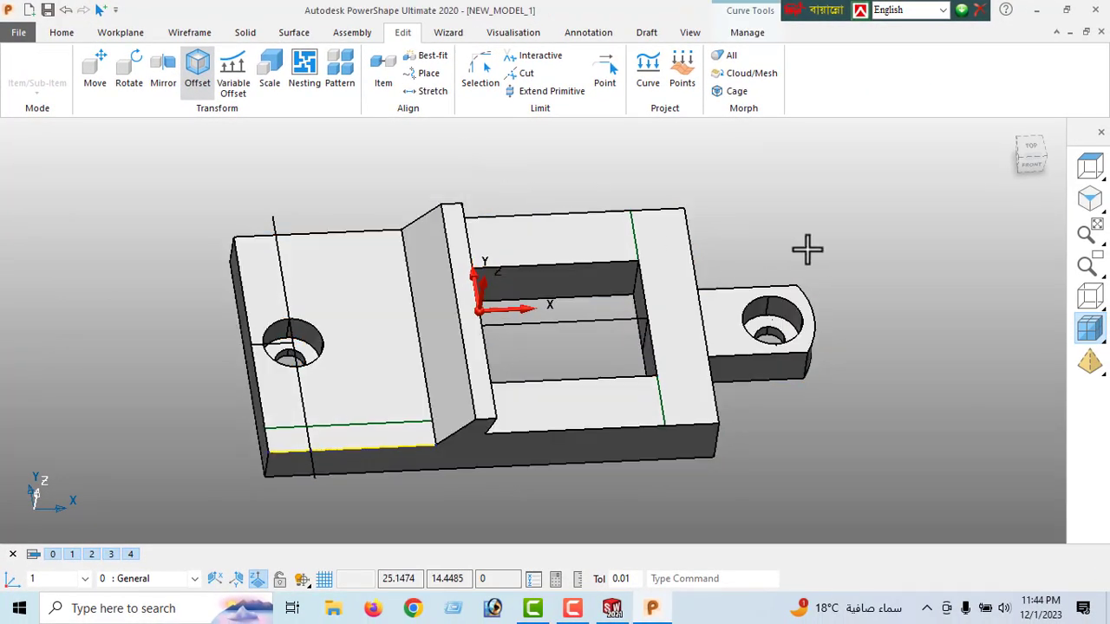
click(1027, 147)
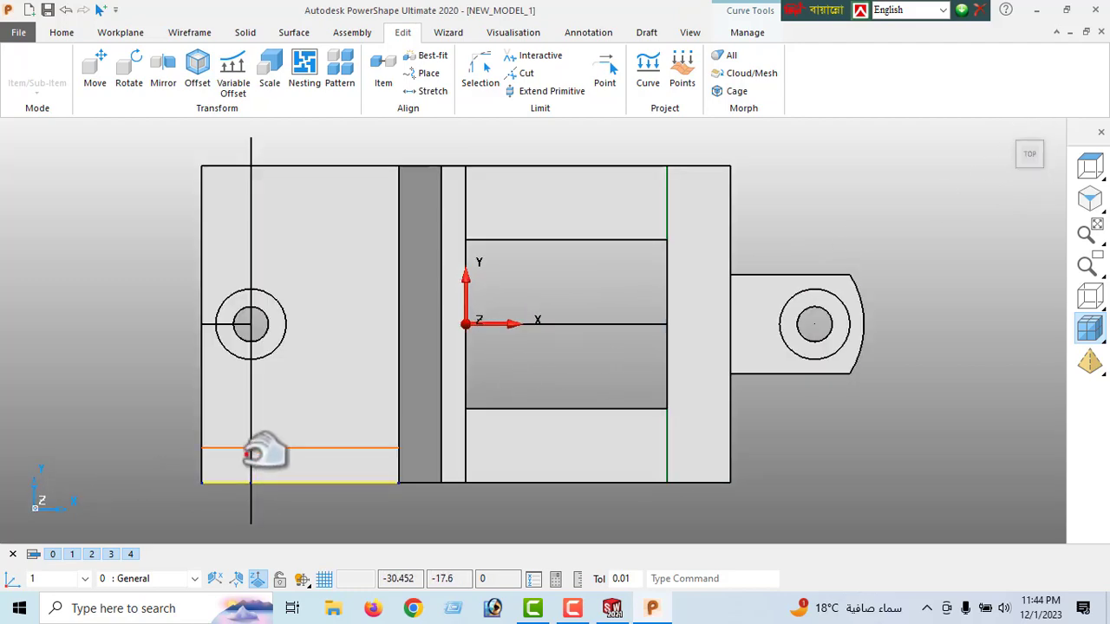
Draw a full circle centred where the offset line crosses the Y-parallel construction line near the plate's front corner
click(189, 32)
click(52, 59)
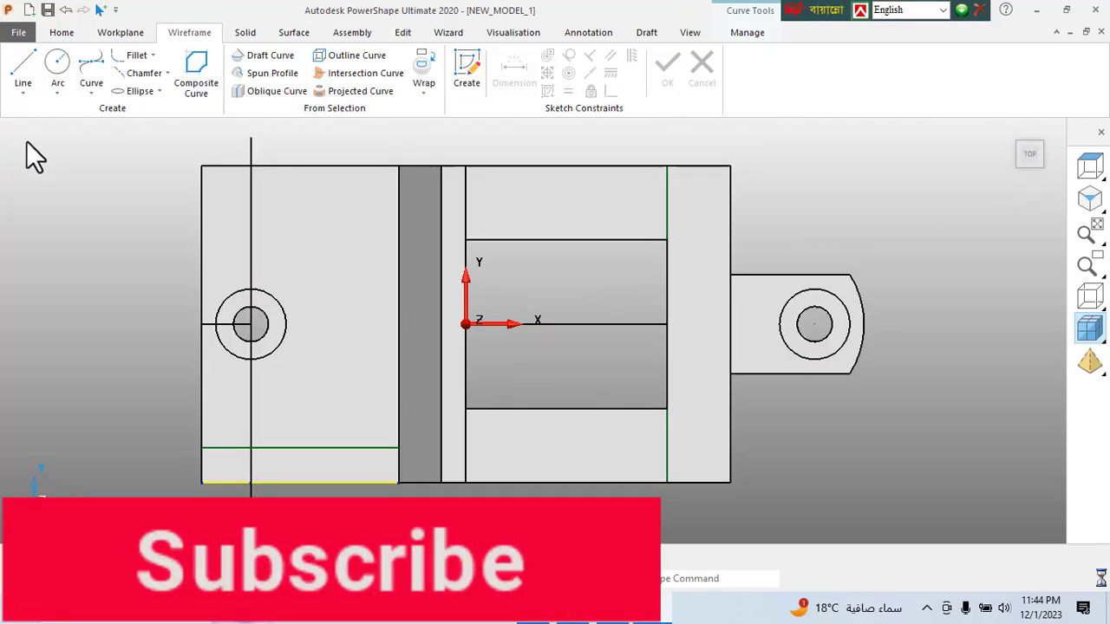
click(253, 447)
right_click(49, 232)
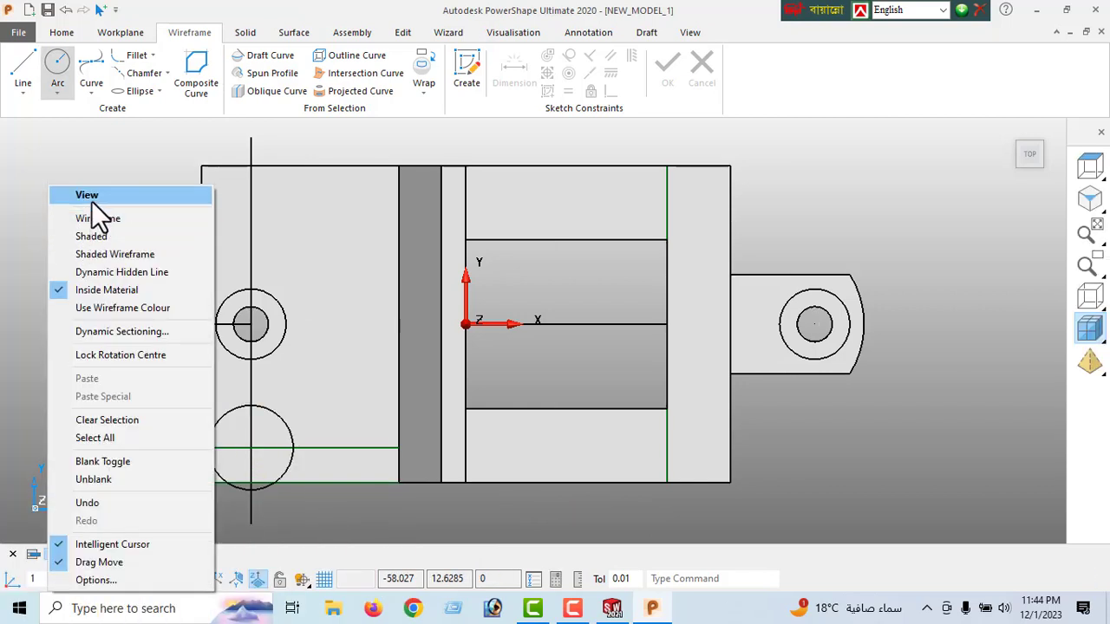
click(90, 200)
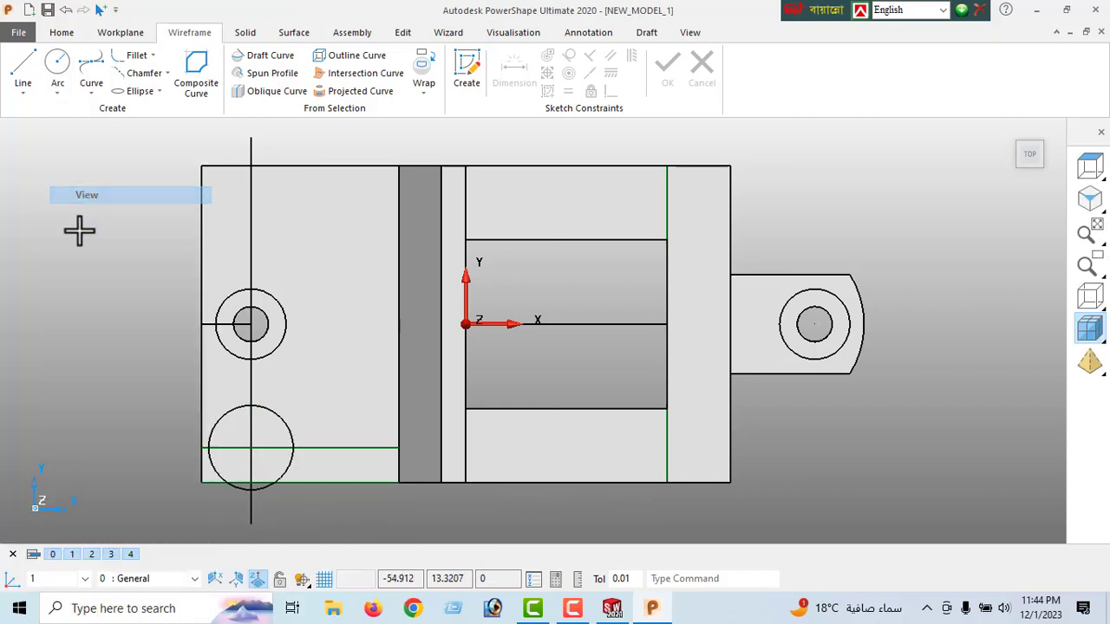
Set the radius of the new circle near the plate's front corner to 2.5
click(272, 482)
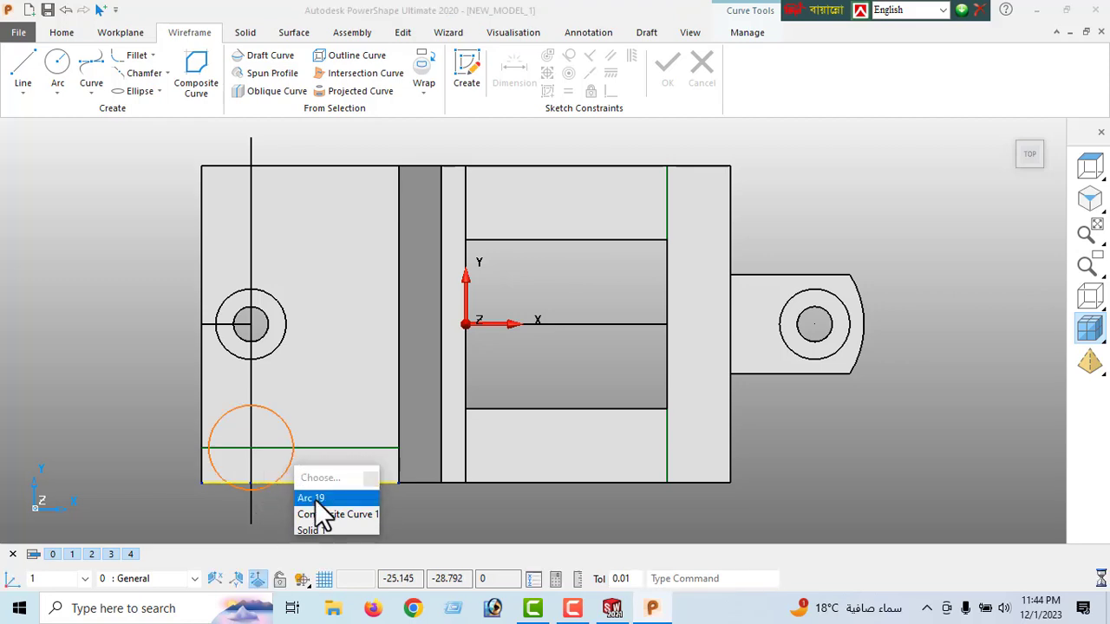
click(296, 494)
double_click(267, 485)
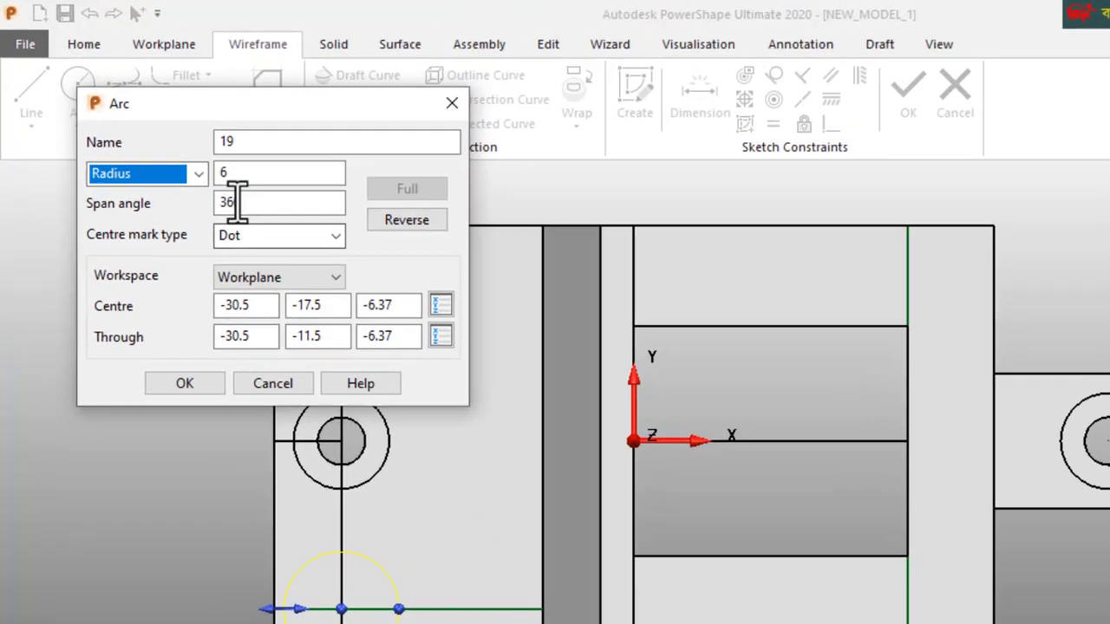
click(178, 128)
double_click(252, 182)
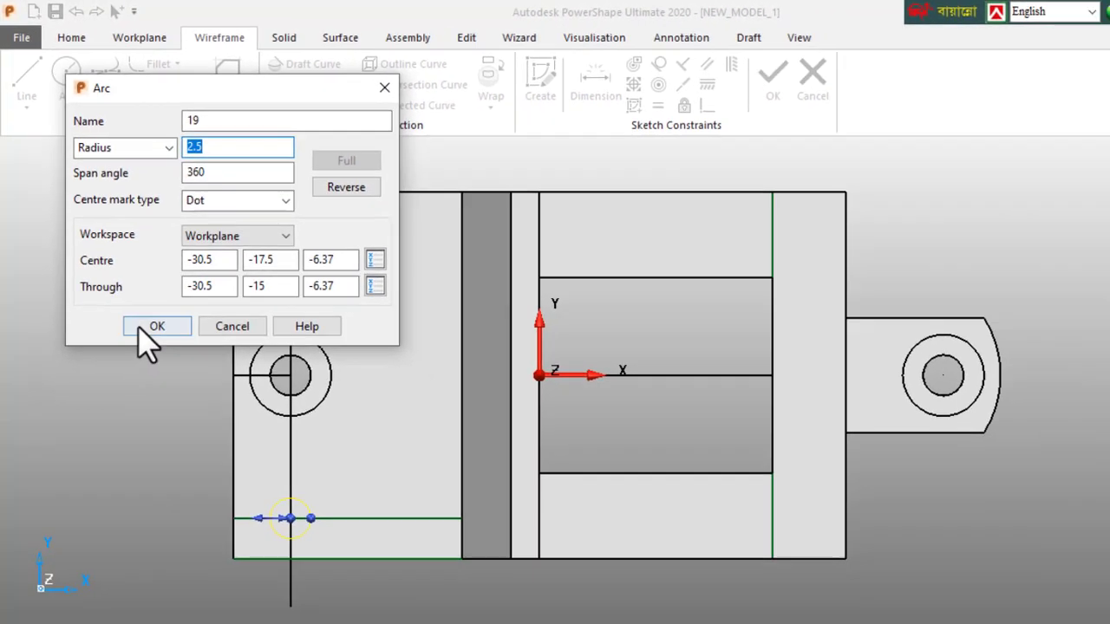
click(193, 399)
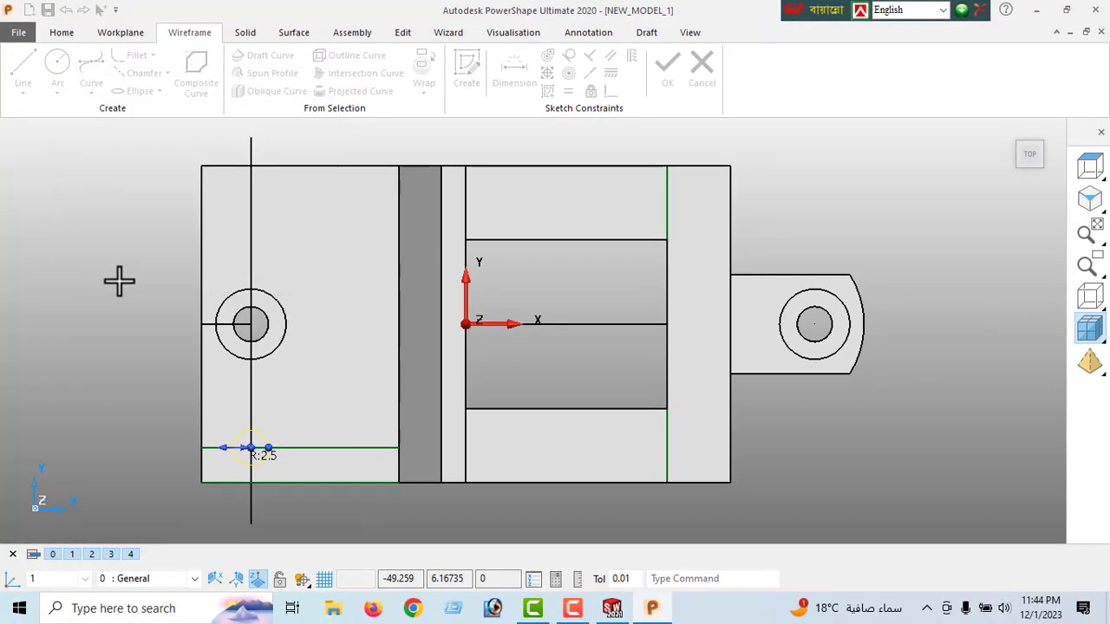
Mirror a copy of the radius 2.5 circle about the ZX plane onto the other side of the counterbore
click(402, 33)
click(163, 70)
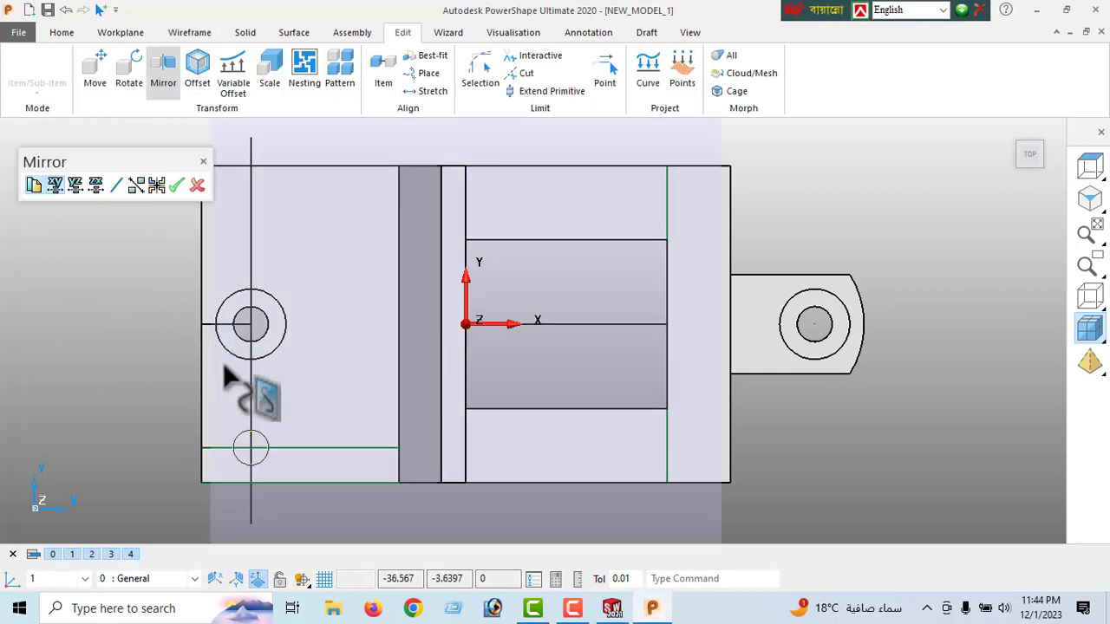
click(81, 185)
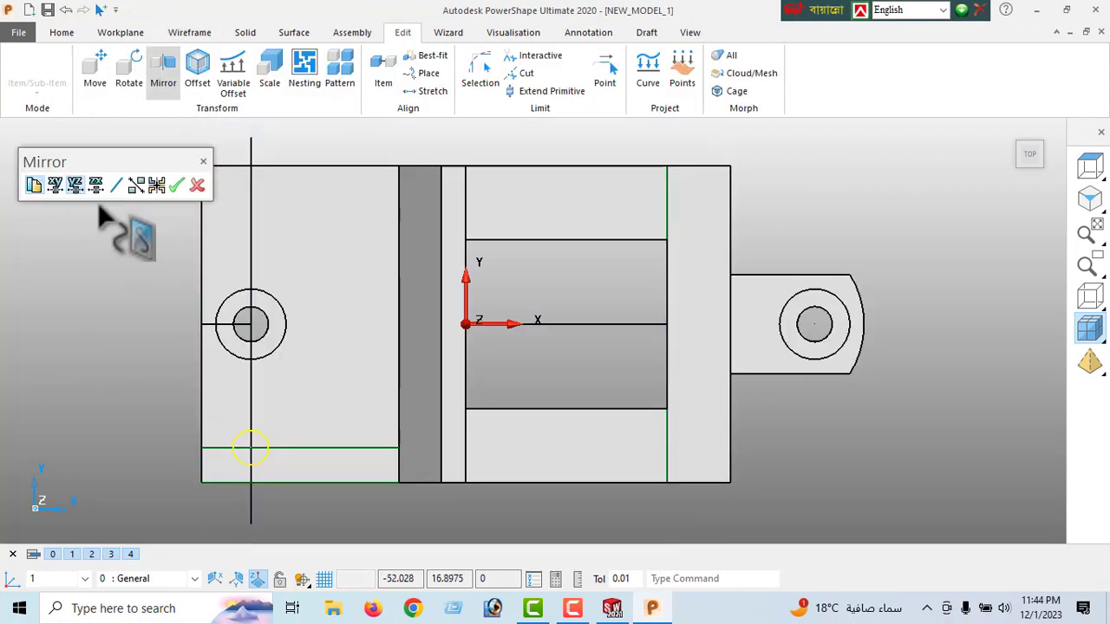
click(196, 186)
Cut both radius 2.5 circles beside the counterbore through the plate as a Through solid cut
click(1088, 205)
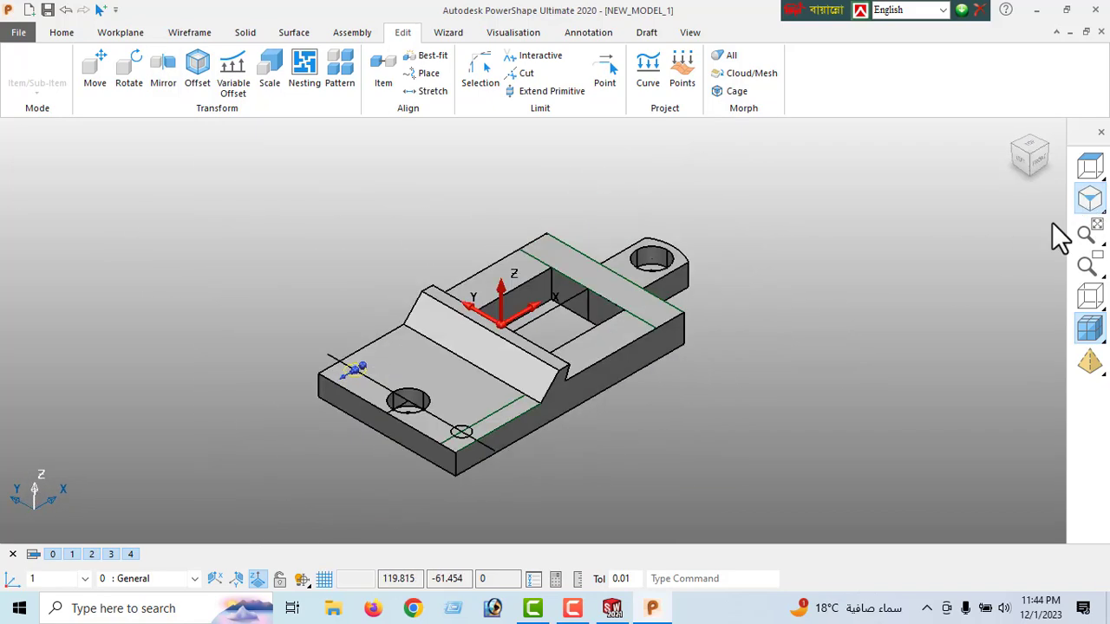
scroll(441, 409, up, 2)
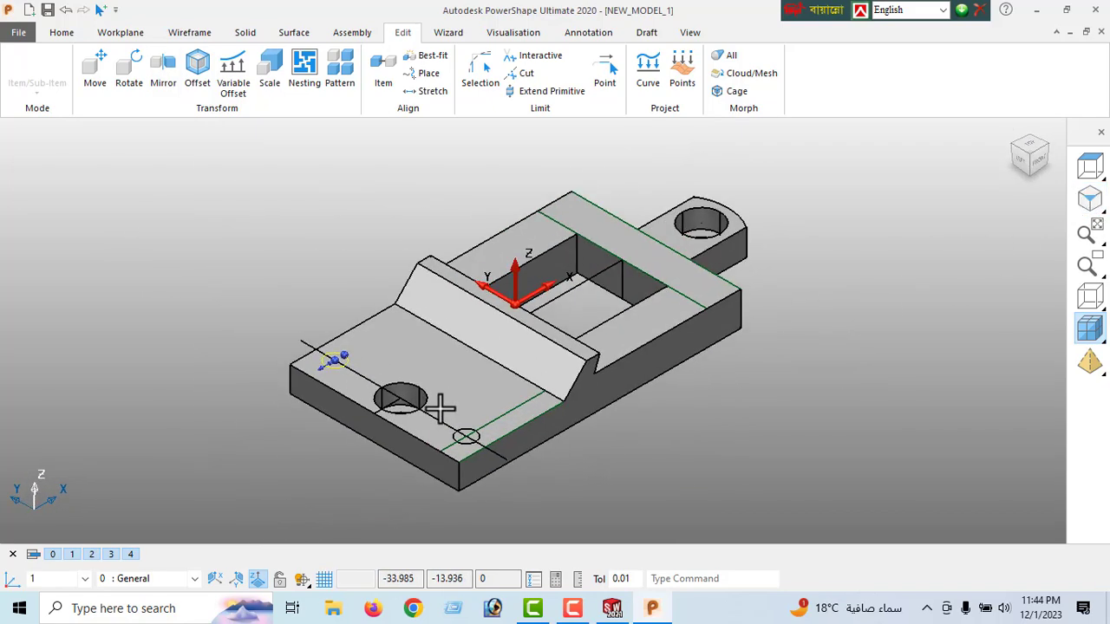
click(464, 446)
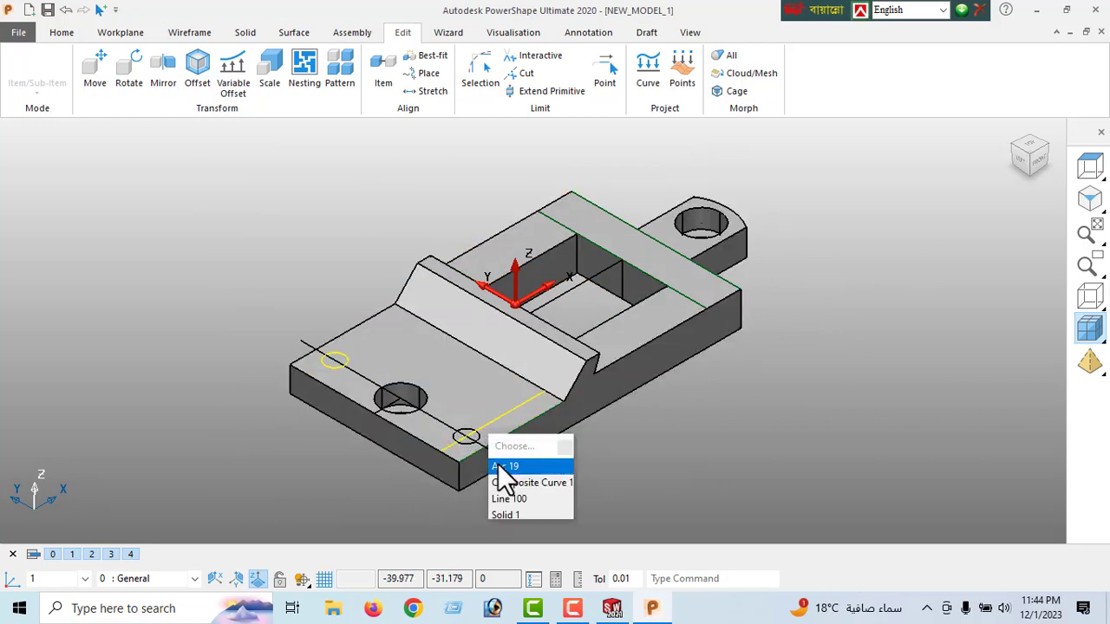
click(501, 466)
key(Escape)
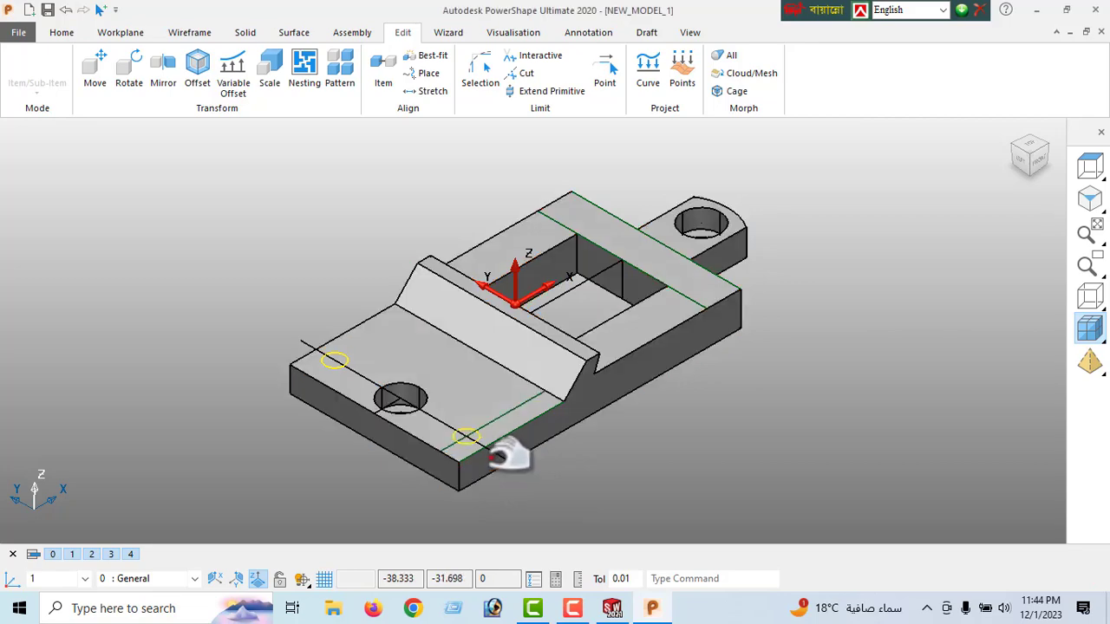
click(244, 32)
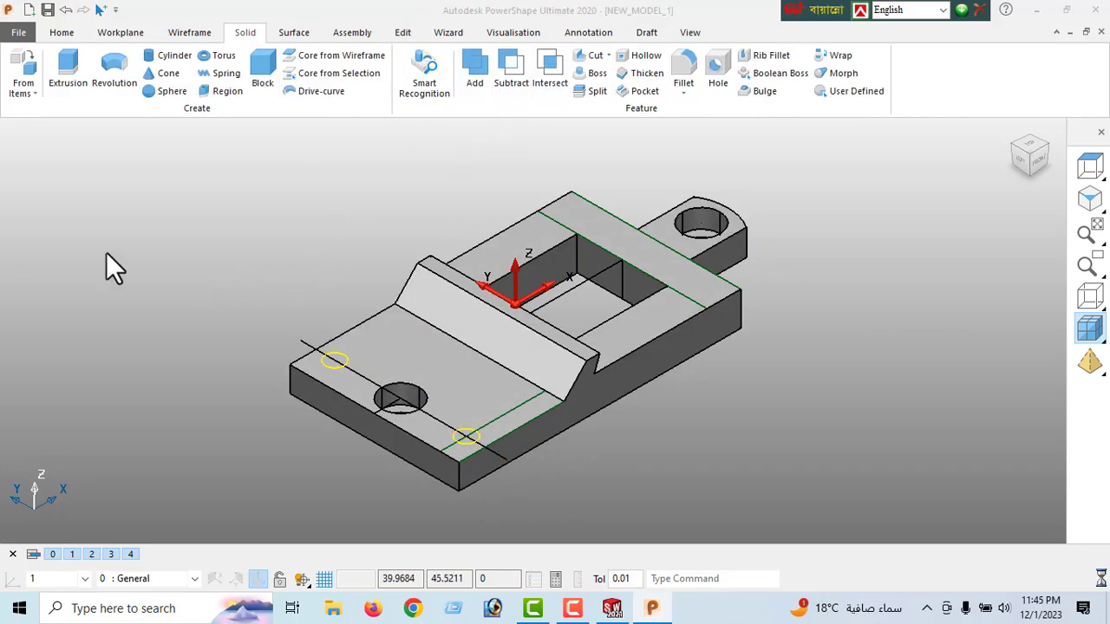
click(118, 45)
click(123, 76)
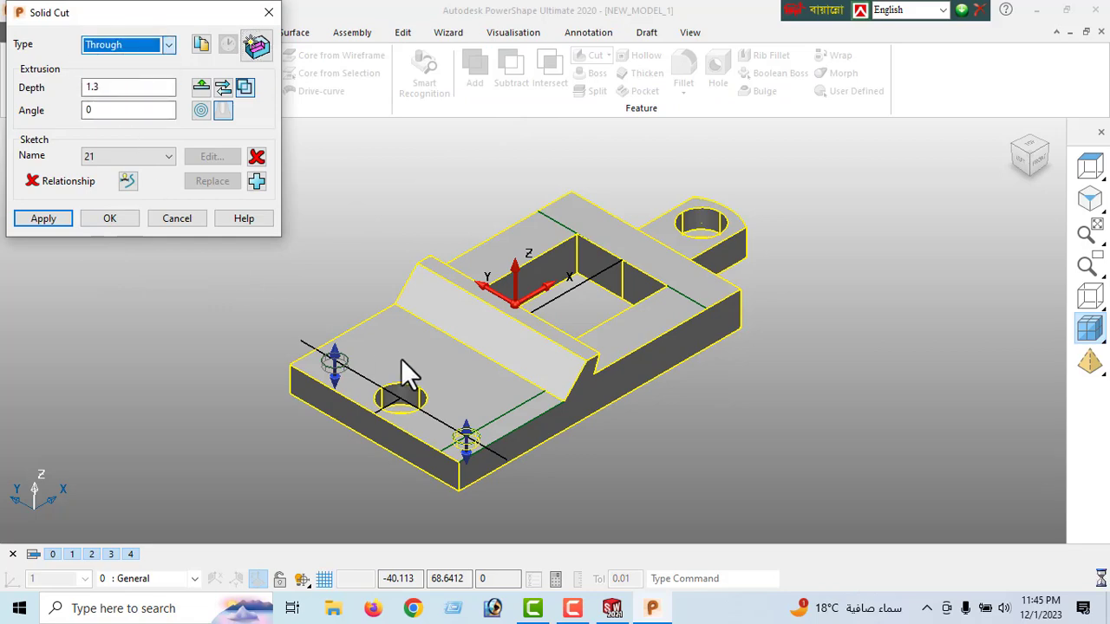
click(45, 221)
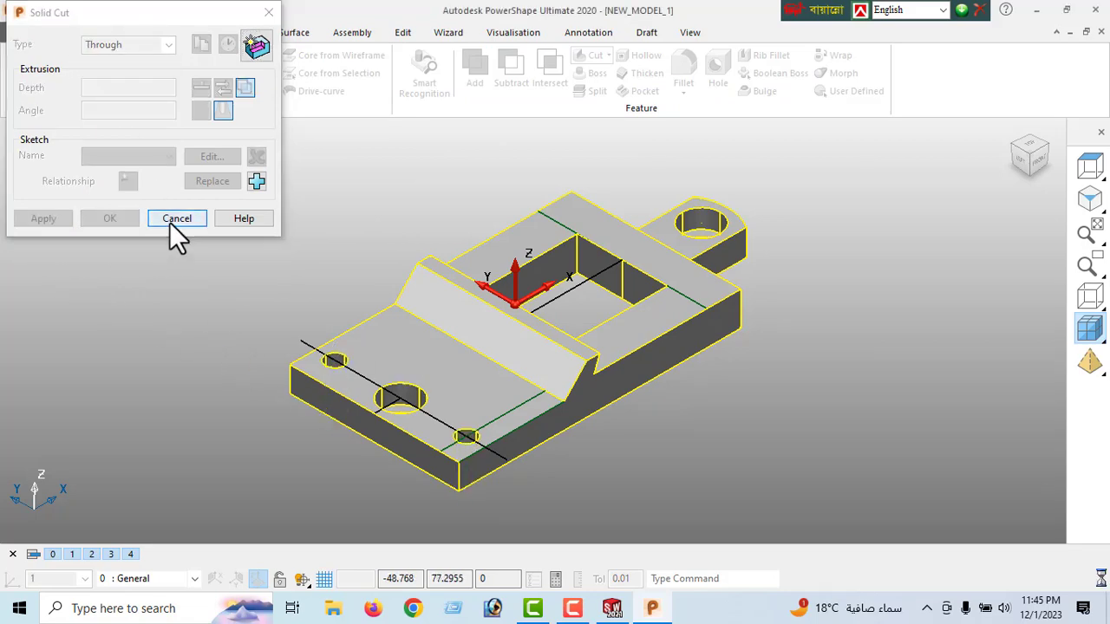
click(177, 218)
Select all wireframes and delete them so that only the solid is kept
middle_drag(550, 342, 431, 329)
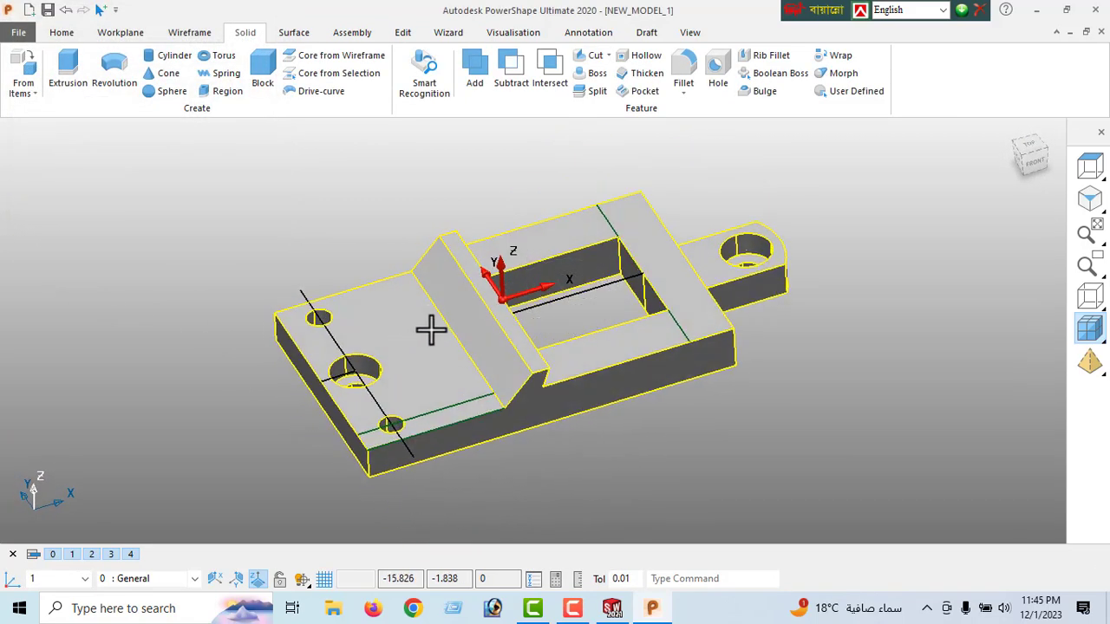
click(58, 33)
click(375, 63)
click(769, 68)
Offset one copy of the short edge beside the three holes inward across the plate's bottom face
middle_drag(566, 303, 684, 260)
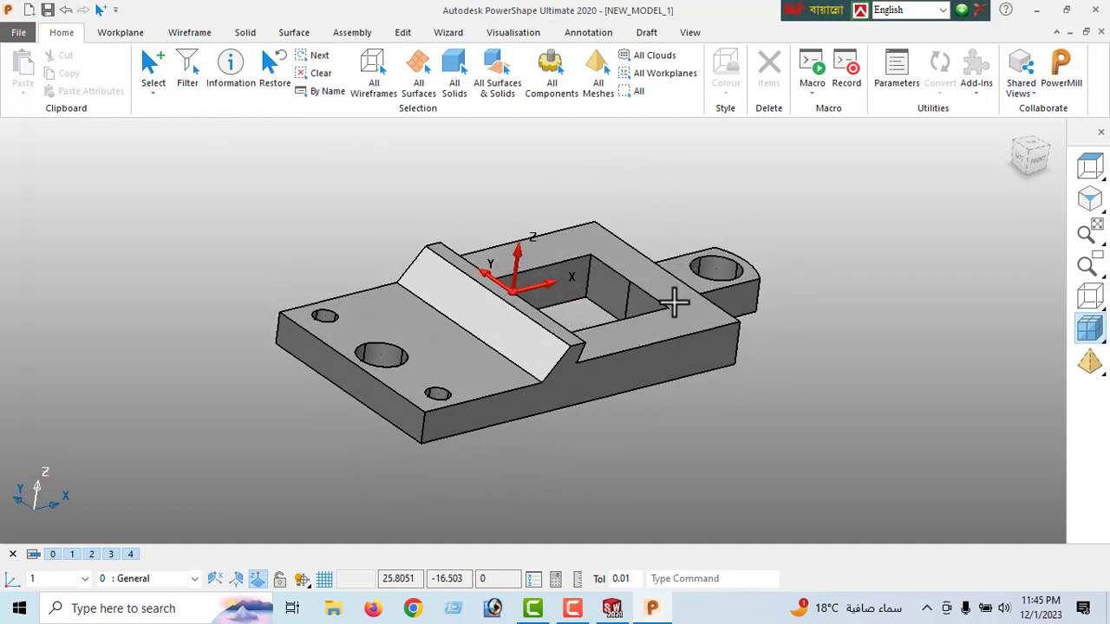
middle_drag(659, 388, 544, 169)
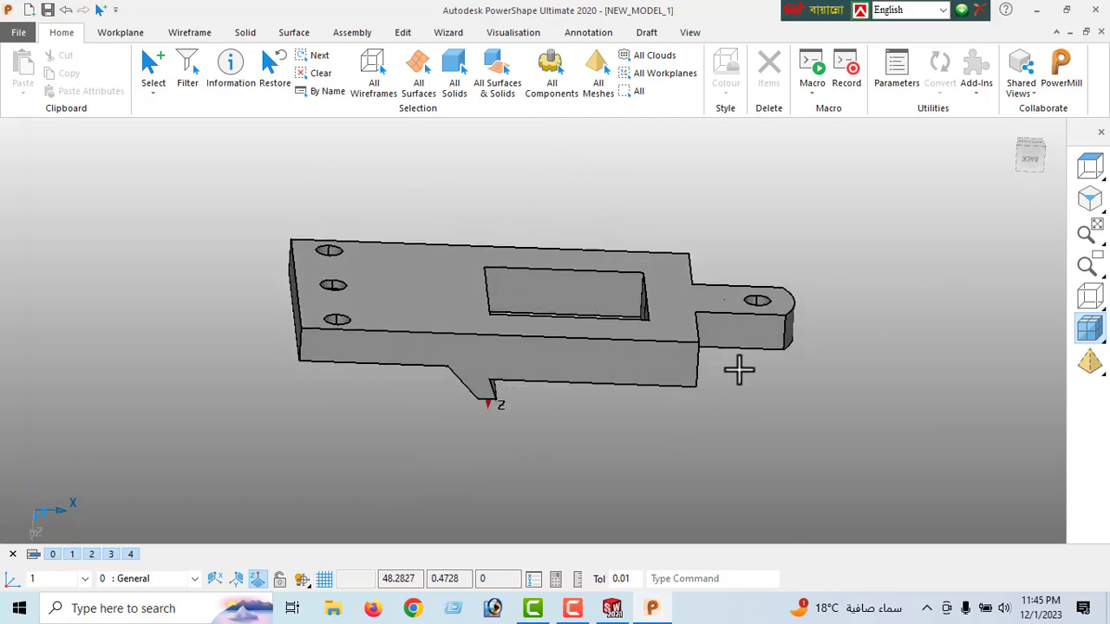
middle_drag(743, 367, 792, 406)
click(1034, 143)
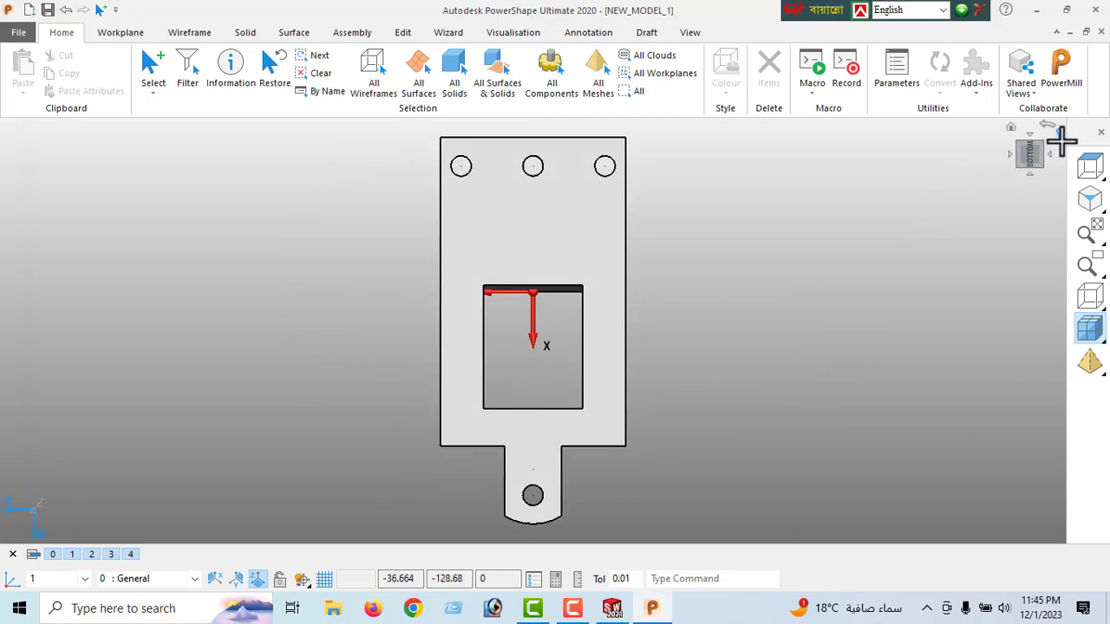
click(1061, 137)
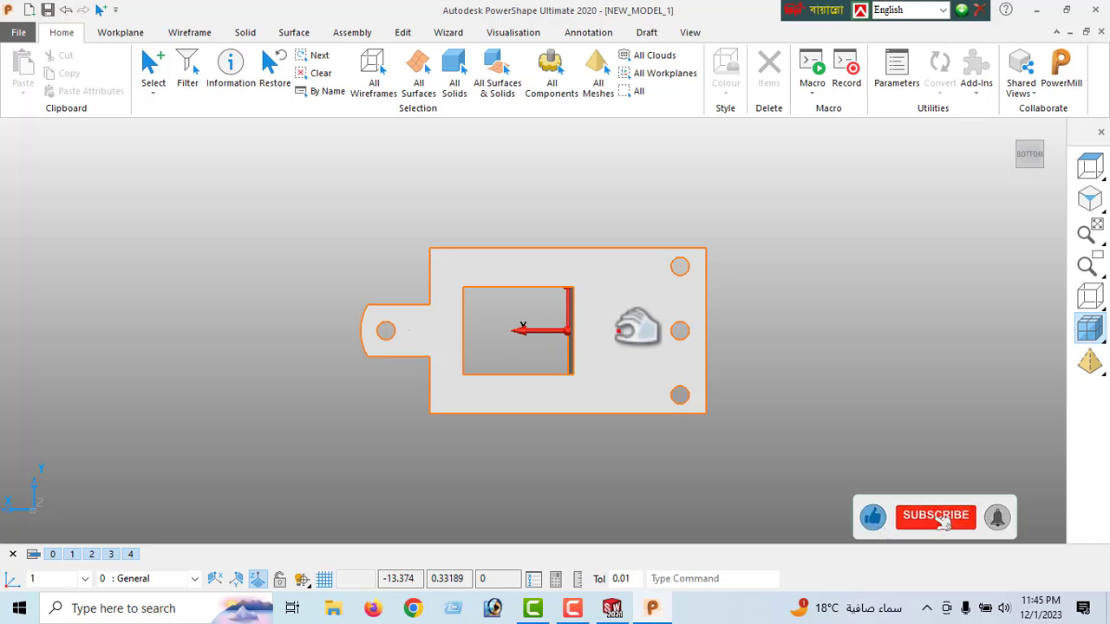
middle_drag(476, 384, 290, 205)
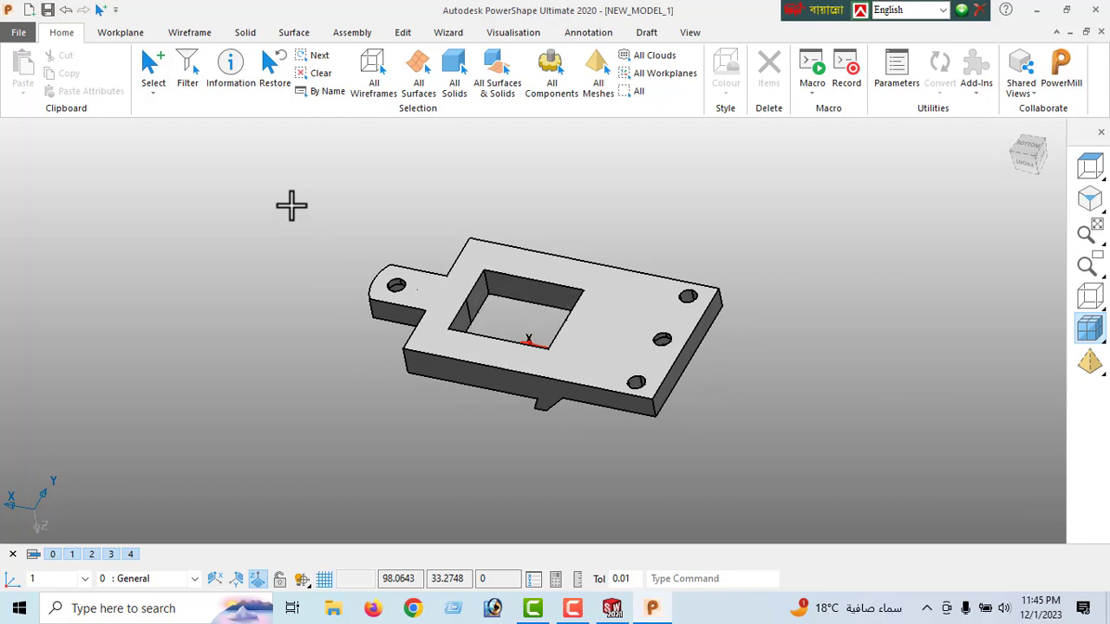
click(684, 363)
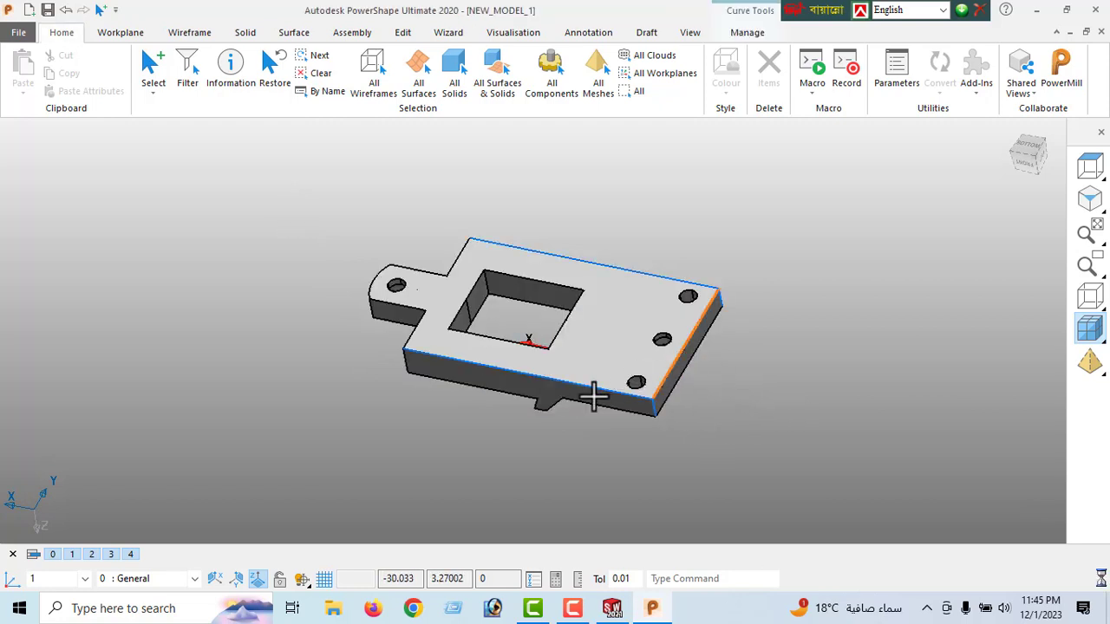
click(403, 33)
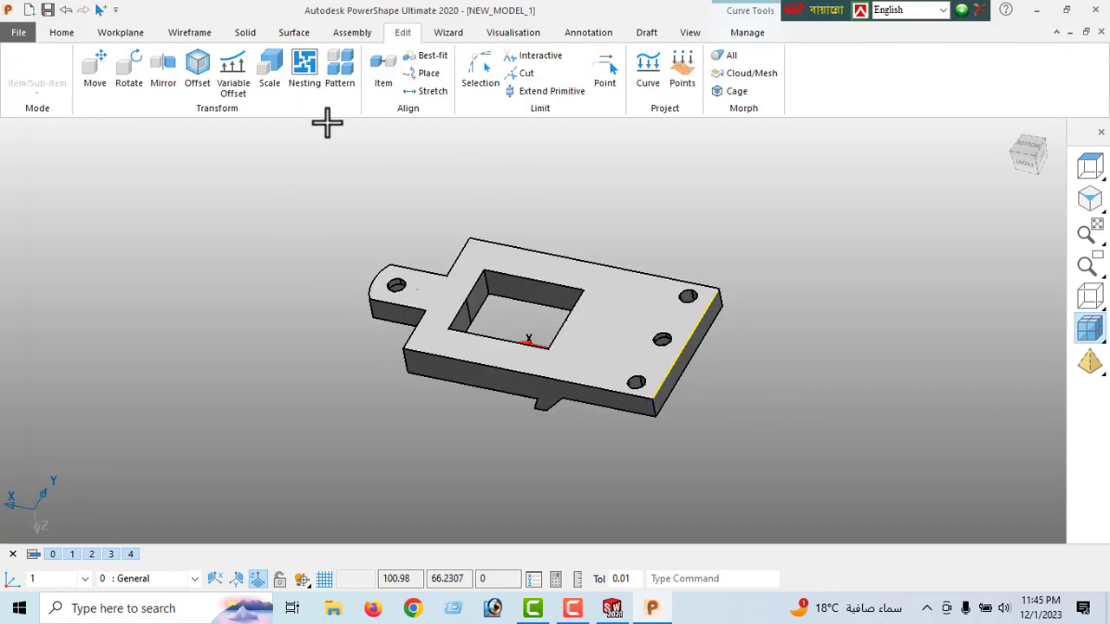
click(210, 77)
double_click(187, 184)
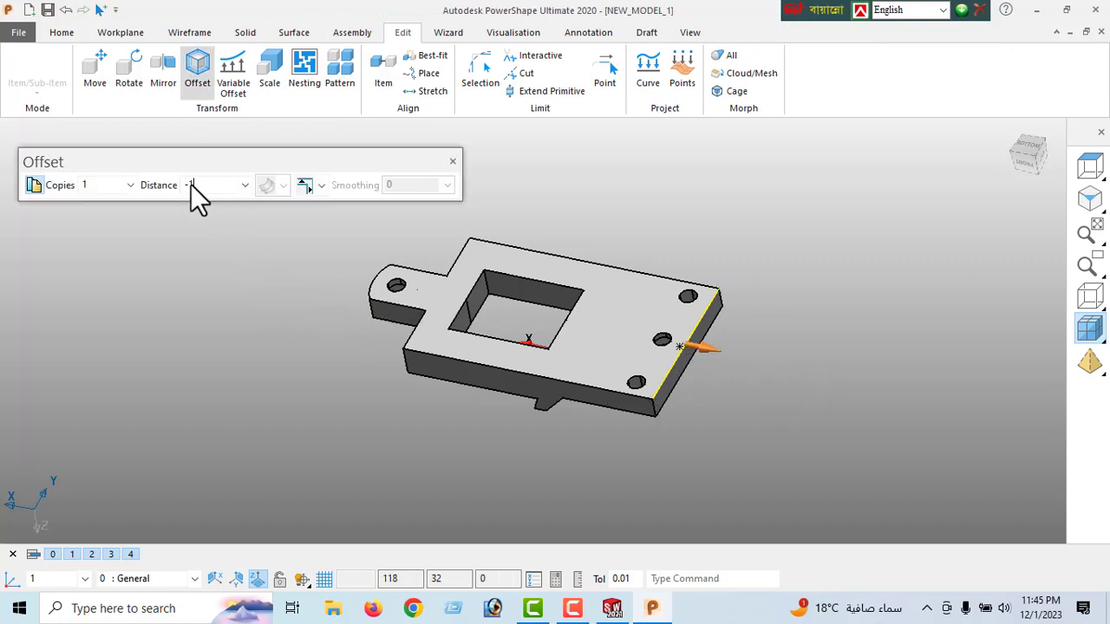
key(Return)
click(453, 163)
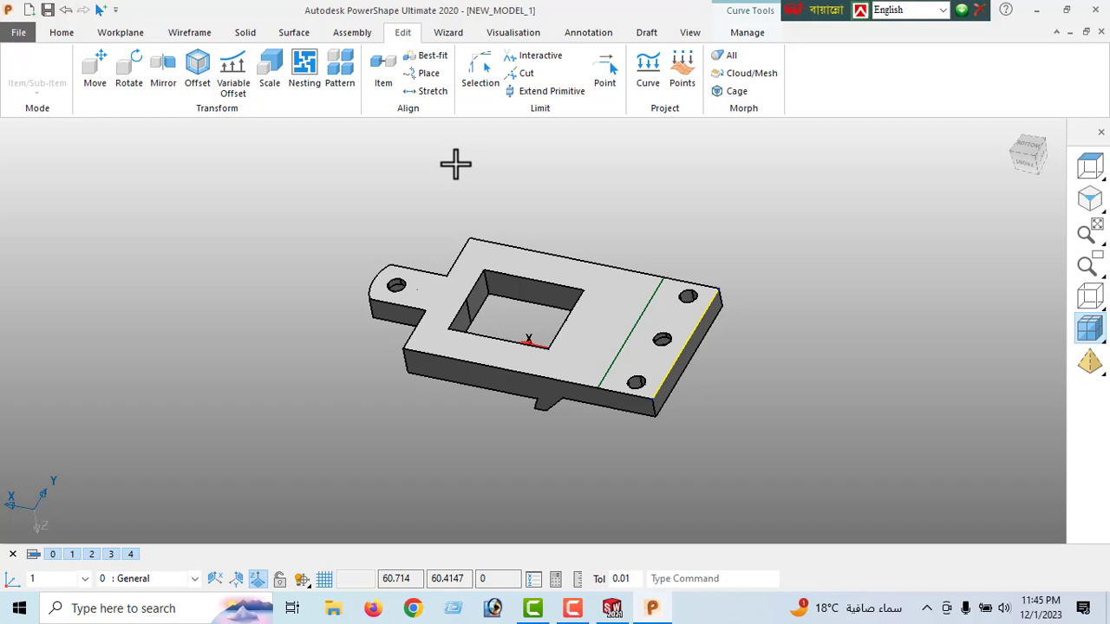
Offset one copy of the new bottom-face line past the rectangular window so that it crosses the tongue
click(174, 257)
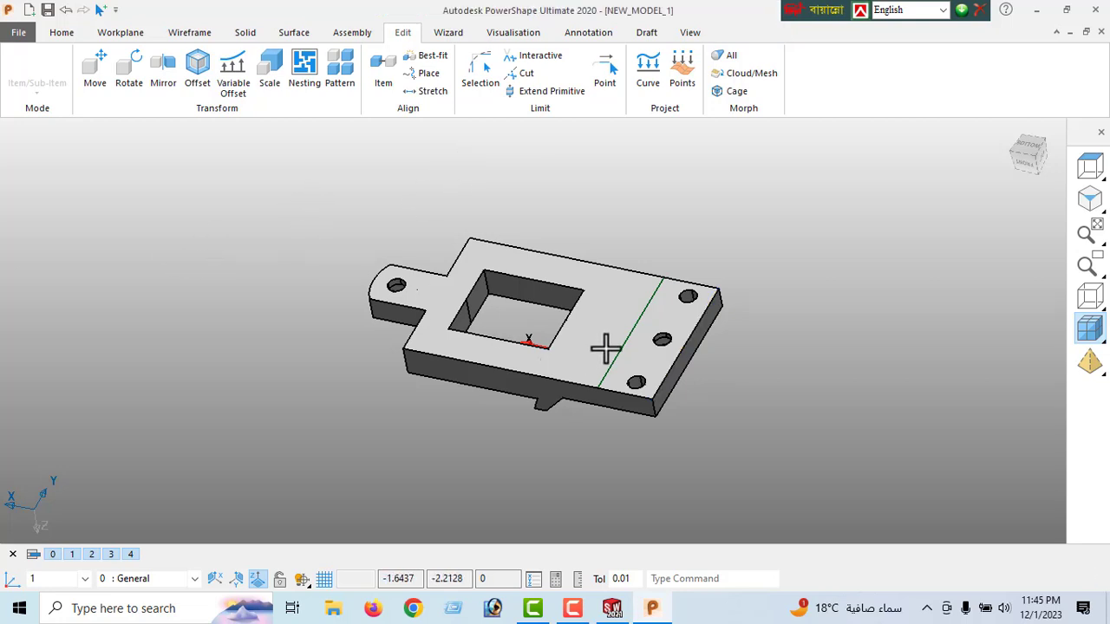
click(628, 332)
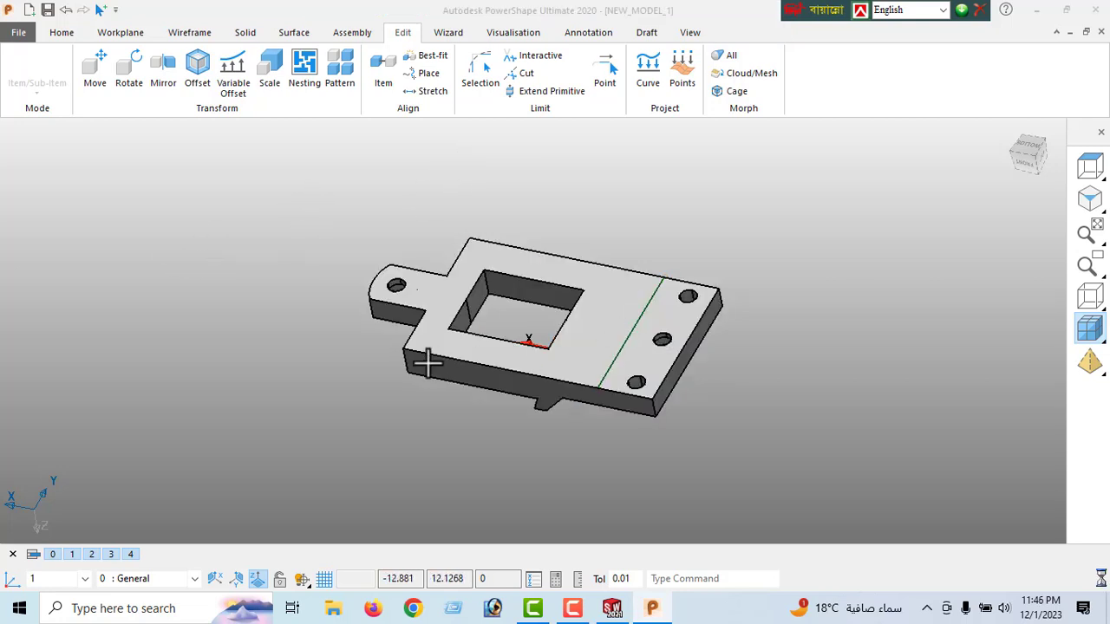
click(198, 91)
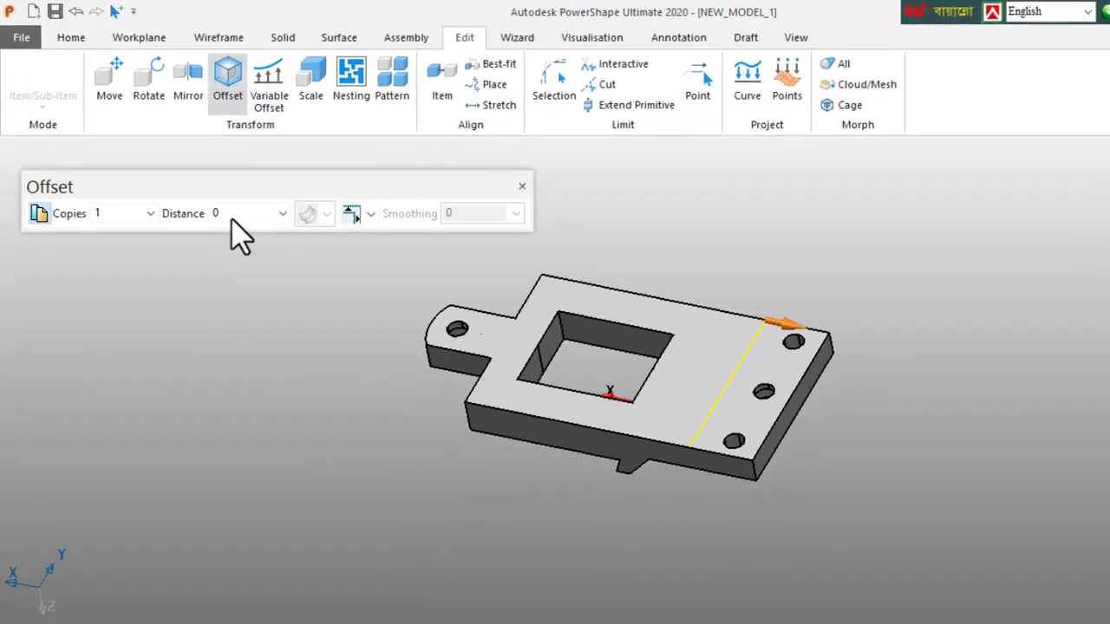
double_click(202, 185)
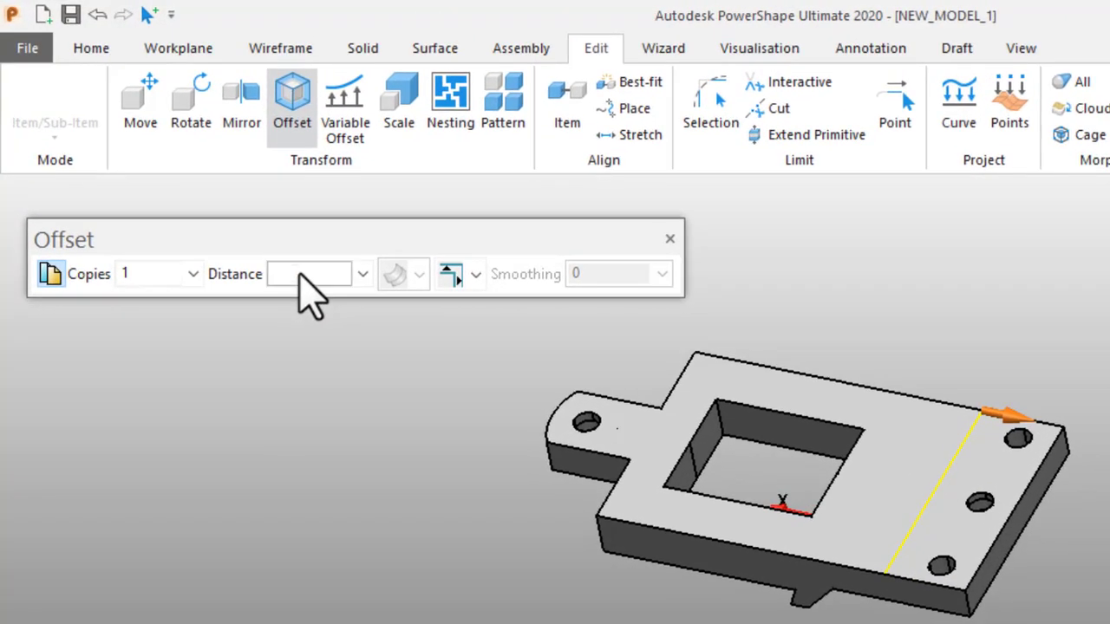
key(Return)
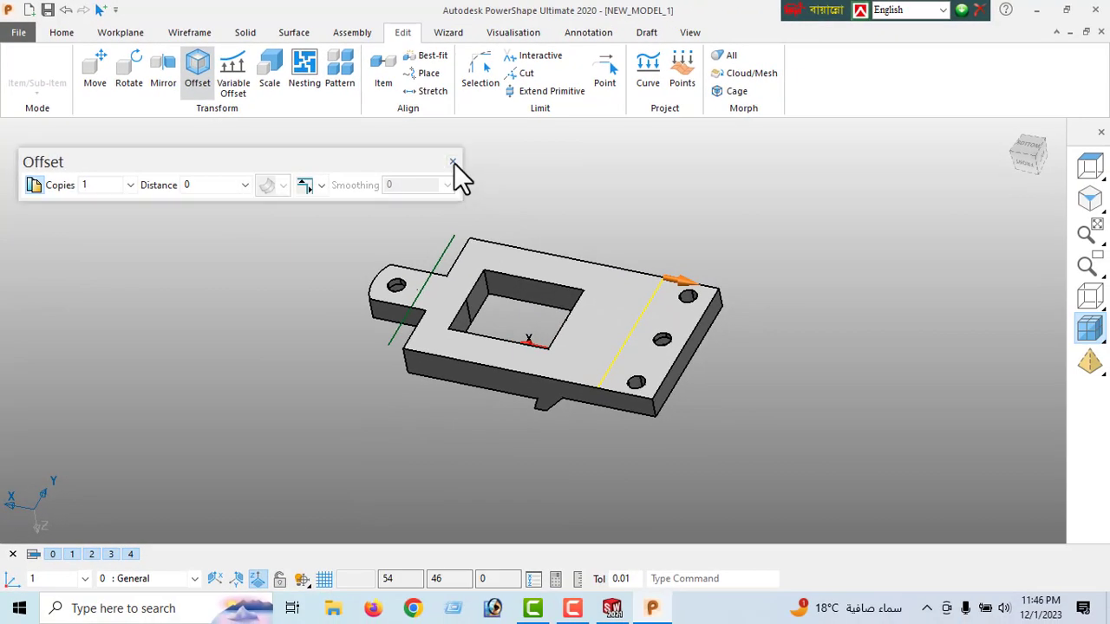
click(454, 162)
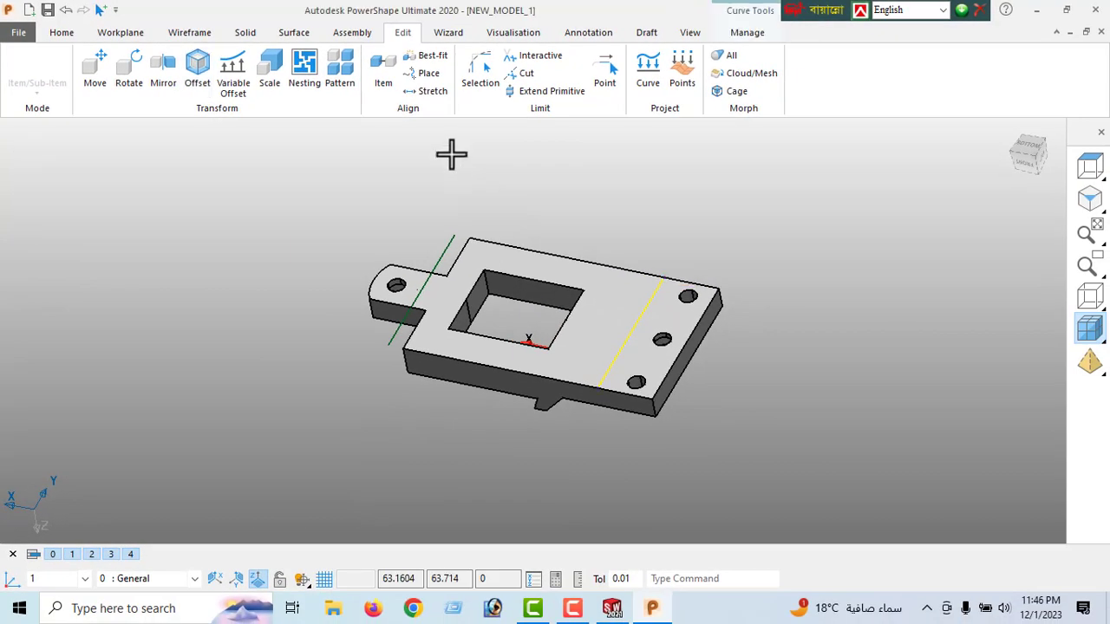
Draw a line about 102 mm long on the bottom face from the short edge's midpoint beside the three holes lengthwise past the tongue
click(189, 32)
click(26, 77)
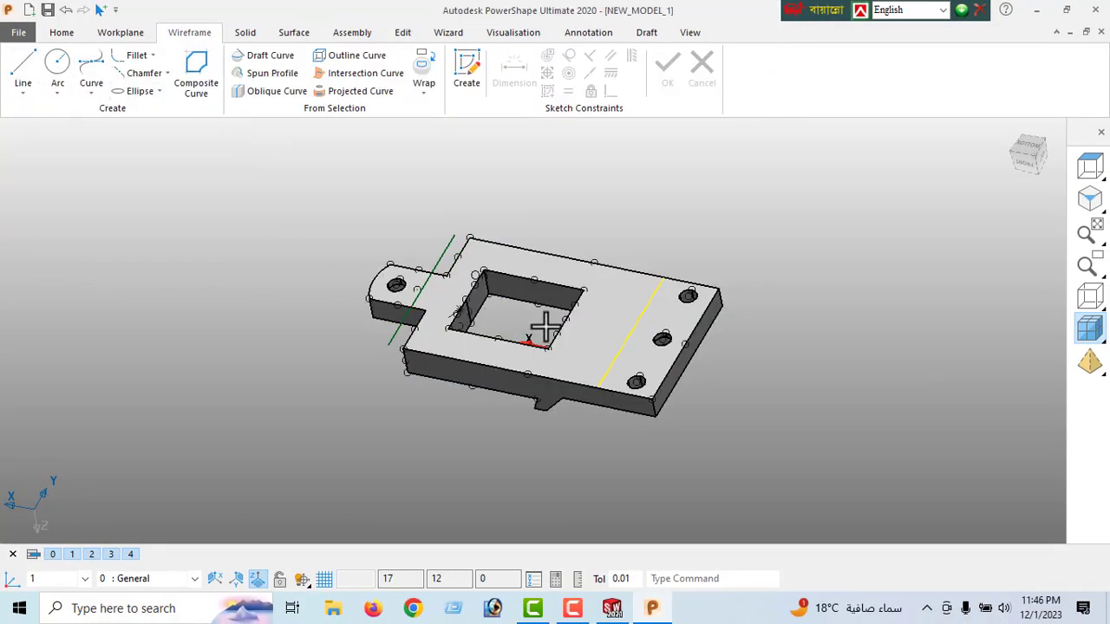
click(685, 345)
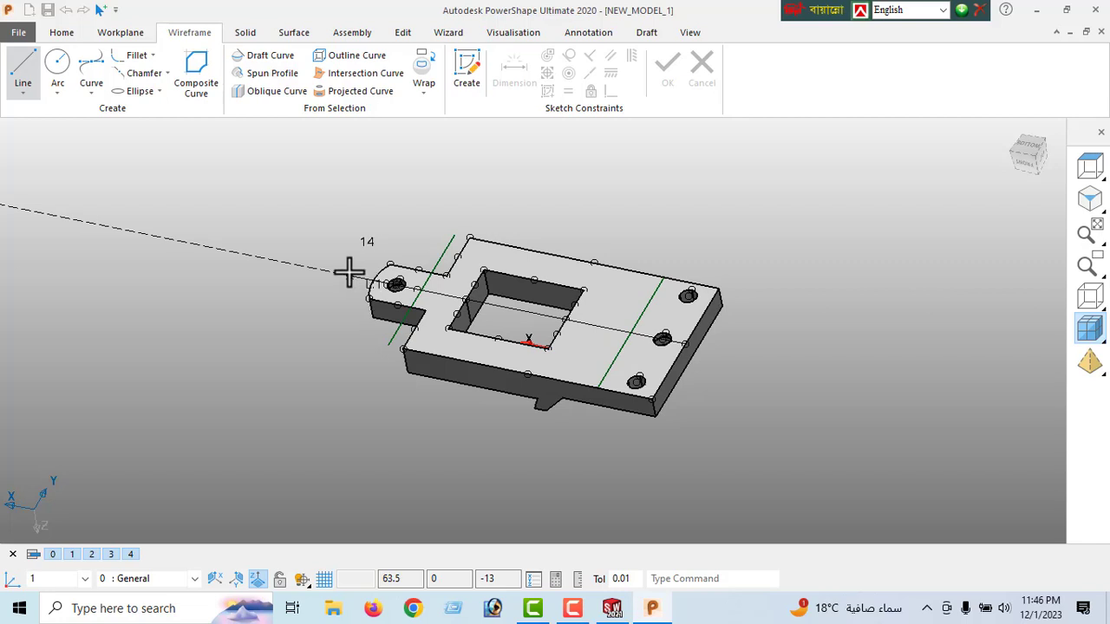
right_click(201, 189)
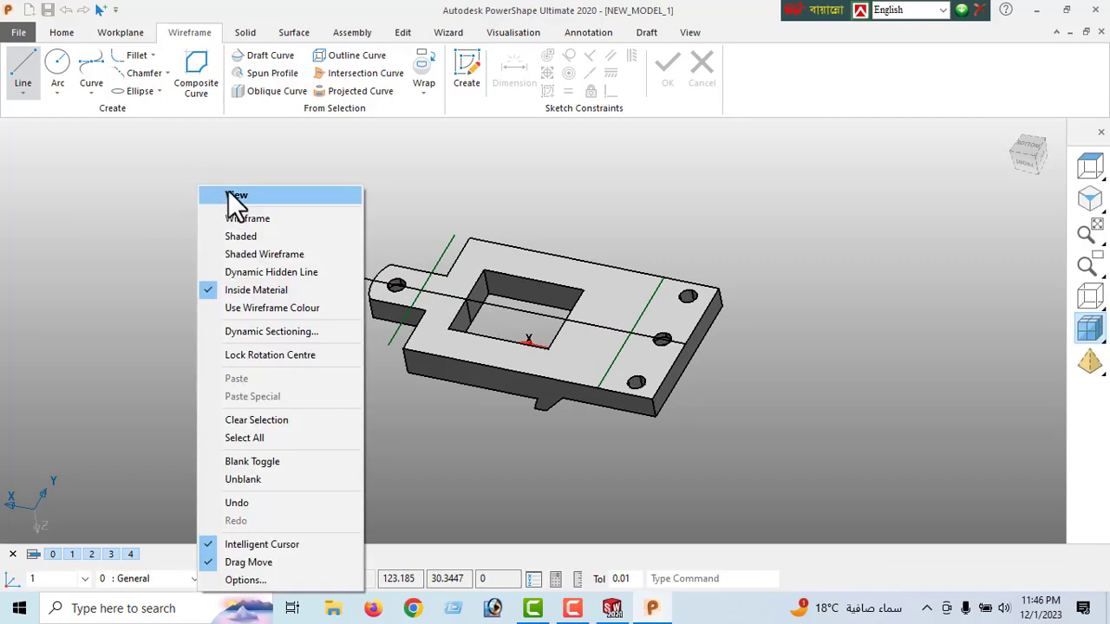
click(230, 196)
middle_drag(431, 325, 588, 383)
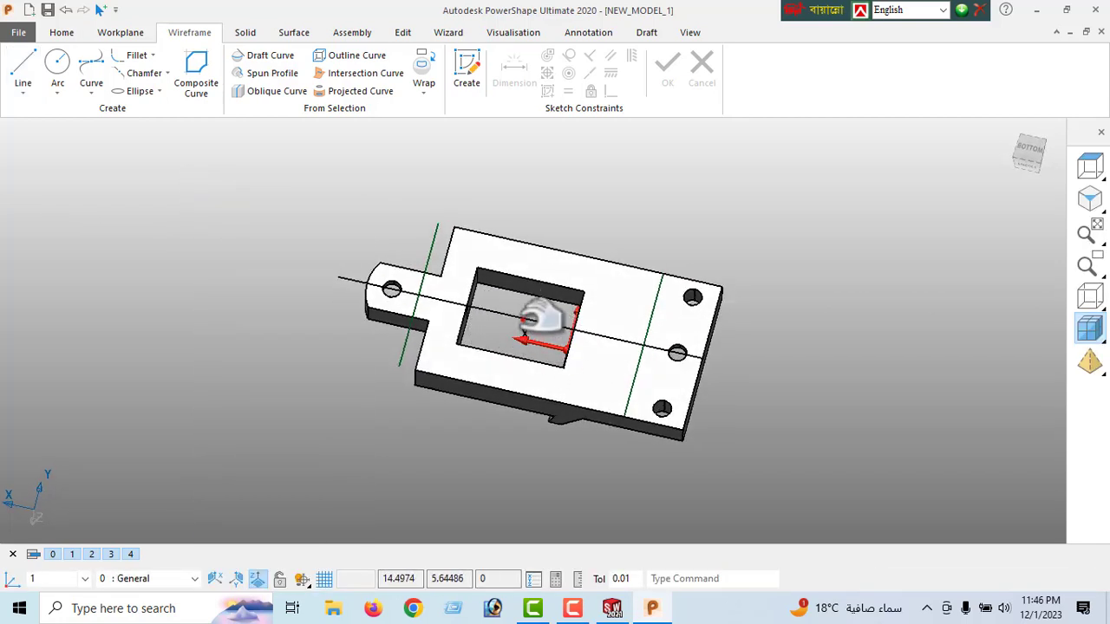
Offset one copy of the lengthwise centre line to each side, using distances of 12 and -12
click(542, 321)
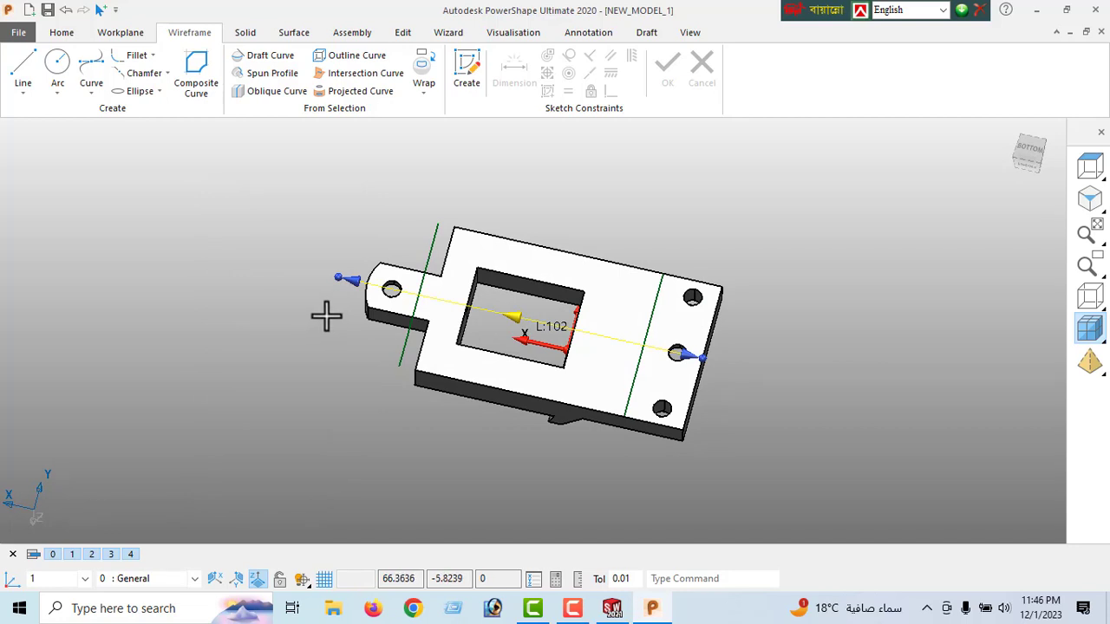
click(402, 33)
click(198, 76)
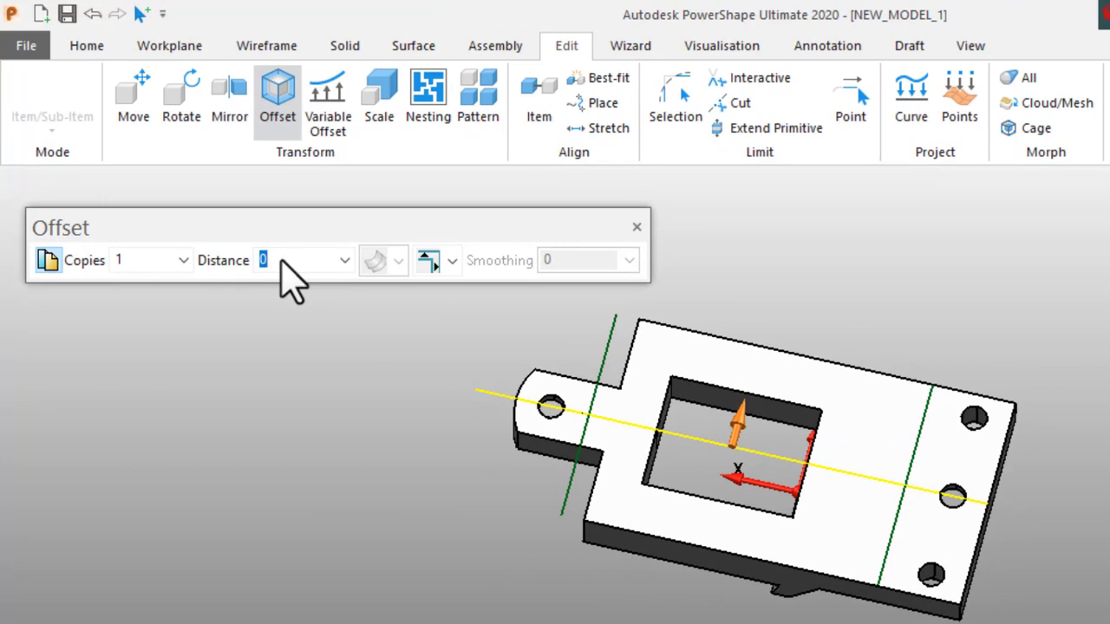
text(12)
key(Return)
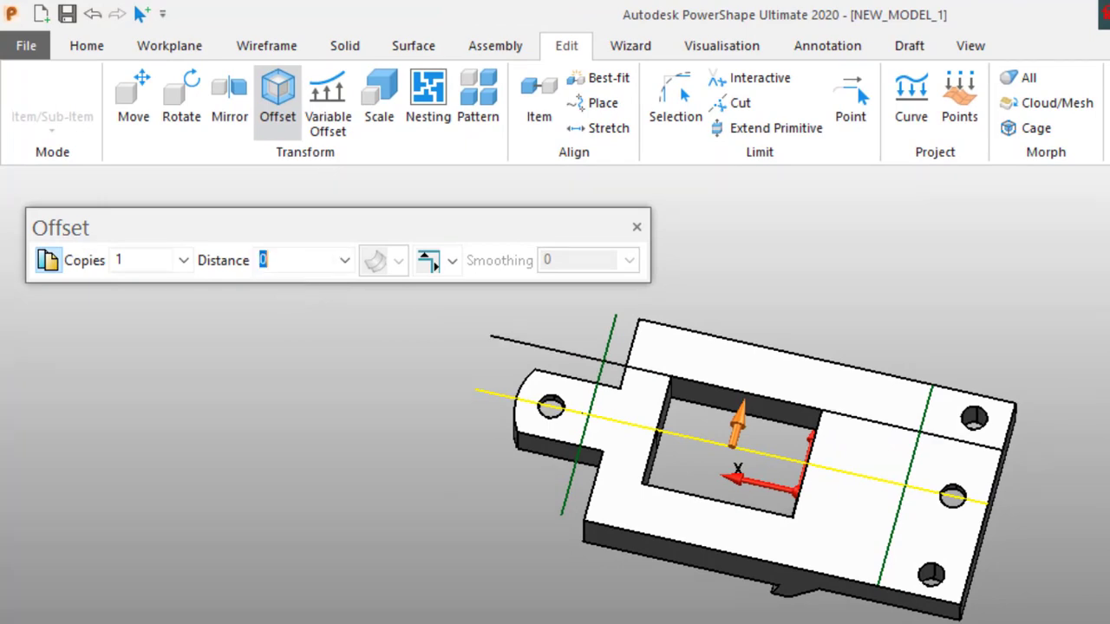
text(-12)
key(Return)
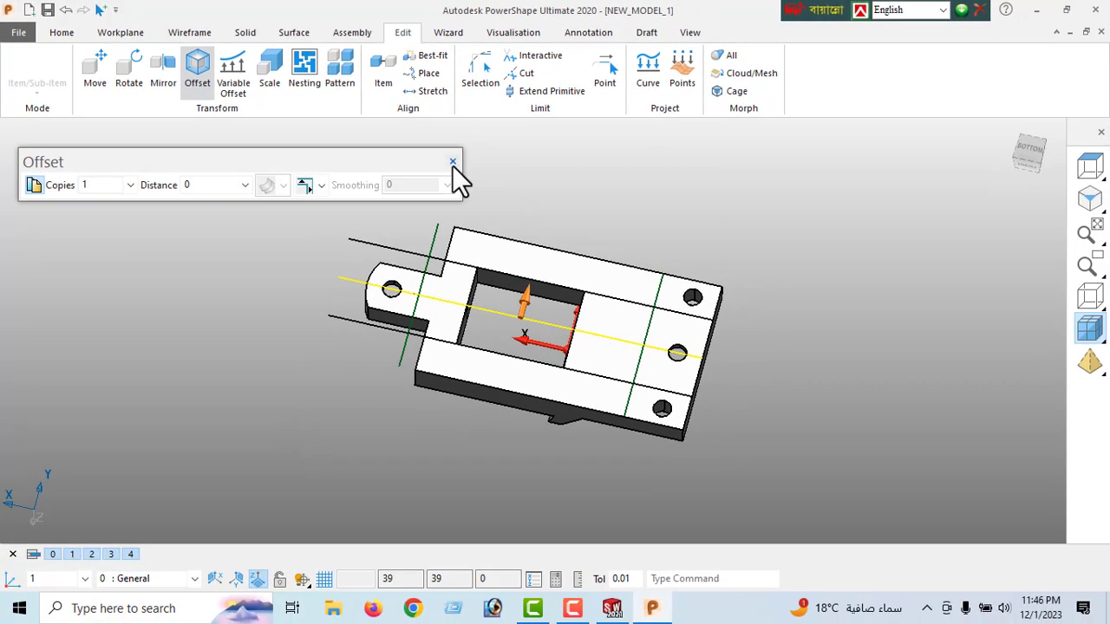
click(452, 162)
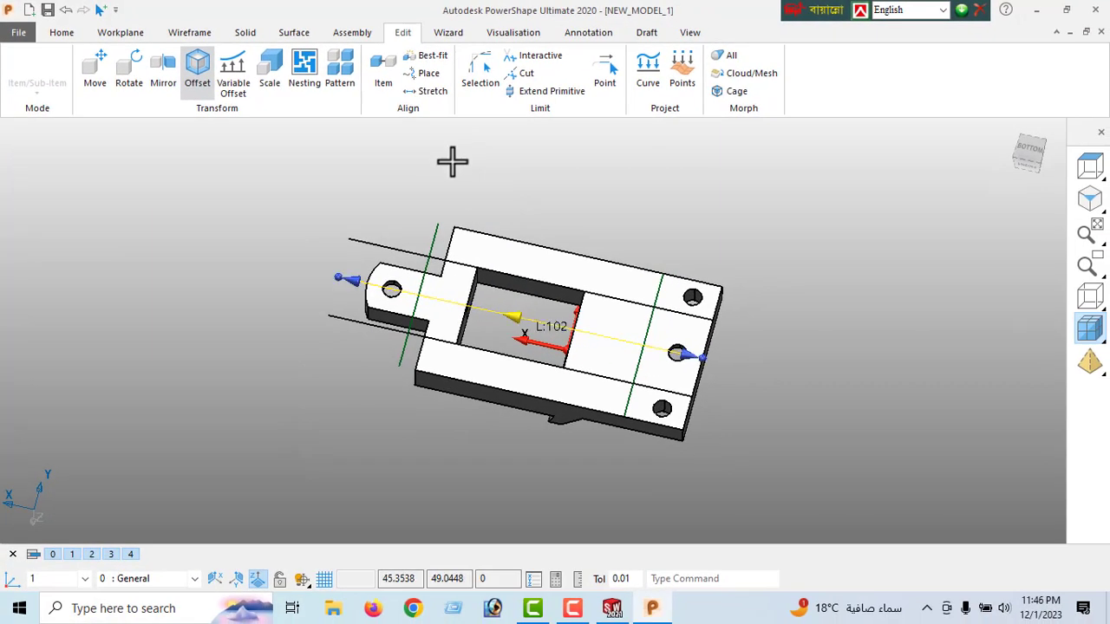
Create a closed composite curve around the large rectangle bounded by the two offset centre lines and the two cross lines
click(186, 33)
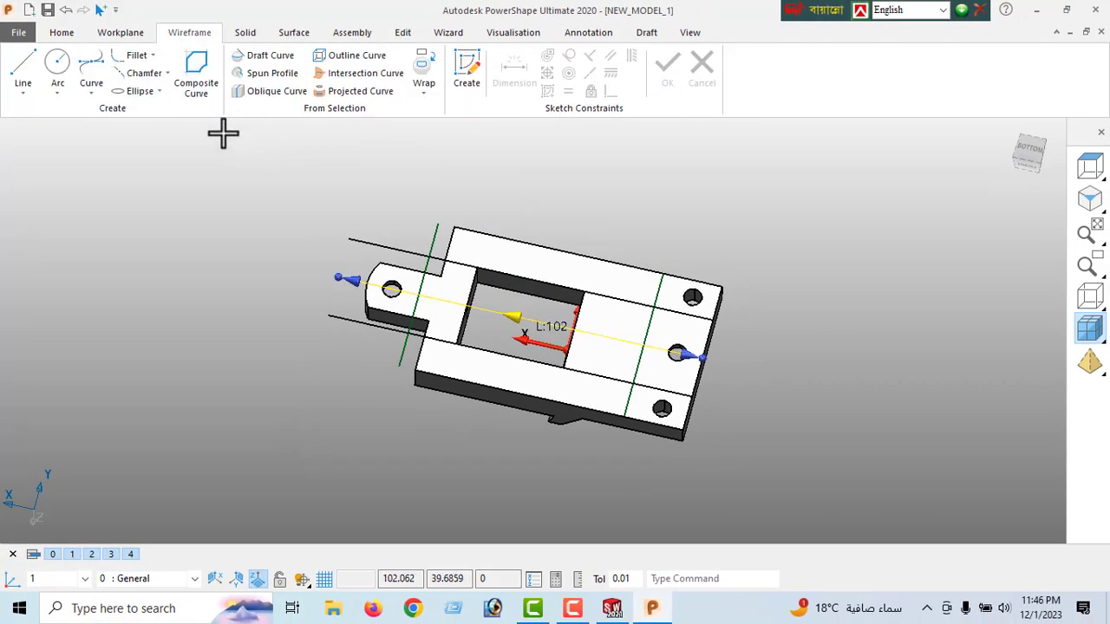
click(195, 79)
click(457, 265)
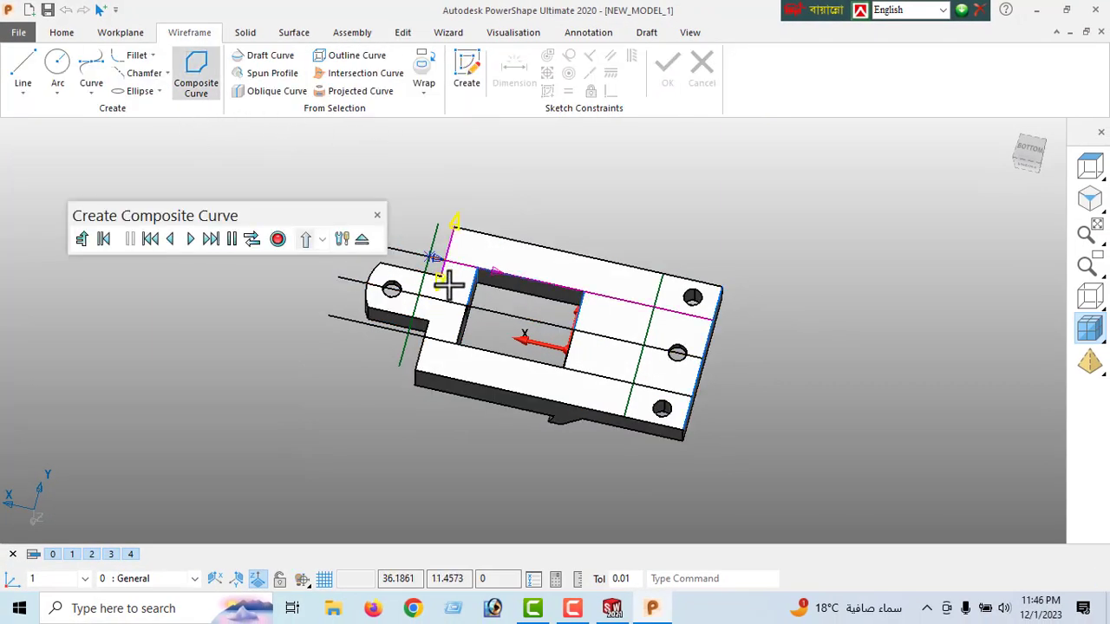
click(498, 272)
click(535, 285)
click(637, 306)
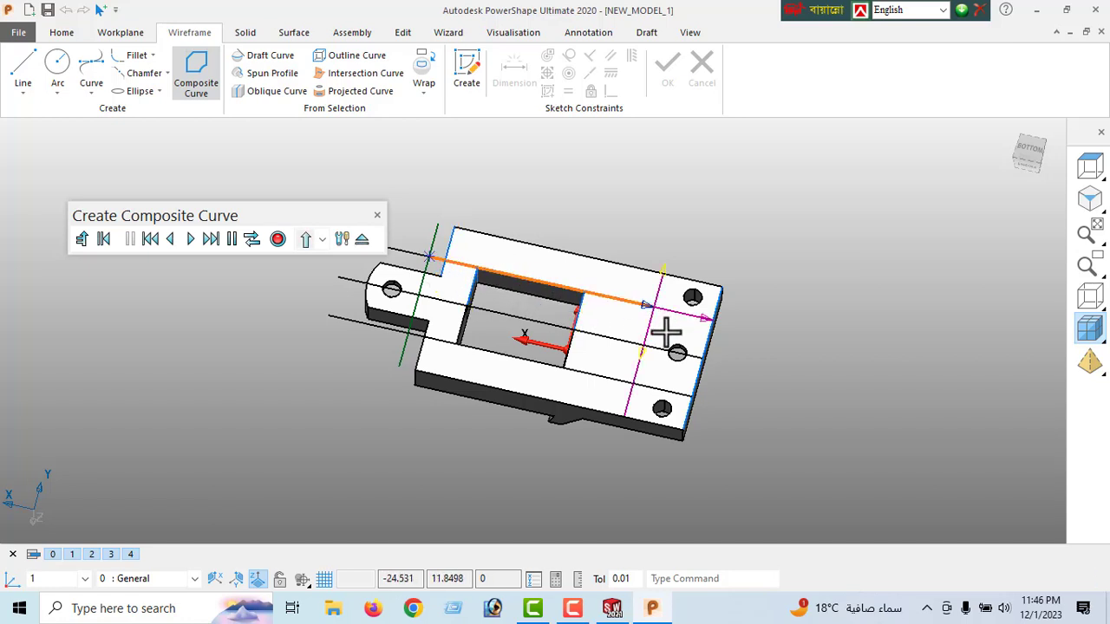
click(629, 386)
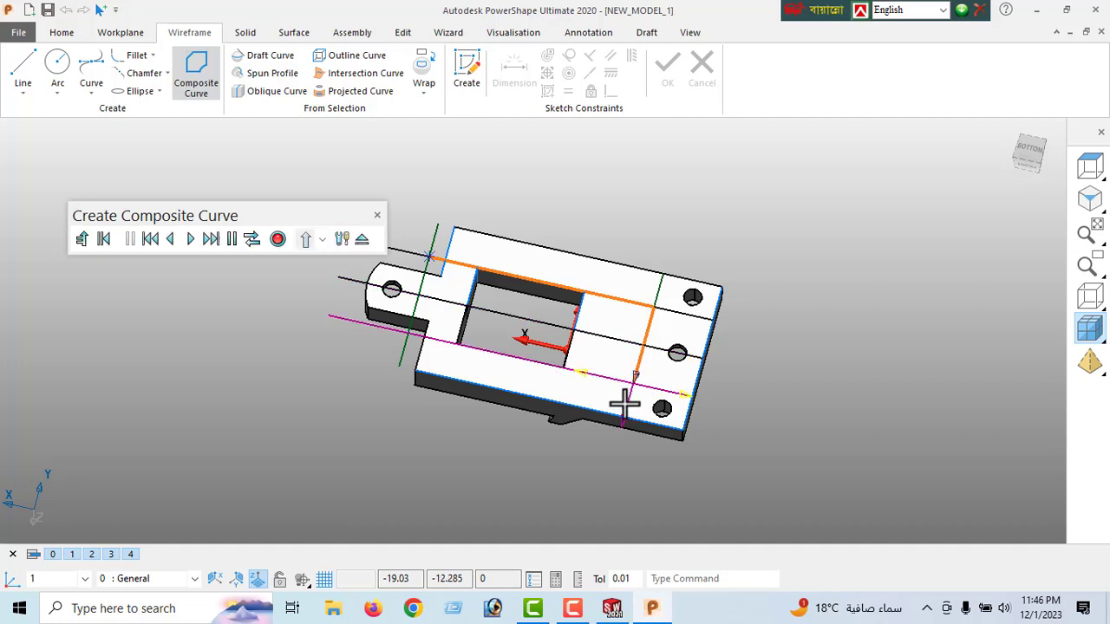
click(442, 352)
click(412, 338)
click(379, 328)
click(423, 287)
click(431, 269)
click(431, 251)
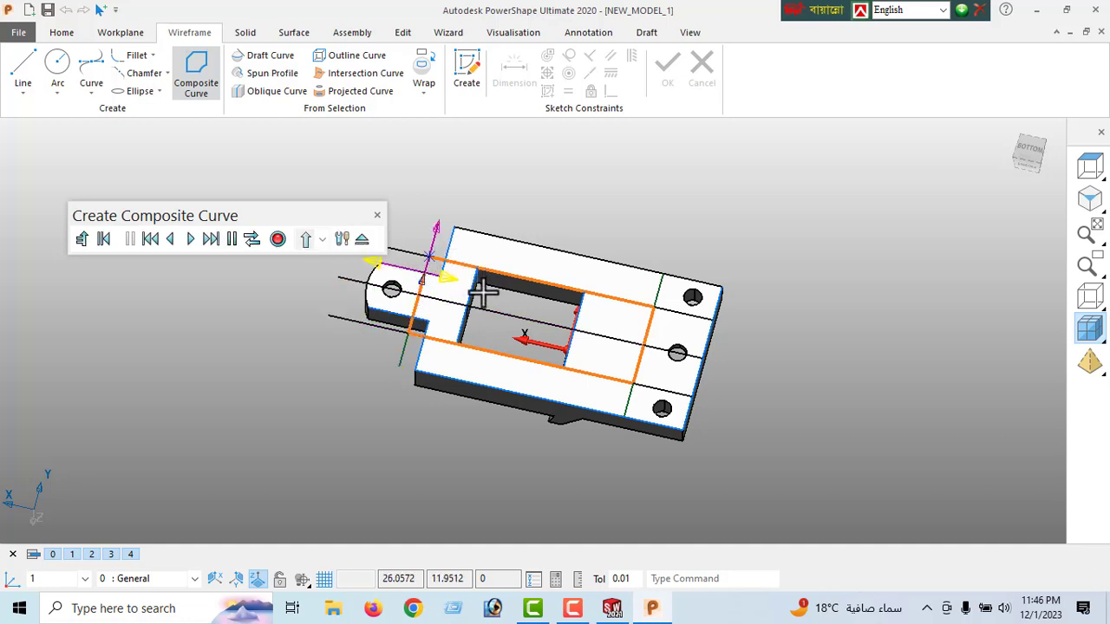
click(474, 267)
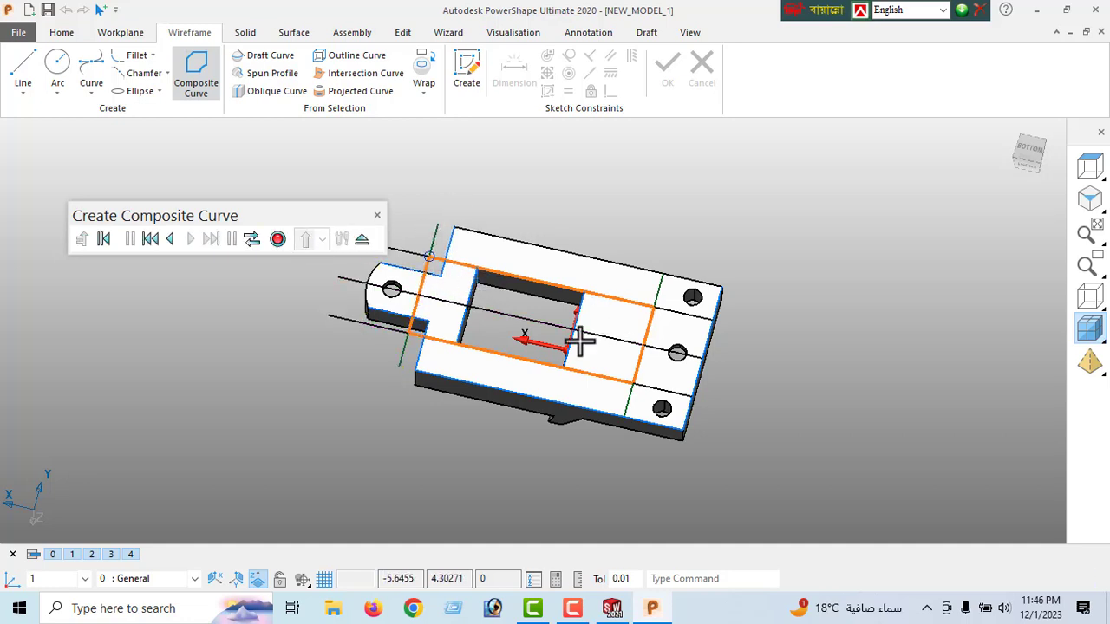
click(278, 239)
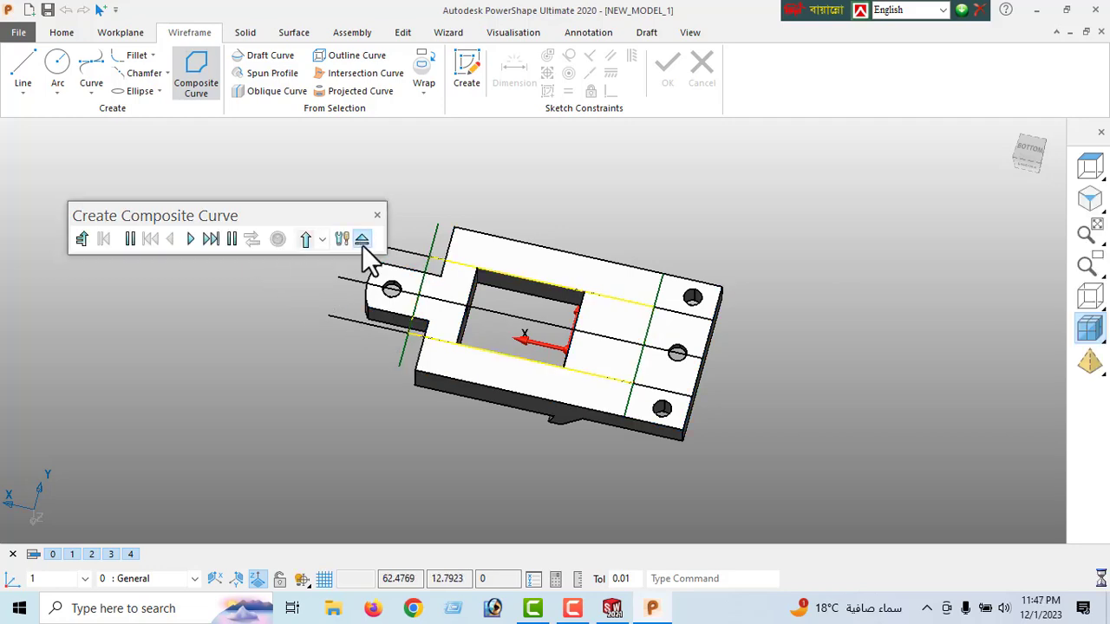
click(361, 240)
right_click(94, 229)
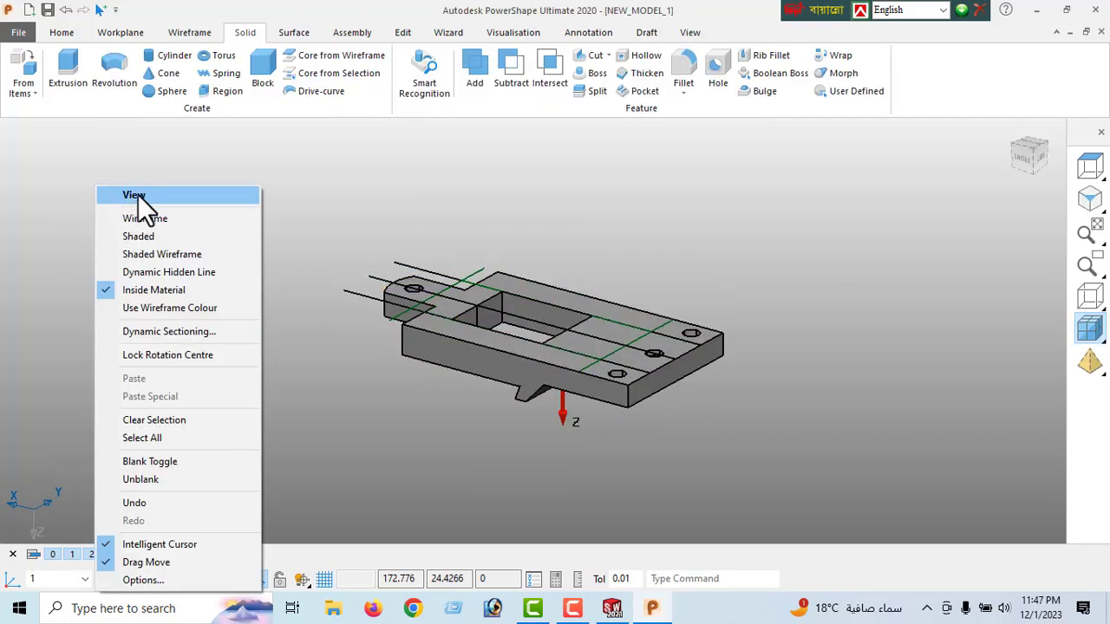
click(137, 194)
Create a closed composite curve around the rectangle between the window's edge and the cross line beside the three holes
middle_drag(506, 344, 625, 312)
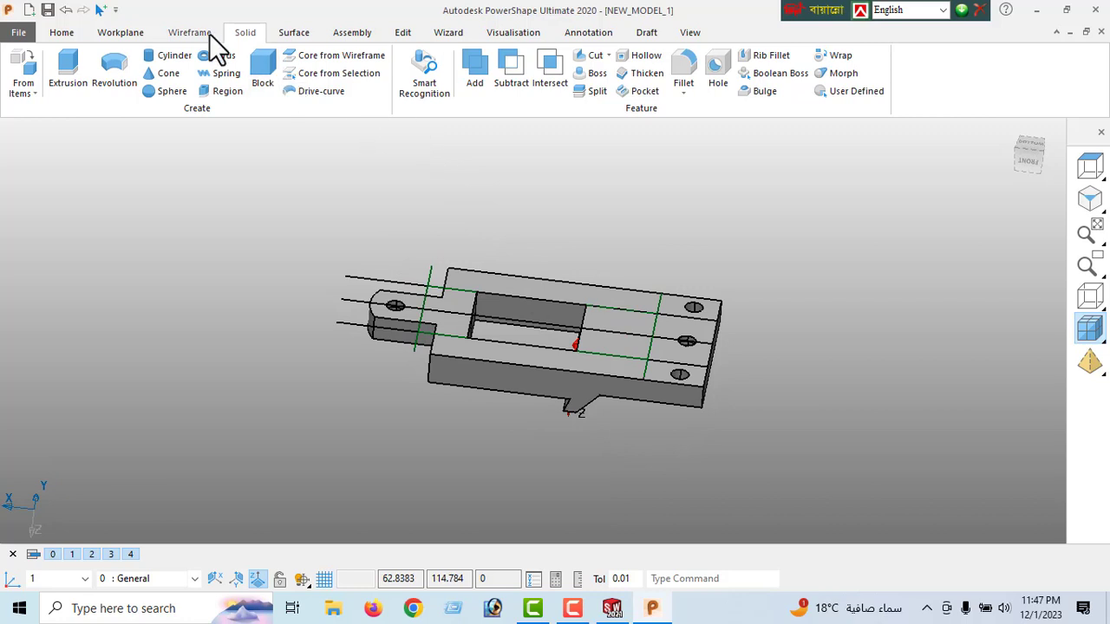
scroll(195, 74, up, 1)
click(198, 74)
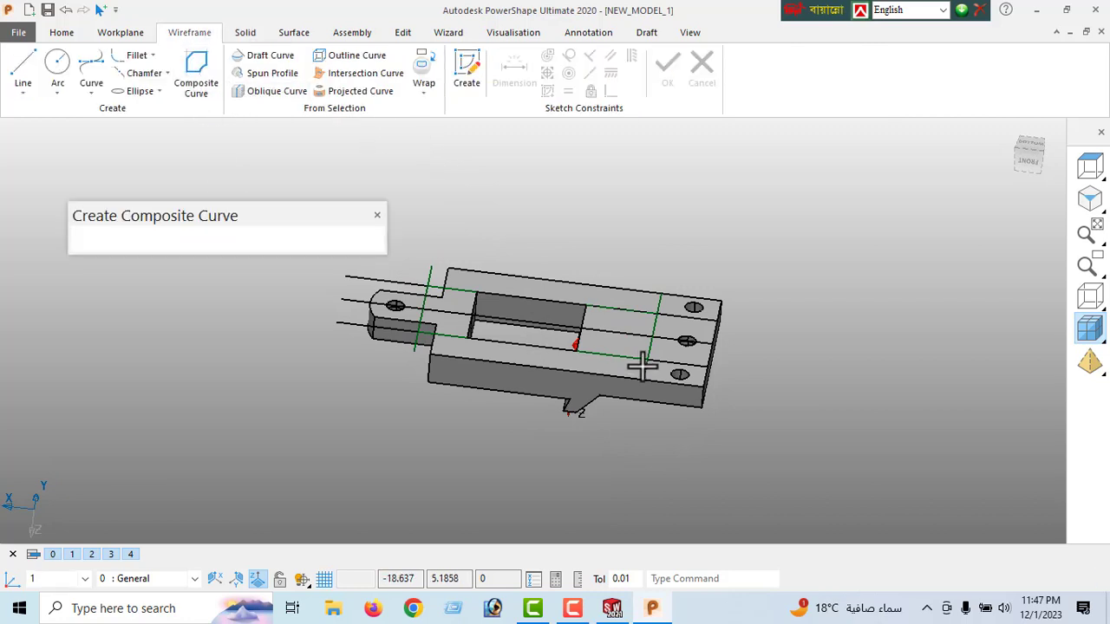
scroll(639, 367, up, 2)
click(612, 351)
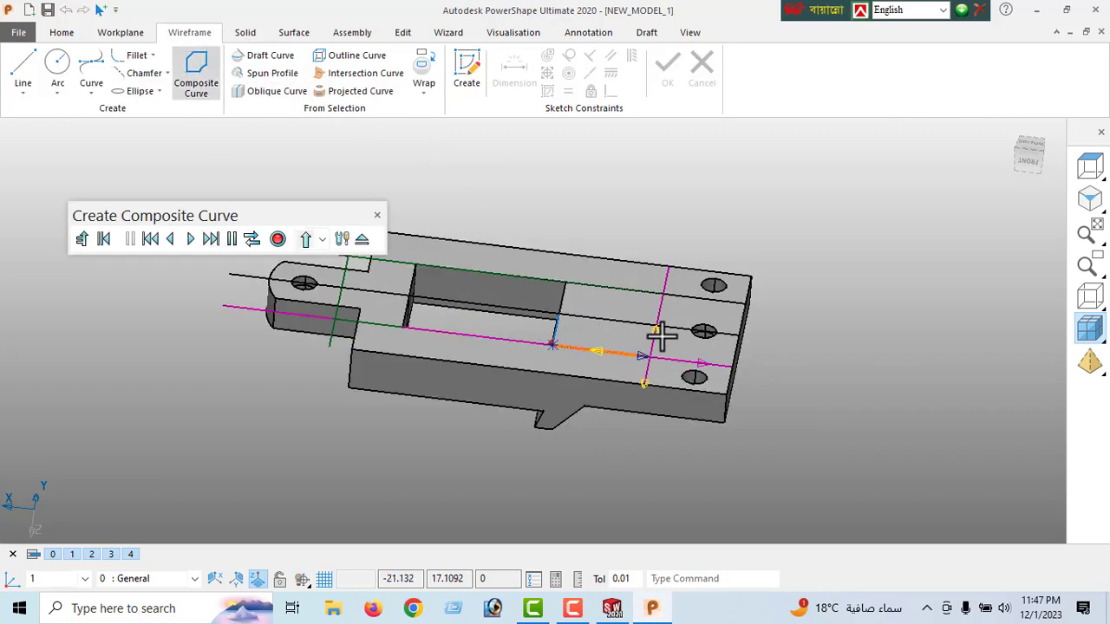
click(656, 329)
click(662, 297)
click(609, 294)
middle_drag(559, 309, 471, 391)
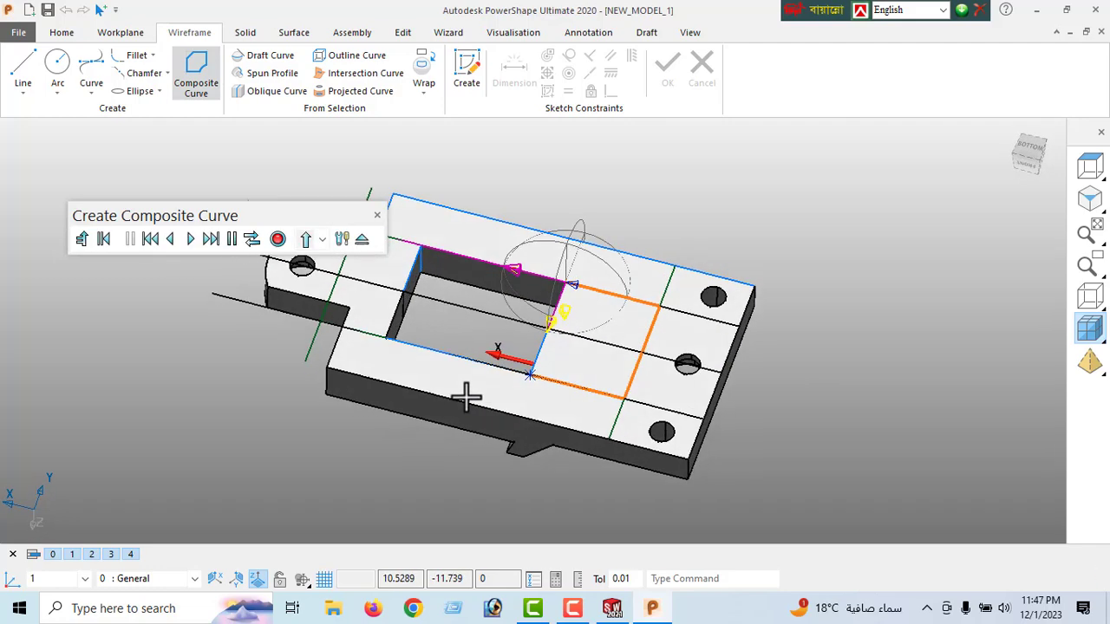
click(526, 363)
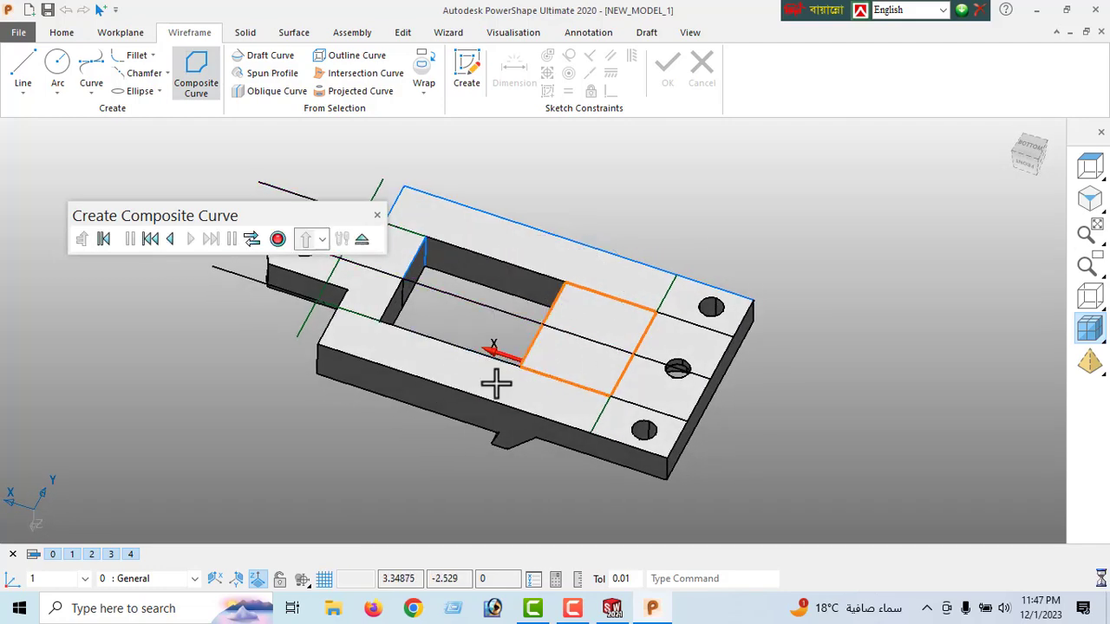
click(362, 240)
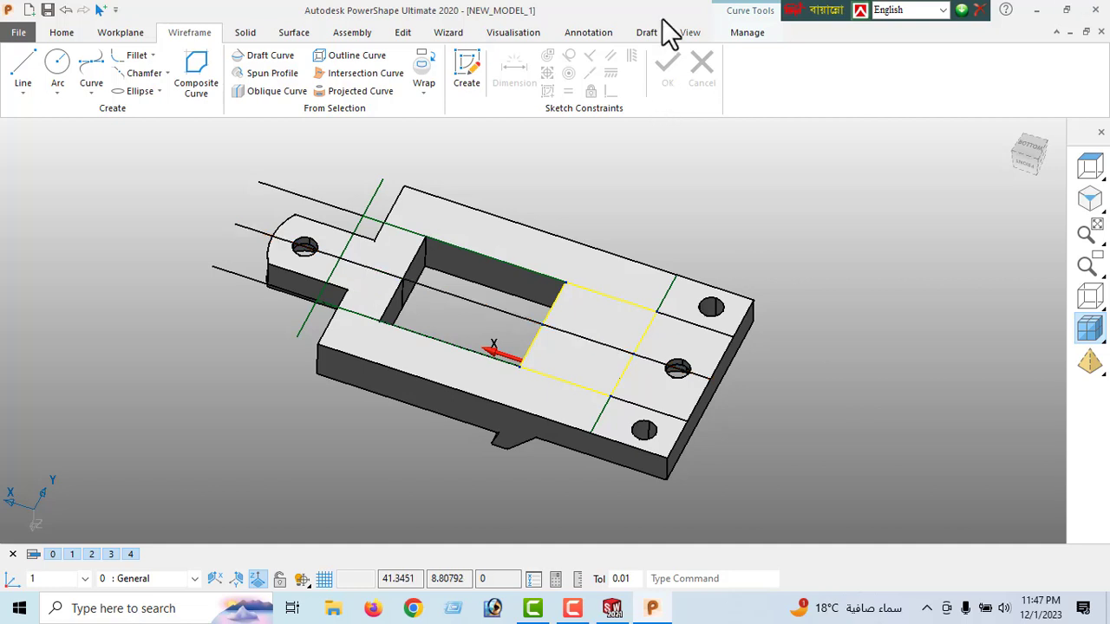
Cut the small rectangle between the window and the three holes into the underside as a Blind solid cut 4.5 deep
click(245, 33)
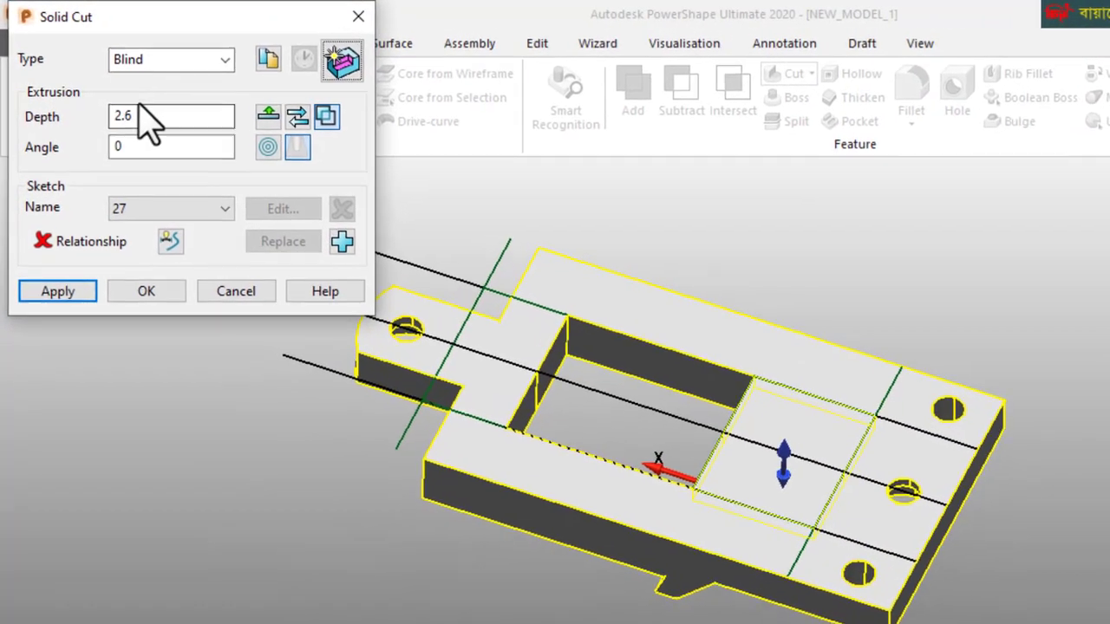
double_click(105, 86)
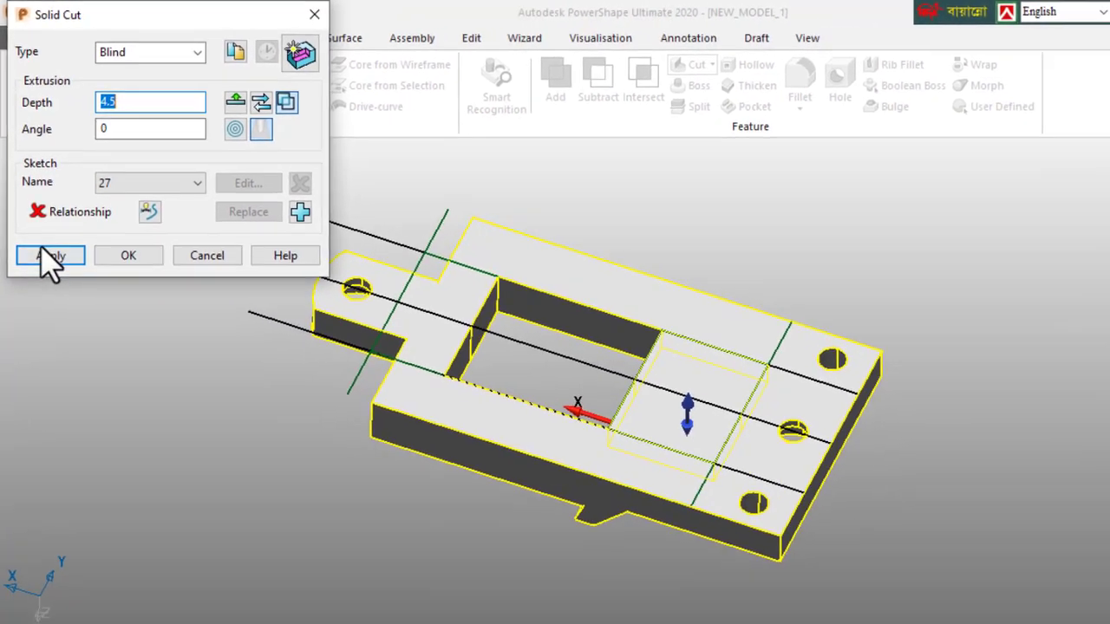
click(52, 292)
click(177, 219)
middle_drag(445, 372, 161, 280)
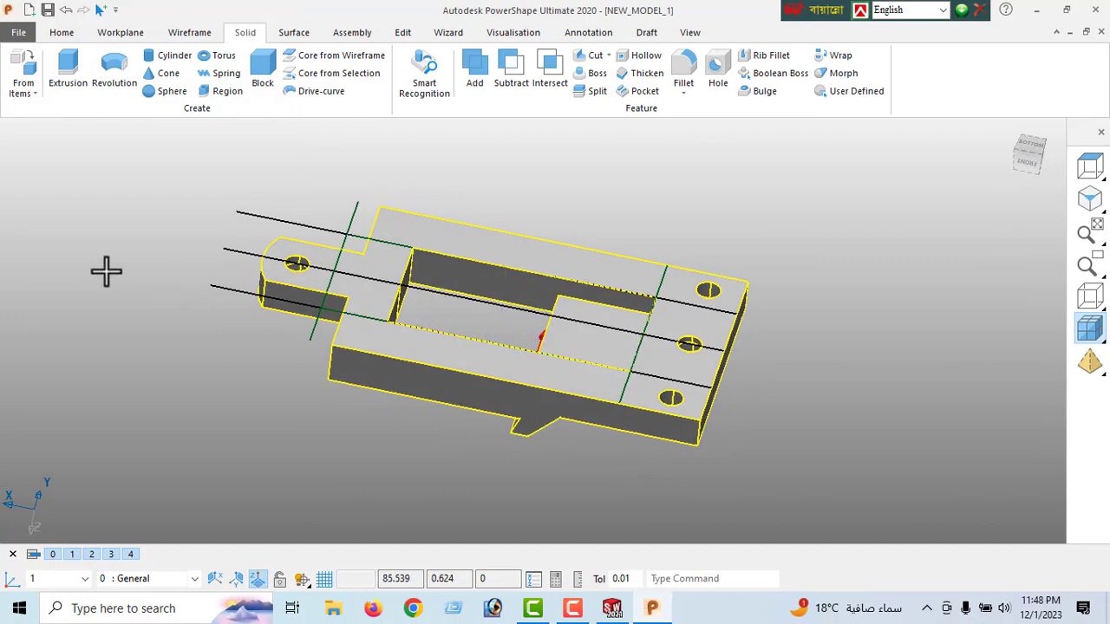
right_click(73, 187)
click(111, 197)
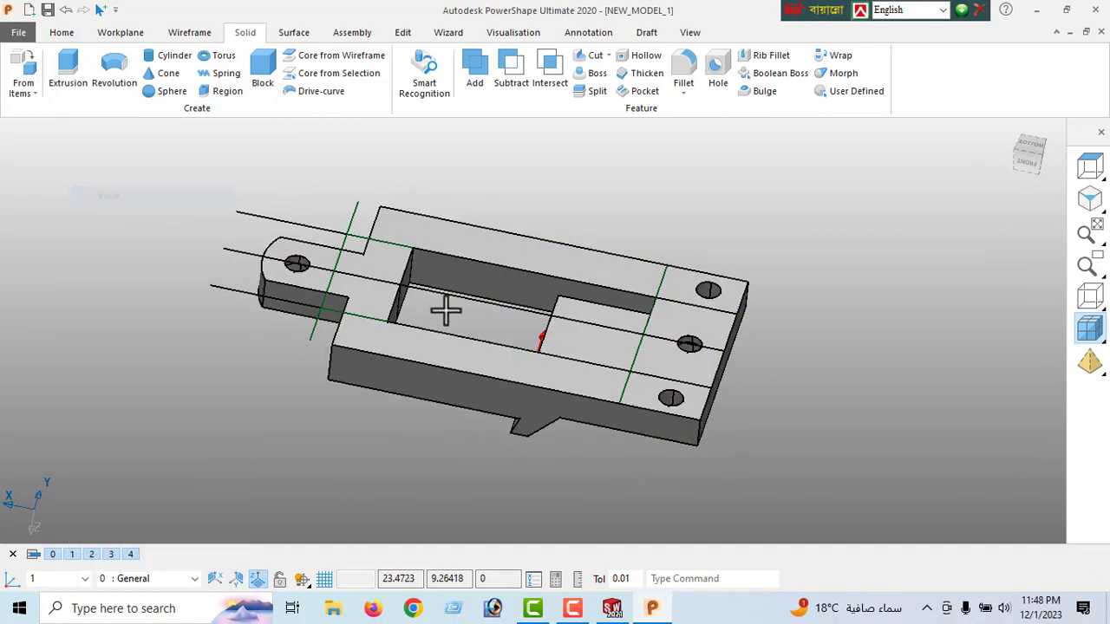
Cut the large rectangle around the window into the underside as a Blind solid cut with a depth of 1
click(490, 349)
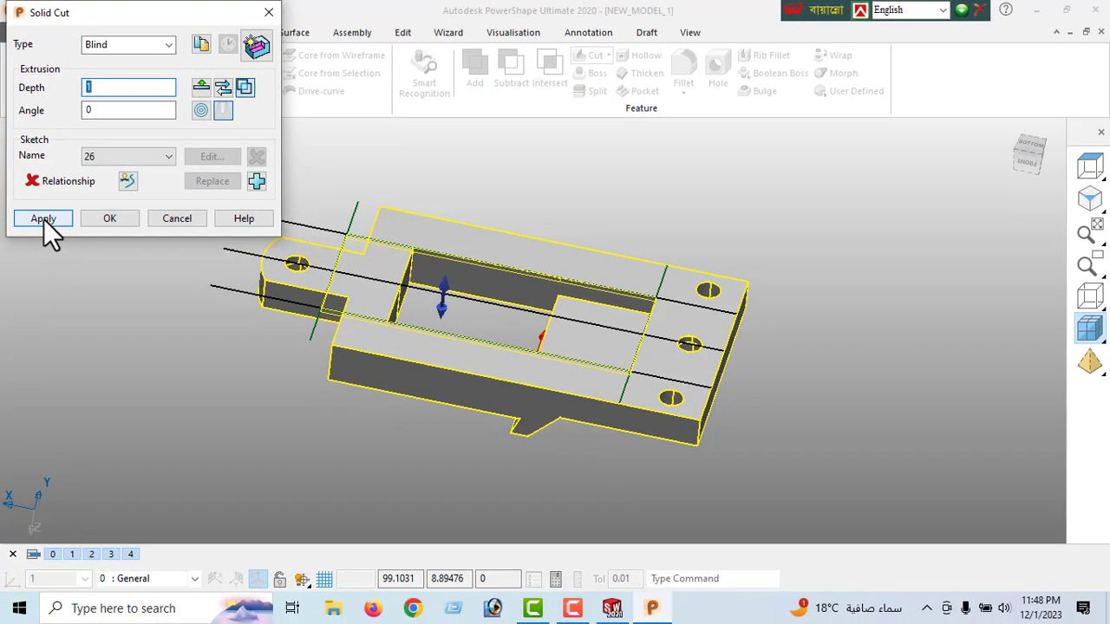
click(56, 287)
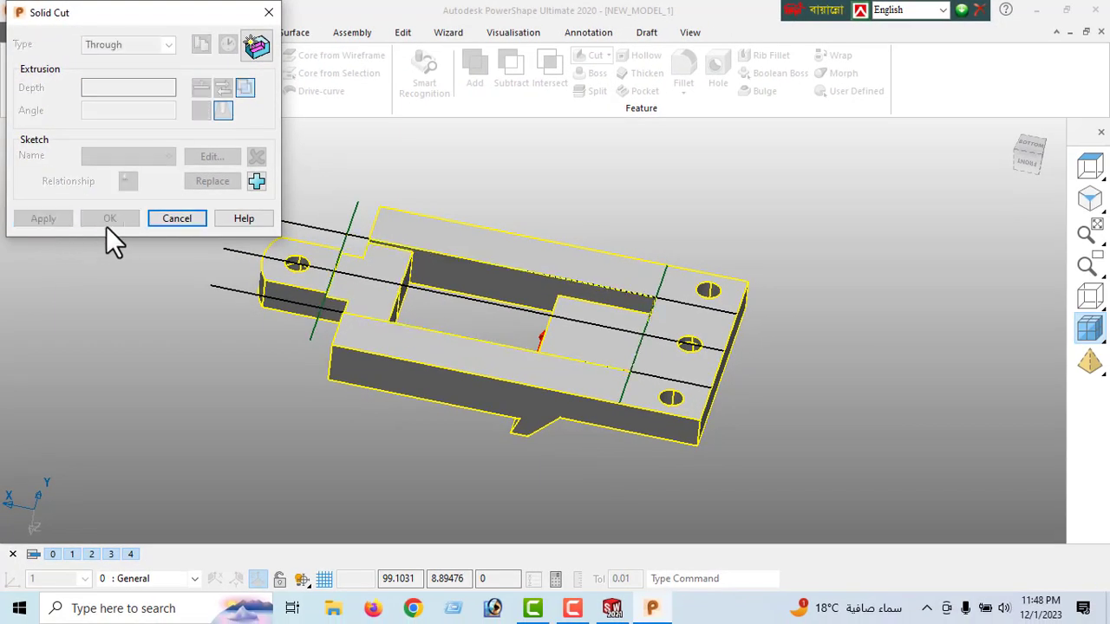
click(176, 219)
right_click(51, 208)
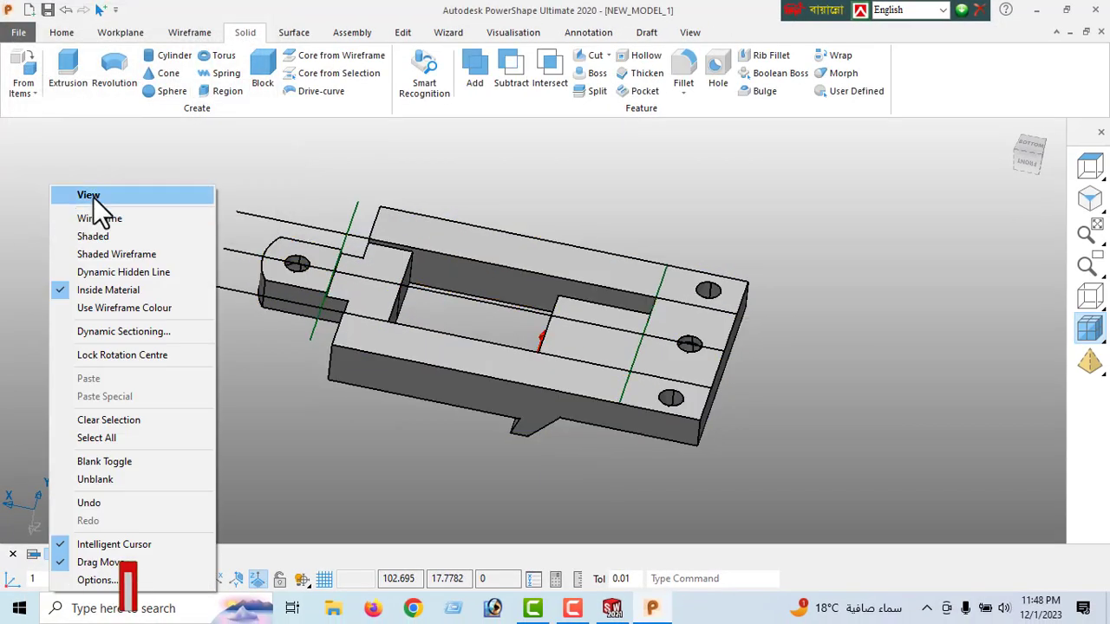
click(94, 199)
Select all wireframes and delete the construction lines and profile curves from the underside
middle_drag(511, 401, 483, 347)
click(484, 345)
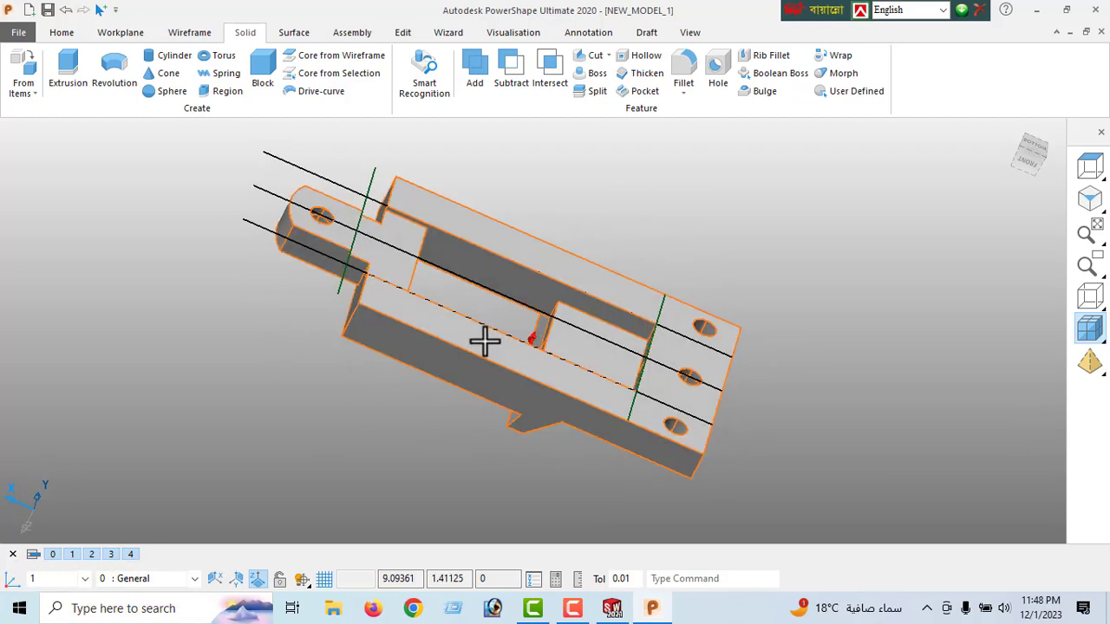
click(130, 131)
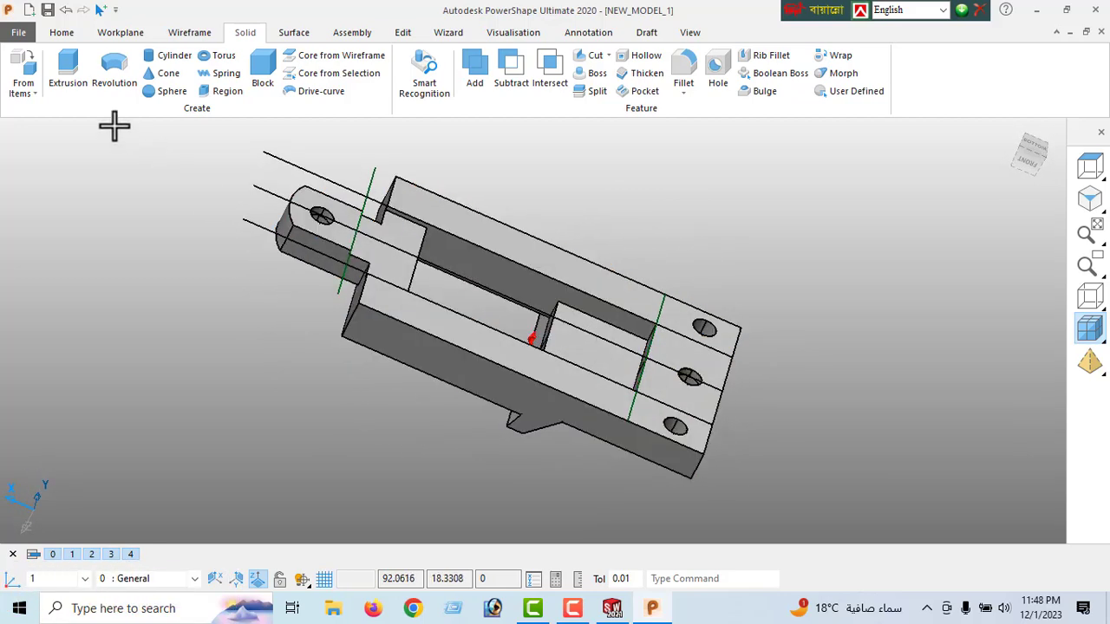
click(61, 33)
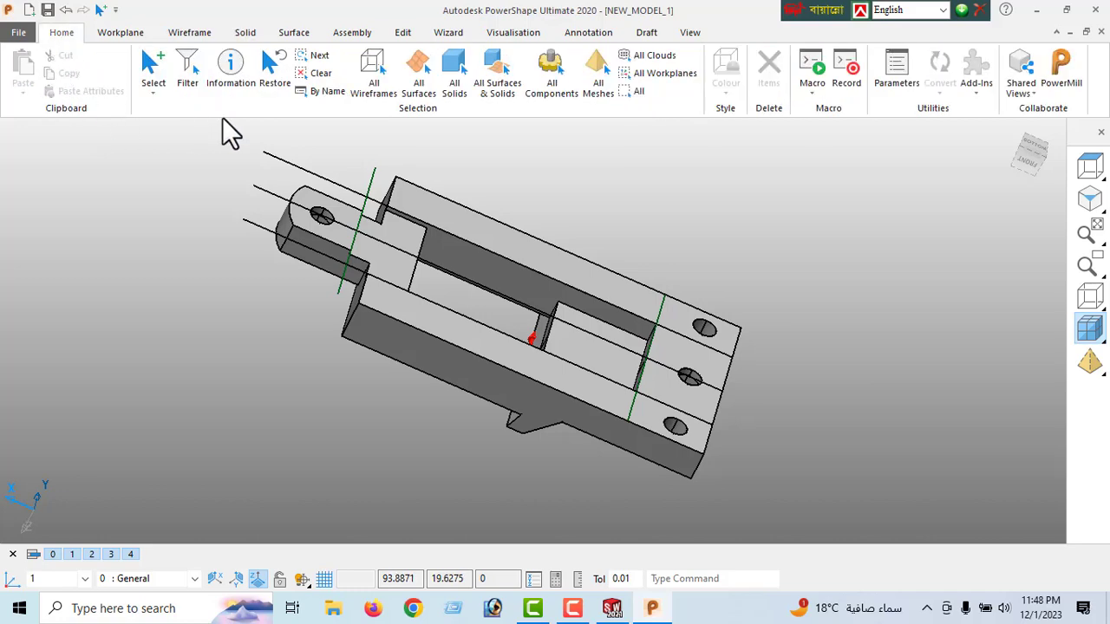
click(357, 93)
click(769, 86)
Change the colour of the whole solid to crimson pink
middle_drag(570, 286, 293, 271)
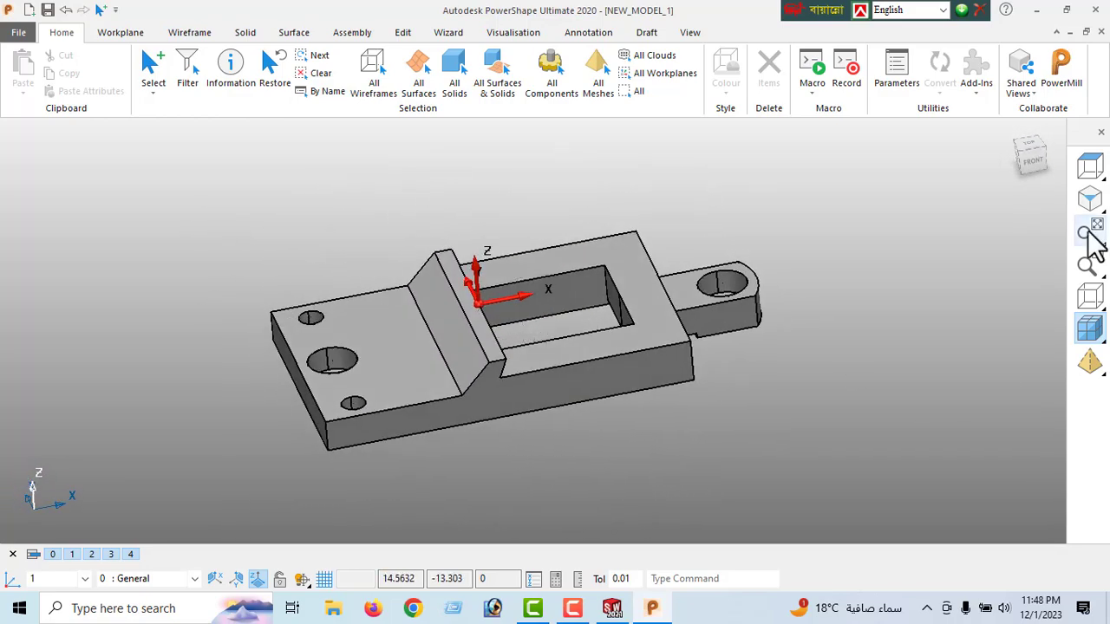
click(1090, 199)
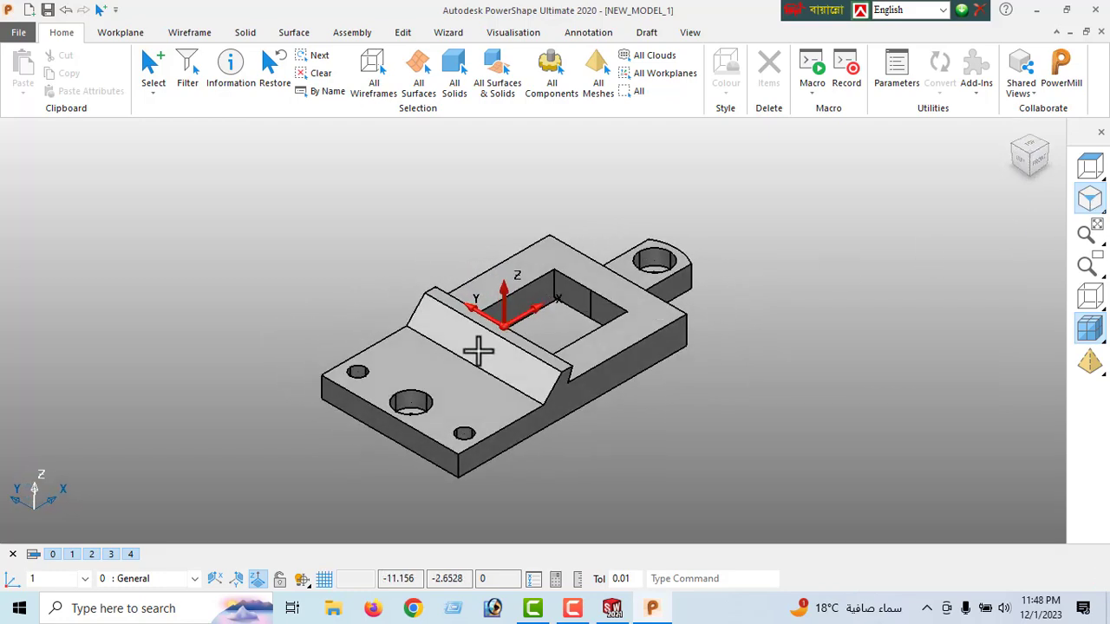
click(454, 325)
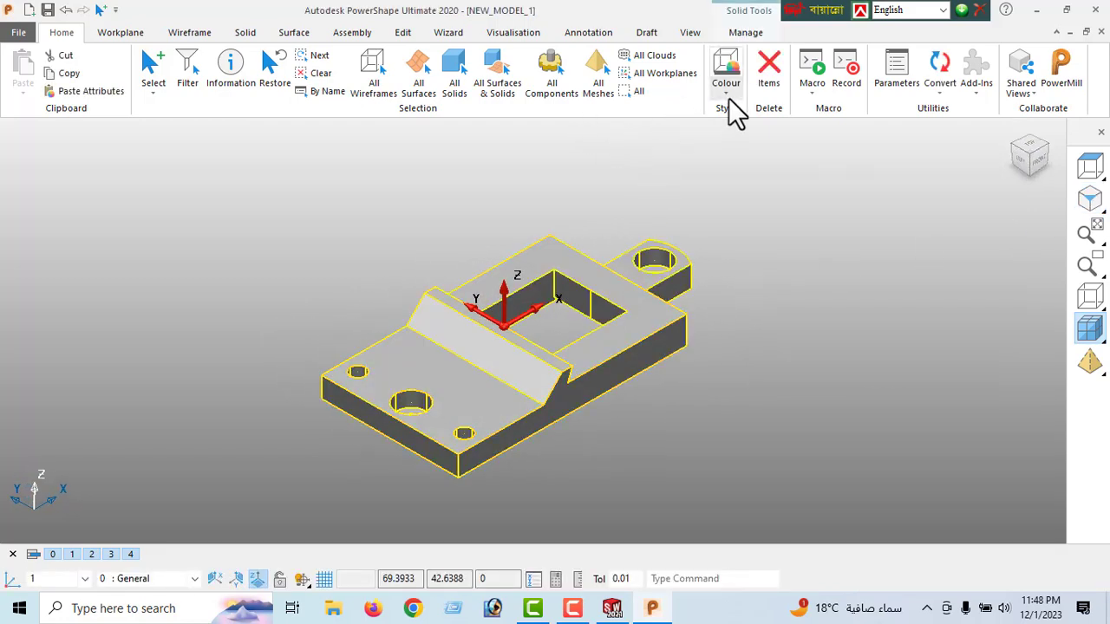
click(726, 87)
click(754, 129)
right_click(218, 230)
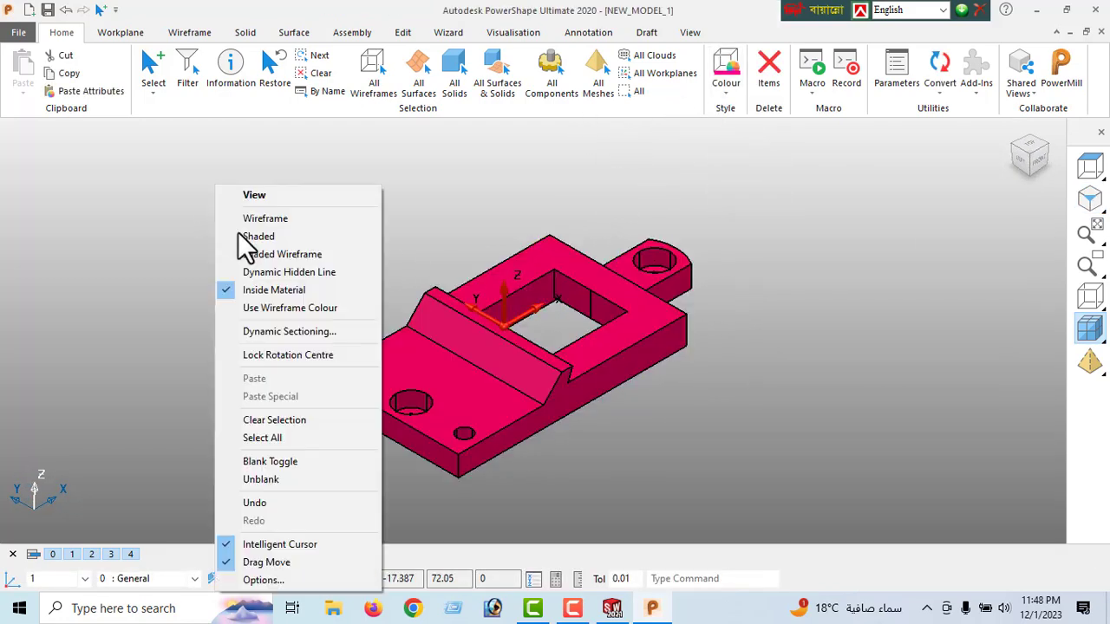
click(267, 196)
middle_drag(530, 324, 479, 416)
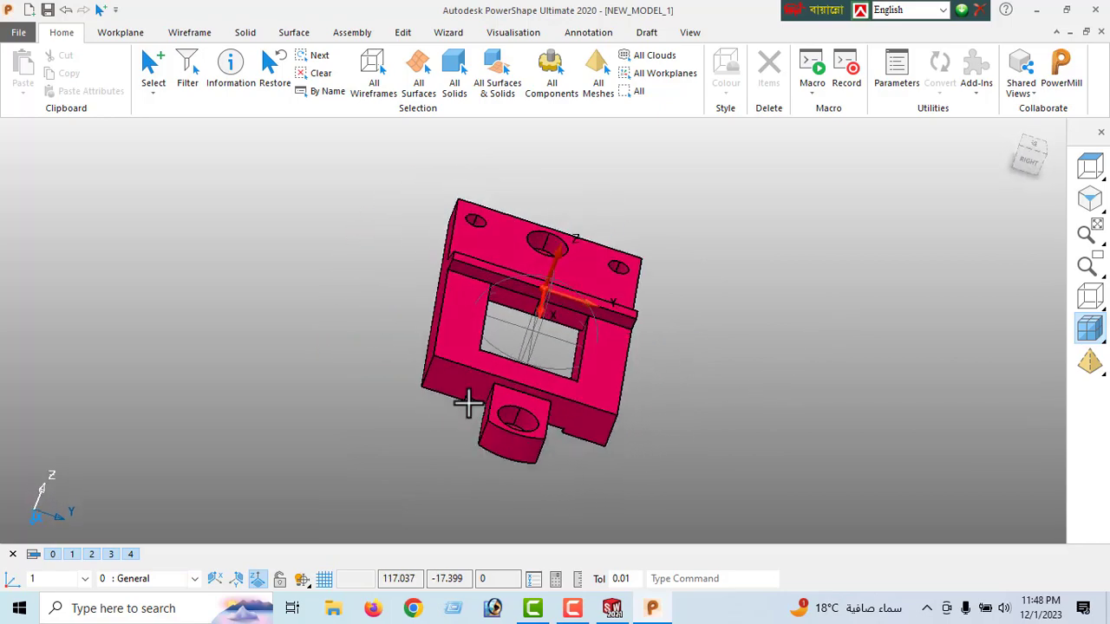
middle_drag(633, 269, 489, 375)
middle_drag(823, 264, 800, 131)
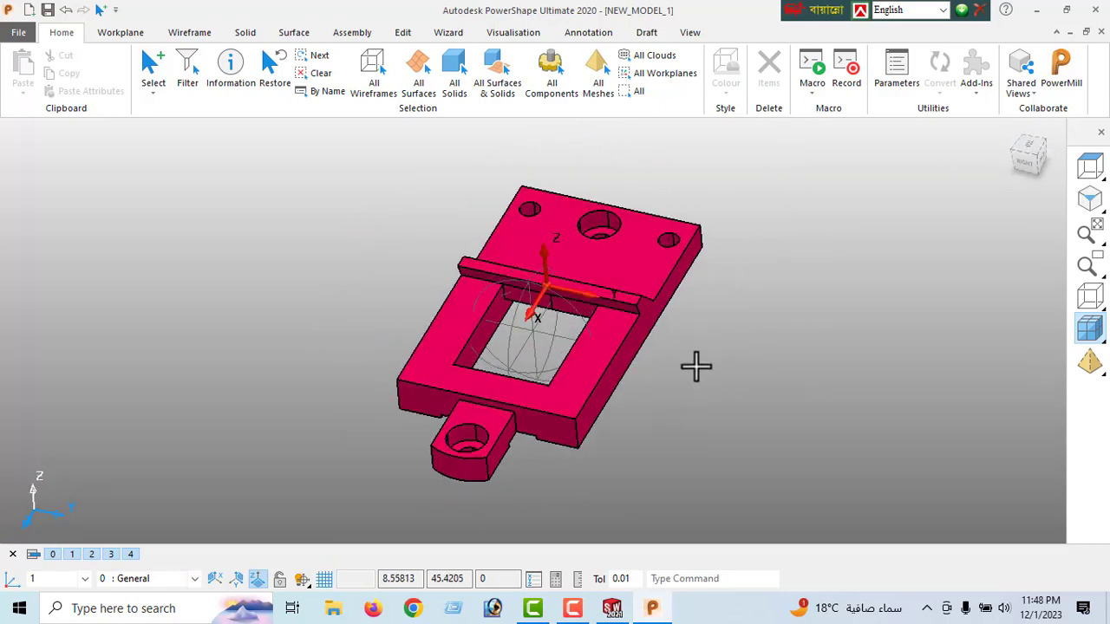